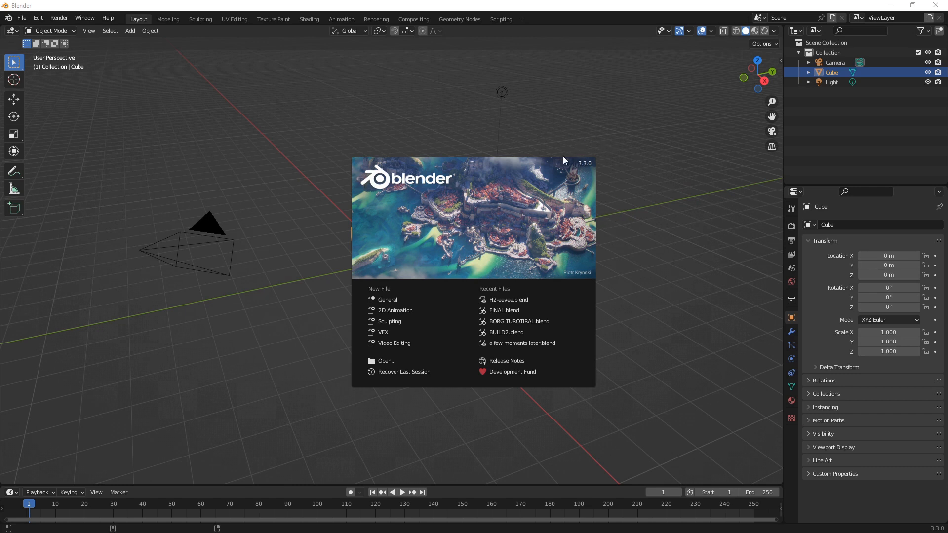
Dismiss the splash screen and delete the default cube from the scene
{"action": "left_click", "coordinate": [564, 123]}
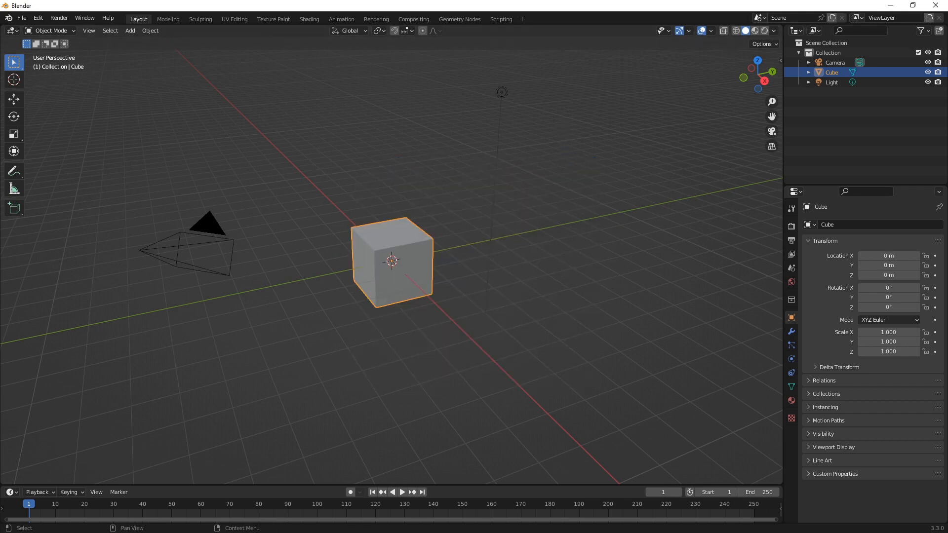
{"action": "left_click", "coordinate": [363, 194]}
{"action": "left_click", "coordinate": [378, 243]}
{"action": "key", "text": "Delete"}
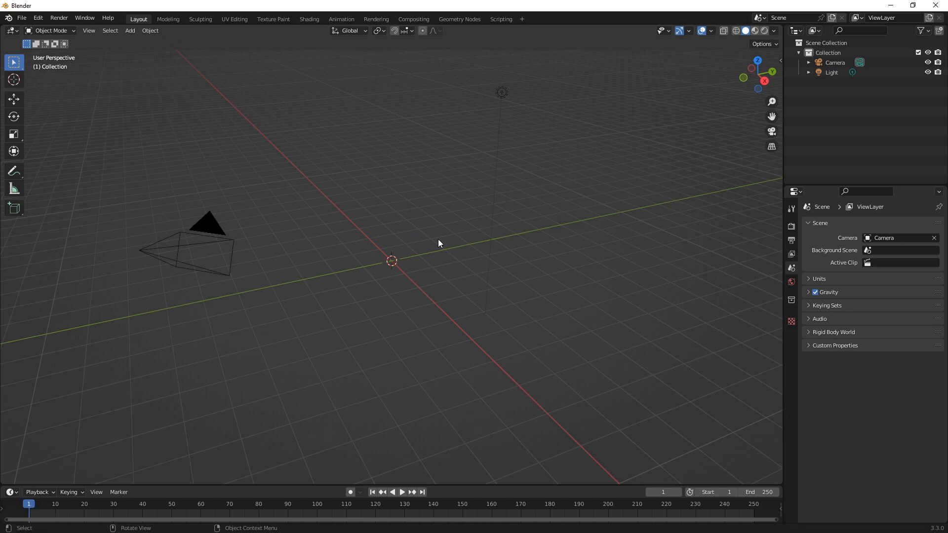
Add a cone mesh with Radius 1 set to 0.5 m and Radius 2 set to 1.5 m
{"action": "key", "text": "shift+a"}
{"action": "mouse_move", "coordinate": [437, 239]}
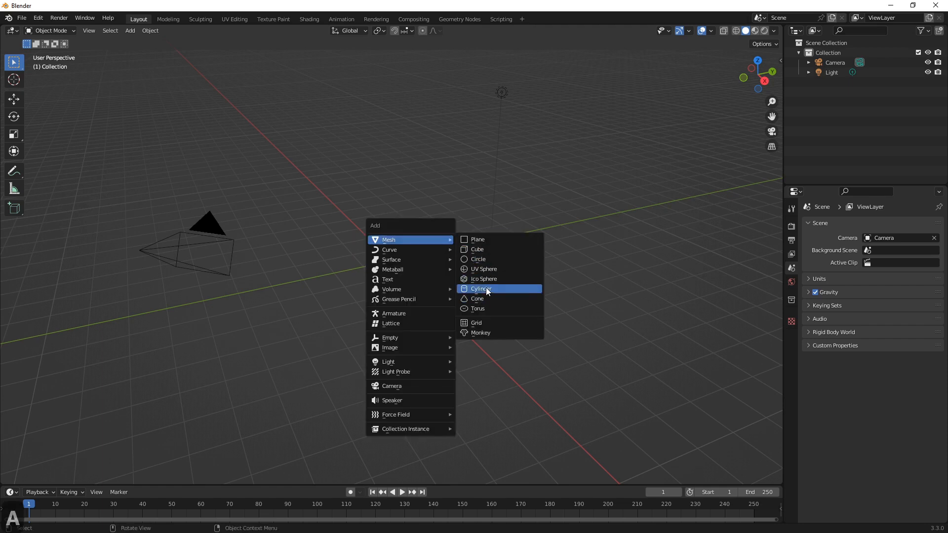
{"action": "left_click", "coordinate": [477, 299]}
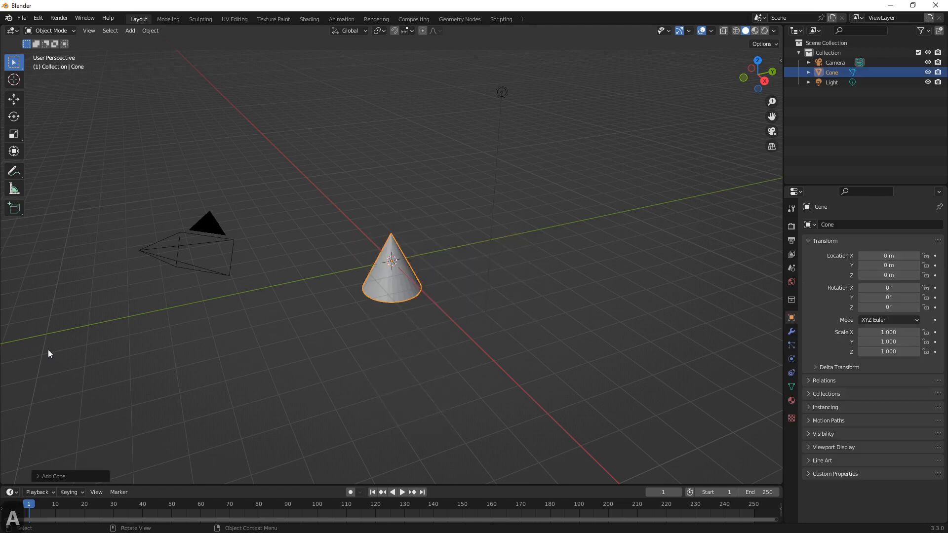
{"action": "left_click", "coordinate": [39, 475]}
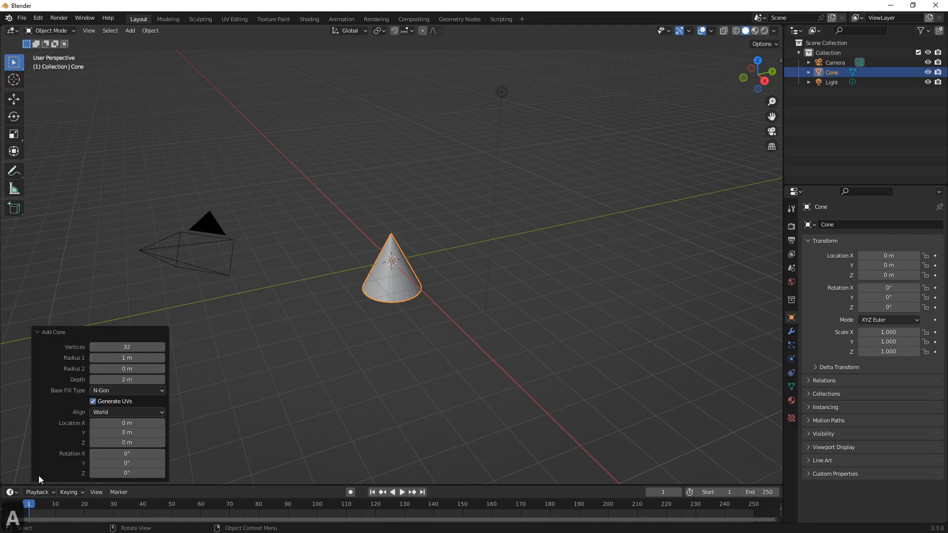
{"action": "left_click", "coordinate": [131, 359]}
{"action": "type", "text": "0.5"}
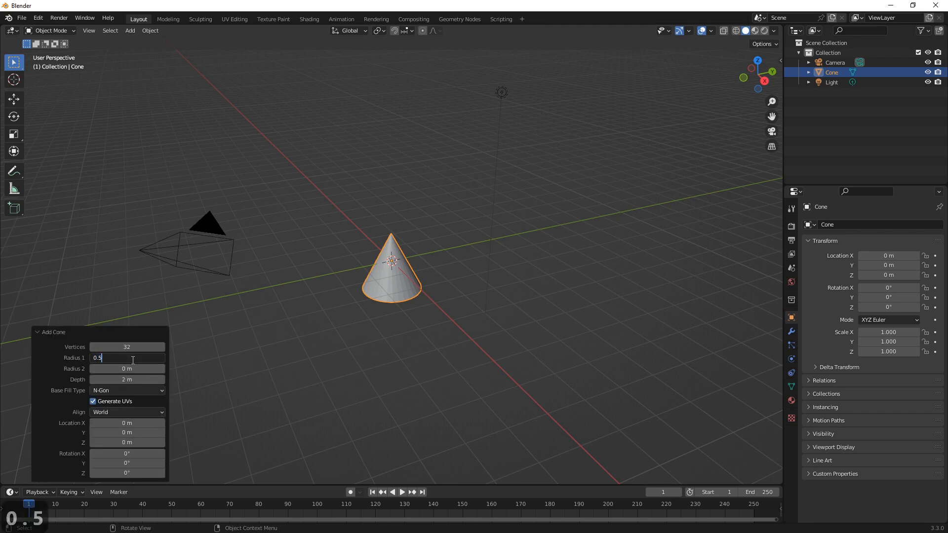
{"action": "key", "text": "Return"}
{"action": "left_click", "coordinate": [130, 367]}
{"action": "type", "text": "1.5"}
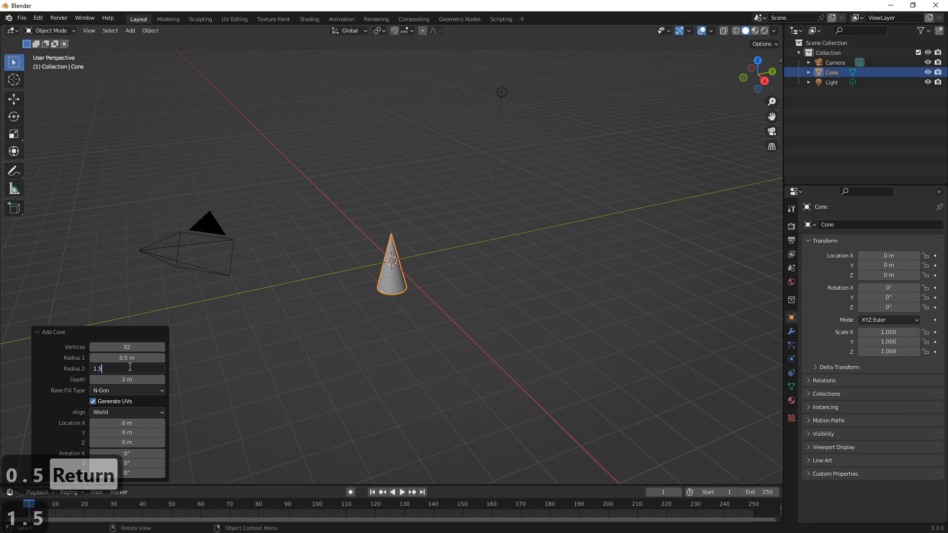
{"action": "key", "text": "Return"}
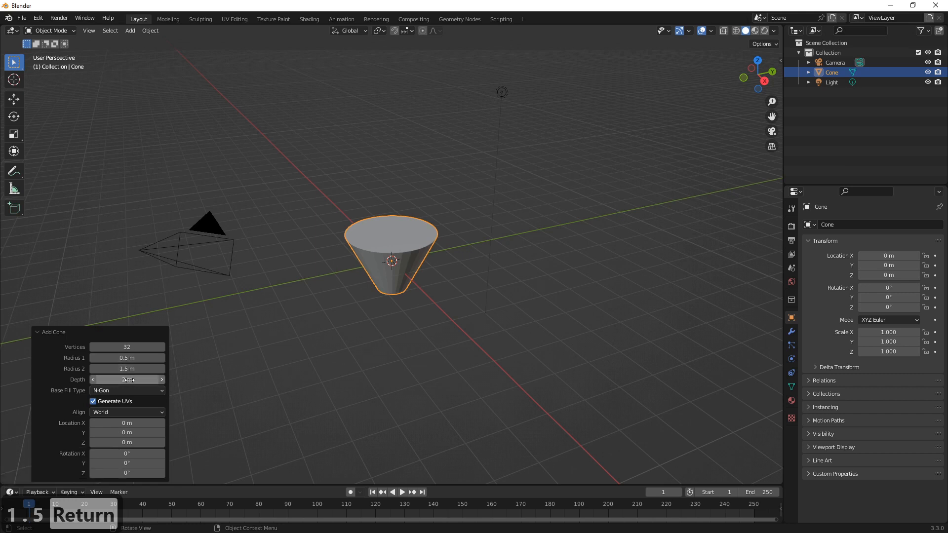
Put the cone into Edit Mode with face selection active
{"action": "scroll", "coordinate": [415, 280], "scroll_direction": "up", "scroll_amount": 3}
{"action": "mouse_move", "coordinate": [414, 277]}
{"action": "middle_mouse_down"}
{"action": "mouse_move", "coordinate": [393, 204]}
{"action": "mouse_move", "coordinate": [402, 274]}
{"action": "middle_mouse_up"}
{"action": "scroll", "coordinate": [354, 259], "scroll_direction": "down", "scroll_amount": 1}
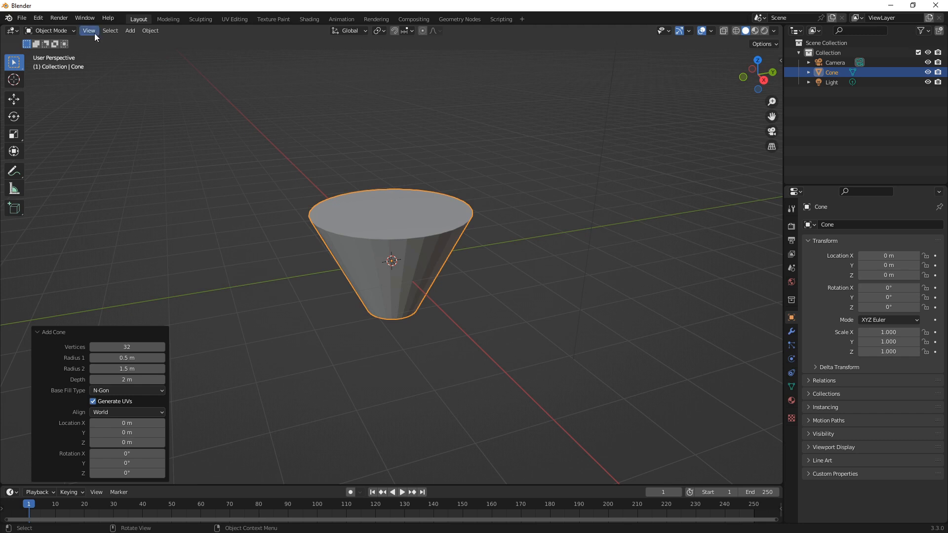
{"action": "left_click", "coordinate": [64, 29]}
{"action": "left_click", "coordinate": [60, 50]}
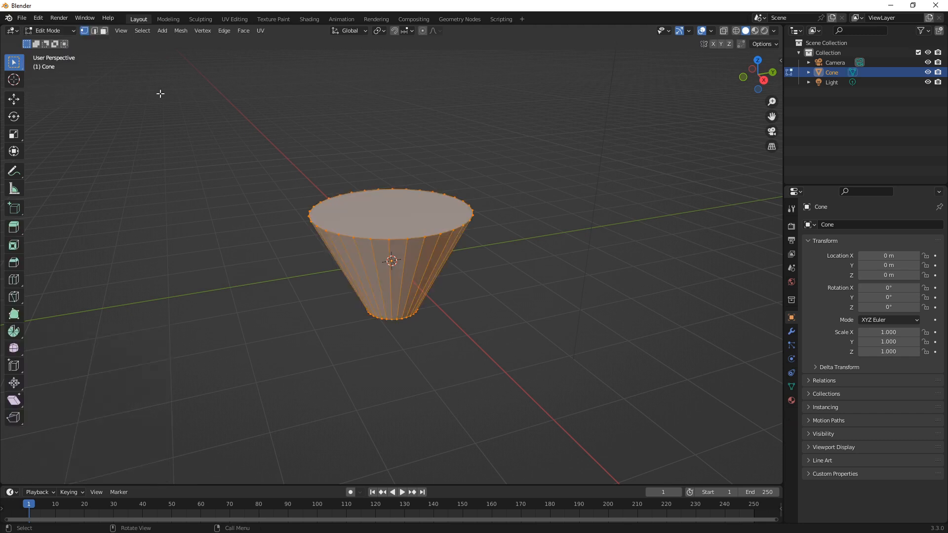
{"action": "left_click", "coordinate": [104, 30]}
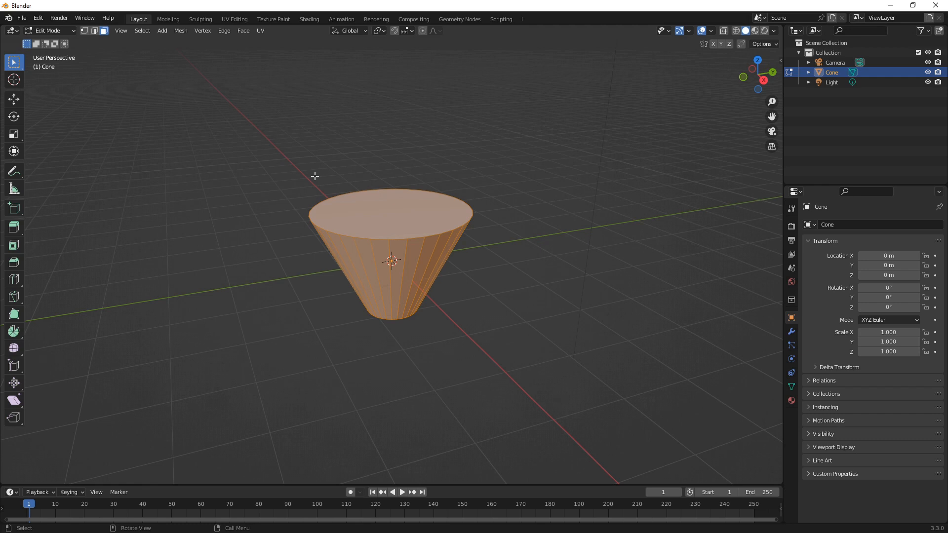
Delete the cone's top and bottom cap faces so only the slanted side wall is left
{"action": "left_click", "coordinate": [295, 170]}
{"action": "left_click", "coordinate": [382, 224]}
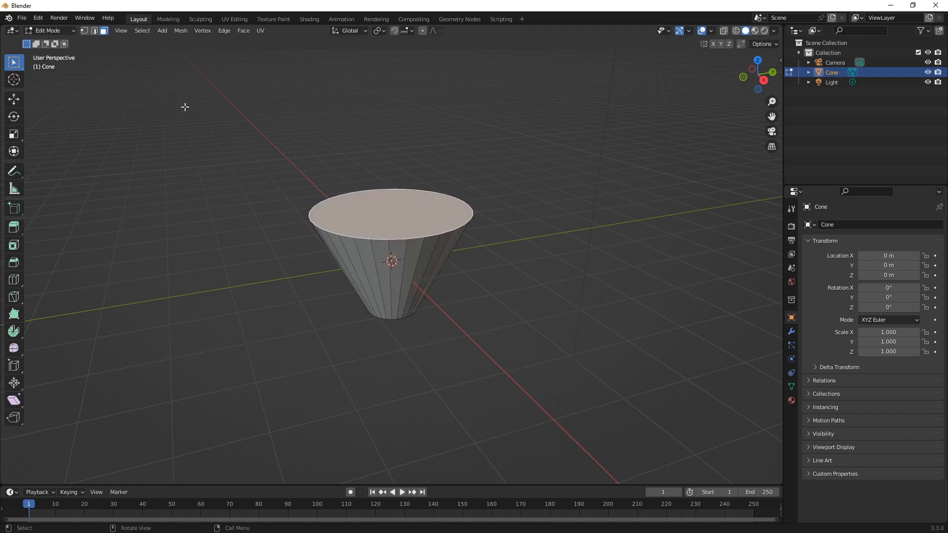
{"action": "middle_click_drag", "start_coordinate": [411, 296], "coordinate": [392, 267]}
{"action": "left_click", "coordinate": [390, 308], "text": "ctrl"}
{"action": "middle_click_drag", "start_coordinate": [390, 309], "coordinate": [372, 175]}
{"action": "left_click", "coordinate": [363, 178]}
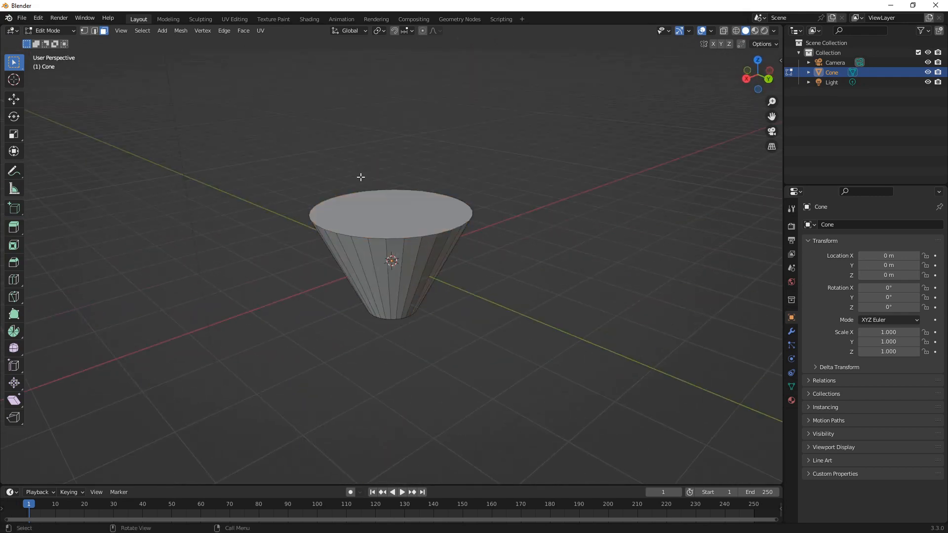
{"action": "middle_click_drag", "start_coordinate": [457, 264], "coordinate": [375, 274]}
{"action": "left_click", "coordinate": [384, 280]}
{"action": "key", "text": "Delete"}
{"action": "left_click", "coordinate": [374, 345]}
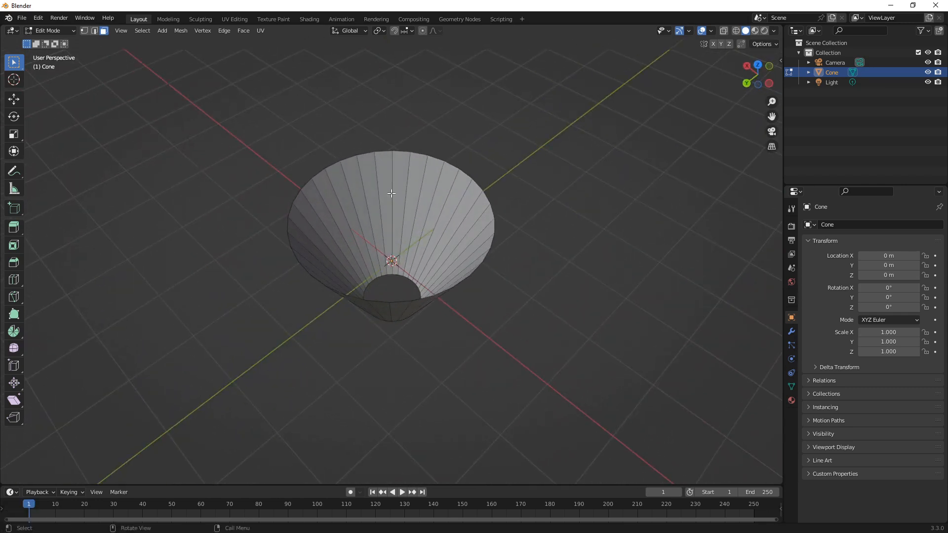
Rename the cone object as HOLOBEAM
{"action": "mouse_move", "coordinate": [395, 207]}
{"action": "middle_mouse_down"}
{"action": "mouse_move", "coordinate": [410, 208]}
{"action": "mouse_move", "coordinate": [395, 205]}
{"action": "middle_mouse_up"}
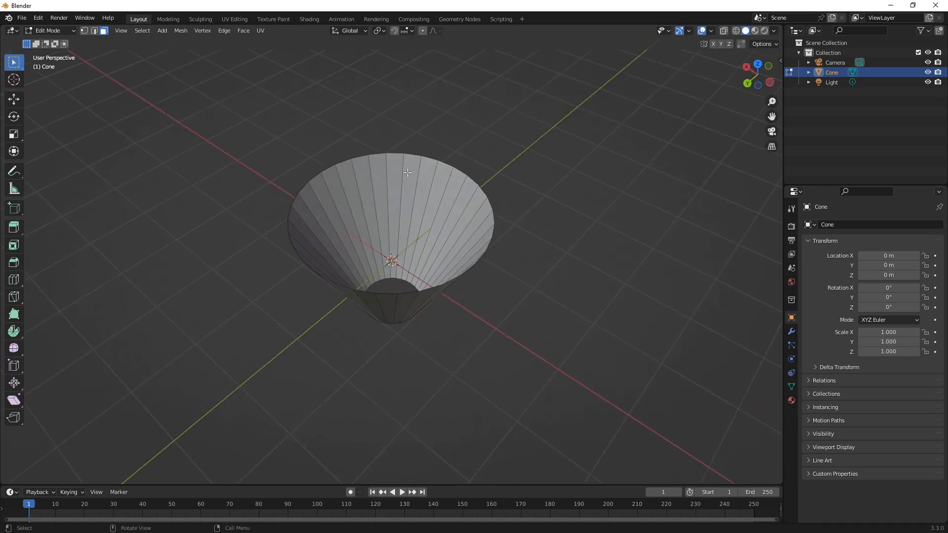
{"action": "double_click", "coordinate": [831, 72]}
{"action": "type", "text": "HL"}
{"action": "key", "text": "BackSpace"}
{"action": "type", "text": "OLOBEAM"}
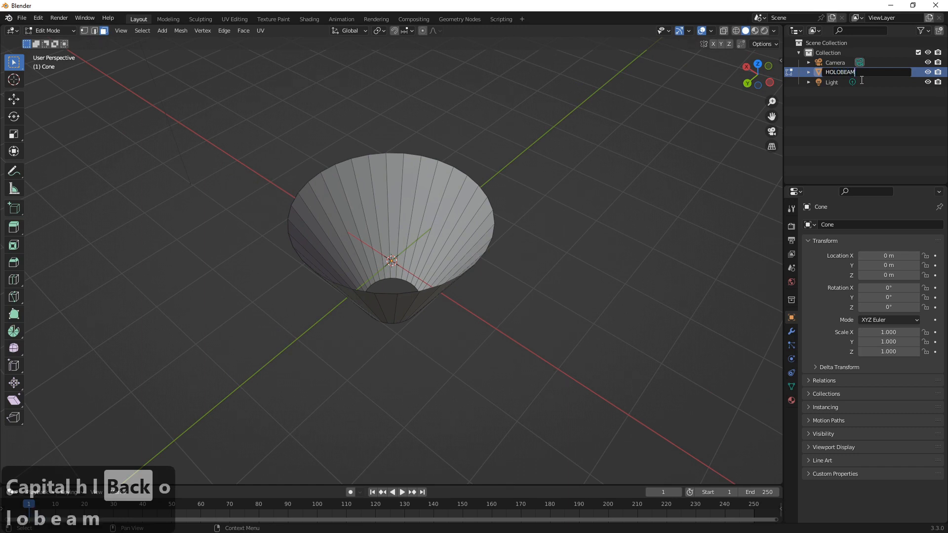
{"action": "key", "text": "Return"}
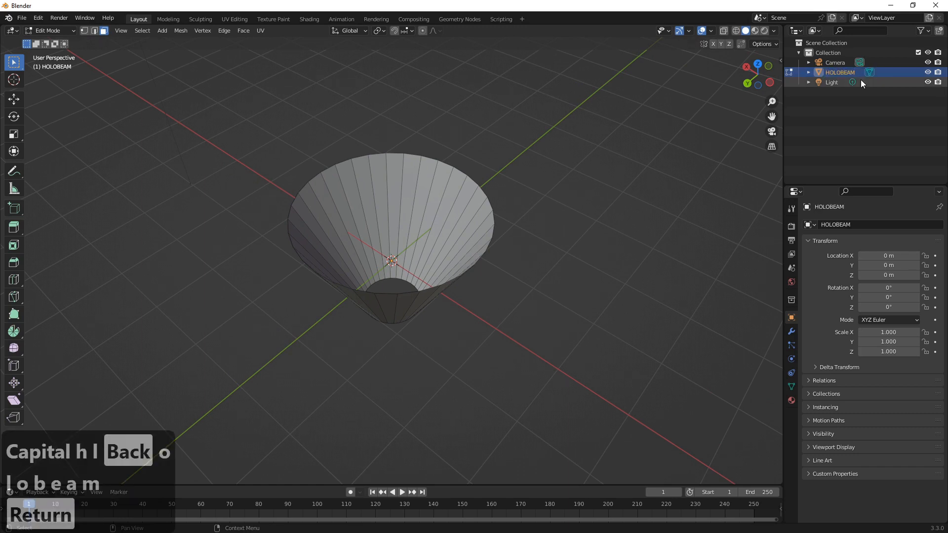
Return to Object Mode and create a new material named HOLOBEAM on the cone
{"action": "left_click", "coordinate": [791, 400]}
{"action": "left_click", "coordinate": [60, 29]}
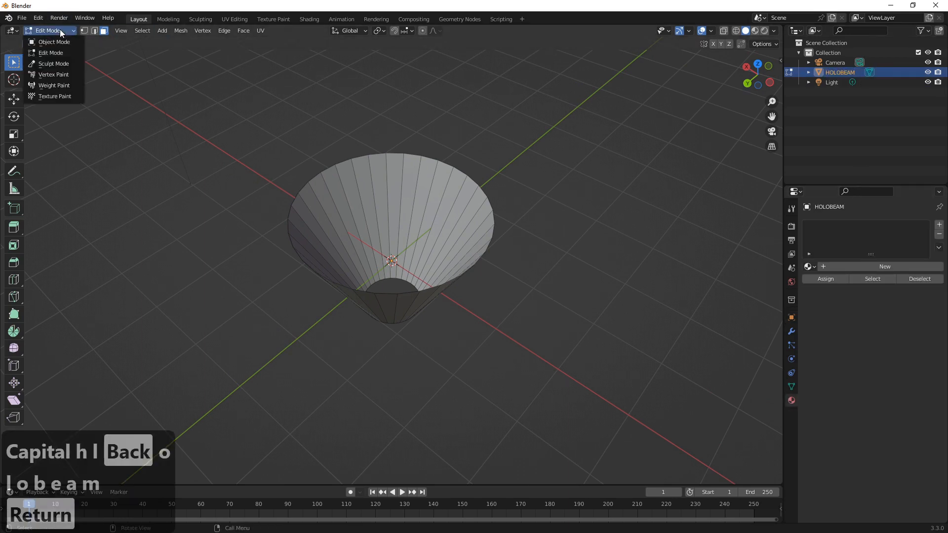
{"action": "left_click", "coordinate": [60, 37]}
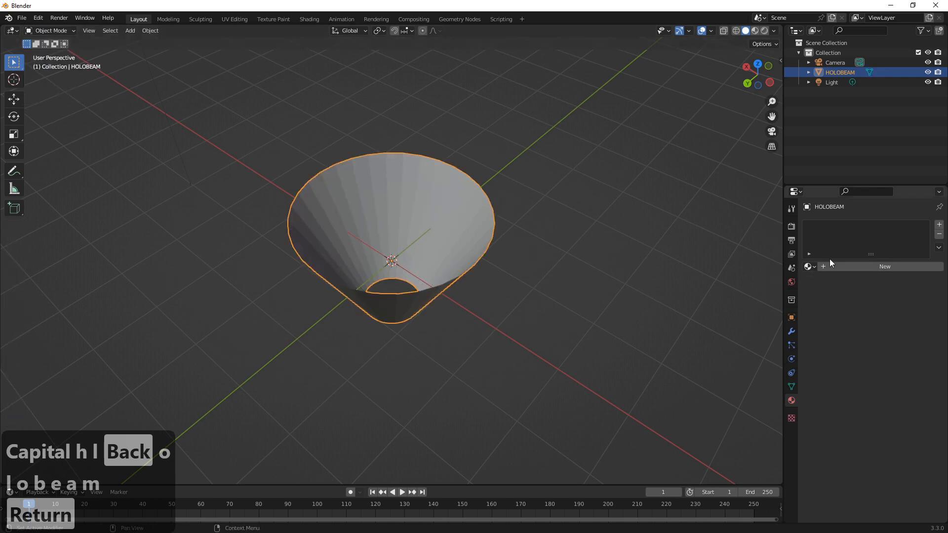
{"action": "left_click", "coordinate": [862, 268]}
{"action": "left_click", "coordinate": [855, 268]}
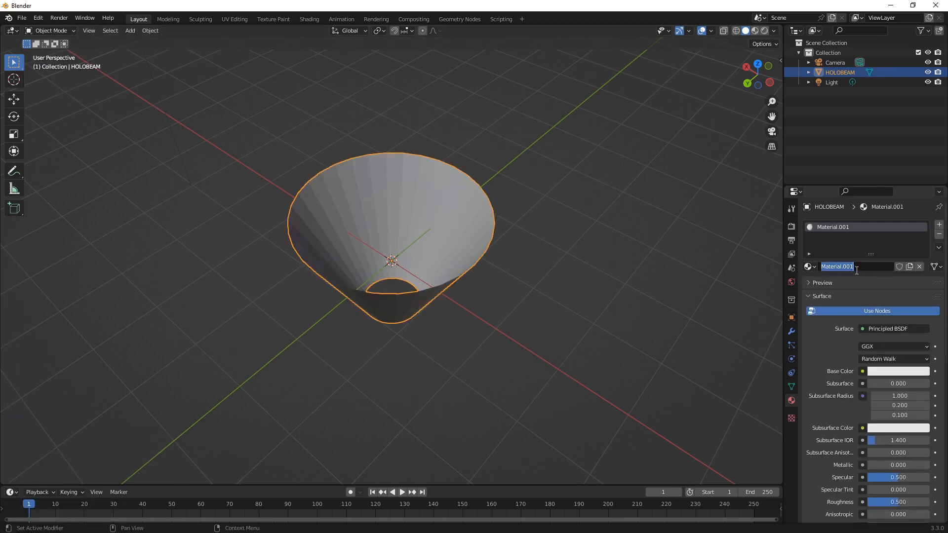
{"action": "type", "text": "HOLOG"}
{"action": "key", "text": "BackSpace"}
{"action": "type", "text": "BEAM"}
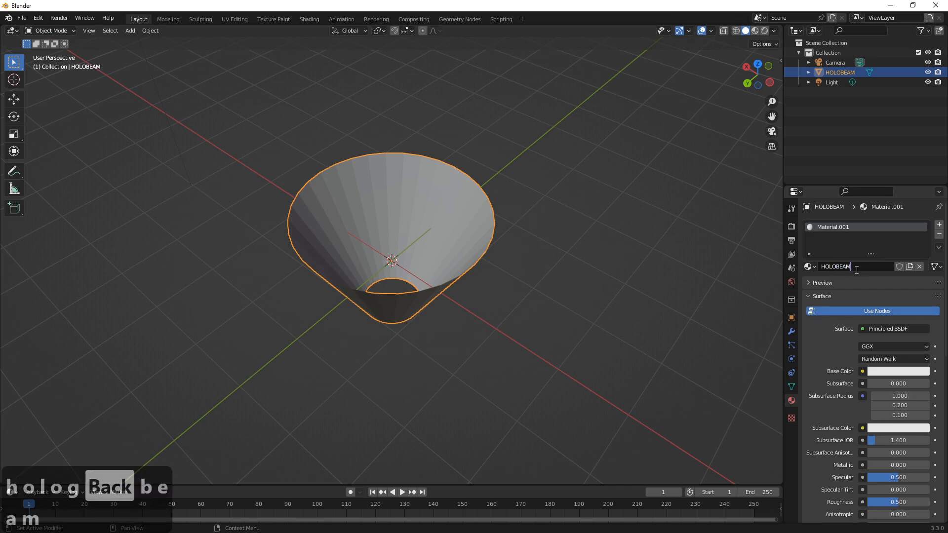
{"action": "key", "text": "Return"}
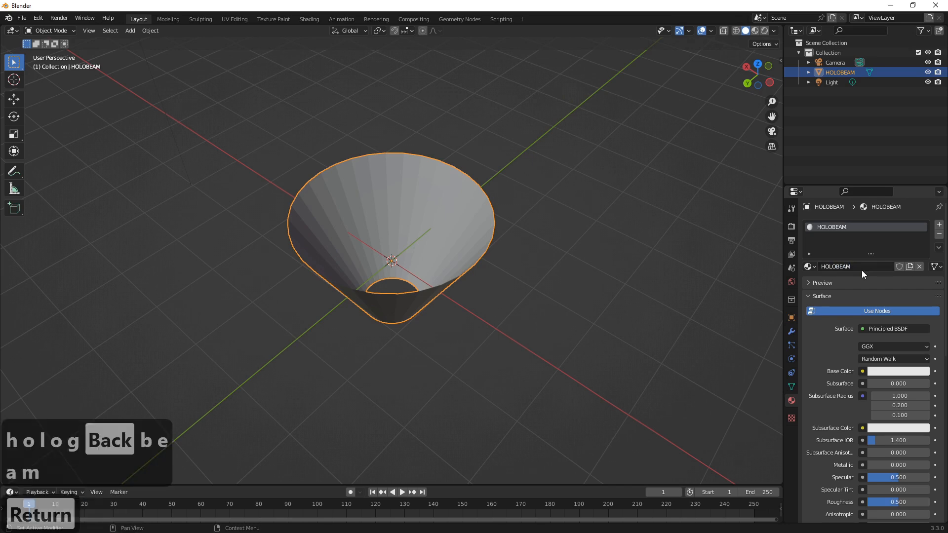
Switch to the Shading workspace and enlarge the node editor area upward over the 3D viewport
{"action": "left_click", "coordinate": [309, 18]}
{"action": "scroll", "coordinate": [491, 258], "scroll_direction": "up", "scroll_amount": 4}
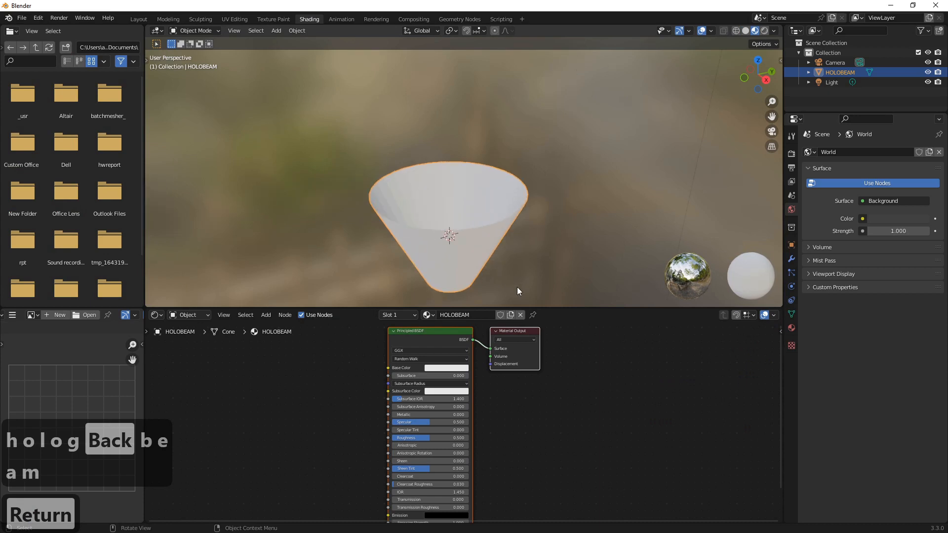
{"action": "left_click_drag", "start_coordinate": [523, 308], "coordinate": [474, 162]}
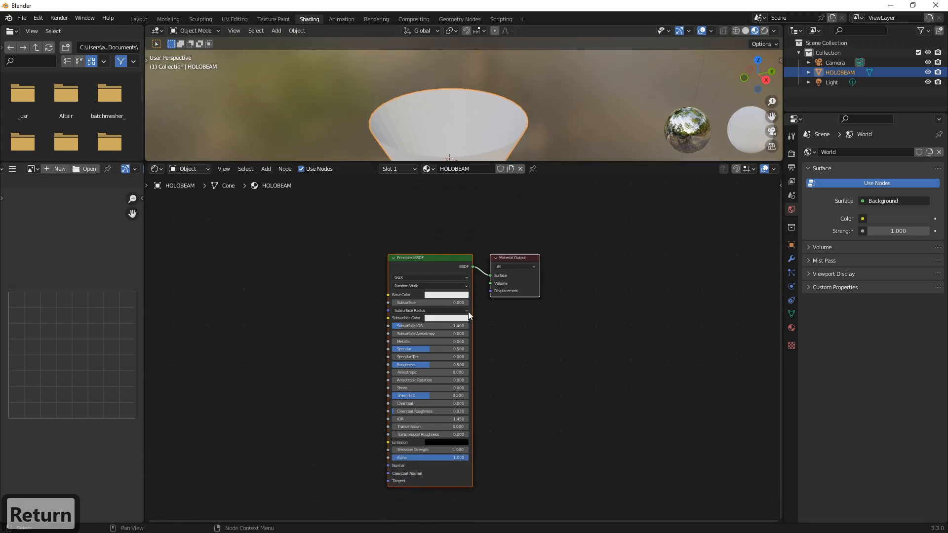
Delete the Principled BSDF node from the HOLOBEAM material
{"action": "scroll", "coordinate": [464, 345], "scroll_direction": "up", "scroll_amount": 5}
{"action": "scroll", "coordinate": [468, 345], "scroll_direction": "down", "scroll_amount": 2}
{"action": "middle_click_drag", "start_coordinate": [540, 347], "coordinate": [541, 319]}
{"action": "left_click", "coordinate": [542, 320]}
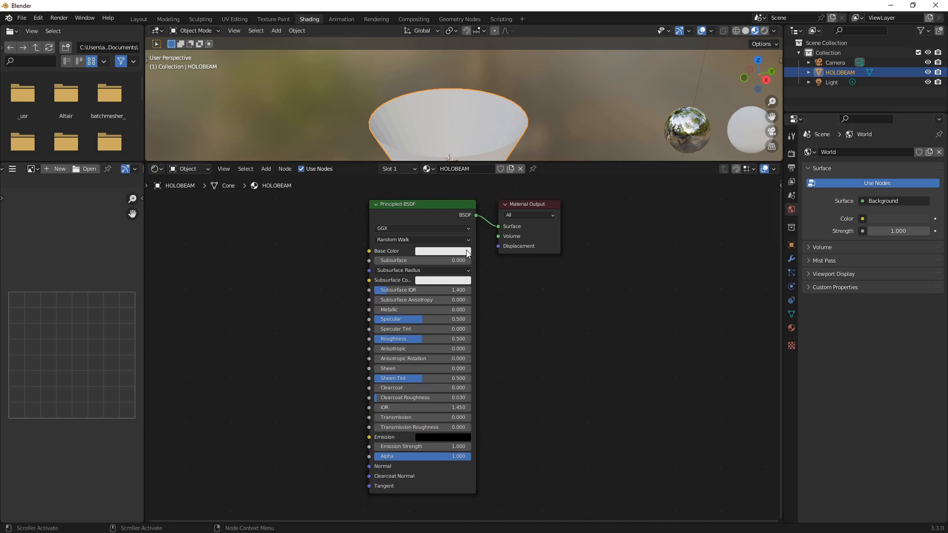
{"action": "scroll", "coordinate": [429, 258], "scroll_direction": "down", "scroll_amount": 1}
{"action": "scroll", "coordinate": [411, 257], "scroll_direction": "up", "scroll_amount": 2}
{"action": "scroll", "coordinate": [411, 258], "scroll_direction": "down", "scroll_amount": 1}
{"action": "scroll", "coordinate": [555, 283], "scroll_direction": "down", "scroll_amount": 1}
{"action": "scroll", "coordinate": [544, 282], "scroll_direction": "up", "scroll_amount": 2}
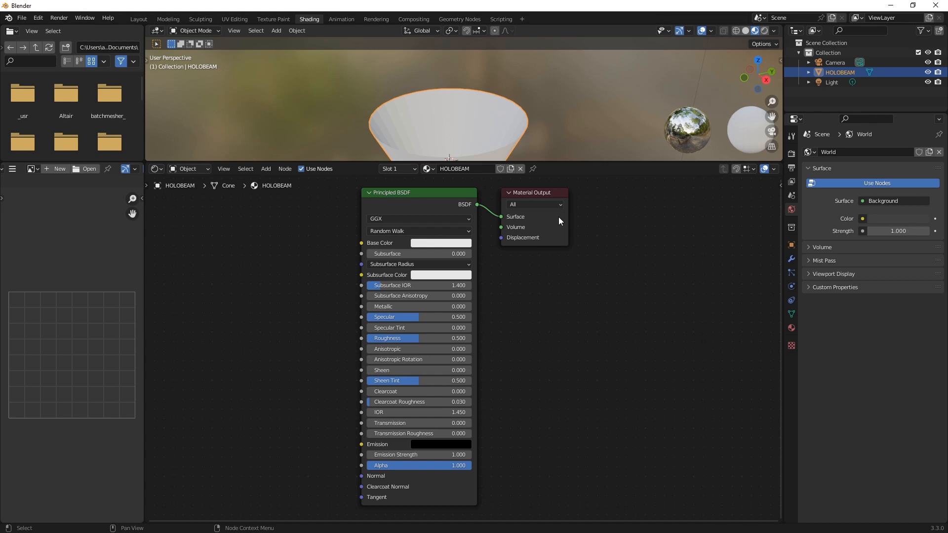
{"action": "left_click", "coordinate": [418, 199]}
{"action": "key", "text": "Delete"}
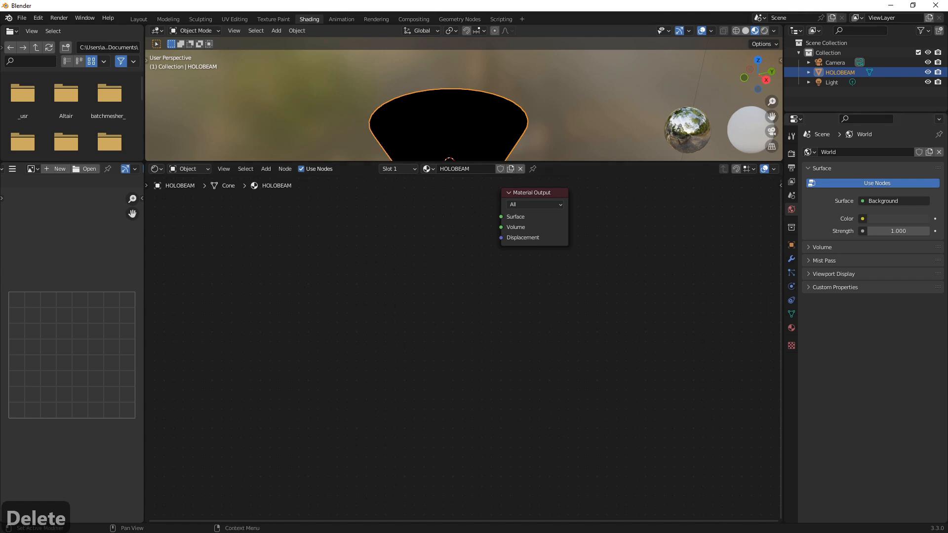
Add a Mix Shader node and connect its output to the Surface input of the Material Output
{"action": "middle_click_drag", "start_coordinate": [471, 143], "coordinate": [491, 90]}
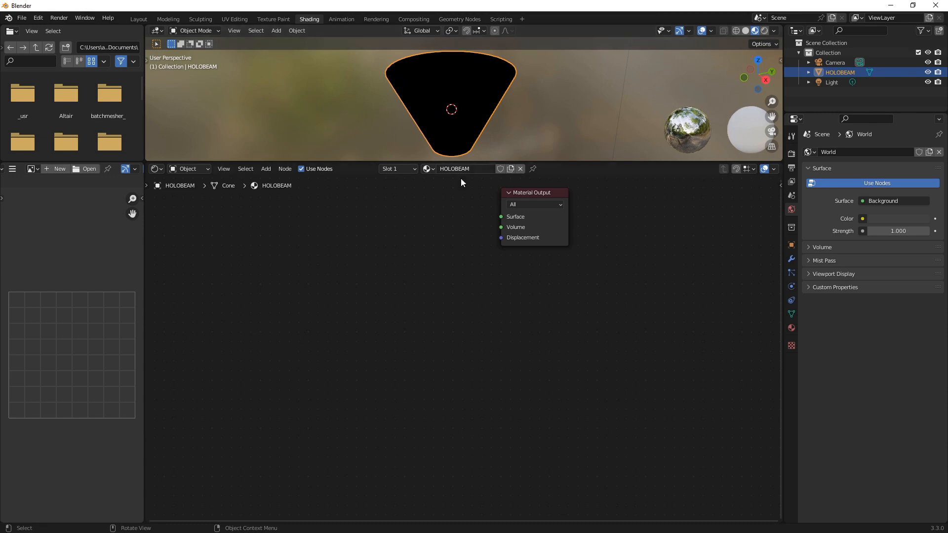
{"action": "key", "text": "shift+a"}
{"action": "left_click", "coordinate": [435, 284]}
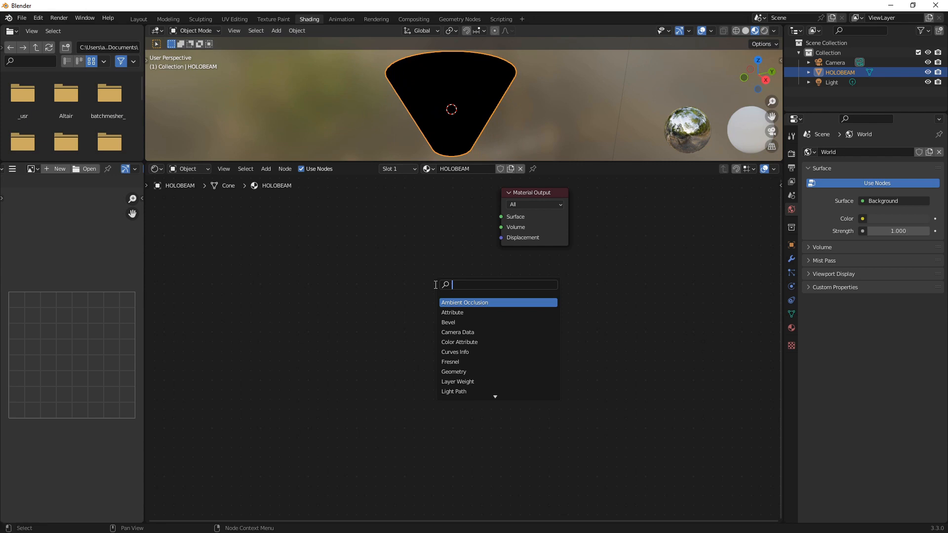
{"action": "type", "text": "mix"}
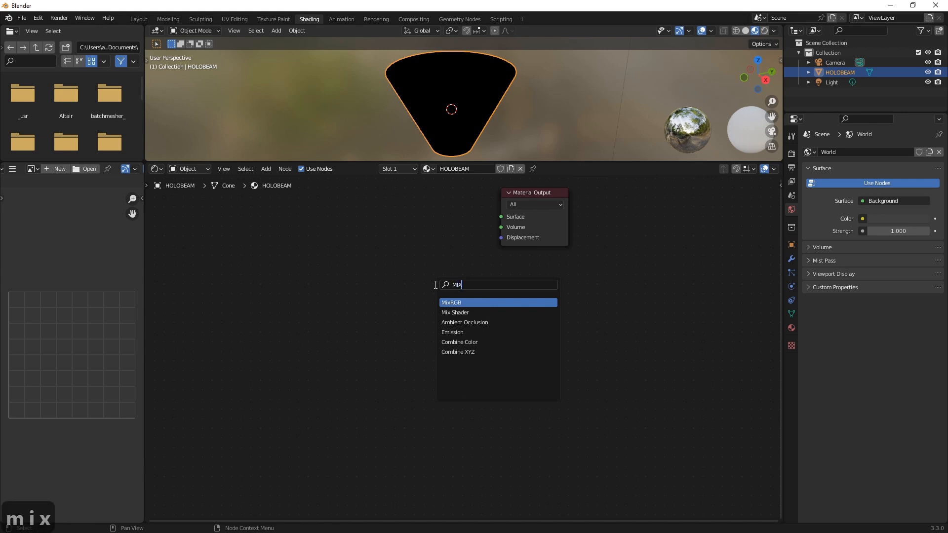
{"action": "key", "text": "Down"}
{"action": "key", "text": "Return"}
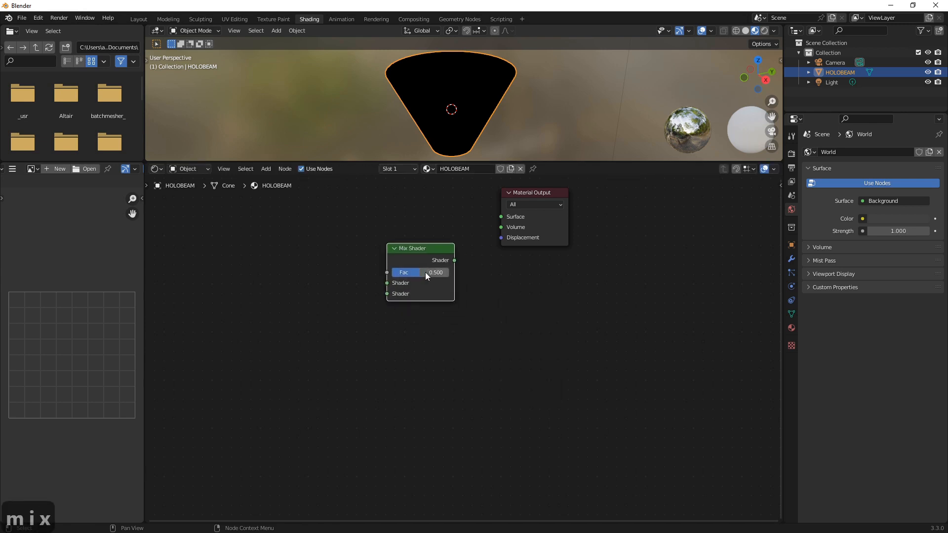
{"action": "left_click_drag", "start_coordinate": [455, 260], "coordinate": [500, 217]}
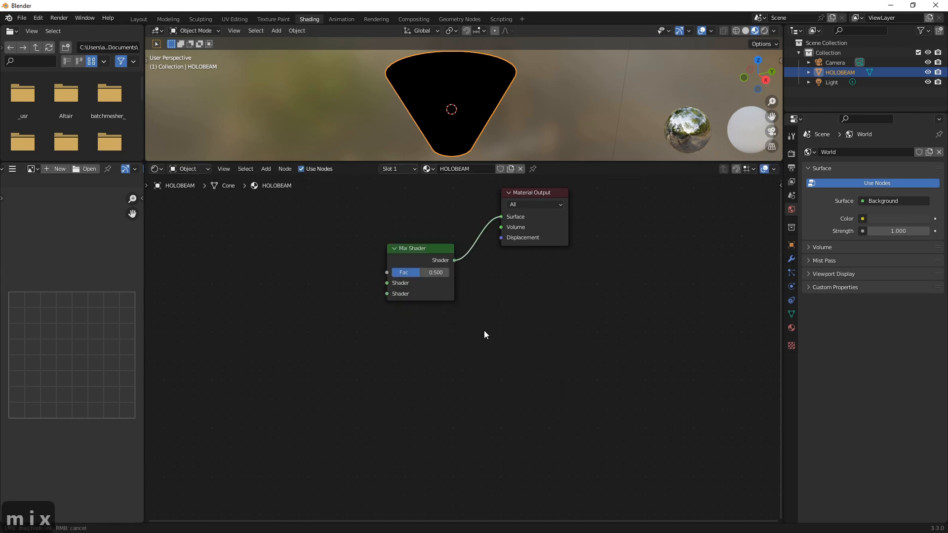
Add an Emission node beside the Mix Shader and connect it to the Mix Shader's first Shader input
{"action": "key", "text": "shift+a"}
{"action": "type", "text": "emiss"}
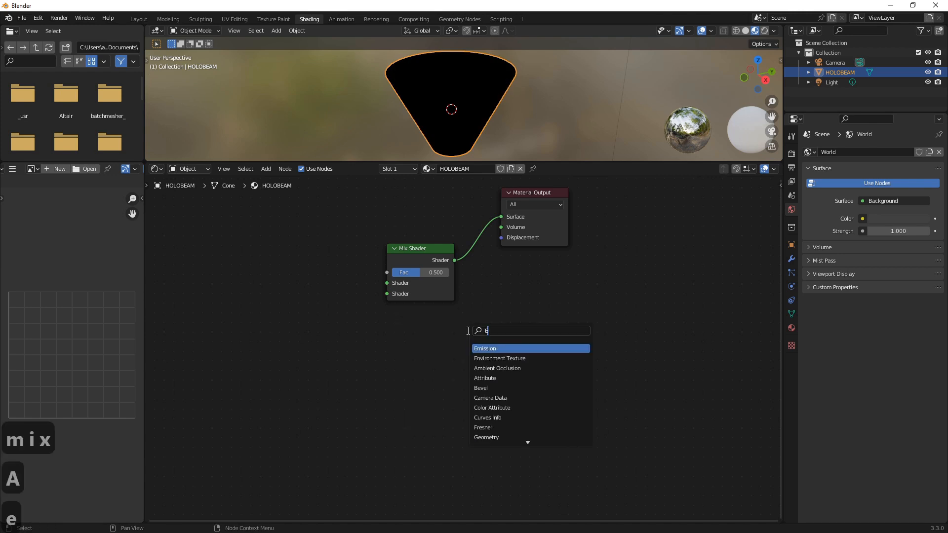
{"action": "type", "text": "ion"}
{"action": "key", "text": "Return"}
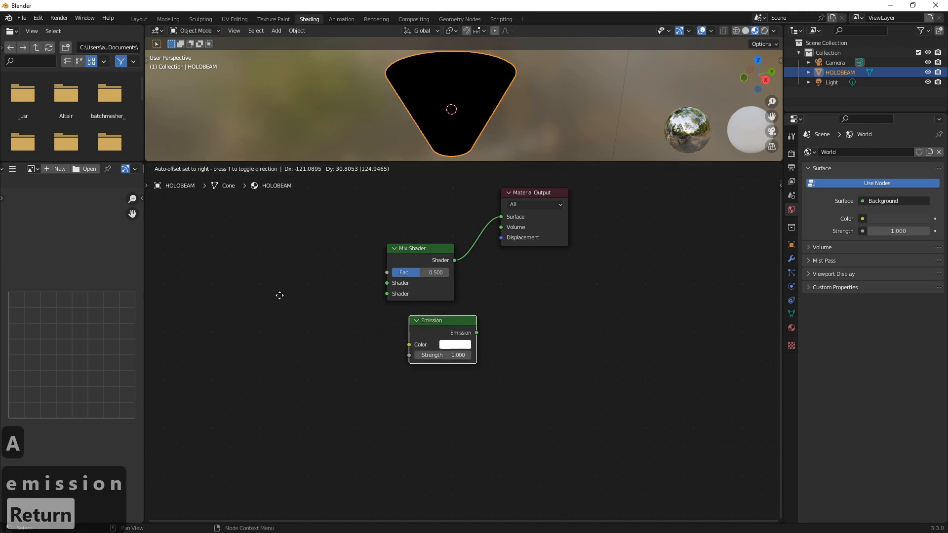
{"action": "left_click_drag", "start_coordinate": [334, 319], "coordinate": [386, 285]}
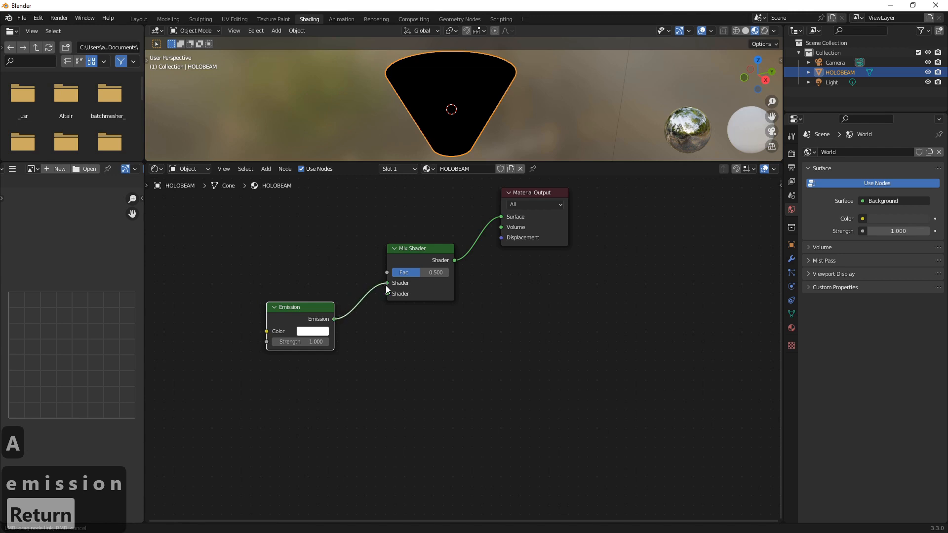
Add a Voronoi Texture node and connect its Color output to the Mix Shader's Fac input
{"action": "left_click_drag", "start_coordinate": [317, 303], "coordinate": [336, 317]}
{"action": "middle_click_drag", "start_coordinate": [380, 286], "coordinate": [432, 295]}
{"action": "key", "text": "shift+a"}
{"action": "left_click", "coordinate": [431, 296]}
{"action": "type", "text": "vor"}
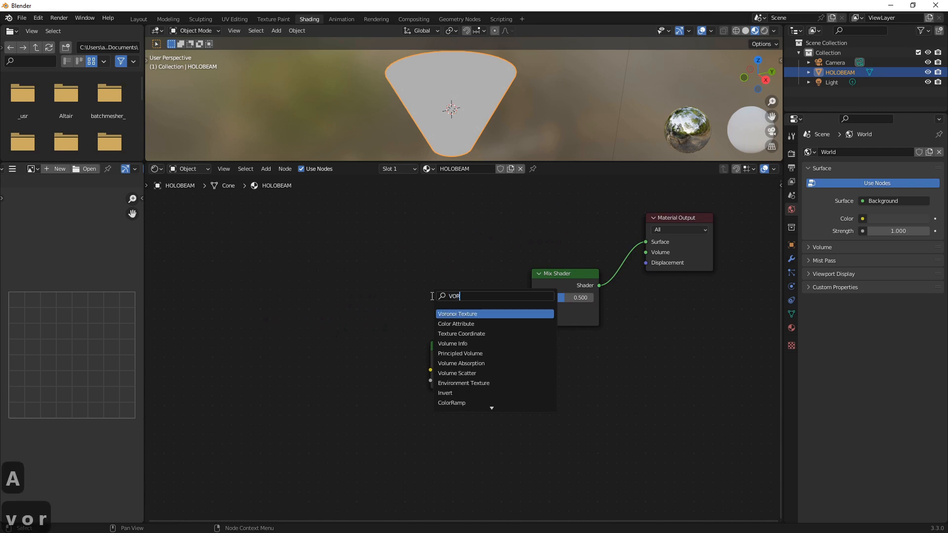
{"action": "left_click", "coordinate": [450, 313]}
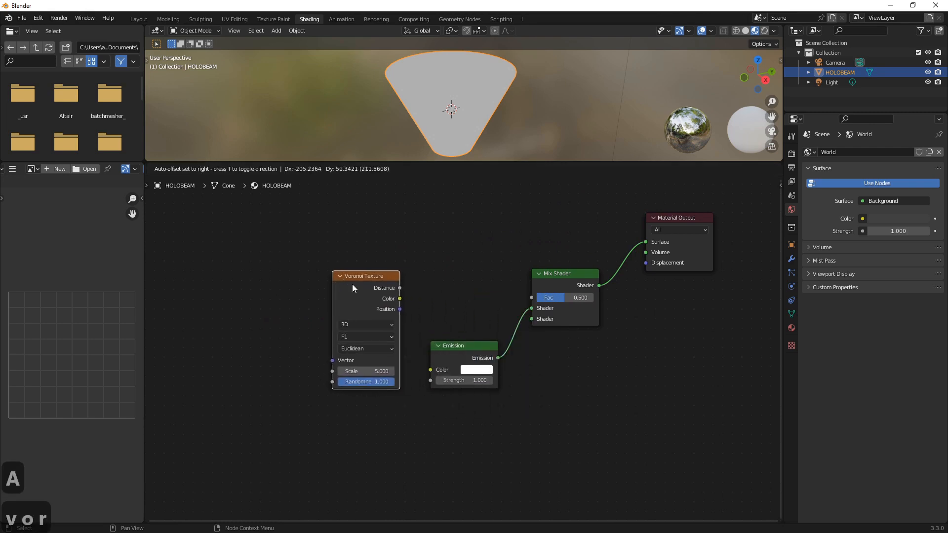
{"action": "left_click", "coordinate": [401, 299]}
{"action": "left_click_drag", "start_coordinate": [400, 298], "coordinate": [532, 298]}
{"action": "left_click_drag", "start_coordinate": [521, 262], "coordinate": [522, 261]}
{"action": "middle_click_drag", "start_coordinate": [423, 114], "coordinate": [401, 78]}
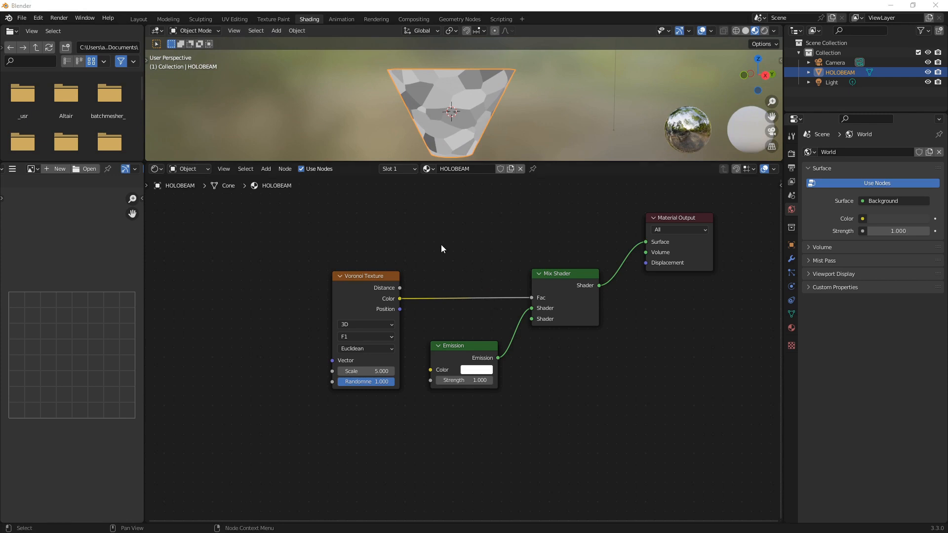
Check in the Preferences whether the Node Wrangler add-on is enabled, searching the add-ons for "node"
{"action": "left_click", "coordinate": [364, 276]}
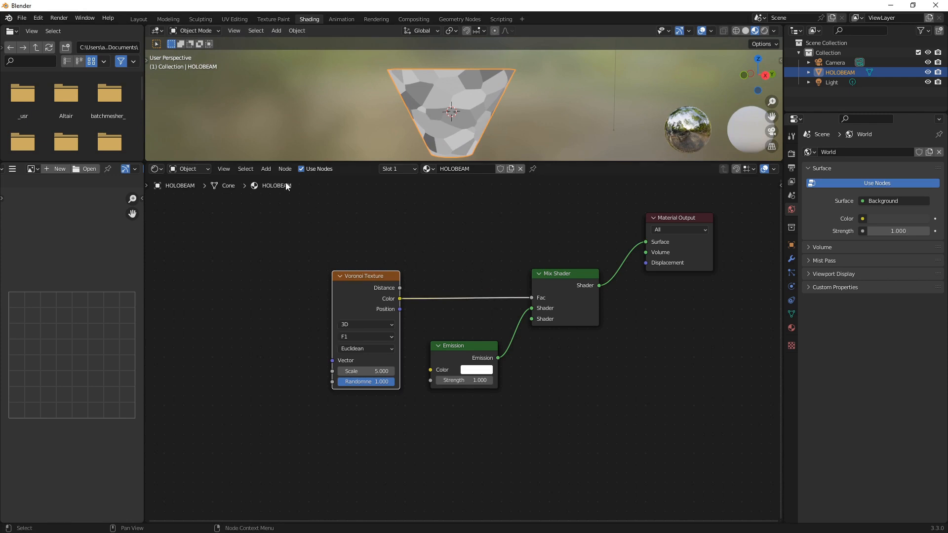
{"action": "left_click", "coordinate": [38, 17]}
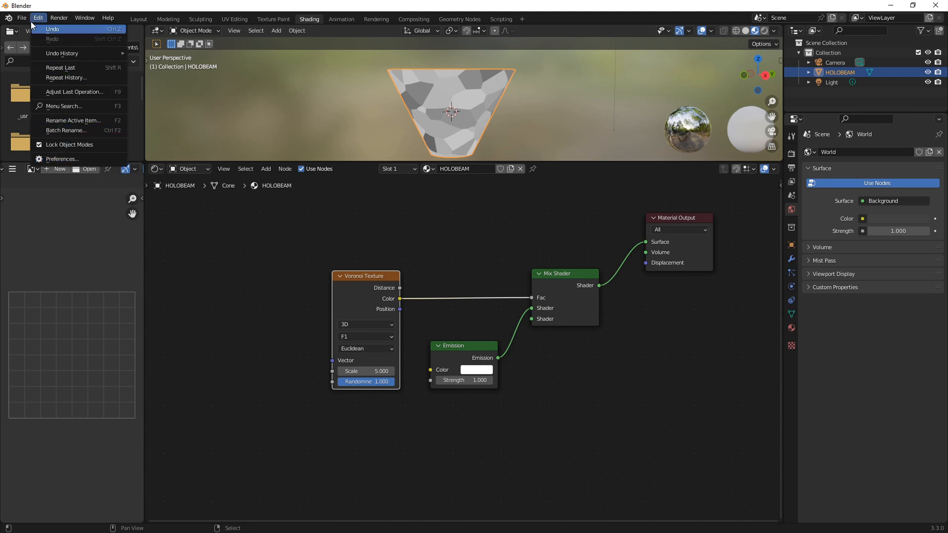
{"action": "left_click", "coordinate": [76, 161]}
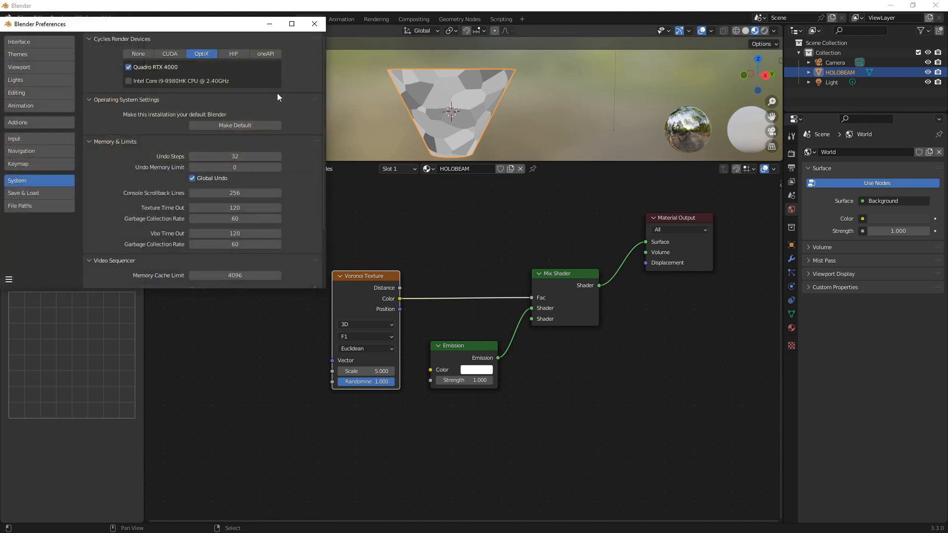
{"action": "left_click", "coordinate": [39, 122]}
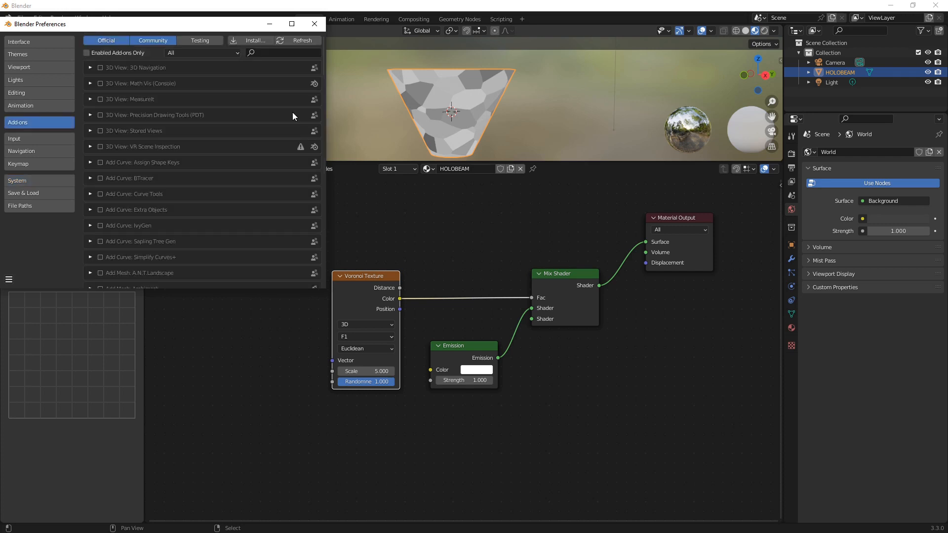
{"action": "left_click", "coordinate": [271, 52]}
{"action": "type", "text": "node"}
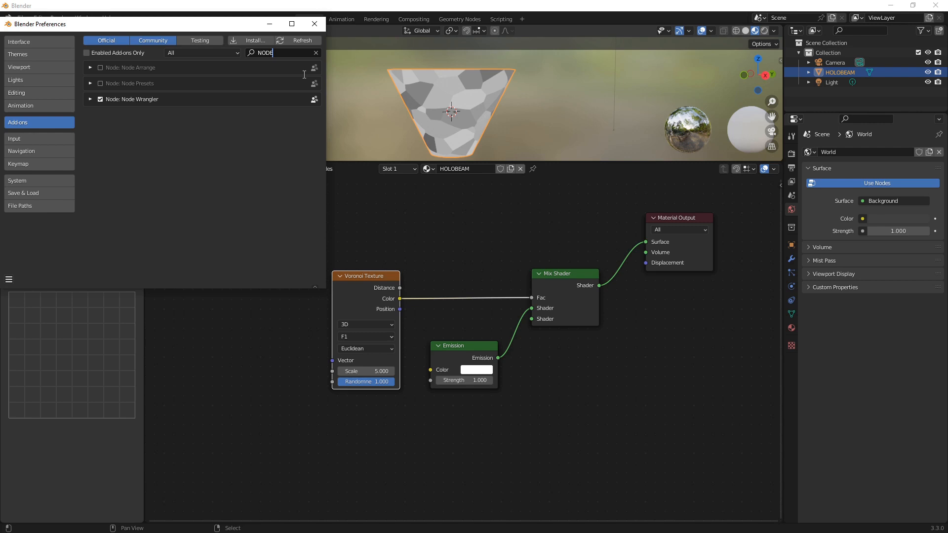
{"action": "left_click", "coordinate": [314, 24]}
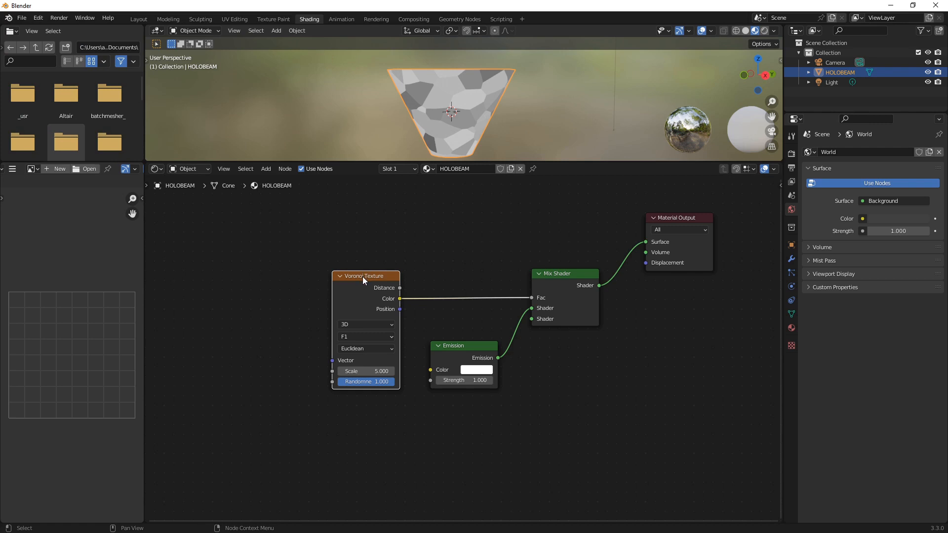
Add Mapping and Texture Coordinate nodes to the Voronoi Texture, and feed the Object output into the Mapping node's Vector input
{"action": "key", "text": "ctrl+t"}
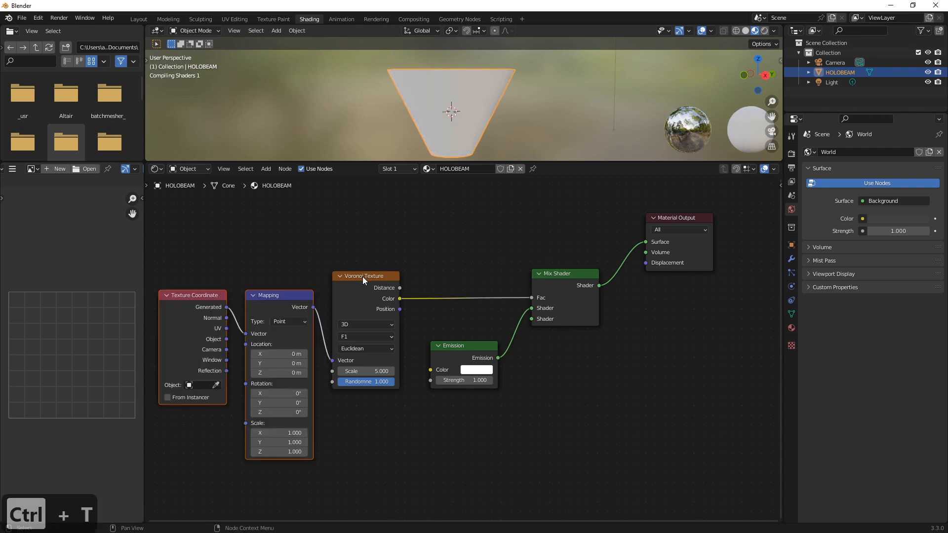
{"action": "middle_click_drag", "start_coordinate": [350, 335], "coordinate": [448, 306]}
{"action": "scroll", "coordinate": [448, 306], "scroll_direction": "up", "scroll_amount": 1}
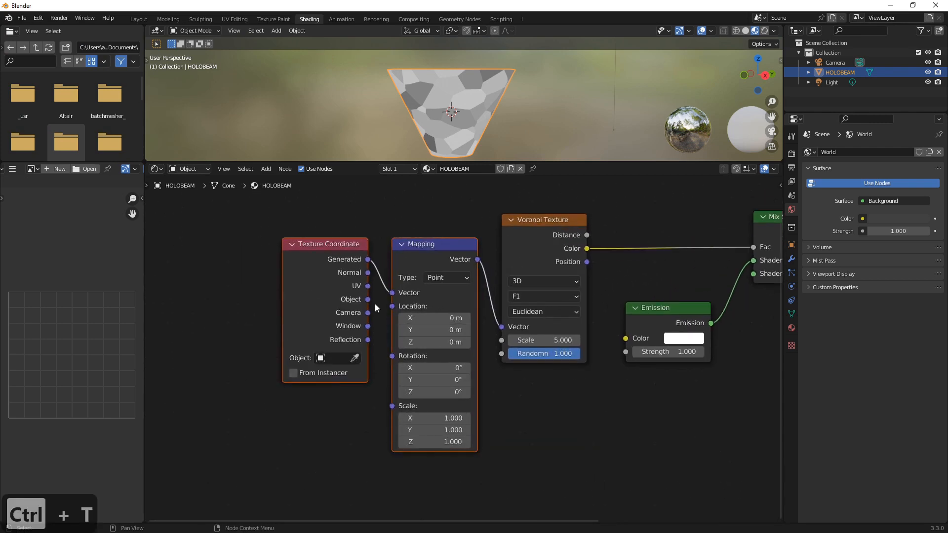
{"action": "left_click_drag", "start_coordinate": [367, 299], "coordinate": [392, 293]}
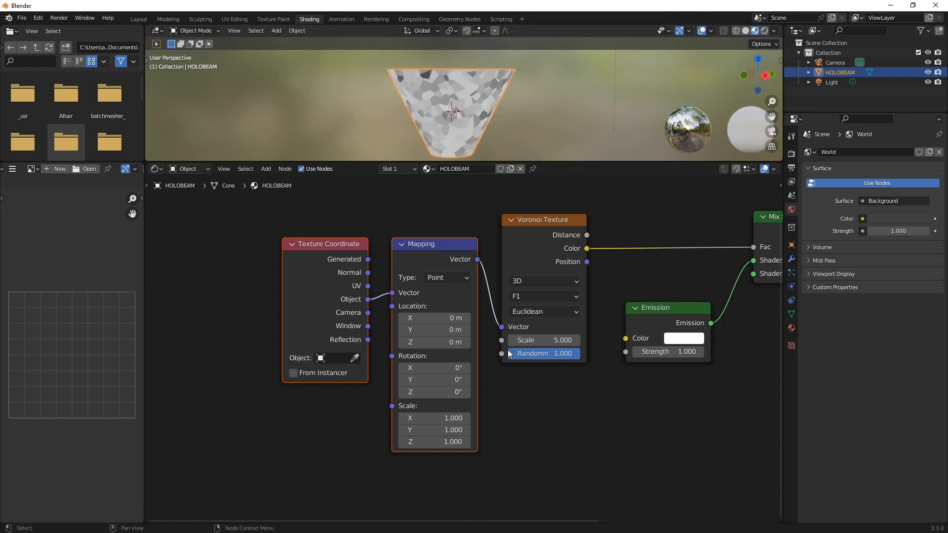
{"action": "middle_click_drag", "start_coordinate": [390, 113], "coordinate": [428, 122]}
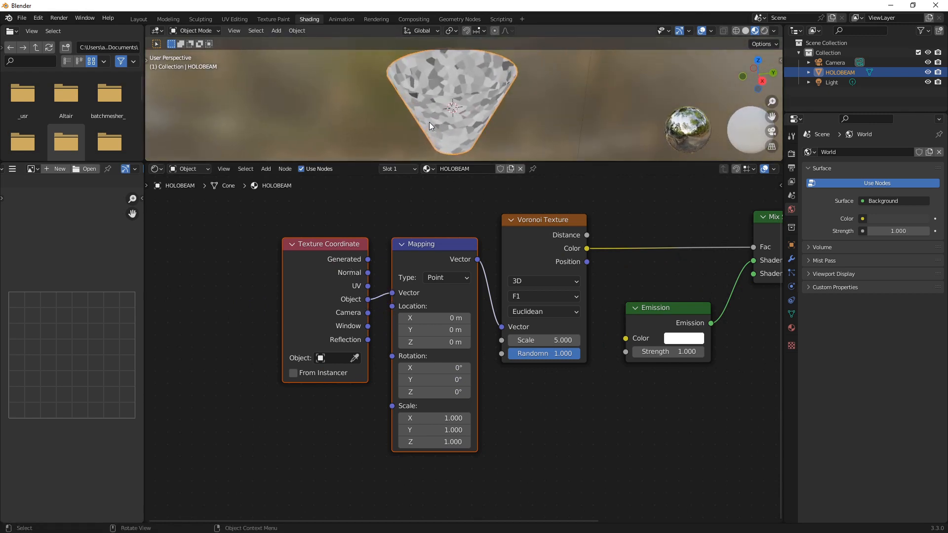
Set the Mapping node's scale to 0 on X and Y and about 17.1 on Z
{"action": "middle_click_drag", "start_coordinate": [626, 285], "coordinate": [447, 307]}
{"action": "scroll", "coordinate": [419, 294], "scroll_direction": "up", "scroll_amount": 2}
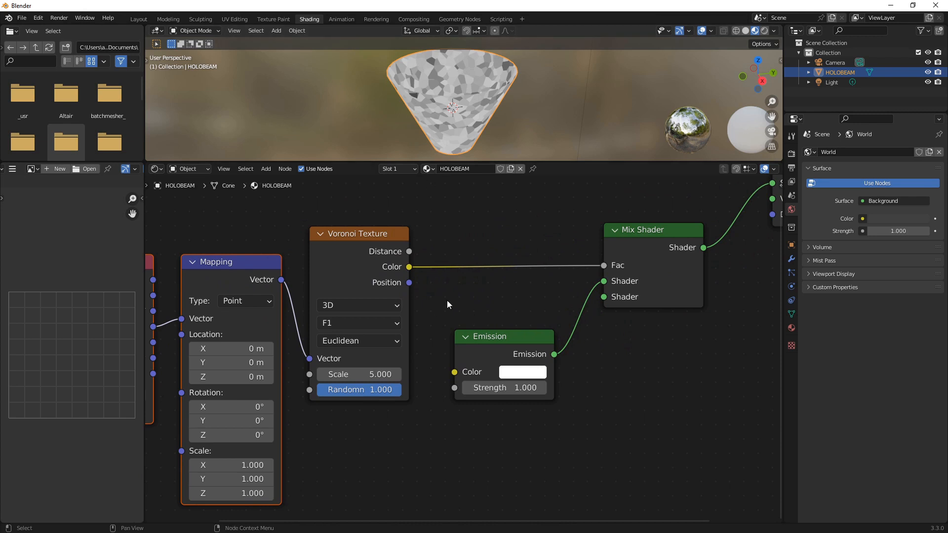
{"action": "left_click", "coordinate": [453, 314]}
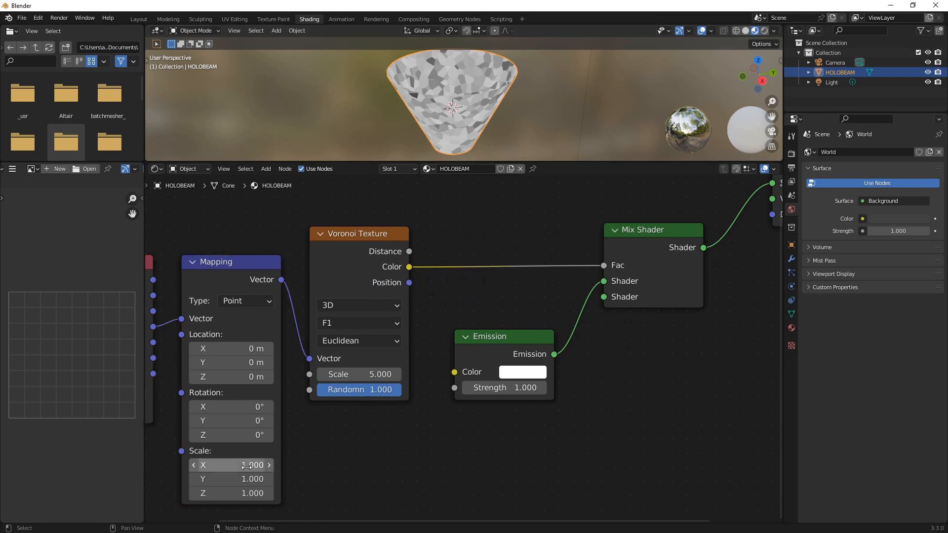
{"action": "mouse_move", "coordinate": [244, 493]}
{"action": "left_mouse_down"}
{"action": "mouse_move", "coordinate": [254, 493]}
{"action": "mouse_move", "coordinate": [244, 493]}
{"action": "mouse_move", "coordinate": [247, 477]}
{"action": "left_mouse_up"}
{"action": "type", "text": "0"}
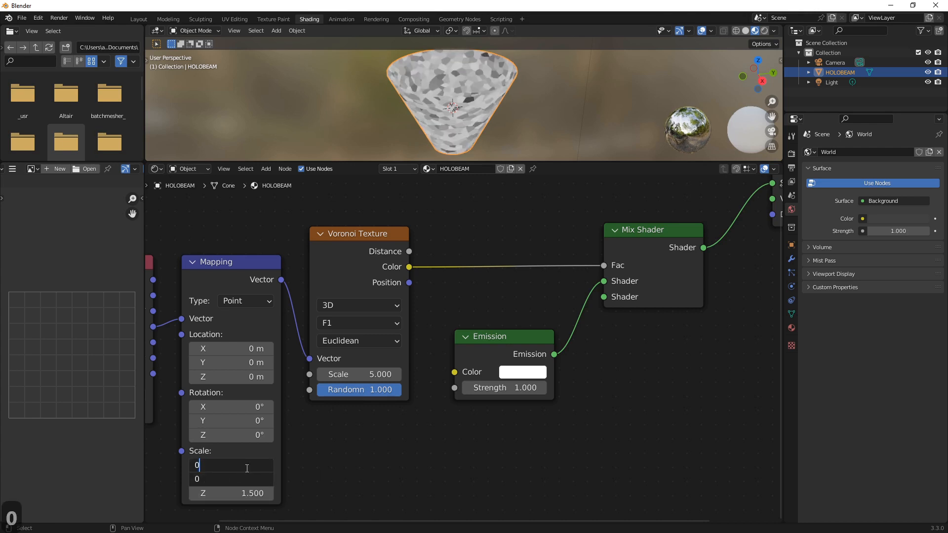
{"action": "key", "text": "Return"}
{"action": "left_click_drag", "start_coordinate": [253, 493], "coordinate": [437, 493]}
Insert a ColorRamp between the Voronoi Texture's Color output and the Mix Shader's Fac, and move its white stop to about 0.164
{"action": "key", "text": "shift+a"}
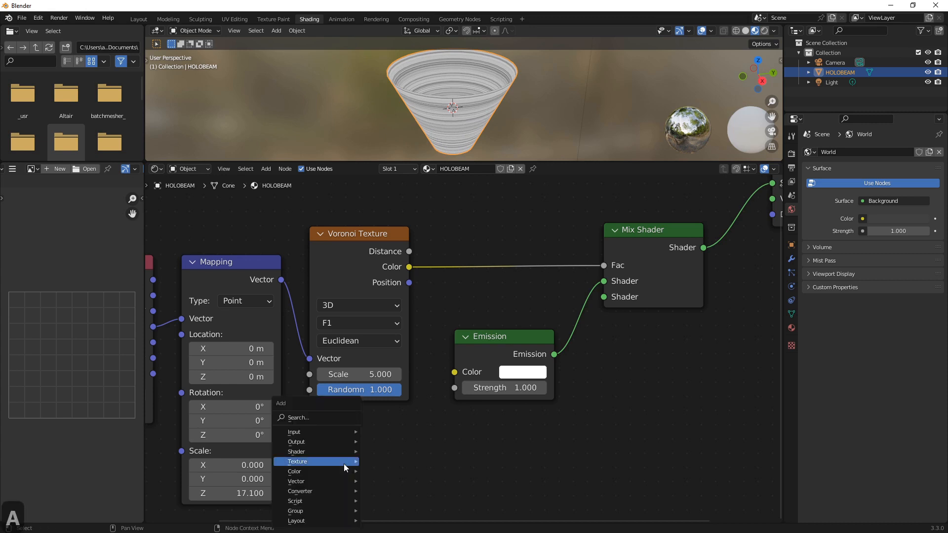
{"action": "left_click", "coordinate": [312, 418]}
{"action": "type", "text": "colo"}
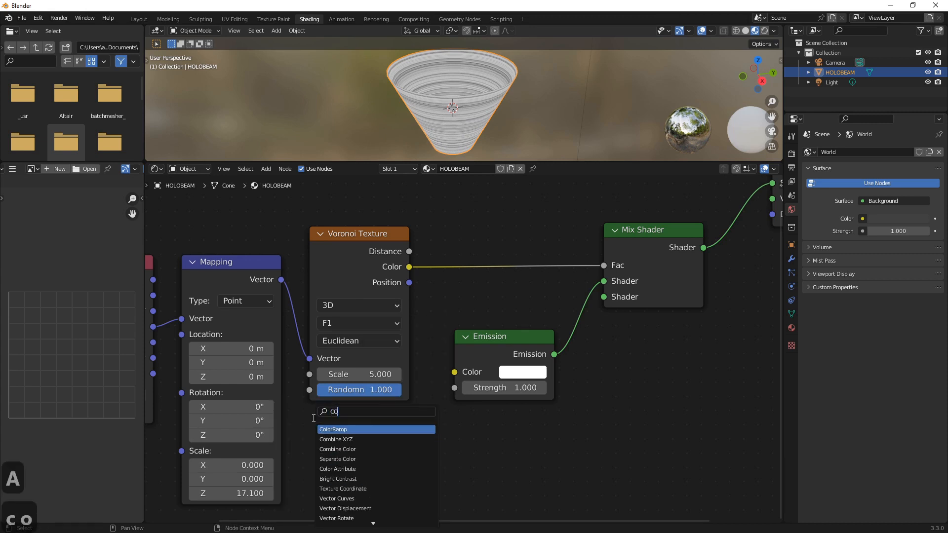
{"action": "left_click", "coordinate": [345, 431]}
{"action": "left_click", "coordinate": [453, 218]}
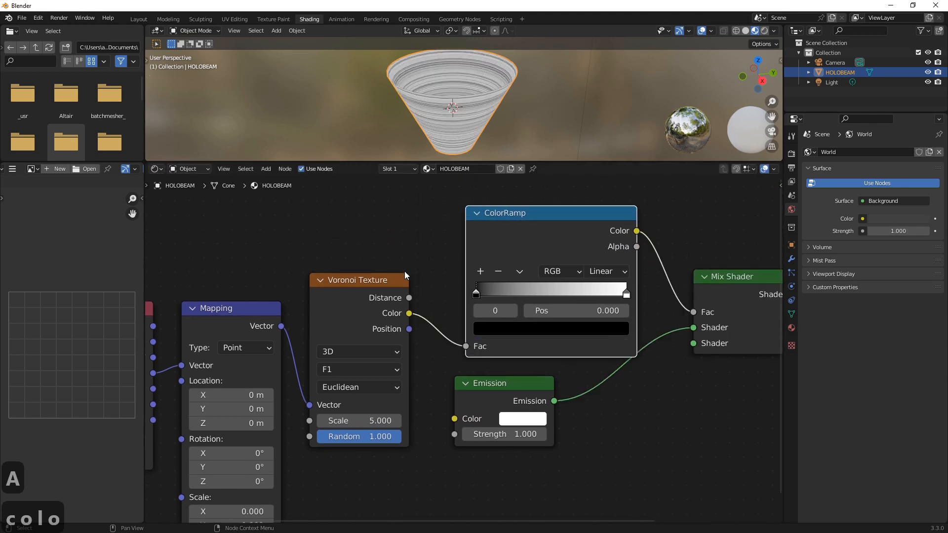
{"action": "left_click_drag", "start_coordinate": [516, 218], "coordinate": [497, 218]}
{"action": "left_click_drag", "start_coordinate": [606, 296], "coordinate": [474, 296]}
Switch the Voronoi Texture to 4D with a scale of 9.3 and a W value of 1
{"action": "left_click_drag", "start_coordinate": [366, 420], "coordinate": [406, 420]}
{"action": "left_click", "coordinate": [353, 353]}
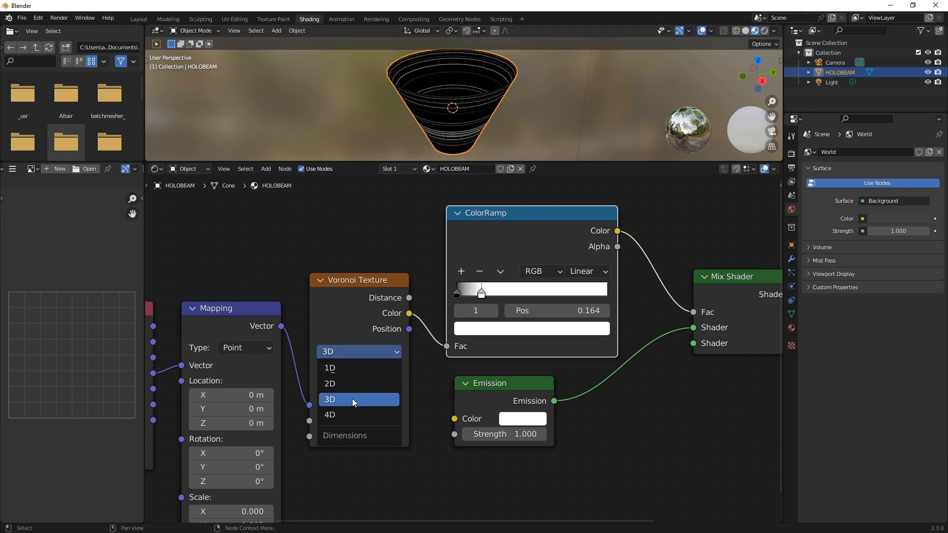
{"action": "left_click", "coordinate": [355, 411]}
{"action": "left_click_drag", "start_coordinate": [366, 436], "coordinate": [415, 436]}
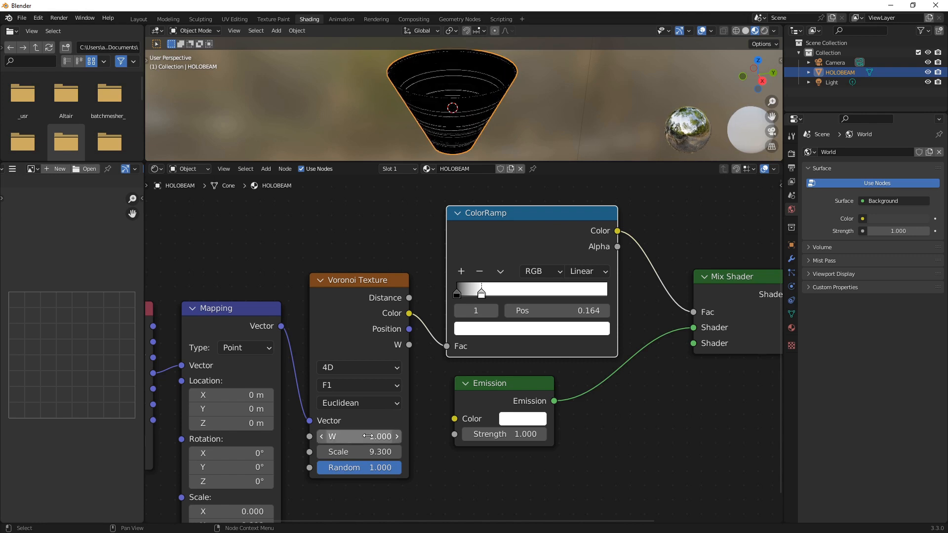
Set the Emission node's color to saturated green (hue about 0.334) and its strength to 50
{"action": "left_click", "coordinate": [536, 420]}
{"action": "left_click_drag", "start_coordinate": [558, 265], "coordinate": [513, 239]}
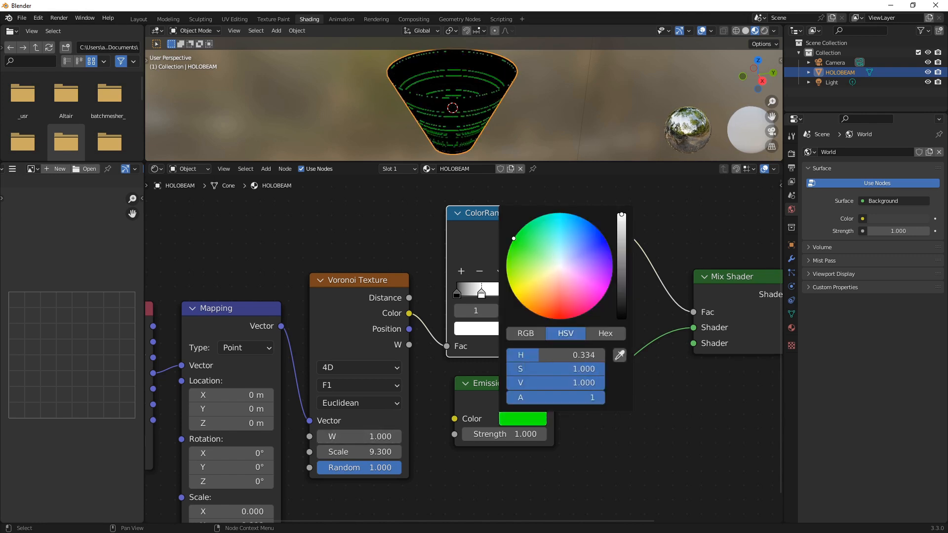
{"action": "left_click", "coordinate": [510, 436]}
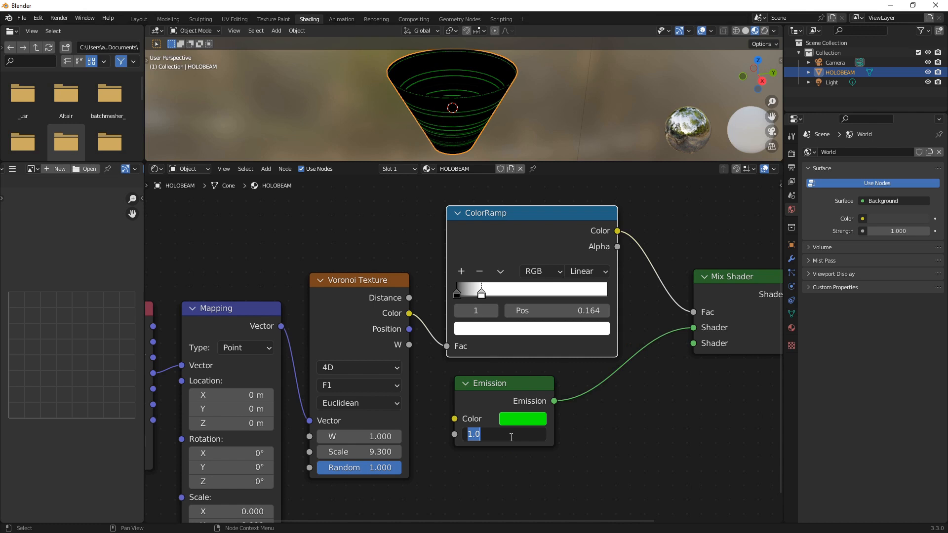
{"action": "type", "text": "50"}
{"action": "key", "text": "Return"}
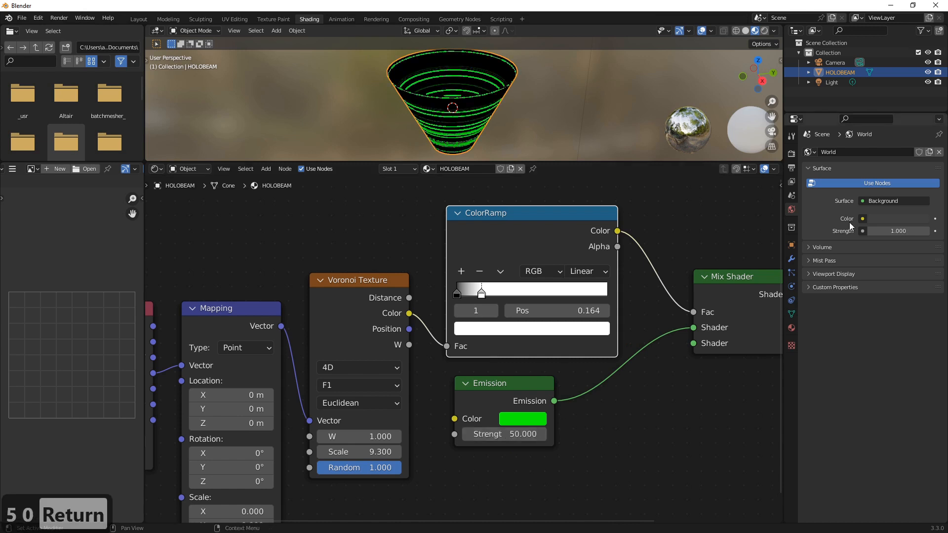
Enable Bloom, Ambient Occlusion and Screen Space Reflections in the Eevee render settings
{"action": "left_click", "coordinate": [791, 154]}
{"action": "left_click", "coordinate": [815, 235]}
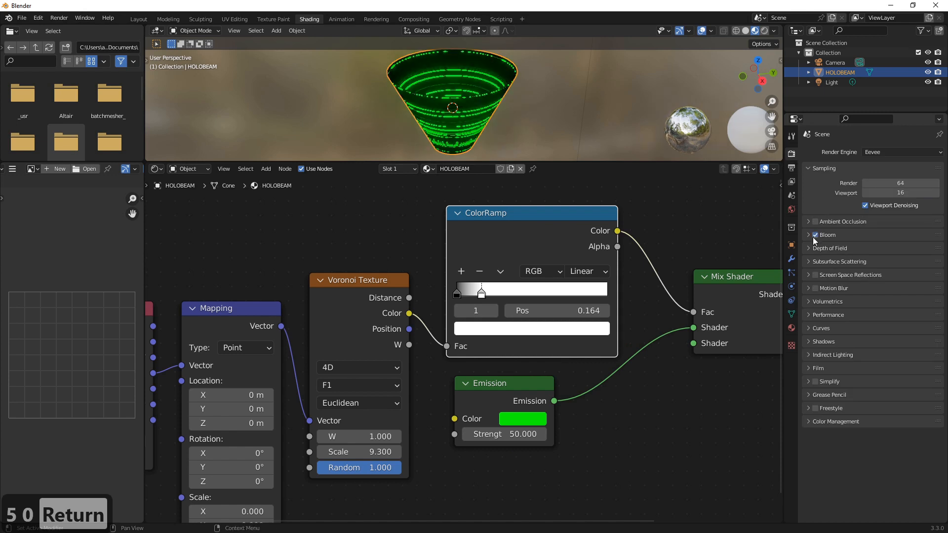
{"action": "left_click", "coordinate": [815, 222]}
{"action": "left_click", "coordinate": [813, 276]}
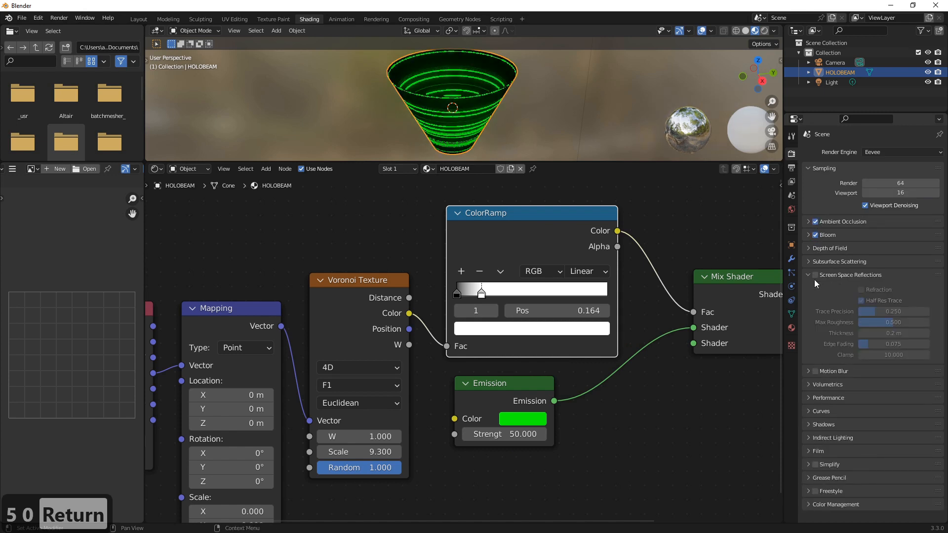
{"action": "left_click", "coordinate": [815, 275]}
{"action": "left_click", "coordinate": [846, 275]}
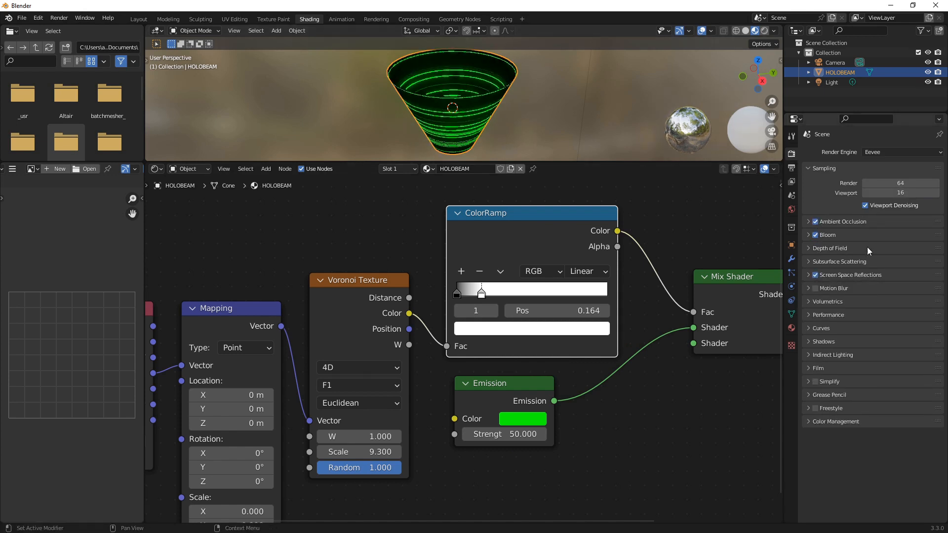
Set the Mapping node's scale to 55 on X, Y and Z
{"action": "mouse_move", "coordinate": [465, 109]}
{"action": "middle_mouse_down"}
{"action": "mouse_move", "coordinate": [488, 116]}
{"action": "mouse_move", "coordinate": [472, 84]}
{"action": "mouse_move", "coordinate": [442, 78]}
{"action": "mouse_move", "coordinate": [457, 112]}
{"action": "middle_mouse_up"}
{"action": "scroll", "coordinate": [457, 113], "scroll_direction": "up", "scroll_amount": 2}
{"action": "middle_click_drag", "start_coordinate": [286, 440], "coordinate": [393, 329]}
{"action": "mouse_move", "coordinate": [354, 402]}
{"action": "left_mouse_down"}
{"action": "mouse_move", "coordinate": [355, 427]}
{"action": "mouse_move", "coordinate": [356, 404]}
{"action": "left_mouse_up"}
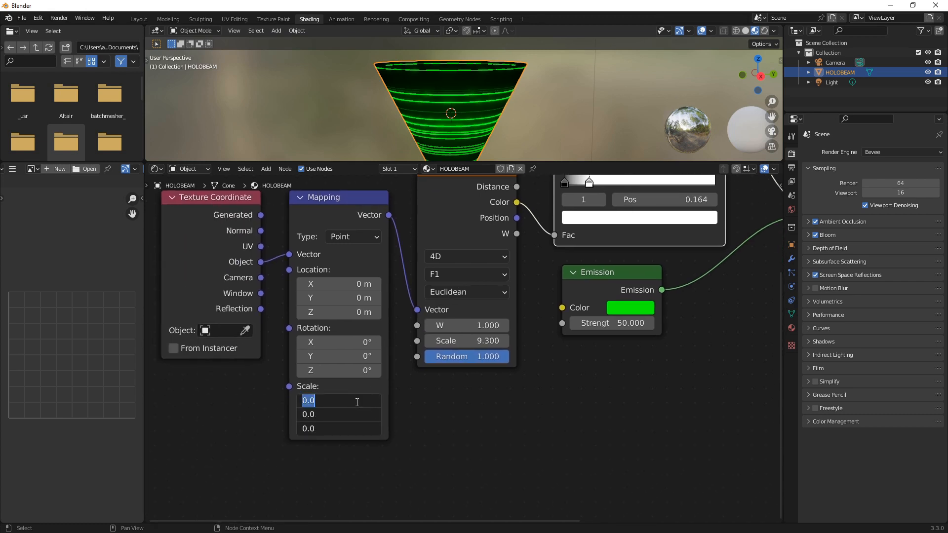
{"action": "type", "text": "55"}
{"action": "key", "text": "Return"}
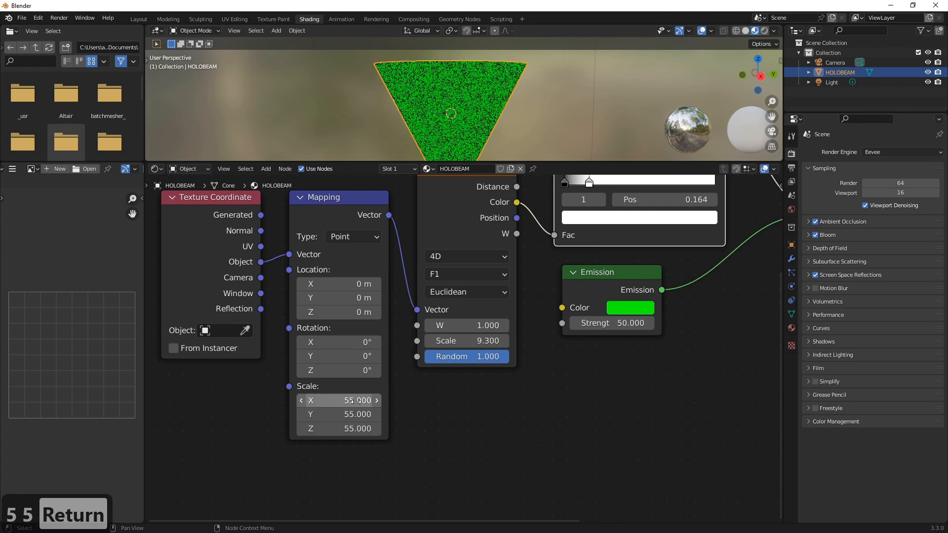
{"action": "mouse_move", "coordinate": [458, 117]}
{"action": "middle_mouse_down"}
{"action": "mouse_move", "coordinate": [469, 141]}
{"action": "mouse_move", "coordinate": [450, 129]}
{"action": "middle_mouse_up"}
Try a scale of 0 on the Mapping node's X and Y, and restore all three axes to 55
{"action": "middle_click_drag", "start_coordinate": [542, 279], "coordinate": [545, 334]}
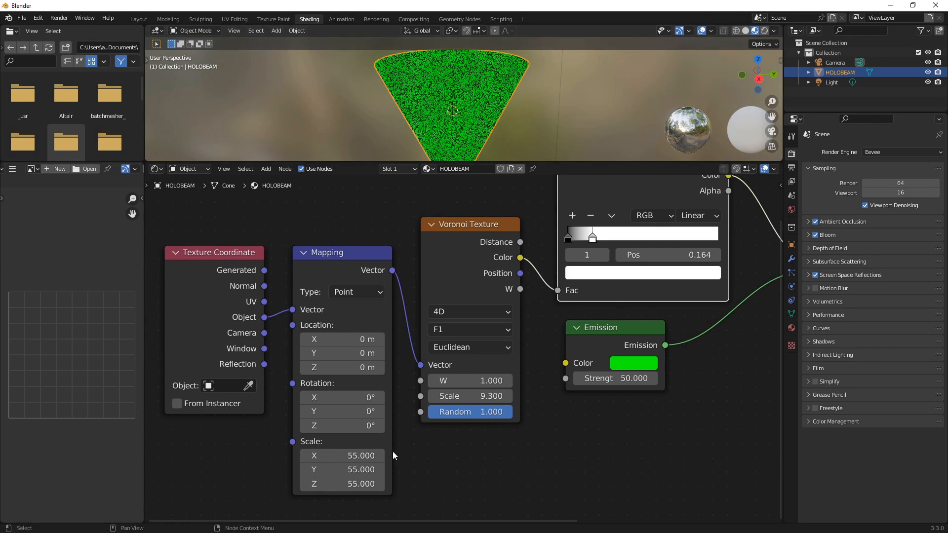
{"action": "left_click_drag", "start_coordinate": [346, 454], "coordinate": [346, 469]}
{"action": "type", "text": "0"}
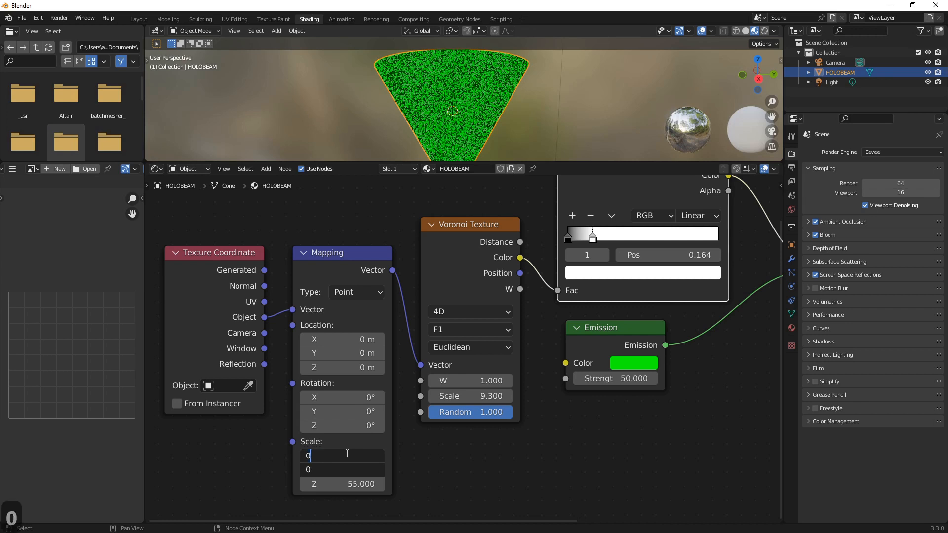
{"action": "key", "text": "Return"}
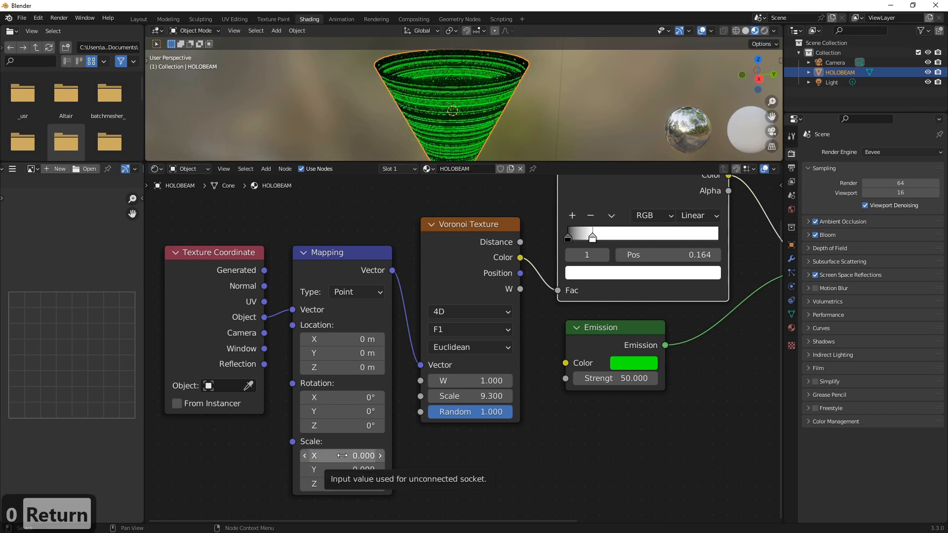
{"action": "left_click_drag", "start_coordinate": [342, 456], "coordinate": [343, 484]}
{"action": "type", "text": "55"}
{"action": "key", "text": "Return"}
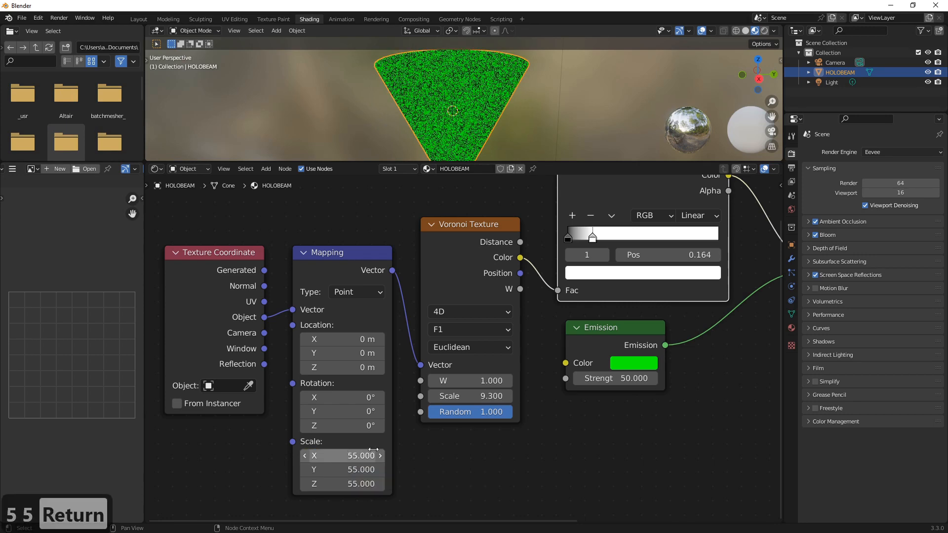
Add a Transparent BSDF node below the Emission node and connect its BSDF output to the Mix Shader's second Shader input
{"action": "scroll", "coordinate": [591, 395], "scroll_direction": "up", "scroll_amount": 1}
{"action": "middle_click_drag", "start_coordinate": [589, 396], "coordinate": [379, 396]}
{"action": "scroll", "coordinate": [379, 398], "scroll_direction": "down", "scroll_amount": 5}
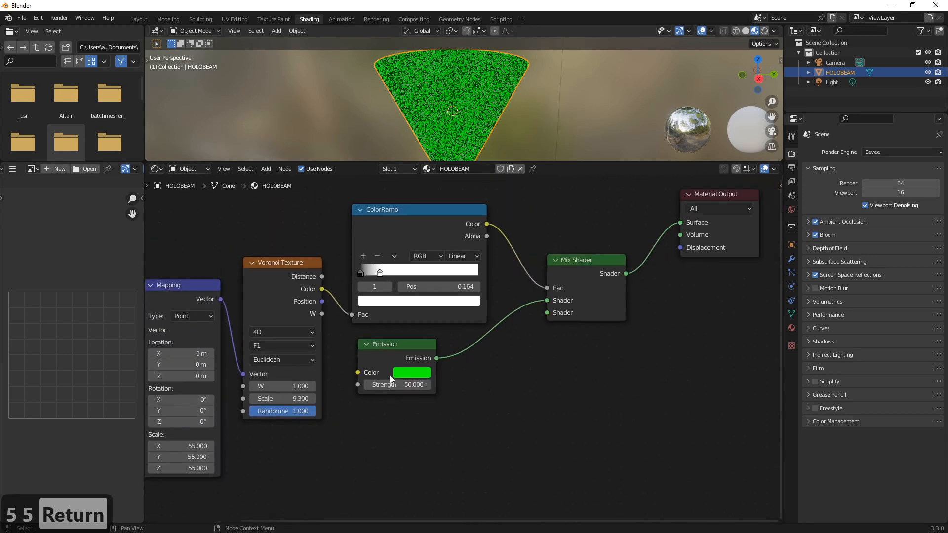
{"action": "key", "text": "shift+a"}
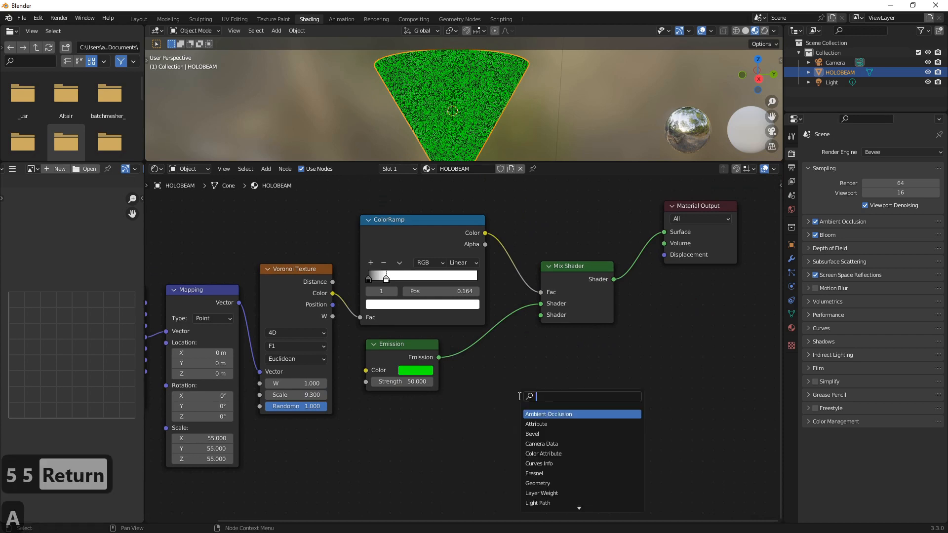
{"action": "type", "text": "tra"}
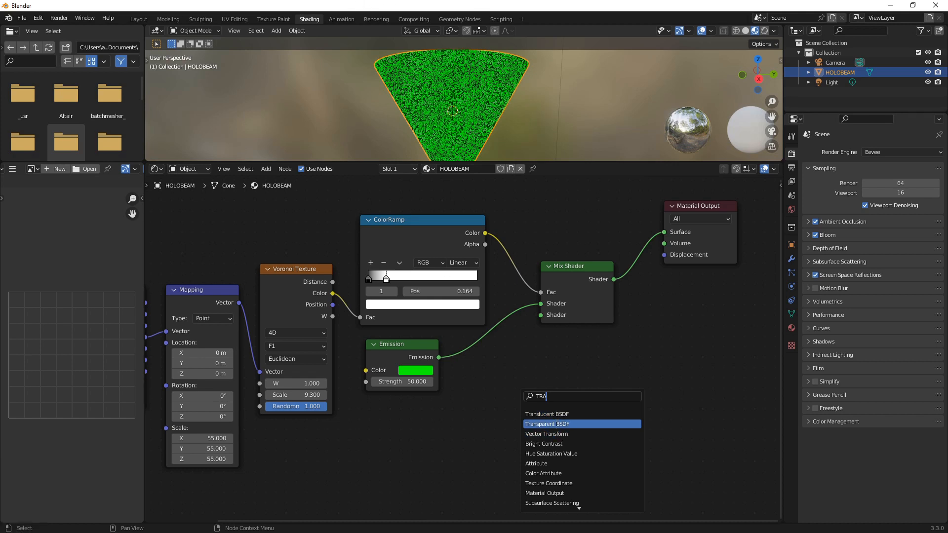
{"action": "left_click", "coordinate": [547, 424]}
{"action": "left_click", "coordinate": [514, 425]}
{"action": "left_click_drag", "start_coordinate": [547, 412], "coordinate": [539, 322]}
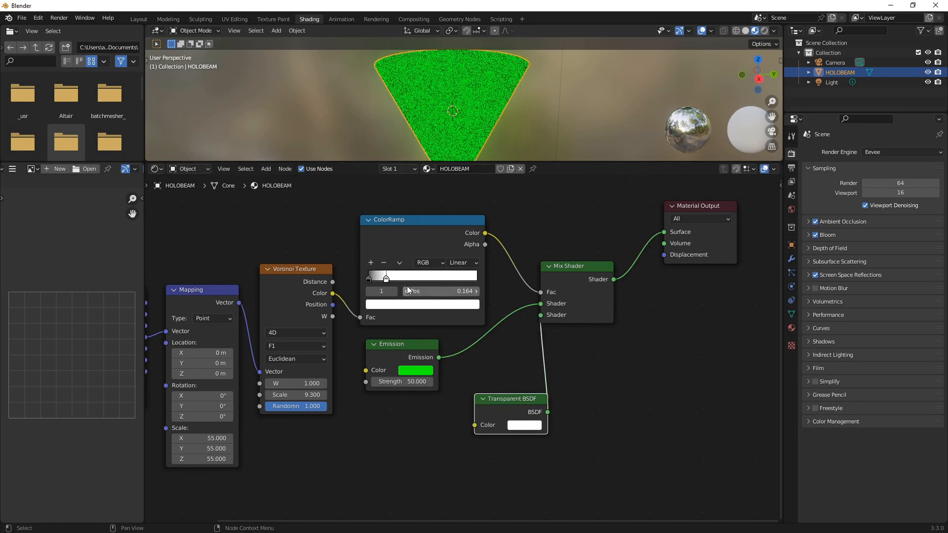
Set the HOLOBEAM material's blend mode to Alpha Blend
{"action": "left_click", "coordinate": [791, 329]}
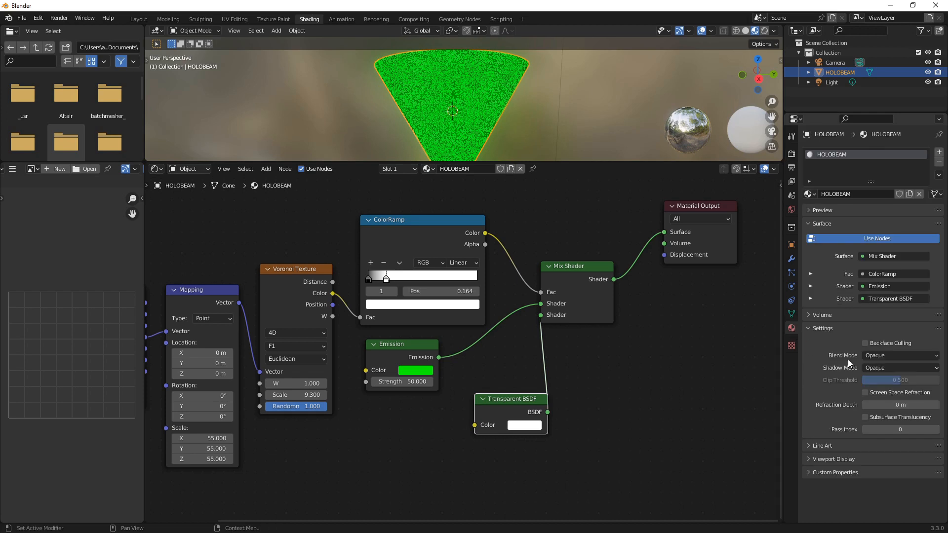
{"action": "left_click", "coordinate": [881, 357]}
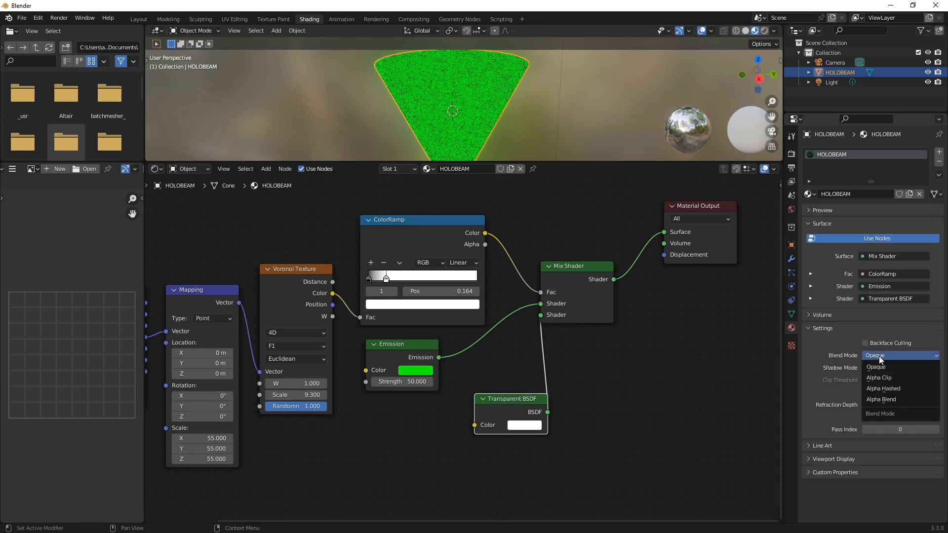
{"action": "left_click", "coordinate": [897, 399]}
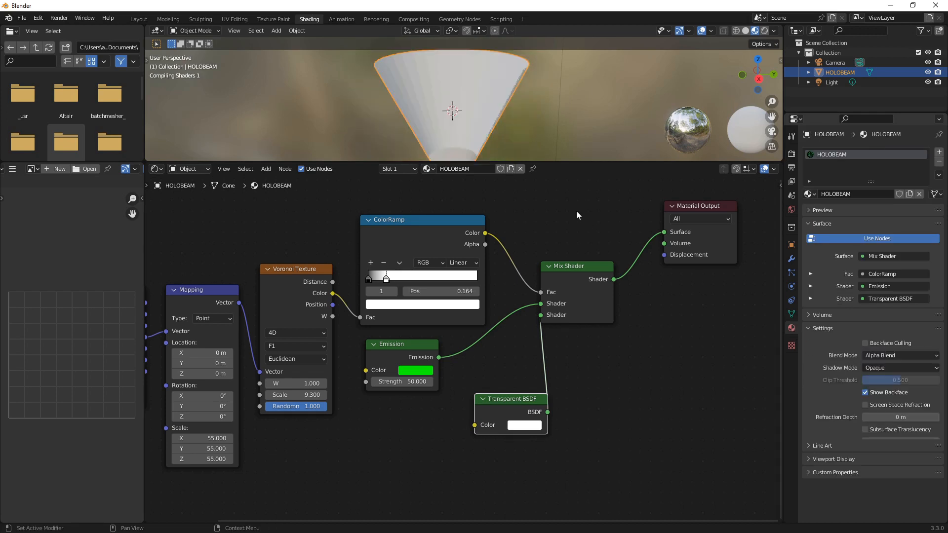
{"action": "mouse_move", "coordinate": [475, 126]}
{"action": "middle_mouse_down"}
{"action": "mouse_move", "coordinate": [455, 127]}
{"action": "mouse_move", "coordinate": [452, 138]}
{"action": "mouse_move", "coordinate": [446, 120]}
{"action": "mouse_move", "coordinate": [454, 132]}
{"action": "mouse_move", "coordinate": [465, 124]}
{"action": "middle_mouse_up"}
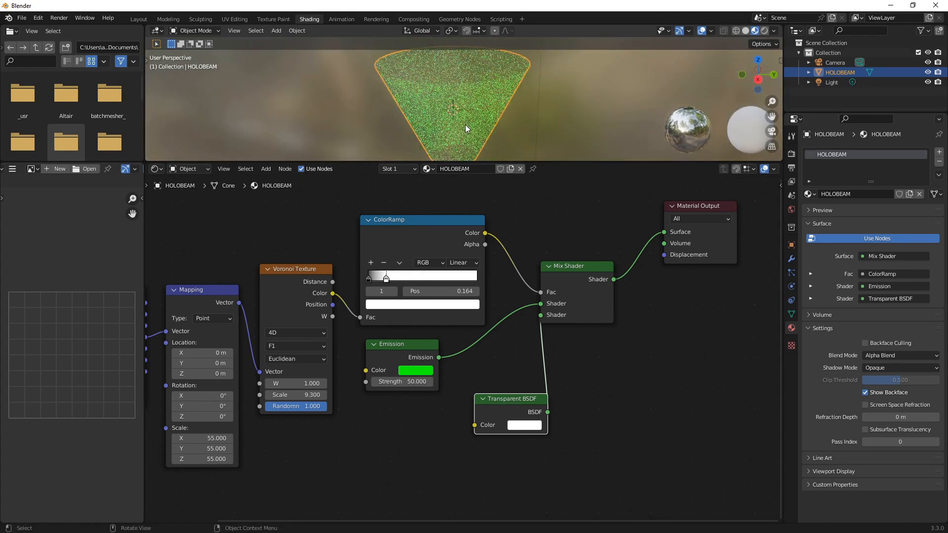
Switch the viewport to rendered shading and set the World background color to black
{"action": "left_click", "coordinate": [764, 31]}
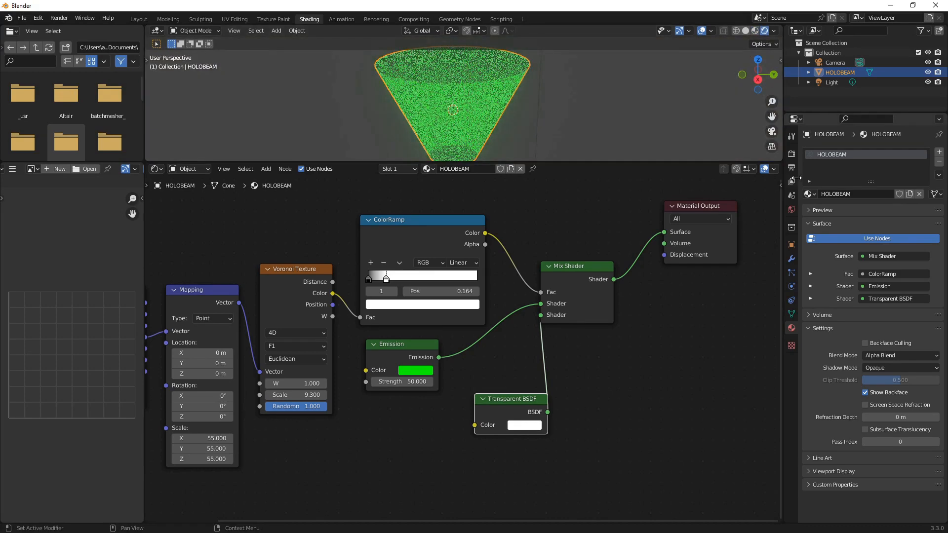
{"action": "left_click", "coordinate": [792, 212]}
{"action": "left_click", "coordinate": [907, 218]}
{"action": "left_click_drag", "start_coordinate": [922, 139], "coordinate": [922, 152]}
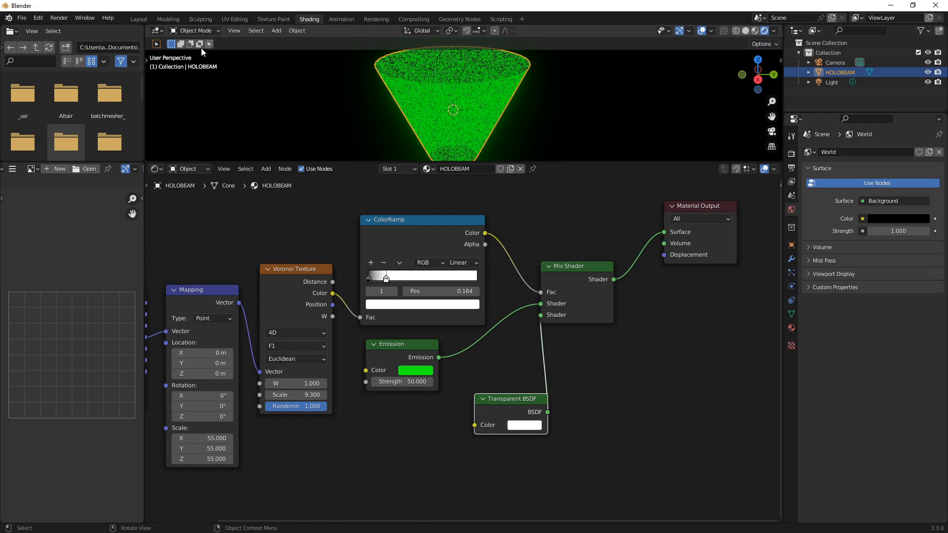
Render the image of the hologram beam and close the render window after viewing it
{"action": "left_click", "coordinate": [60, 18]}
{"action": "left_click", "coordinate": [67, 29]}
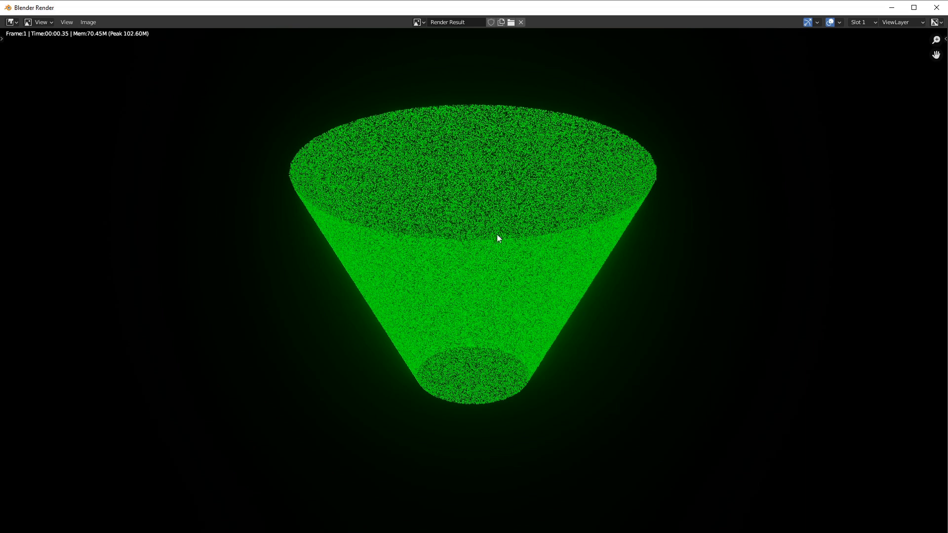
{"action": "left_click", "coordinate": [936, 7]}
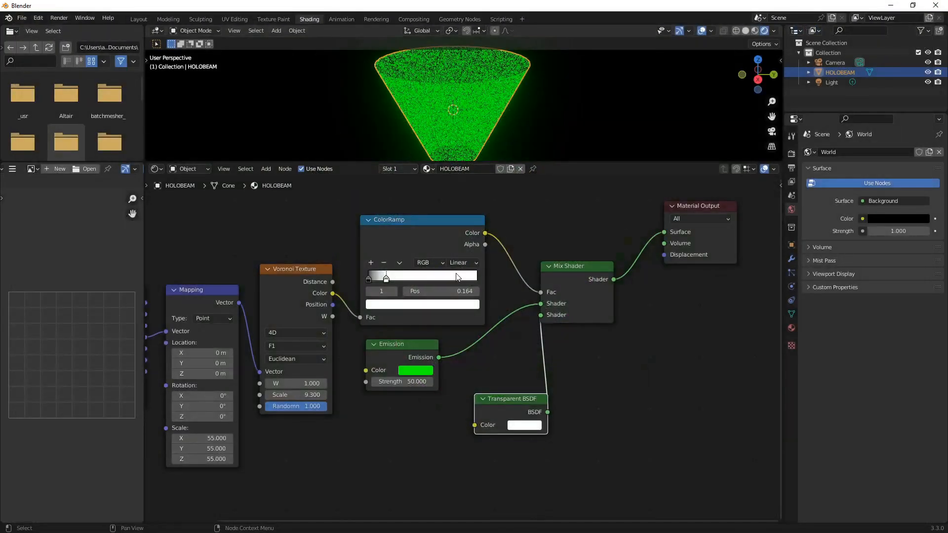
Change the Voronoi Texture to 3D and set its scale to 7
{"action": "middle_click_drag", "start_coordinate": [399, 397], "coordinate": [525, 401]}
{"action": "scroll", "coordinate": [457, 374], "scroll_direction": "up", "scroll_amount": 1}
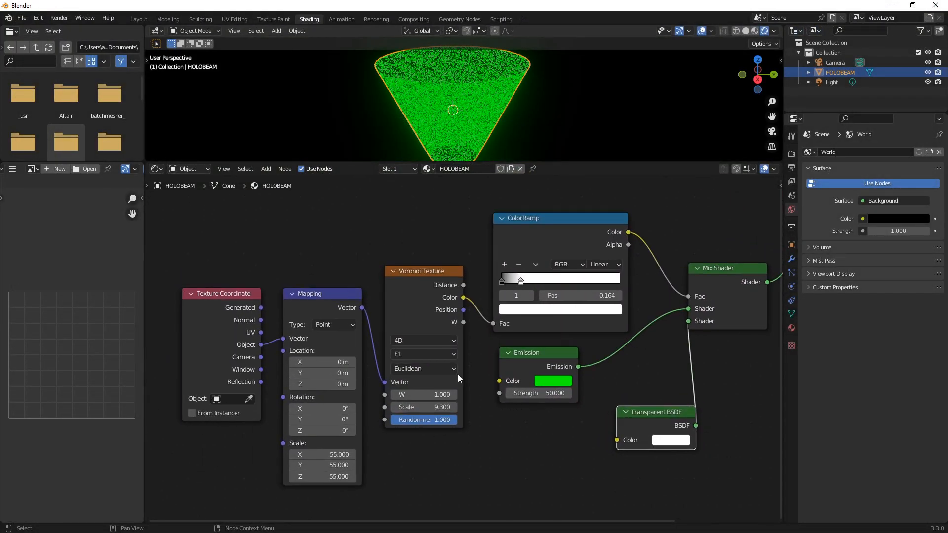
{"action": "left_click", "coordinate": [401, 341]}
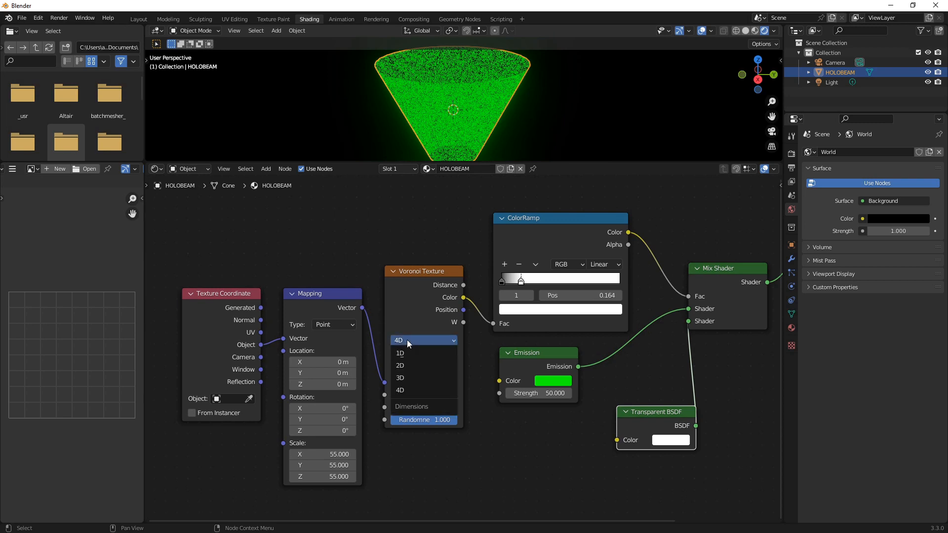
{"action": "left_click", "coordinate": [407, 381]}
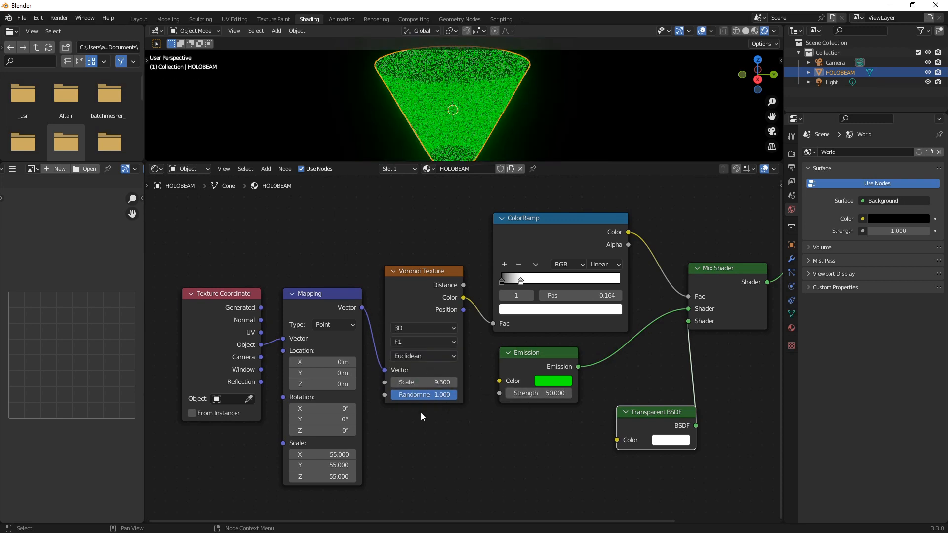
{"action": "mouse_move", "coordinate": [427, 382]}
{"action": "left_mouse_down"}
{"action": "mouse_move", "coordinate": [450, 383]}
{"action": "mouse_move", "coordinate": [408, 383]}
{"action": "mouse_move", "coordinate": [425, 384]}
{"action": "left_mouse_up"}
{"action": "right_click", "coordinate": [412, 381]}
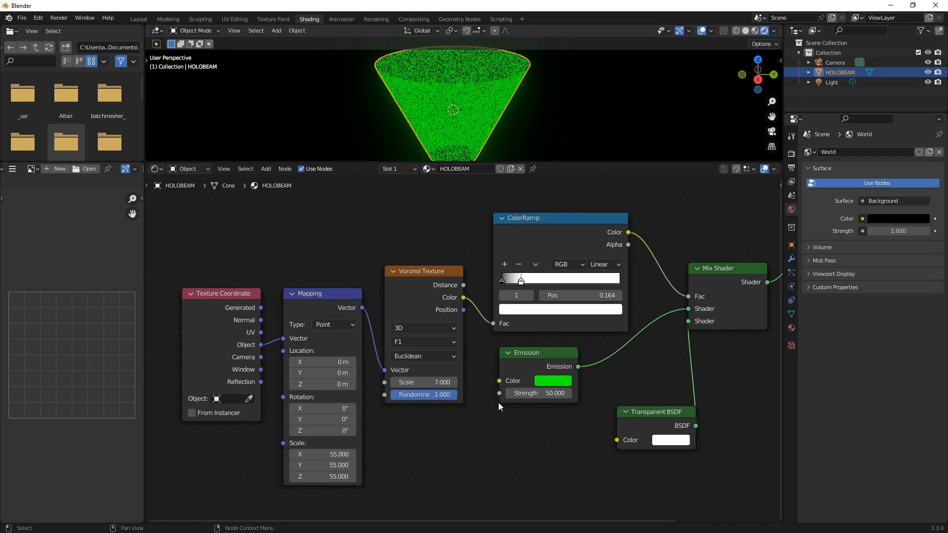
Move the ColorRamp's white stop to position 0.068 to thin out the green particles
{"action": "scroll", "coordinate": [499, 404], "scroll_direction": "down", "scroll_amount": 2}
{"action": "scroll", "coordinate": [437, 321], "scroll_direction": "up", "scroll_amount": 4}
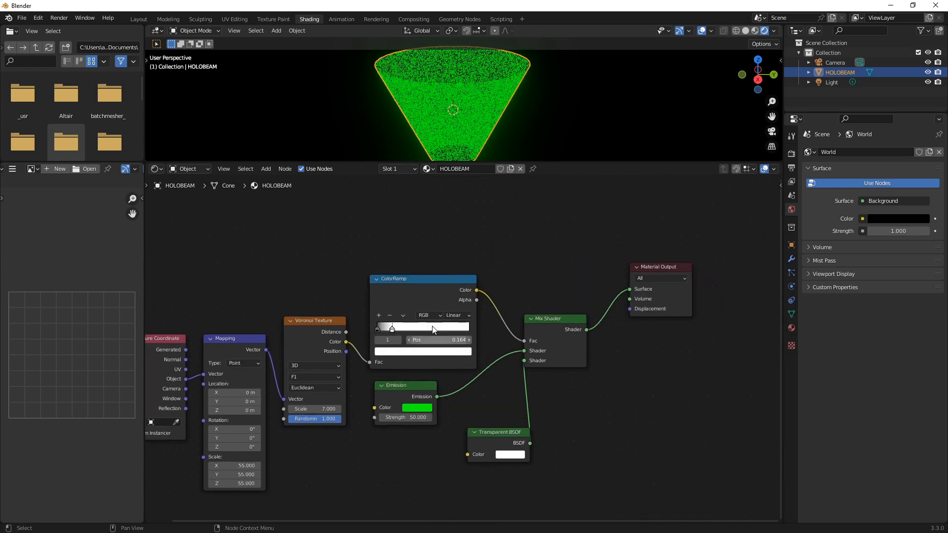
{"action": "scroll", "coordinate": [454, 128], "scroll_direction": "up", "scroll_amount": 4}
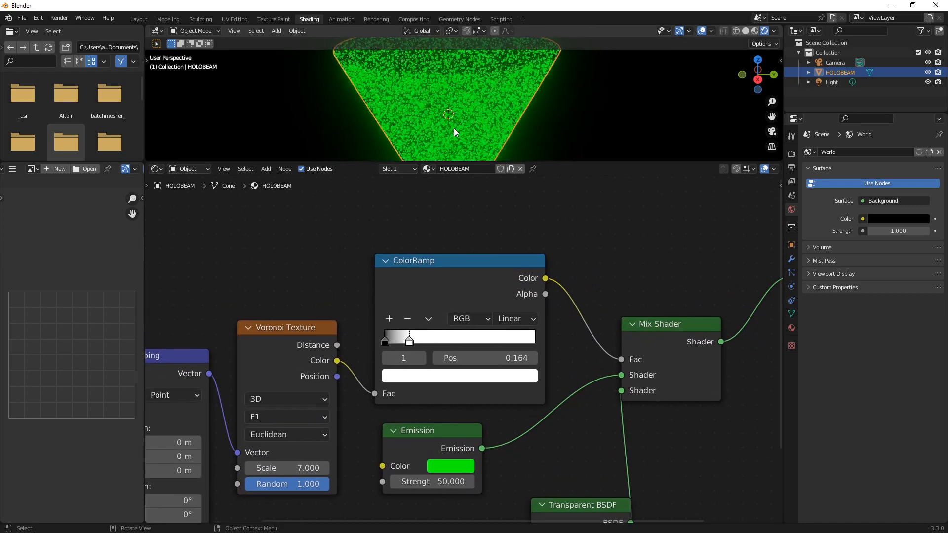
{"action": "left_click_drag", "start_coordinate": [410, 341], "coordinate": [393, 344]}
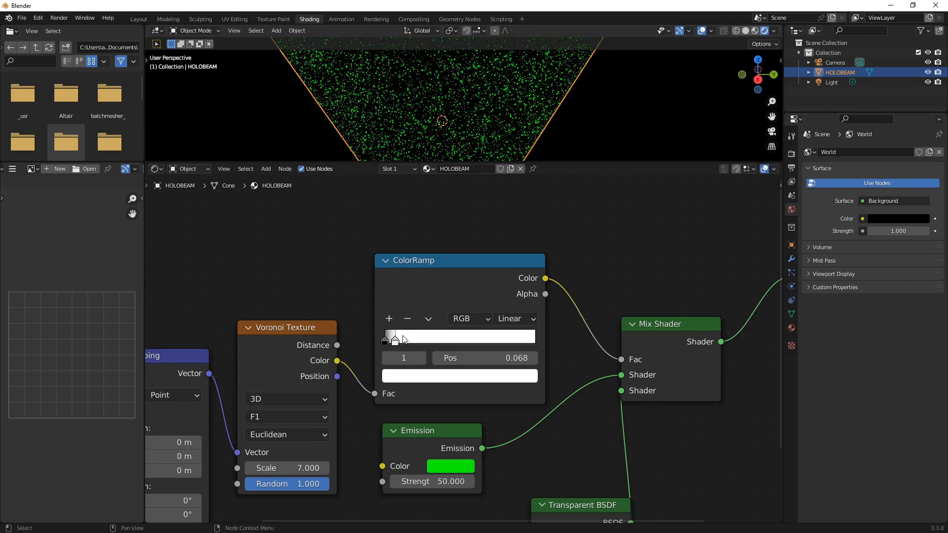
{"action": "scroll", "coordinate": [449, 144], "scroll_direction": "down", "scroll_amount": 5}
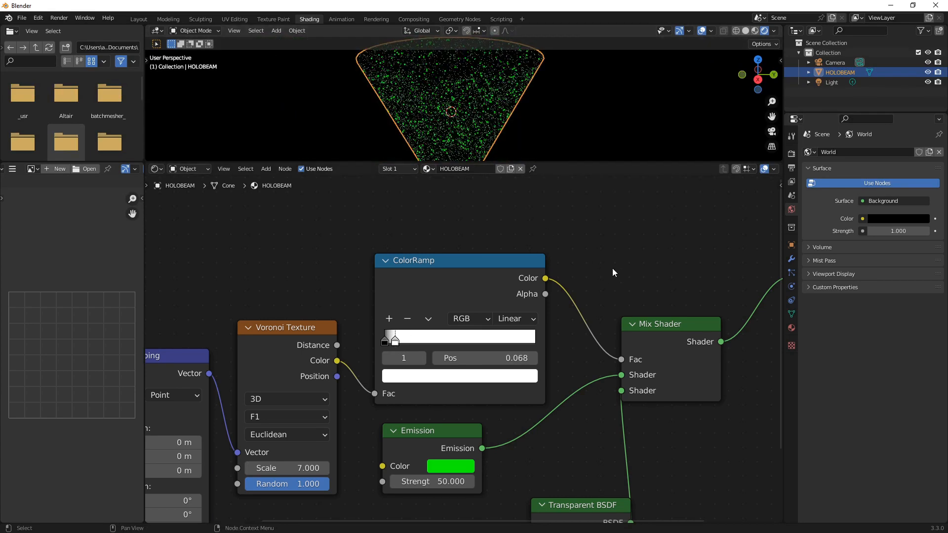
Move the Material Output node farther from the Mix Shader to make room between them
{"action": "scroll", "coordinate": [612, 268], "scroll_direction": "down", "scroll_amount": 3}
{"action": "left_click_drag", "start_coordinate": [648, 295], "coordinate": [730, 269]}
{"action": "key", "text": "shift+a"}
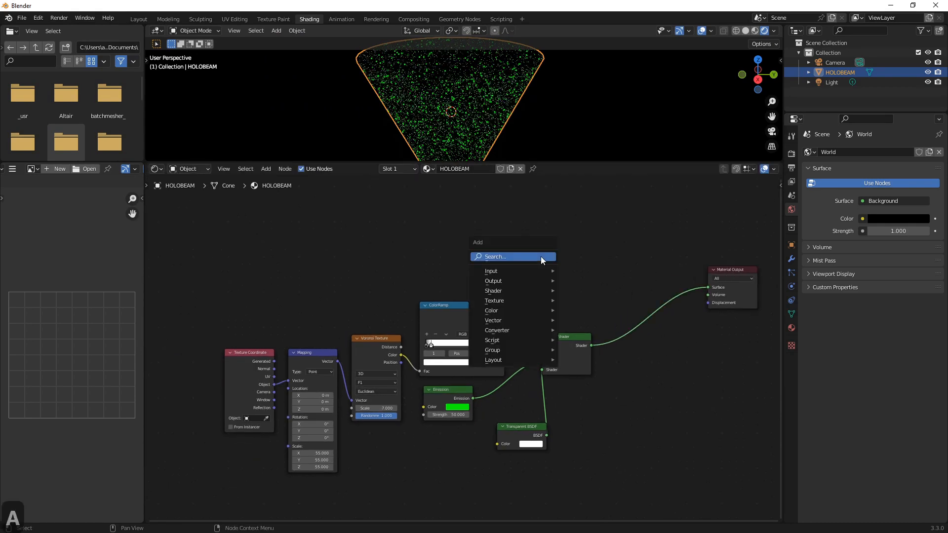
{"action": "left_click", "coordinate": [543, 256]}
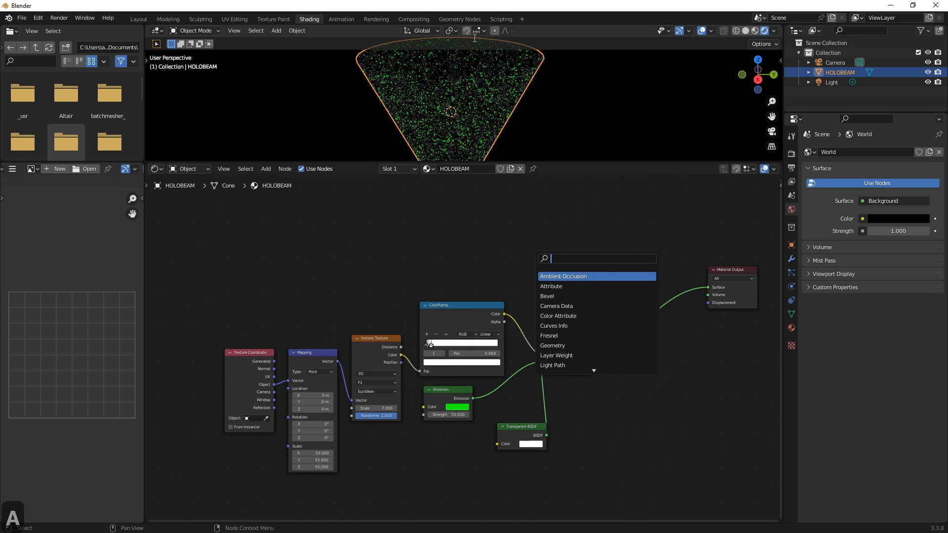
{"action": "left_click", "coordinate": [528, 101]}
Enlarge the 3D viewport above the node editor and frame the whole cone in it
{"action": "mouse_move", "coordinate": [475, 111]}
{"action": "middle_mouse_down"}
{"action": "mouse_move", "coordinate": [467, 103]}
{"action": "mouse_move", "coordinate": [472, 130]}
{"action": "middle_mouse_up"}
{"action": "scroll", "coordinate": [475, 138], "scroll_direction": "down", "scroll_amount": 2}
{"action": "scroll", "coordinate": [475, 141], "scroll_direction": "down", "scroll_amount": 1}
{"action": "left_click_drag", "start_coordinate": [550, 163], "coordinate": [550, 240]}
{"action": "scroll", "coordinate": [458, 156], "scroll_direction": "up", "scroll_amount": 3}
{"action": "middle_click_drag", "start_coordinate": [484, 173], "coordinate": [470, 163]}
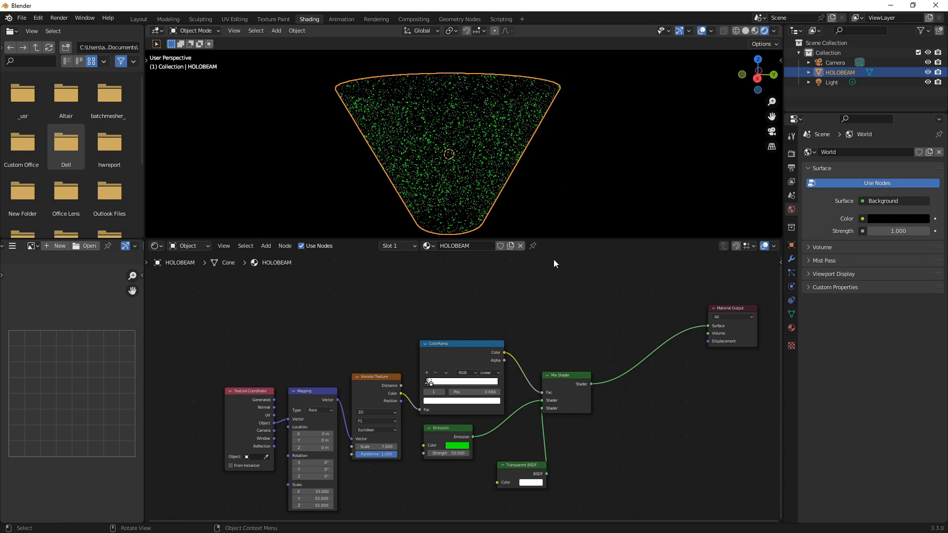
Add a second Mix Shader on the link between the existing Mix Shader and the Material Output
{"action": "key", "text": "shift+a"}
{"action": "left_click", "coordinate": [561, 294]}
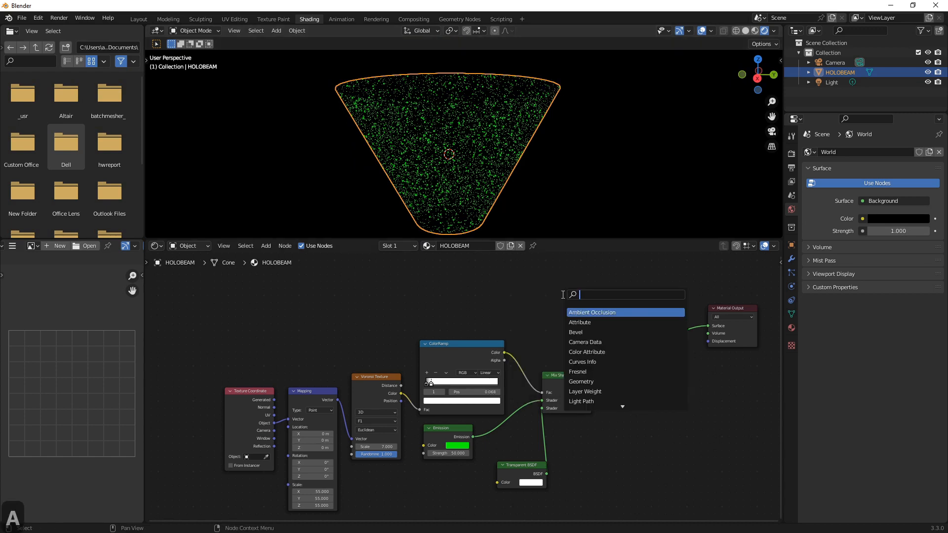
{"action": "type", "text": "MIX"}
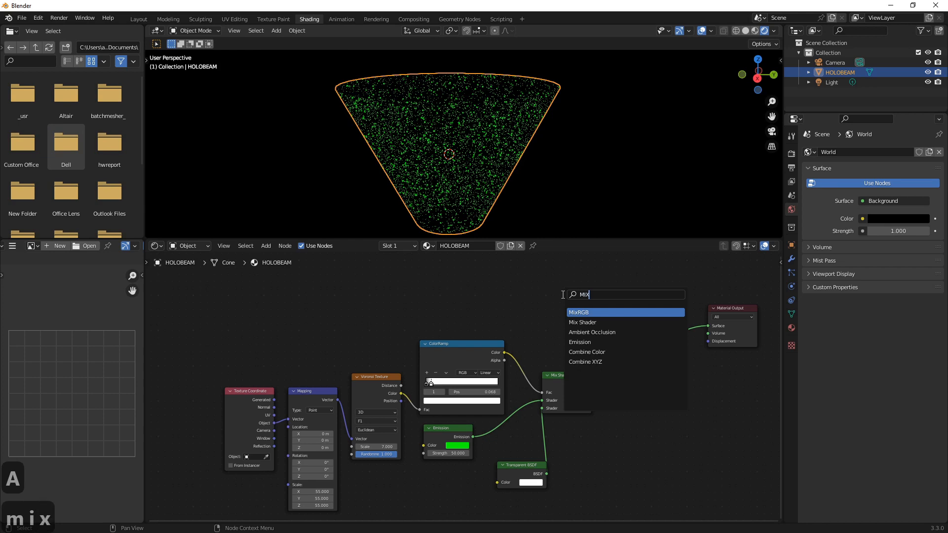
{"action": "left_click", "coordinate": [583, 322]}
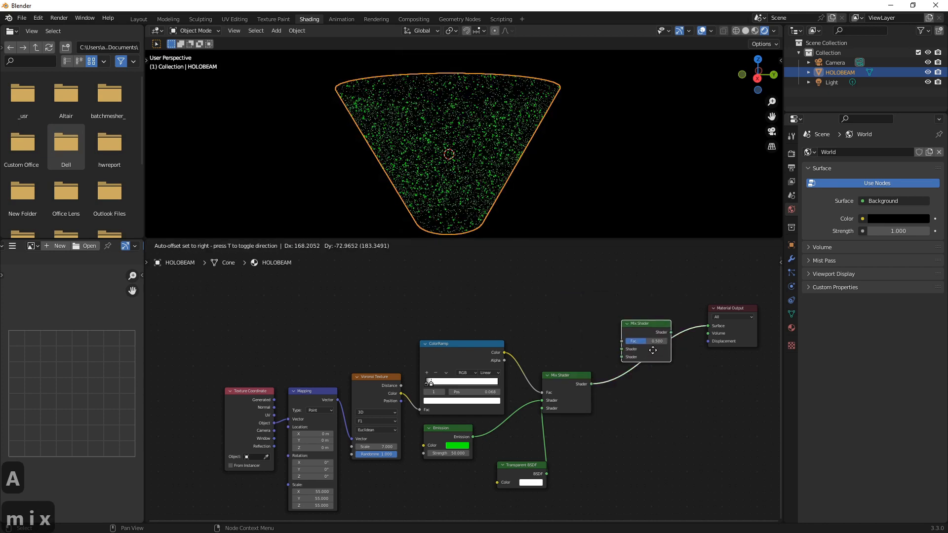
{"action": "left_click", "coordinate": [652, 349]}
{"action": "left_click", "coordinate": [615, 424]}
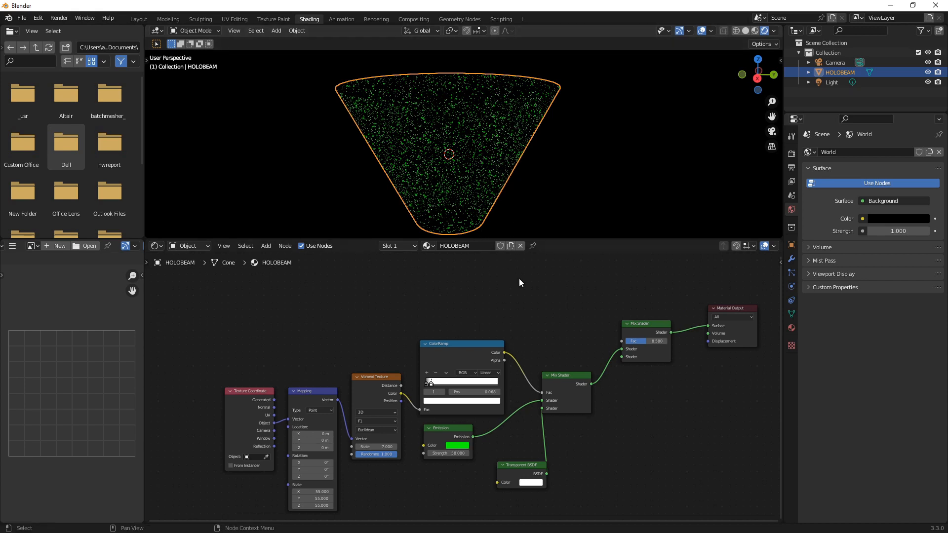
Move the Emission and Transparent BSDF nodes above the ColorRamp, stacked one over the other
{"action": "middle_click_drag", "start_coordinate": [475, 429], "coordinate": [580, 484]}
{"action": "left_click_drag", "start_coordinate": [518, 466], "coordinate": [482, 282]}
{"action": "left_click_drag", "start_coordinate": [587, 505], "coordinate": [483, 328]}
{"action": "scroll", "coordinate": [628, 415], "scroll_direction": "down", "scroll_amount": 3}
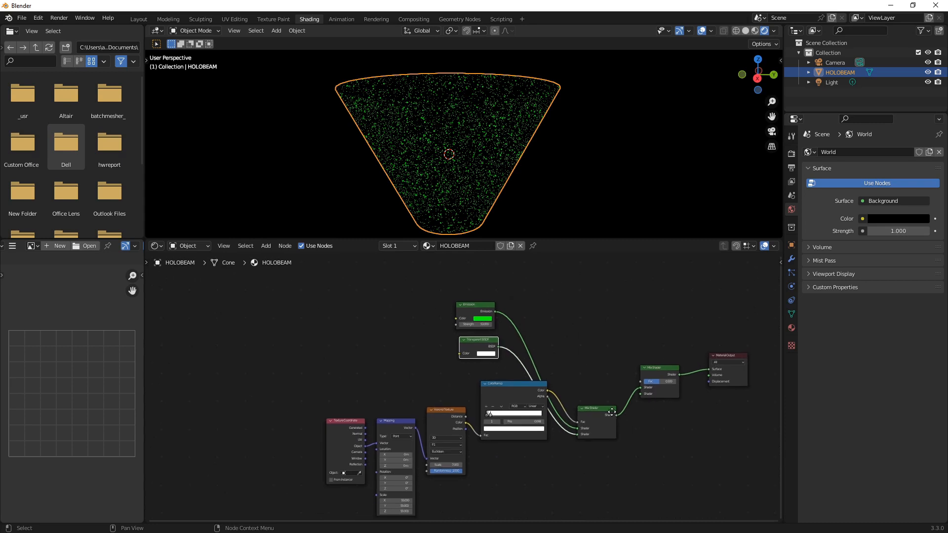
Move the first Mix Shader, ColorRamp, Voronoi Texture, Mapping and Texture Coordinate nodes lower to clear space beneath the shader nodes
{"action": "middle_click_drag", "start_coordinate": [582, 410], "coordinate": [582, 357]}
{"action": "scroll", "coordinate": [582, 356], "scroll_direction": "up", "scroll_amount": 1}
{"action": "left_click_drag", "start_coordinate": [584, 359], "coordinate": [583, 438]}
{"action": "left_click_drag", "start_coordinate": [511, 331], "coordinate": [511, 419]}
{"action": "left_click_drag", "start_coordinate": [437, 356], "coordinate": [437, 406]}
{"action": "left_click_drag", "start_coordinate": [384, 368], "coordinate": [389, 379]}
{"action": "left_click_drag", "start_coordinate": [326, 368], "coordinate": [334, 405]}
Move the ColorRamp's white stop to position 0.050
{"action": "scroll", "coordinate": [474, 395], "scroll_direction": "up", "scroll_amount": 3}
{"action": "middle_click_drag", "start_coordinate": [525, 380], "coordinate": [570, 272]}
{"action": "scroll", "coordinate": [533, 317], "scroll_direction": "up", "scroll_amount": 4}
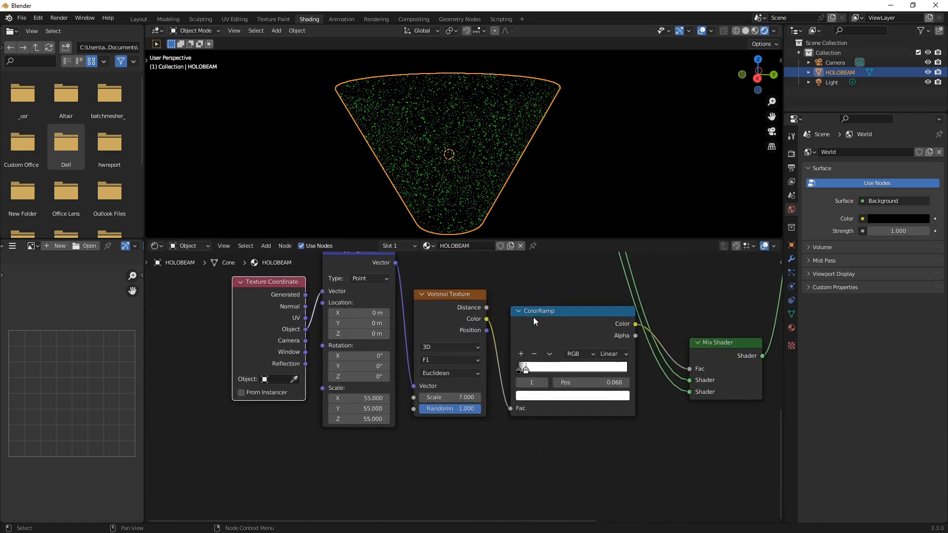
{"action": "middle_click_drag", "start_coordinate": [544, 307], "coordinate": [516, 333]}
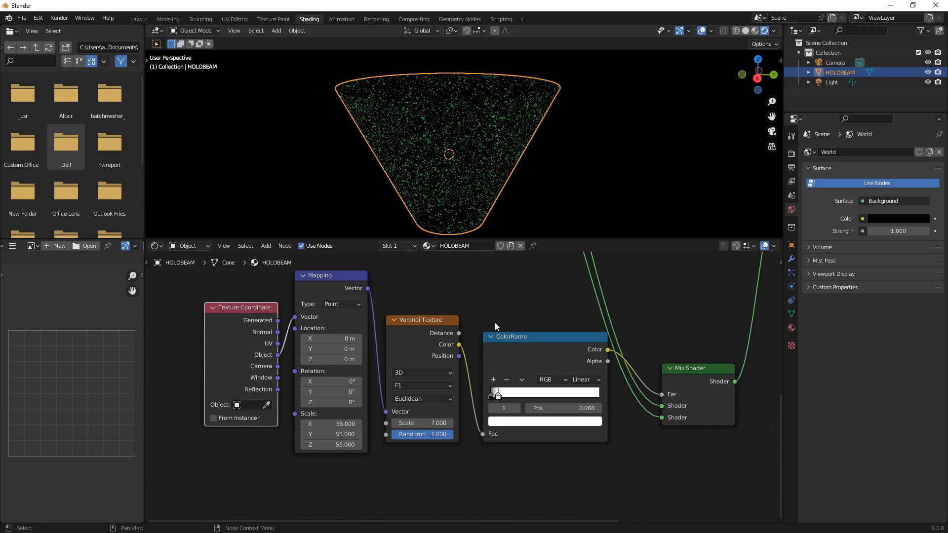
{"action": "mouse_move", "coordinate": [498, 395]}
{"action": "left_mouse_down"}
{"action": "mouse_move", "coordinate": [563, 403]}
{"action": "mouse_move", "coordinate": [495, 405]}
{"action": "left_mouse_up"}
{"action": "left_click", "coordinate": [619, 430]}
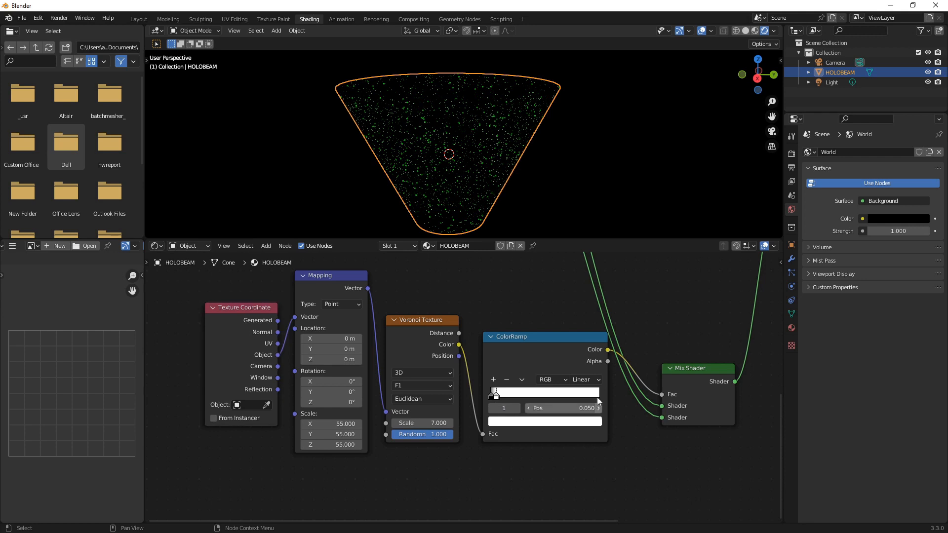
Add a Gradient Texture node below the Transparent BSDF and connect its Color output to the second Mix Shader's Fac input
{"action": "middle_click_drag", "start_coordinate": [564, 291], "coordinate": [501, 433]}
{"action": "scroll", "coordinate": [531, 363], "scroll_direction": "up", "scroll_amount": 2}
{"action": "scroll", "coordinate": [532, 363], "scroll_direction": "down", "scroll_amount": 4}
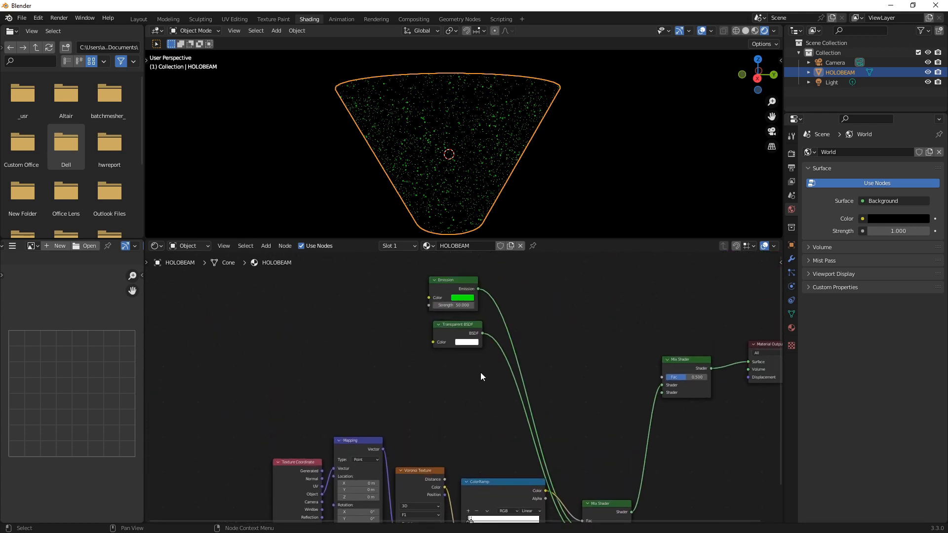
{"action": "key", "text": "shift+a"}
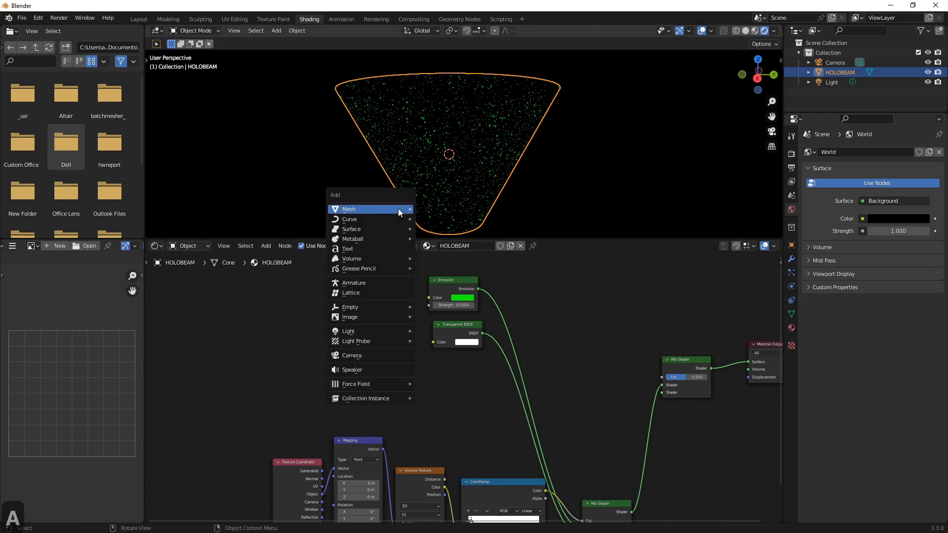
{"action": "key", "text": "shift+a"}
{"action": "left_click", "coordinate": [289, 308]}
{"action": "type", "text": "GR"}
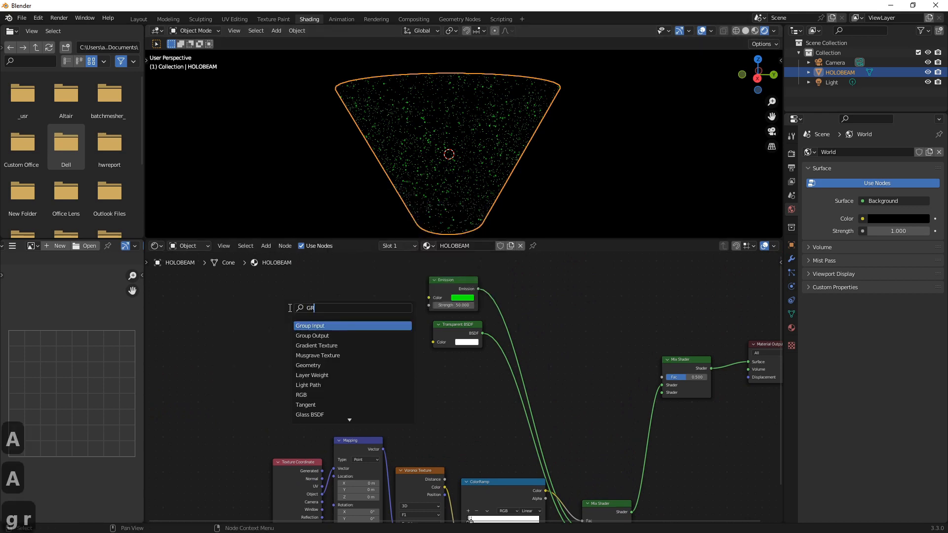
{"action": "left_click", "coordinate": [317, 349]}
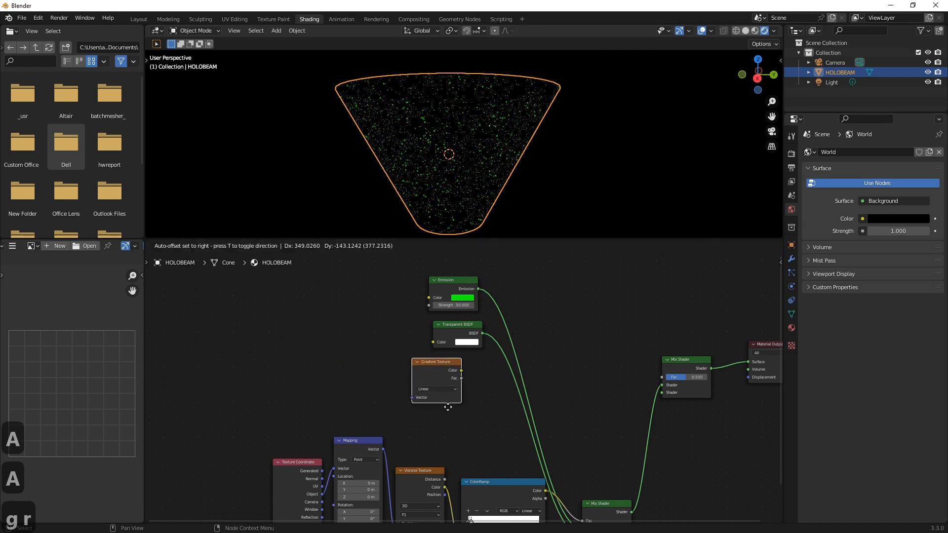
{"action": "left_click", "coordinate": [445, 390]}
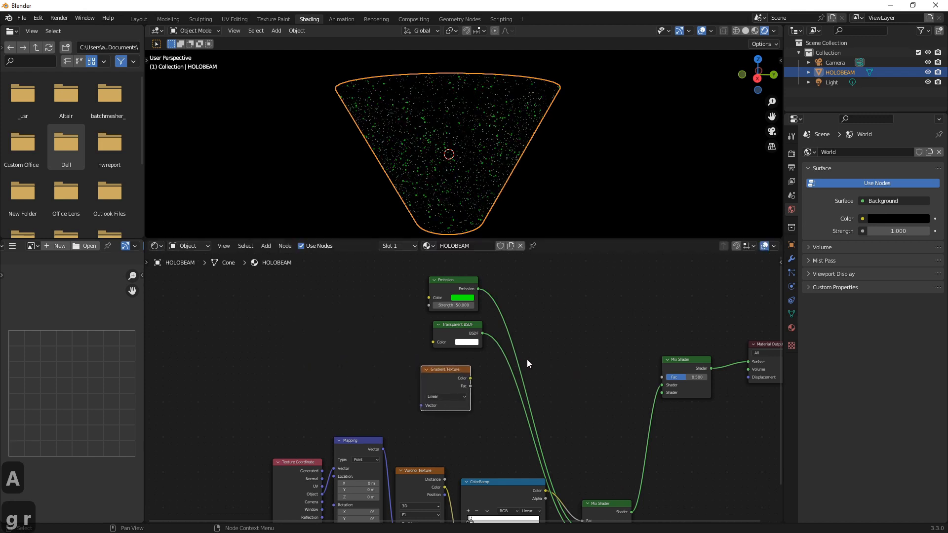
{"action": "left_click_drag", "start_coordinate": [470, 378], "coordinate": [662, 377]}
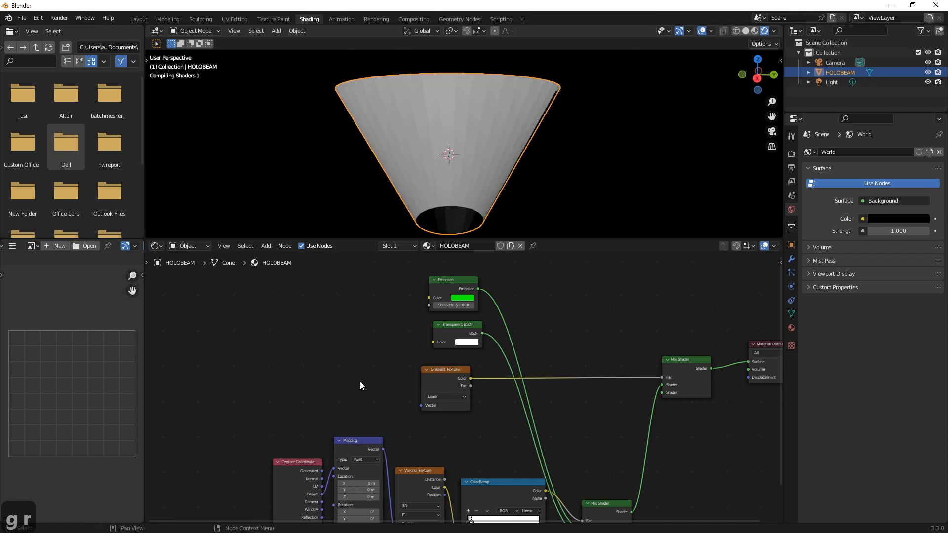
Attach Mapping and Texture Coordinate nodes to the Gradient Texture and arrange all three above the Voronoi node chain
{"action": "left_click", "coordinate": [431, 371]}
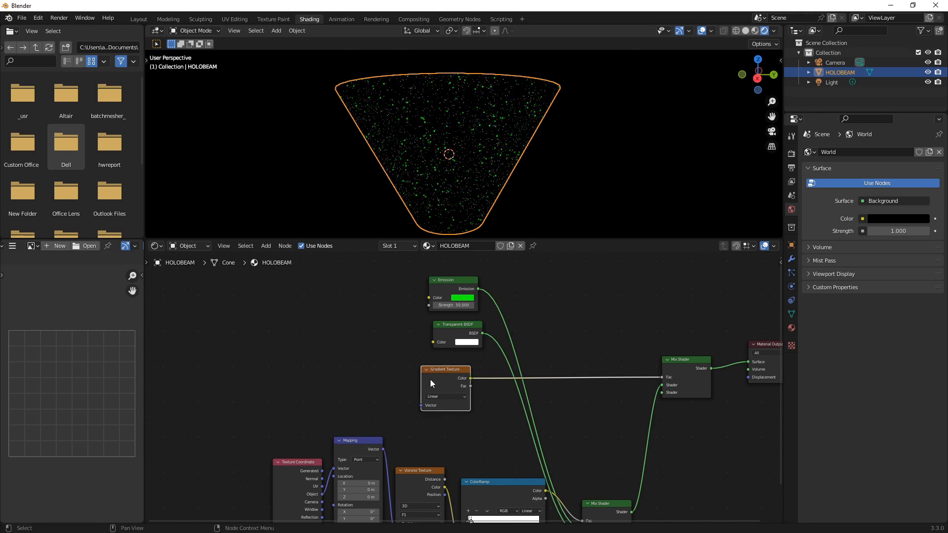
{"action": "key", "text": "ctrl+t"}
{"action": "left_click_drag", "start_coordinate": [335, 323], "coordinate": [355, 300]}
{"action": "scroll", "coordinate": [443, 362], "scroll_direction": "down", "scroll_amount": 1}
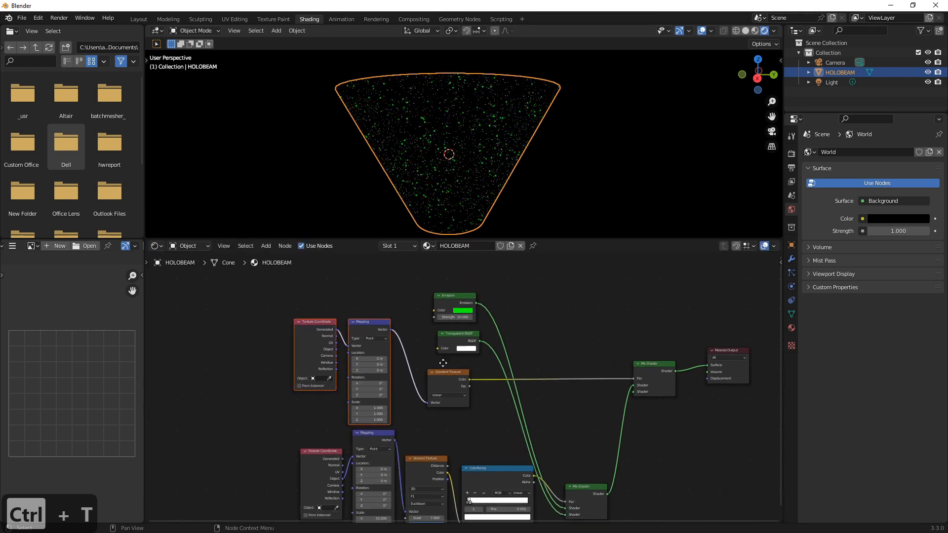
{"action": "middle_click_drag", "start_coordinate": [443, 361], "coordinate": [417, 358]}
{"action": "scroll", "coordinate": [416, 357], "scroll_direction": "up", "scroll_amount": 1}
{"action": "left_click_drag", "start_coordinate": [424, 369], "coordinate": [398, 363]}
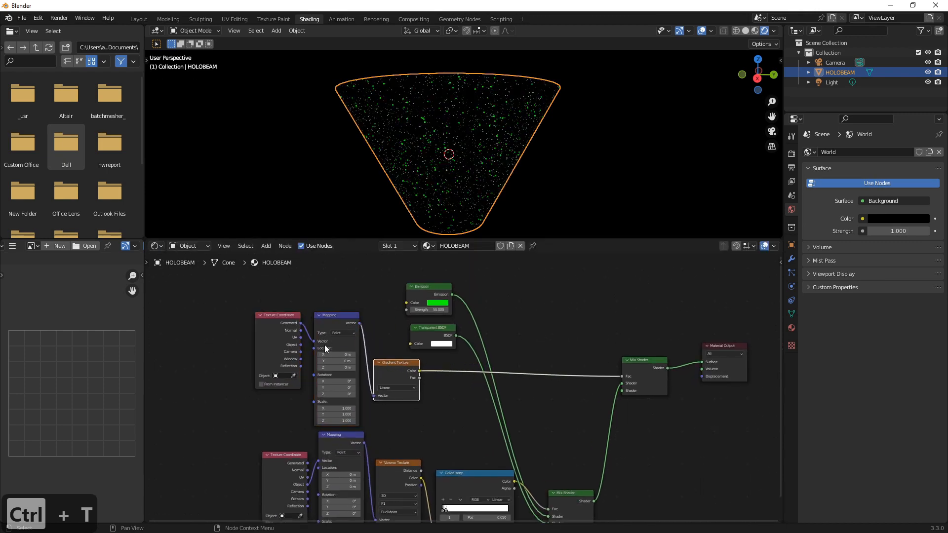
{"action": "scroll", "coordinate": [390, 382], "scroll_direction": "up", "scroll_amount": 3}
{"action": "middle_click_drag", "start_coordinate": [416, 392], "coordinate": [474, 377]}
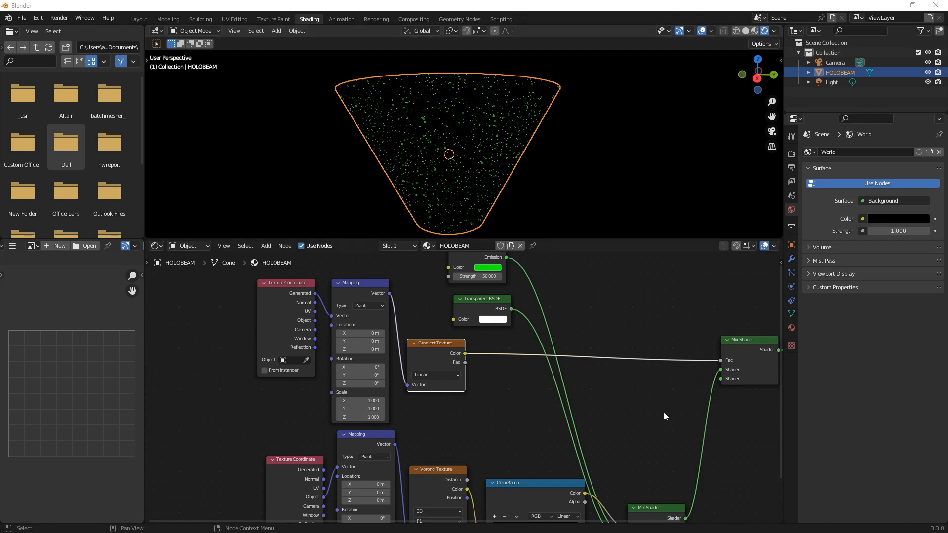
Connect the Transparent BSDF to the free second Shader input of the final Mix Shader
{"action": "scroll", "coordinate": [683, 466], "scroll_direction": "down", "scroll_amount": 4}
{"action": "middle_click_drag", "start_coordinate": [685, 461], "coordinate": [590, 364]}
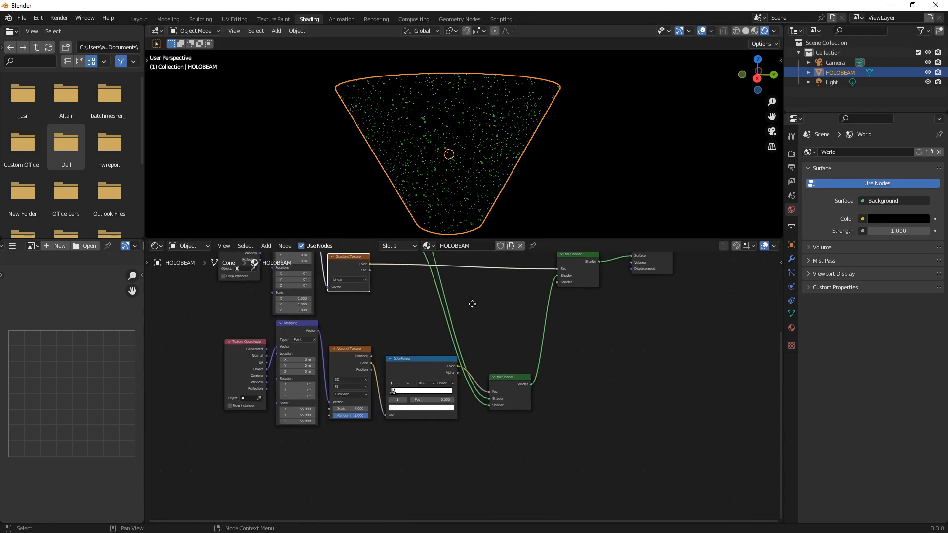
{"action": "middle_click_drag", "start_coordinate": [472, 308], "coordinate": [481, 430]}
{"action": "left_click_drag", "start_coordinate": [409, 353], "coordinate": [565, 403]}
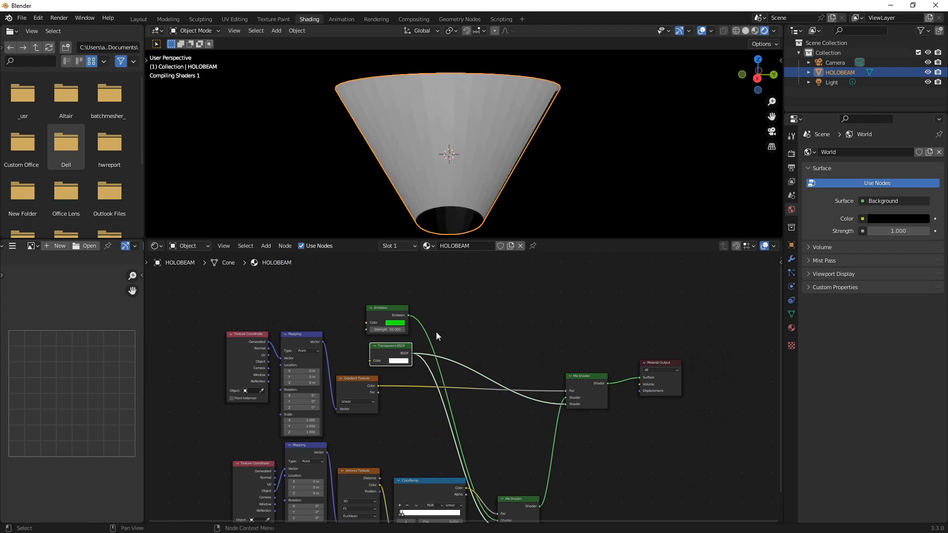
Switch the viewport to Material Preview and move the white stop of the Voronoi Texture's ColorRamp to position 0.582
{"action": "middle_click_drag", "start_coordinate": [445, 339], "coordinate": [582, 322]}
{"action": "scroll", "coordinate": [507, 325], "scroll_direction": "up", "scroll_amount": 2}
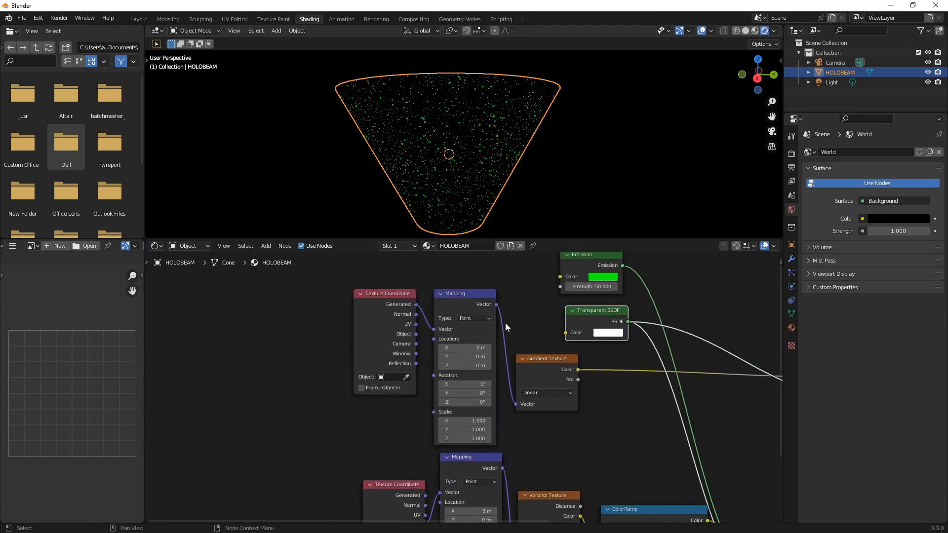
{"action": "middle_click_drag", "start_coordinate": [441, 134], "coordinate": [500, 178]}
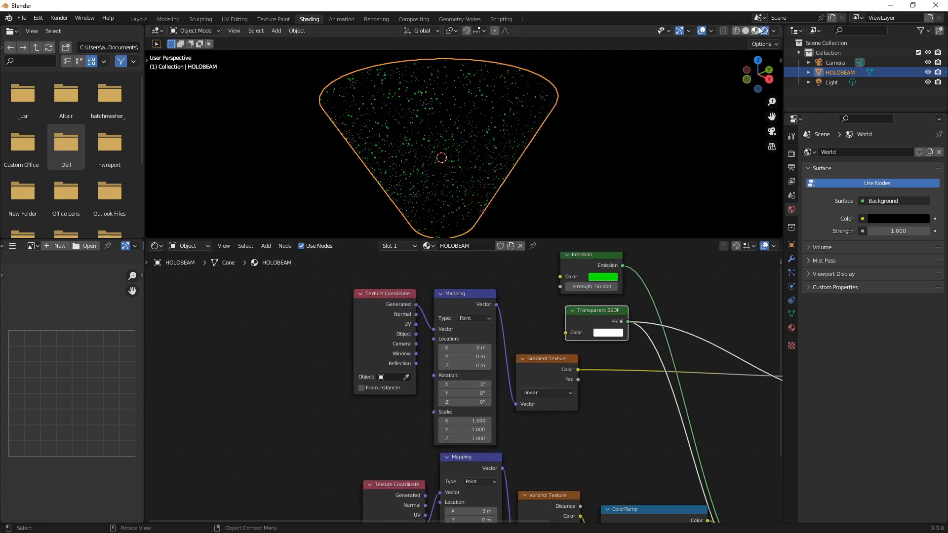
{"action": "left_click", "coordinate": [755, 31]}
{"action": "middle_click_drag", "start_coordinate": [585, 465], "coordinate": [411, 319]}
{"action": "left_click_drag", "start_coordinate": [477, 452], "coordinate": [523, 450]}
{"action": "middle_click_drag", "start_coordinate": [451, 330], "coordinate": [541, 378]}
{"action": "scroll", "coordinate": [541, 378], "scroll_direction": "up", "scroll_amount": 4}
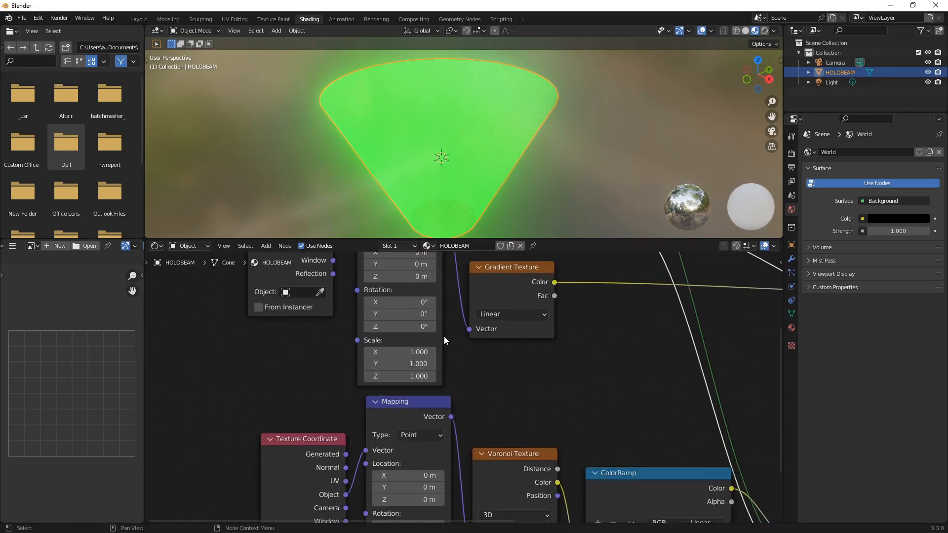
Set the Gradient Texture's Mapping node to a Y rotation of 90° and an X location of 0.3 m
{"action": "mouse_move", "coordinate": [400, 314]}
{"action": "left_mouse_down"}
{"action": "mouse_move", "coordinate": [449, 314]}
{"action": "mouse_move", "coordinate": [410, 315]}
{"action": "left_mouse_up"}
{"action": "left_click", "coordinate": [410, 314]}
{"action": "type", "text": "90"}
{"action": "key", "text": "Return"}
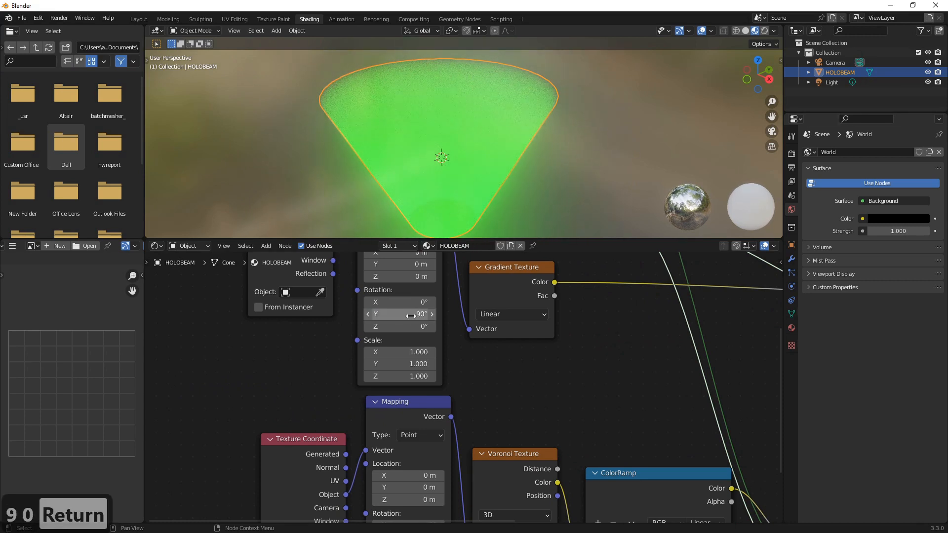
{"action": "middle_click_drag", "start_coordinate": [520, 359], "coordinate": [575, 415]}
{"action": "mouse_move", "coordinate": [468, 307]}
{"action": "left_mouse_down"}
{"action": "mouse_move", "coordinate": [496, 306]}
{"action": "mouse_move", "coordinate": [474, 306]}
{"action": "left_mouse_up"}
Move the white stop of the Voronoi Texture's ColorRamp to position 0.141
{"action": "scroll", "coordinate": [665, 398], "scroll_direction": "down", "scroll_amount": 4}
{"action": "scroll", "coordinate": [590, 474], "scroll_direction": "up", "scroll_amount": 4}
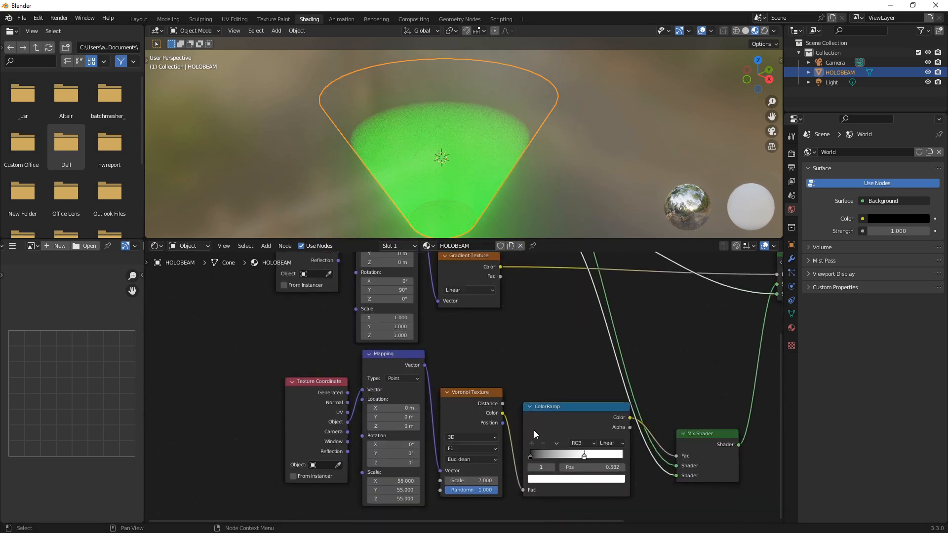
{"action": "left_click_drag", "start_coordinate": [594, 462], "coordinate": [549, 459]}
{"action": "scroll", "coordinate": [505, 283], "scroll_direction": "up", "scroll_amount": 2}
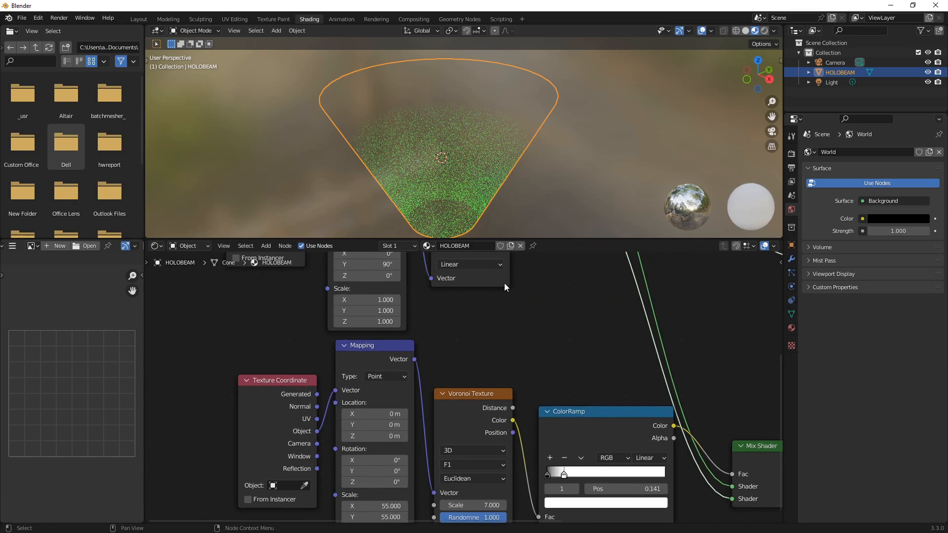
Lower the Gradient Texture node and insert a ColorRamp on the link between it and the final Mix Shader
{"action": "middle_click_drag", "start_coordinate": [535, 292], "coordinate": [524, 371]}
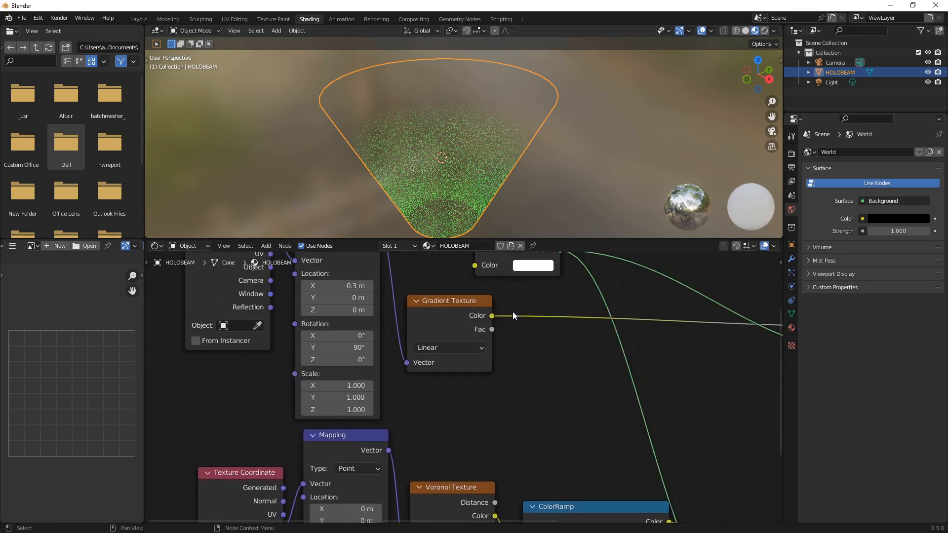
{"action": "left_click_drag", "start_coordinate": [476, 309], "coordinate": [472, 351]}
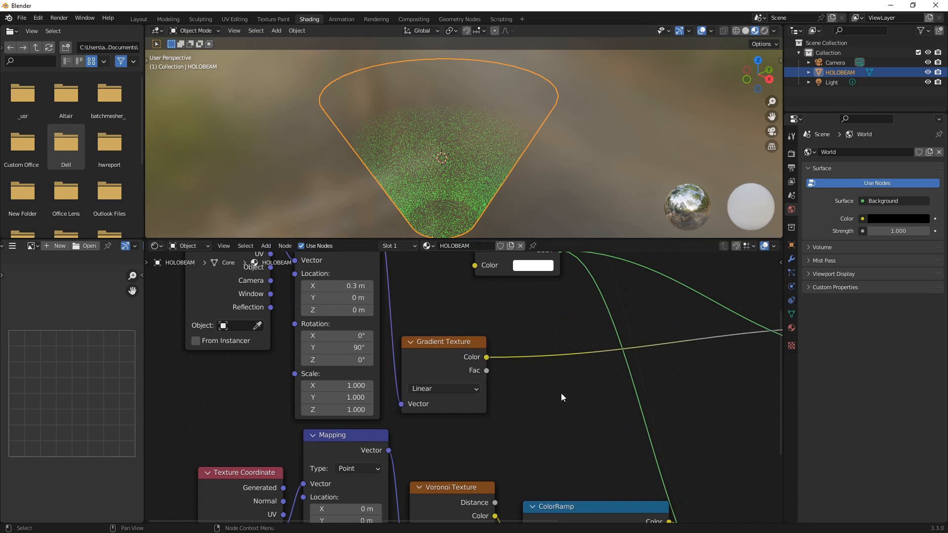
{"action": "key", "text": "shift+a"}
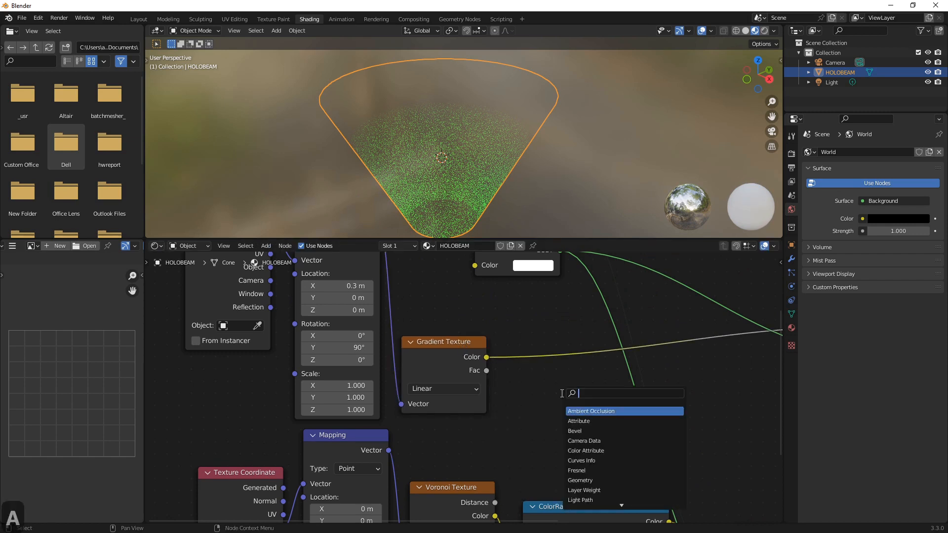
{"action": "type", "text": "coo"}
{"action": "key", "text": "BackSpace"}
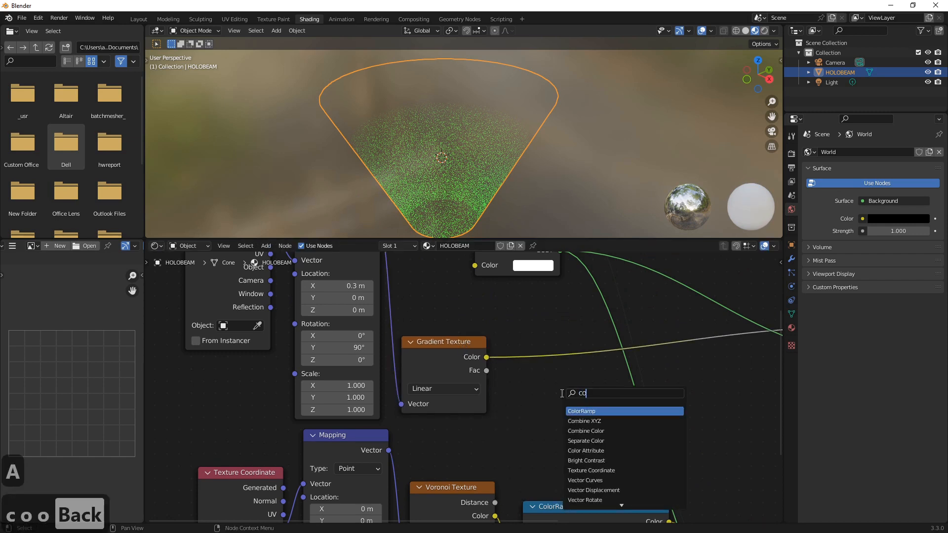
{"action": "type", "text": "o"}
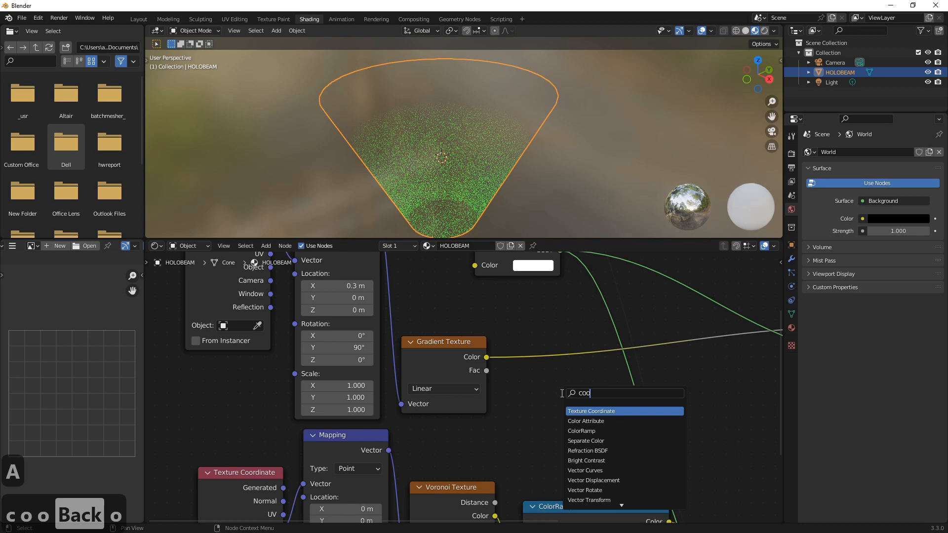
{"action": "key", "text": "BackSpace"}
{"action": "type", "text": "lo"}
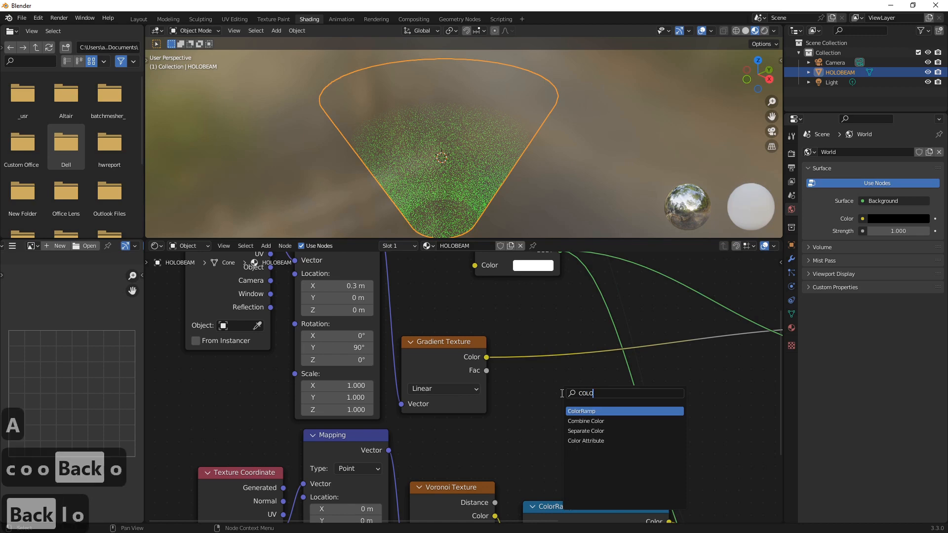
{"action": "left_click", "coordinate": [586, 411]}
{"action": "left_click", "coordinate": [537, 362]}
{"action": "scroll", "coordinate": [538, 362], "scroll_direction": "down", "scroll_amount": 2}
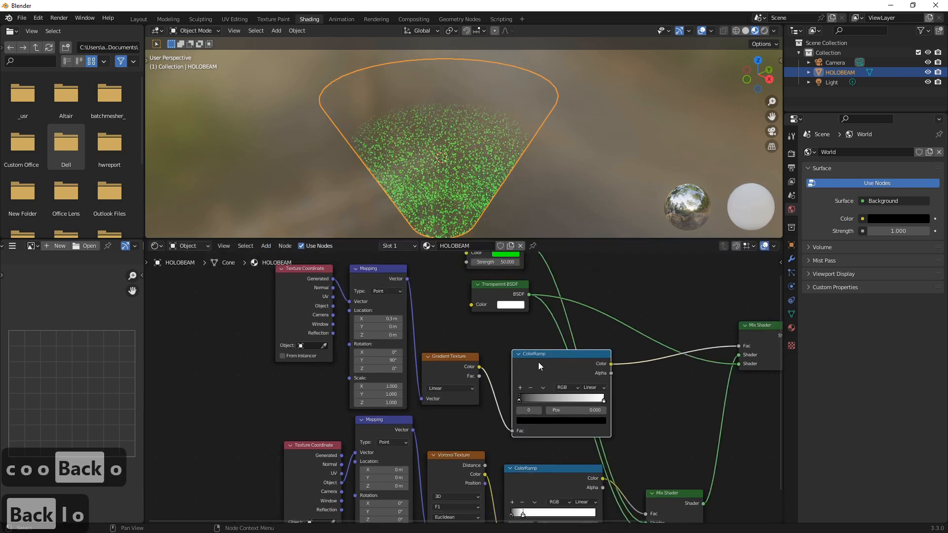
Move the Transparent BSDF and Emission nodes so they are stacked above the end of the gradient's ColorRamp
{"action": "scroll", "coordinate": [473, 351], "scroll_direction": "down", "scroll_amount": 2}
{"action": "left_click_drag", "start_coordinate": [496, 310], "coordinate": [568, 314]}
{"action": "left_click_drag", "start_coordinate": [491, 277], "coordinate": [563, 283]}
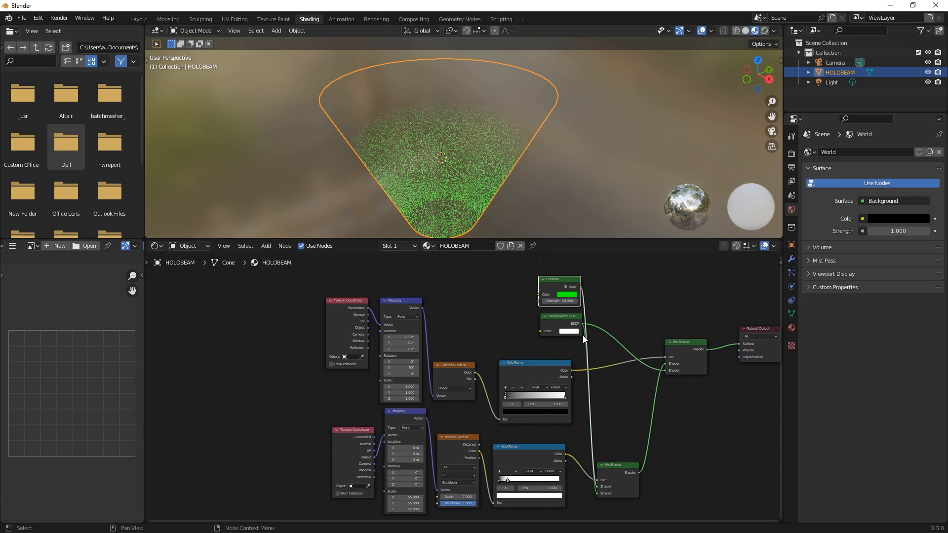
Move the white stop of the gradient's ColorRamp to position 0.891, keeping the black stop at 0.000
{"action": "scroll", "coordinate": [565, 310], "scroll_direction": "up", "scroll_amount": 3}
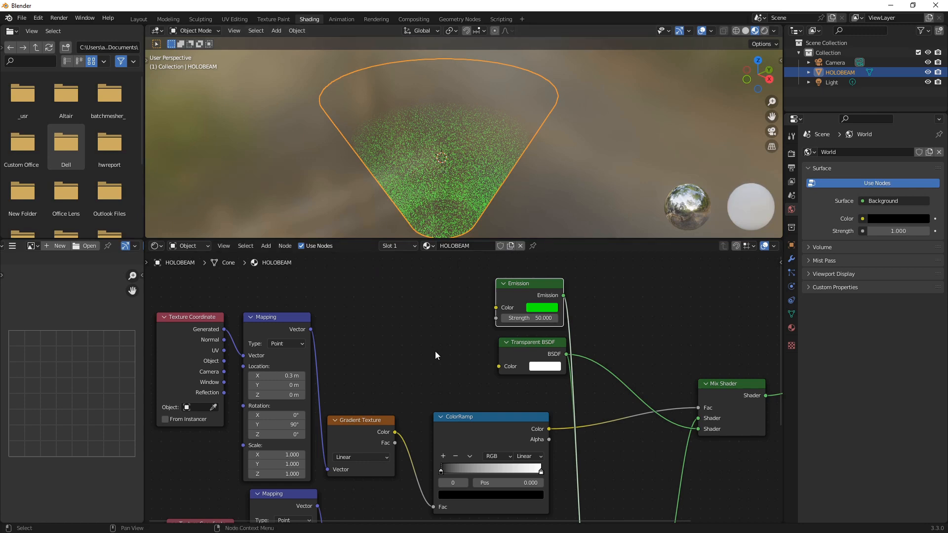
{"action": "scroll", "coordinate": [434, 355], "scroll_direction": "up", "scroll_amount": 1}
{"action": "scroll", "coordinate": [459, 351], "scroll_direction": "down", "scroll_amount": 2, "text": "shift"}
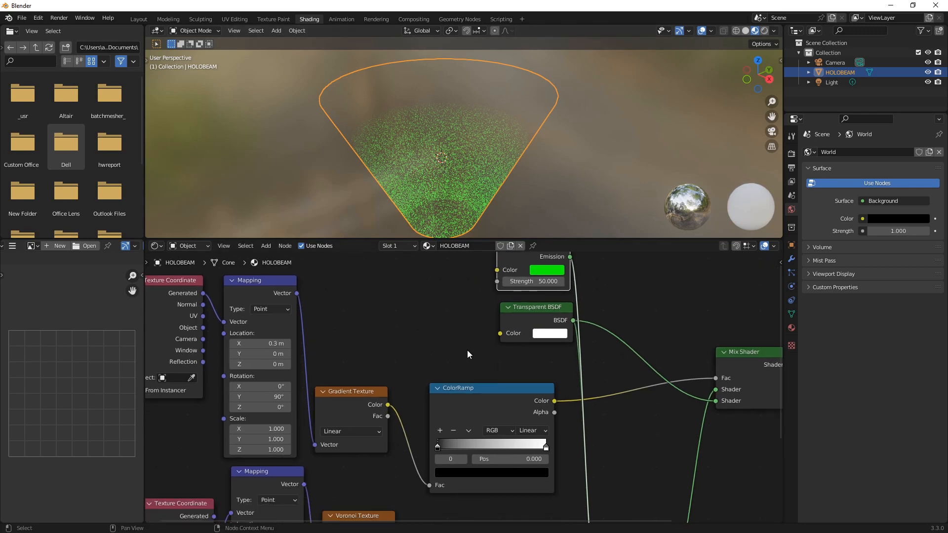
{"action": "scroll", "coordinate": [482, 393], "scroll_direction": "up", "scroll_amount": 1}
{"action": "middle_click_drag", "start_coordinate": [490, 397], "coordinate": [497, 340]}
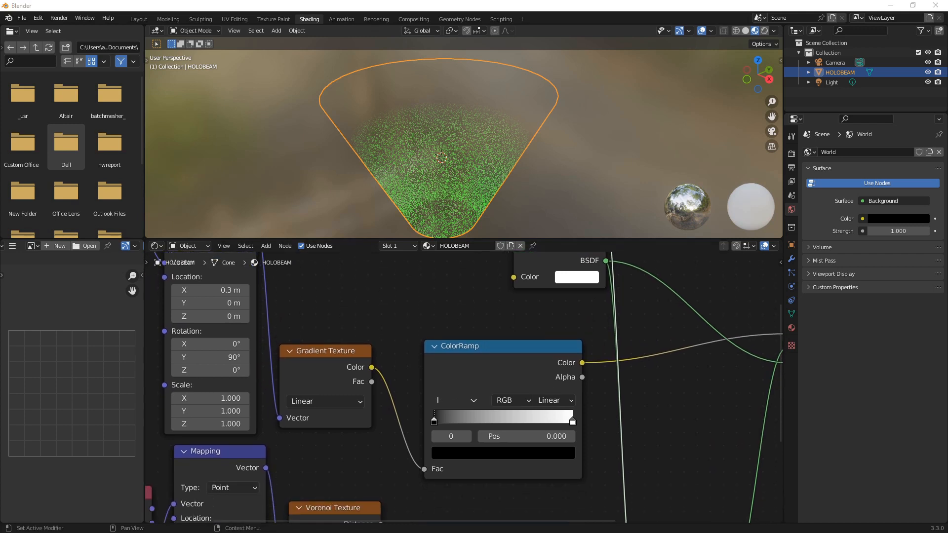
{"action": "left_click_drag", "start_coordinate": [434, 421], "coordinate": [382, 420]}
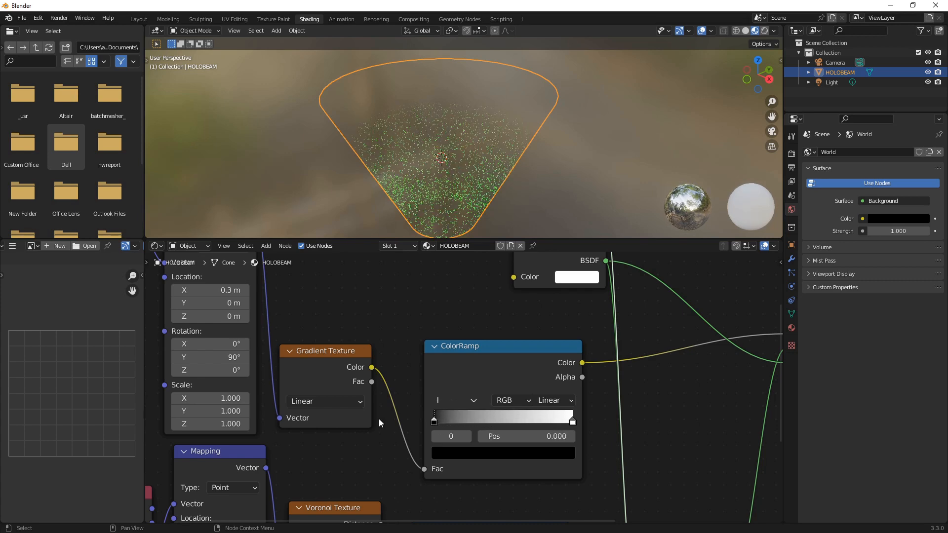
{"action": "left_click_drag", "start_coordinate": [573, 422], "coordinate": [572, 423]}
{"action": "mouse_move", "coordinate": [546, 424]}
{"action": "left_mouse_down"}
{"action": "mouse_move", "coordinate": [510, 421]}
{"action": "mouse_move", "coordinate": [554, 424]}
{"action": "left_mouse_up"}
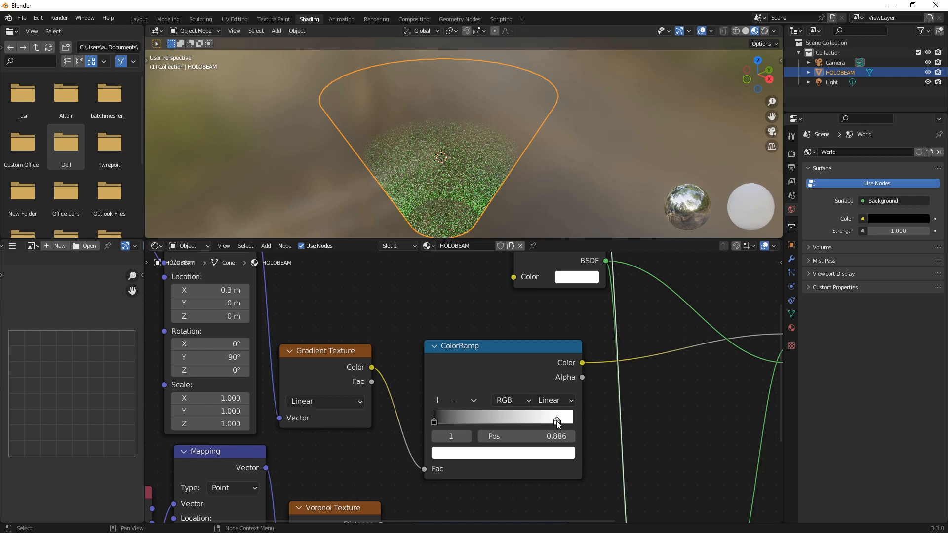
{"action": "mouse_move", "coordinate": [556, 418]}
{"action": "left_mouse_down"}
{"action": "mouse_move", "coordinate": [575, 421]}
{"action": "mouse_move", "coordinate": [566, 421]}
{"action": "left_mouse_up"}
Switch the viewport to Rendered shading and set the white stop of the gradient's ColorRamp to position 0.927
{"action": "middle_click_drag", "start_coordinate": [455, 180], "coordinate": [628, 102]}
{"action": "left_click", "coordinate": [764, 30]}
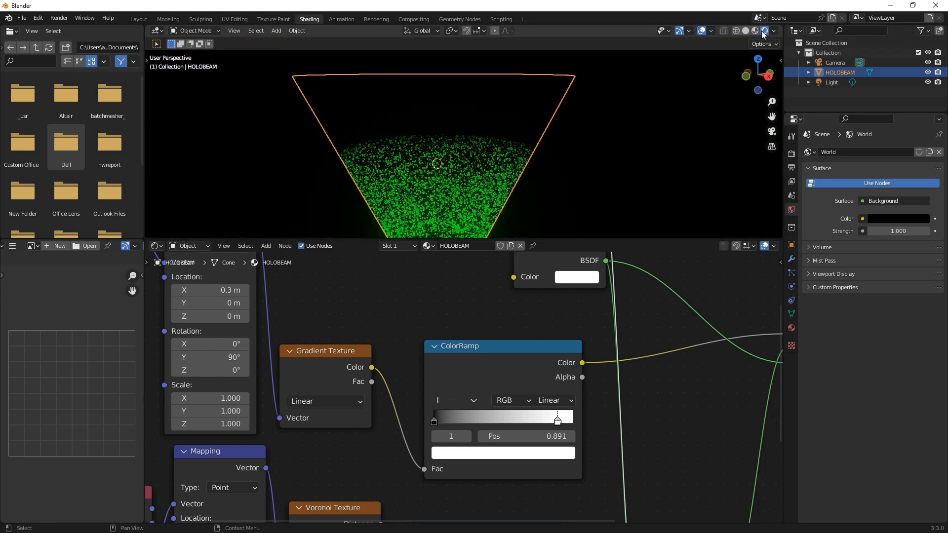
{"action": "middle_click_drag", "start_coordinate": [480, 95], "coordinate": [482, 148]}
{"action": "mouse_move", "coordinate": [558, 422]}
{"action": "left_mouse_down"}
{"action": "mouse_move", "coordinate": [482, 419]}
{"action": "mouse_move", "coordinate": [559, 418]}
{"action": "mouse_move", "coordinate": [545, 418]}
{"action": "left_mouse_up"}
{"action": "scroll", "coordinate": [415, 321], "scroll_direction": "down", "scroll_amount": 1}
{"action": "scroll", "coordinate": [416, 321], "scroll_direction": "down", "scroll_amount": 1}
{"action": "middle_click_drag", "start_coordinate": [484, 315], "coordinate": [680, 320]}
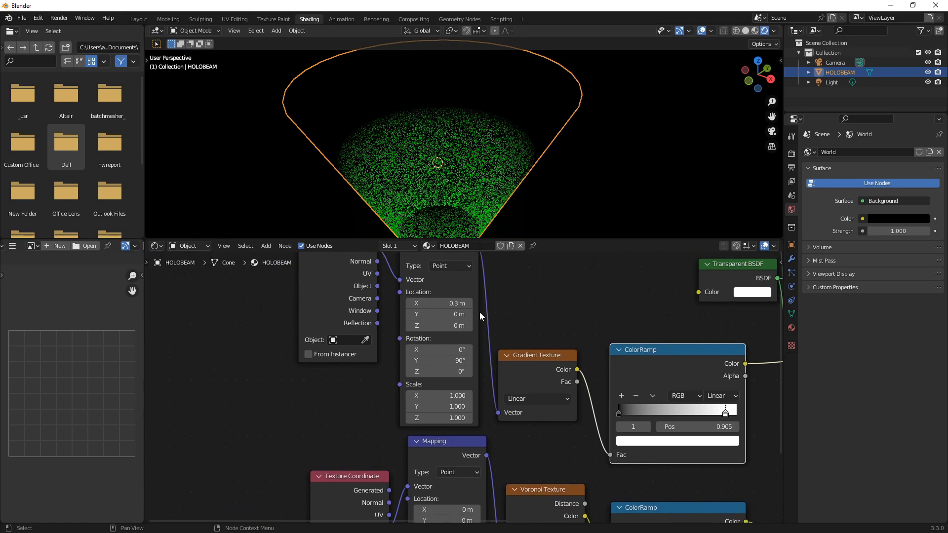
{"action": "left_click_drag", "start_coordinate": [727, 413], "coordinate": [729, 414]}
Move the white stop of the Voronoi Texture's ColorRamp to position 0.073
{"action": "middle_click_drag", "start_coordinate": [634, 428], "coordinate": [601, 318]}
{"action": "scroll", "coordinate": [582, 441], "scroll_direction": "up", "scroll_amount": 3}
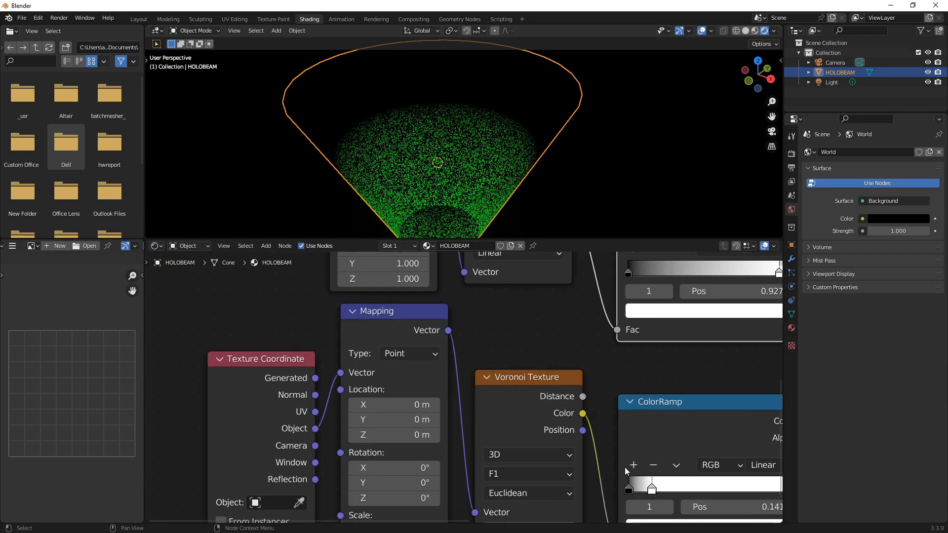
{"action": "left_click_drag", "start_coordinate": [651, 489], "coordinate": [644, 492]}
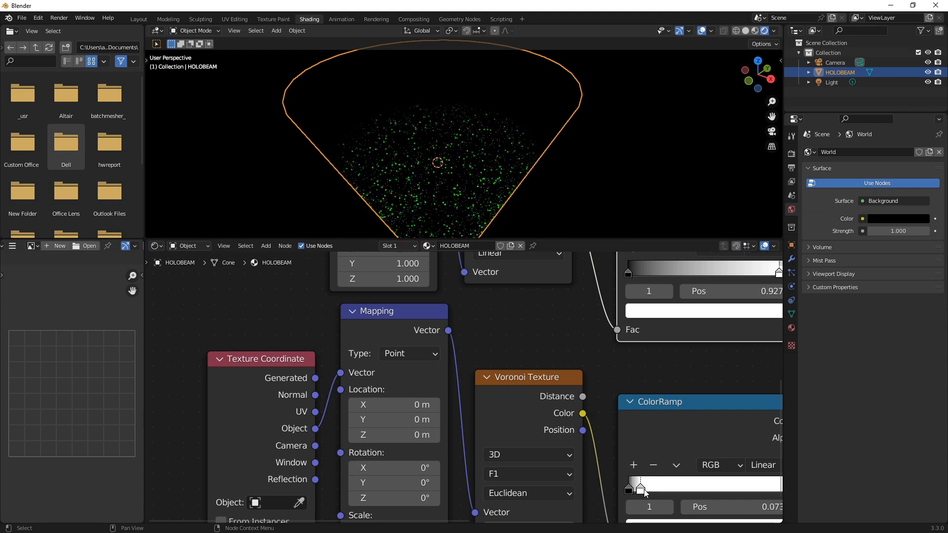
View the beam from the front and add a middle stop at position 0.168 to the gradient's ColorRamp
{"action": "left_click", "coordinate": [747, 84]}
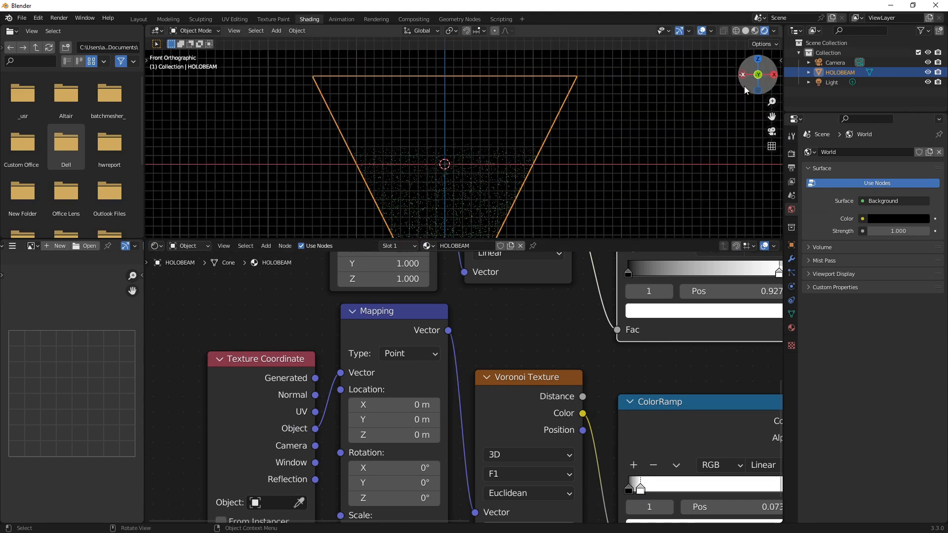
{"action": "scroll", "coordinate": [519, 187], "scroll_direction": "down", "scroll_amount": 2}
{"action": "scroll", "coordinate": [516, 184], "scroll_direction": "up", "scroll_amount": 1}
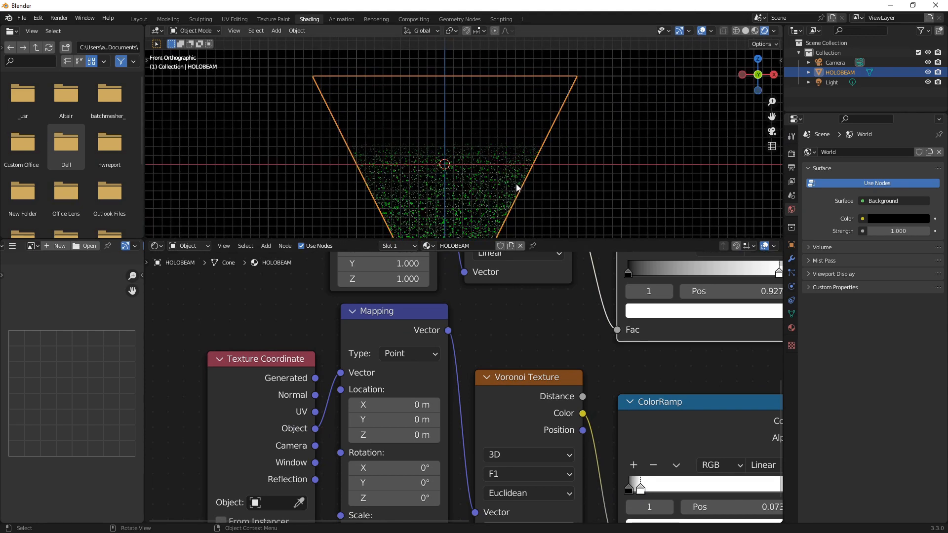
{"action": "middle_click_drag", "start_coordinate": [516, 185], "coordinate": [531, 122], "text": "shift"}
{"action": "scroll", "coordinate": [527, 125], "scroll_direction": "up", "scroll_amount": 1}
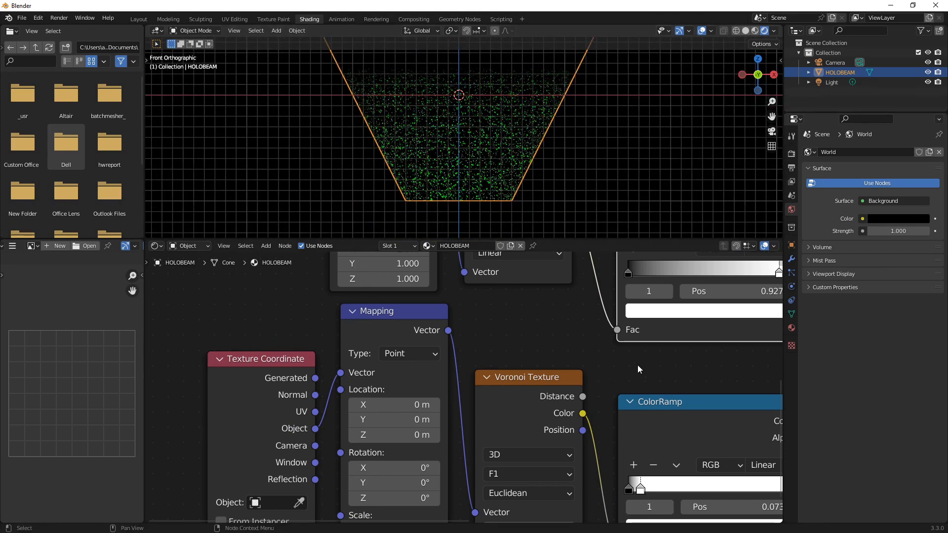
{"action": "middle_click_drag", "start_coordinate": [634, 373], "coordinate": [513, 399]}
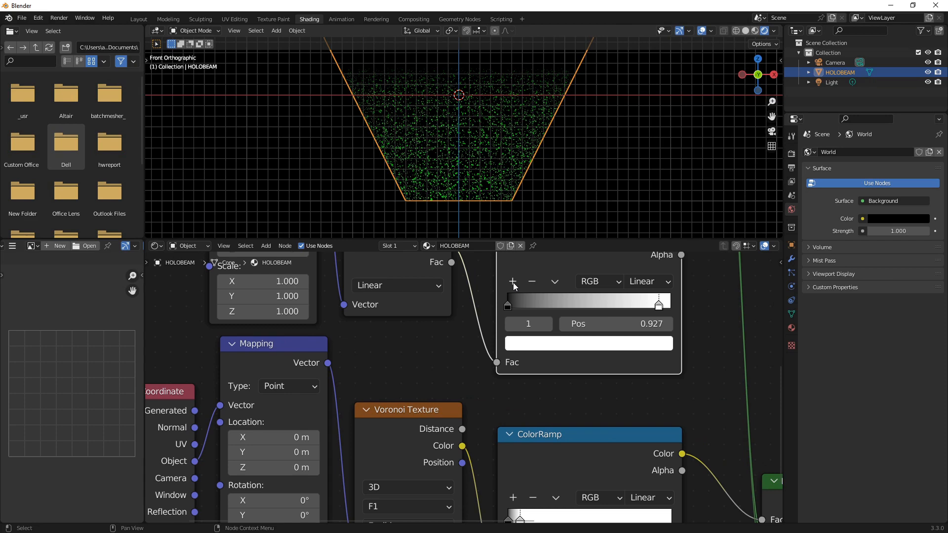
{"action": "left_click", "coordinate": [513, 285]}
{"action": "left_click_drag", "start_coordinate": [583, 306], "coordinate": [539, 311]}
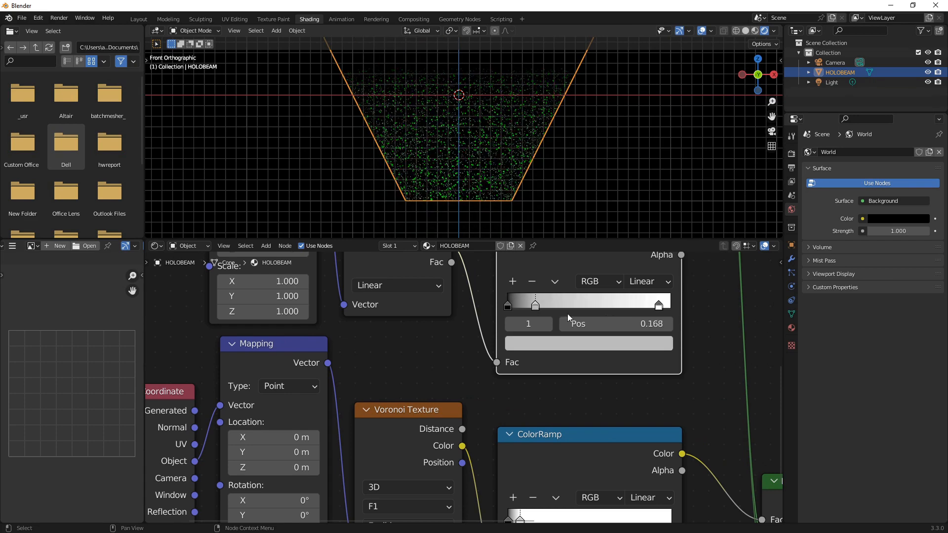
Change the color of the gradient ColorRamp's middle stop to white, with a value of 1.000
{"action": "left_click", "coordinate": [634, 327]}
{"action": "key", "text": "Return"}
{"action": "left_click", "coordinate": [617, 344]}
{"action": "left_click_drag", "start_coordinate": [637, 152], "coordinate": [637, 122]}
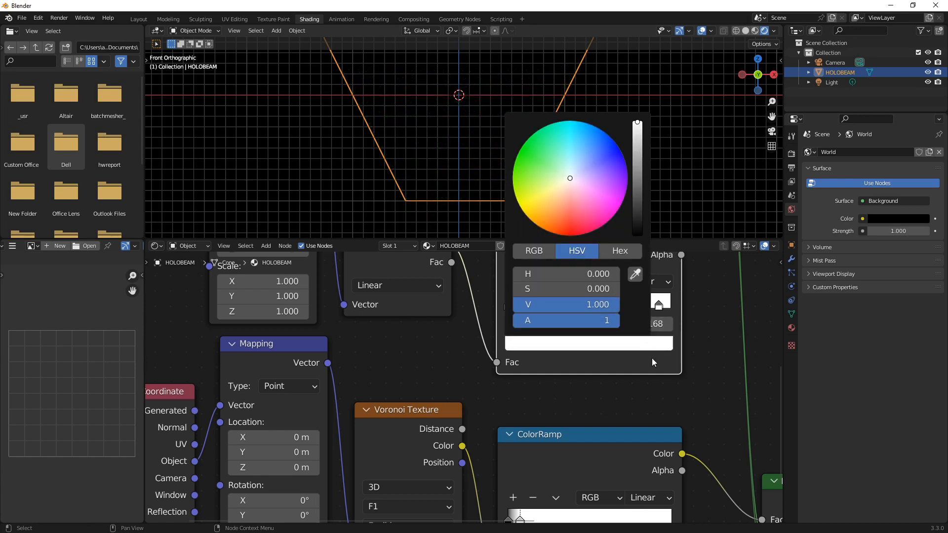
Try a near-black middle stop at positions 0.436 and 0.064 on the gradient's ColorRamp, and delete that stop
{"action": "left_click_drag", "start_coordinate": [542, 305], "coordinate": [578, 305]}
{"action": "left_click", "coordinate": [616, 344]}
{"action": "left_click_drag", "start_coordinate": [641, 195], "coordinate": [637, 219]}
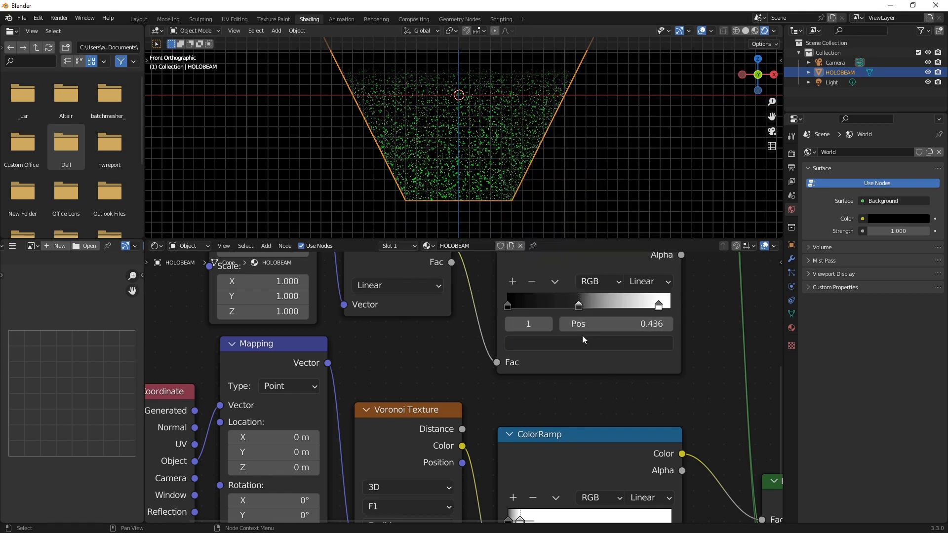
{"action": "left_click_drag", "start_coordinate": [579, 305], "coordinate": [517, 304]}
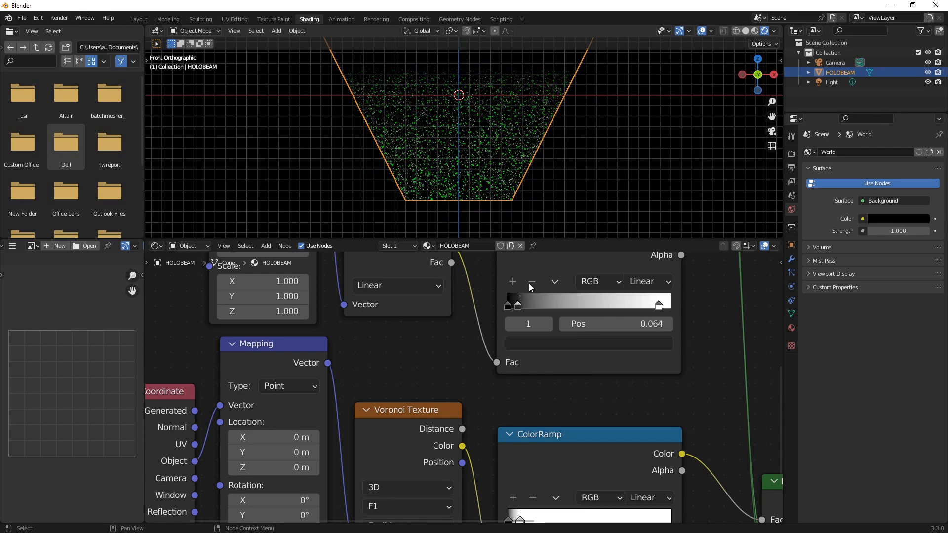
{"action": "left_click", "coordinate": [530, 287]}
Move the white stop of the gradient's ColorRamp to position 0.959
{"action": "scroll", "coordinate": [505, 119], "scroll_direction": "down", "scroll_amount": 2}
{"action": "middle_click_drag", "start_coordinate": [504, 120], "coordinate": [469, 137]}
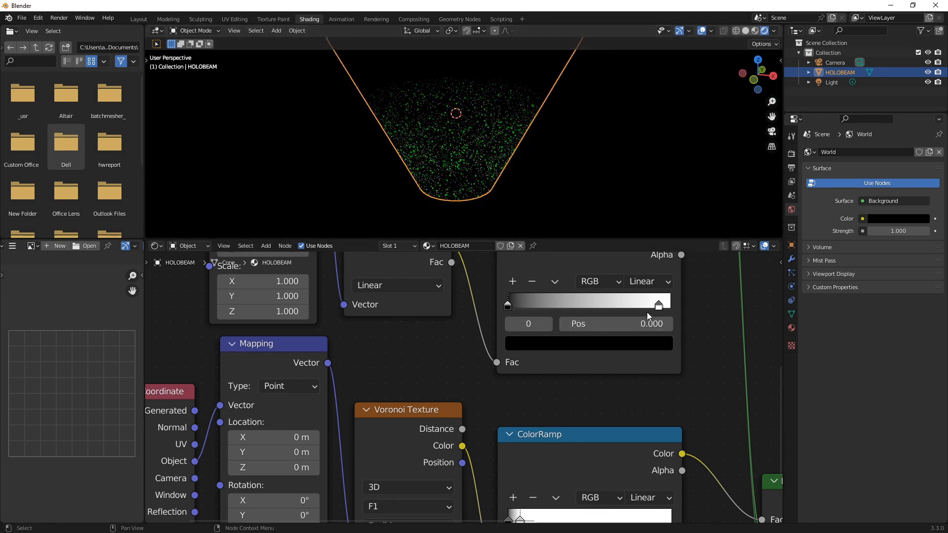
{"action": "left_click", "coordinate": [658, 304]}
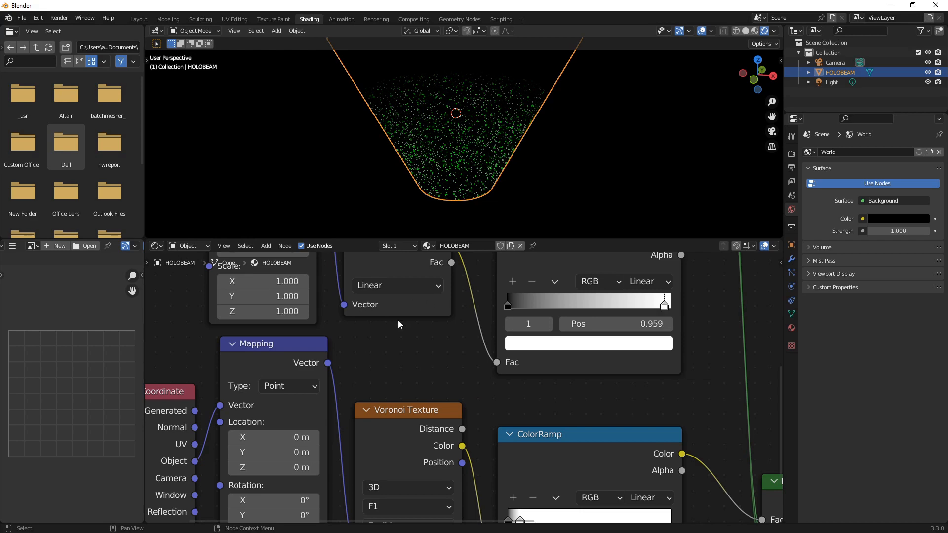
Set the Location X of the gradient's Mapping node to 0.1 m and check the fade on the cone
{"action": "middle_click_drag", "start_coordinate": [381, 314], "coordinate": [546, 425]}
{"action": "scroll", "coordinate": [472, 284], "scroll_direction": "up", "scroll_amount": 1}
{"action": "scroll", "coordinate": [514, 289], "scroll_direction": "down", "scroll_amount": 3}
{"action": "middle_click_drag", "start_coordinate": [514, 290], "coordinate": [518, 343]}
{"action": "left_click", "coordinate": [460, 337]}
{"action": "mouse_move", "coordinate": [459, 338]}
{"action": "left_mouse_down"}
{"action": "mouse_move", "coordinate": [477, 338]}
{"action": "mouse_move", "coordinate": [453, 337]}
{"action": "left_mouse_up"}
{"action": "mouse_move", "coordinate": [473, 143]}
{"action": "middle_mouse_down"}
{"action": "mouse_move", "coordinate": [478, 171]}
{"action": "mouse_move", "coordinate": [432, 129]}
{"action": "mouse_move", "coordinate": [431, 113]}
{"action": "mouse_move", "coordinate": [459, 133]}
{"action": "middle_mouse_up"}
{"action": "scroll", "coordinate": [457, 148], "scroll_direction": "down", "scroll_amount": 4}
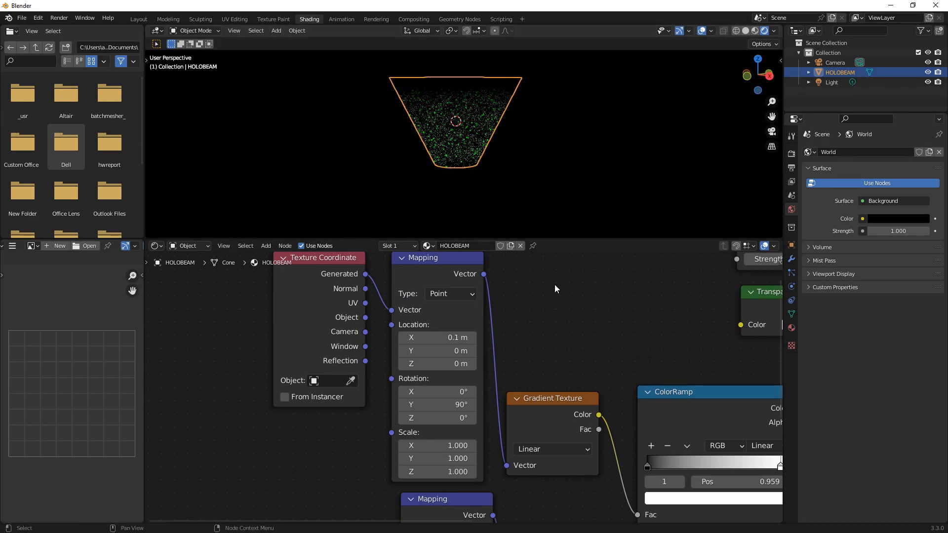
{"action": "scroll", "coordinate": [487, 138], "scroll_direction": "down", "scroll_amount": 4}
{"action": "scroll", "coordinate": [479, 147], "scroll_direction": "up", "scroll_amount": 6}
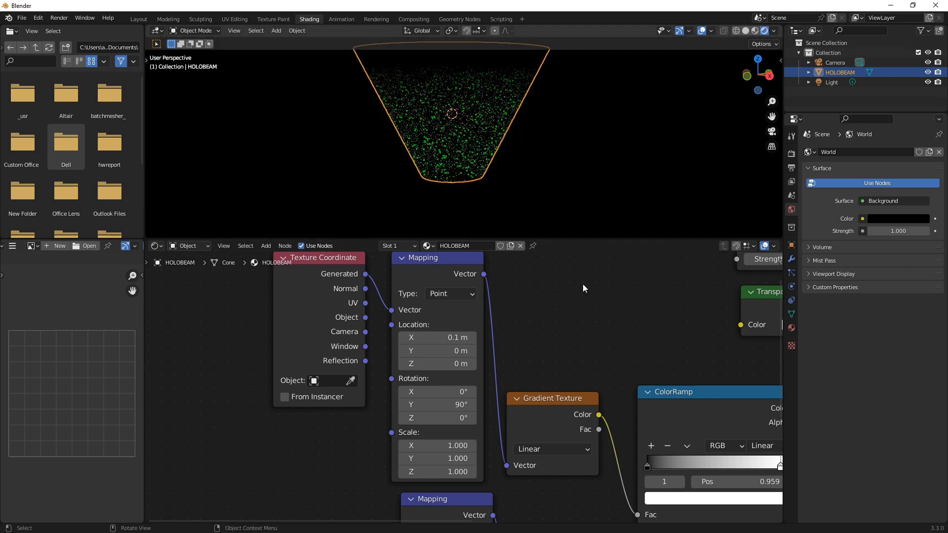
Set Scale X and Y of the Voronoi Texture's Mapping node to 0, keeping Z at 55
{"action": "scroll", "coordinate": [563, 292], "scroll_direction": "down", "scroll_amount": 8}
{"action": "middle_click_drag", "start_coordinate": [538, 318], "coordinate": [397, 292]}
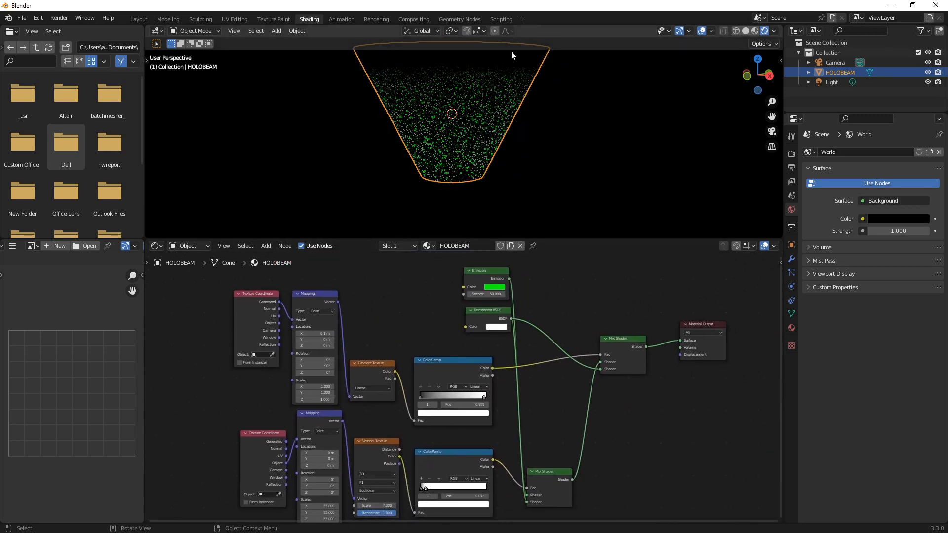
{"action": "middle_click_drag", "start_coordinate": [420, 124], "coordinate": [442, 159]}
{"action": "middle_click_drag", "start_coordinate": [397, 370], "coordinate": [423, 311]}
{"action": "scroll", "coordinate": [422, 485], "scroll_direction": "up", "scroll_amount": 7}
{"action": "middle_click_drag", "start_coordinate": [346, 466], "coordinate": [387, 421]}
{"action": "left_click_drag", "start_coordinate": [296, 453], "coordinate": [283, 442]}
{"action": "type", "text": "0"}
{"action": "key", "text": "Return"}
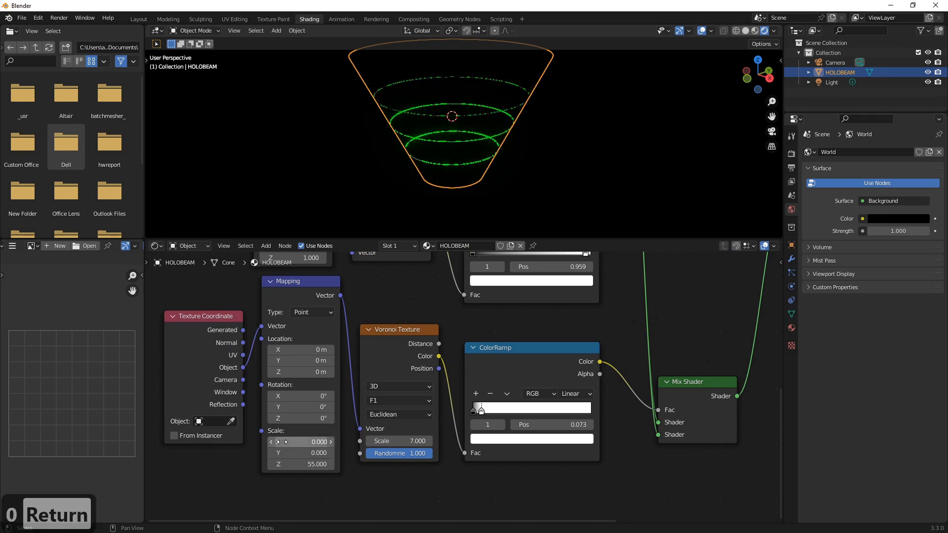
Raise the Voronoi Texture's Scale to 16.600 and then to 122.900
{"action": "left_click_drag", "start_coordinate": [372, 447], "coordinate": [421, 446]}
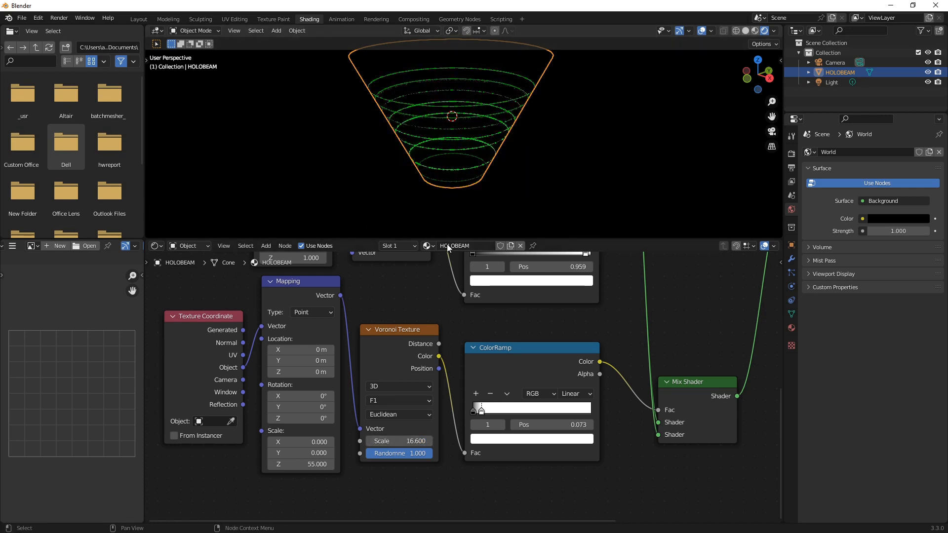
{"action": "middle_click_drag", "start_coordinate": [457, 170], "coordinate": [445, 153]}
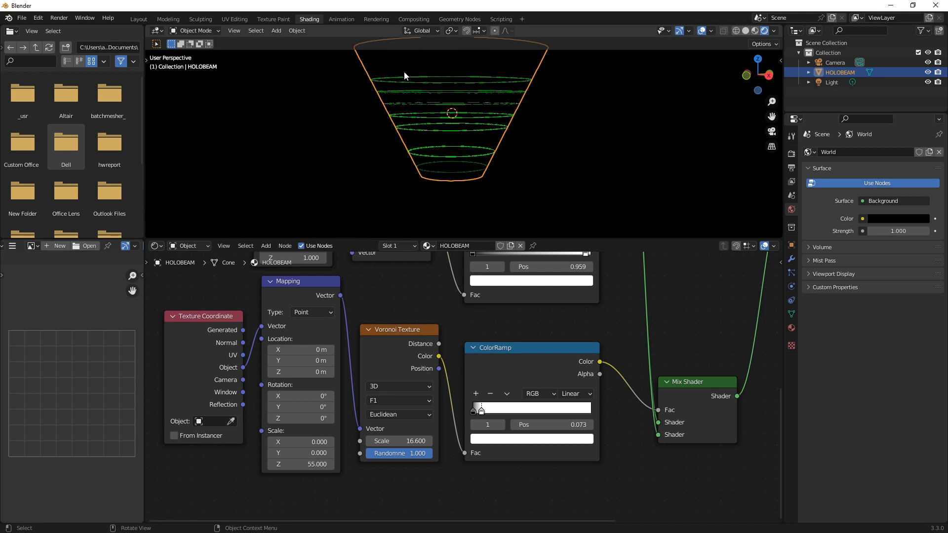
{"action": "left_click_drag", "start_coordinate": [400, 440], "coordinate": [454, 441]}
{"action": "middle_click_drag", "start_coordinate": [445, 158], "coordinate": [455, 132]}
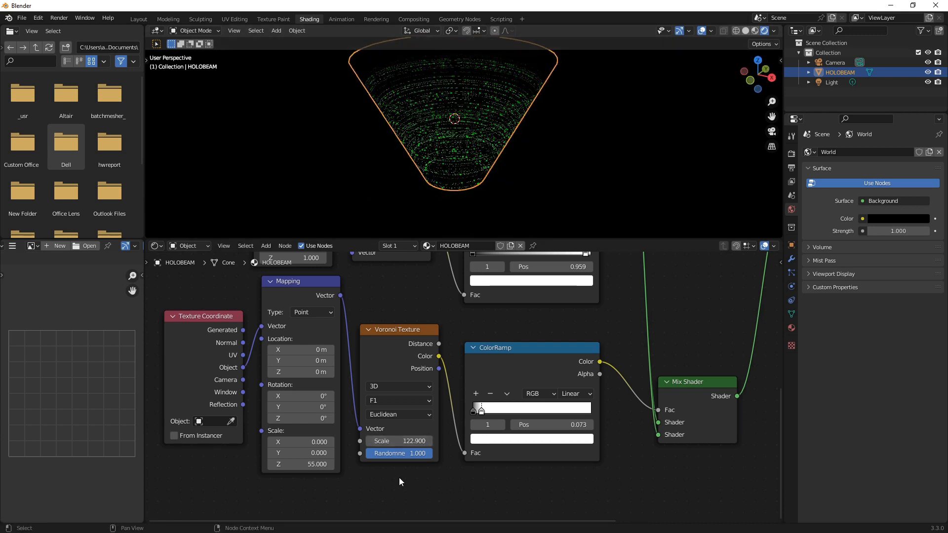
Set Scale X, Y and Z of the Voronoi Texture's Mapping node to 55
{"action": "left_click_drag", "start_coordinate": [309, 445], "coordinate": [309, 464]}
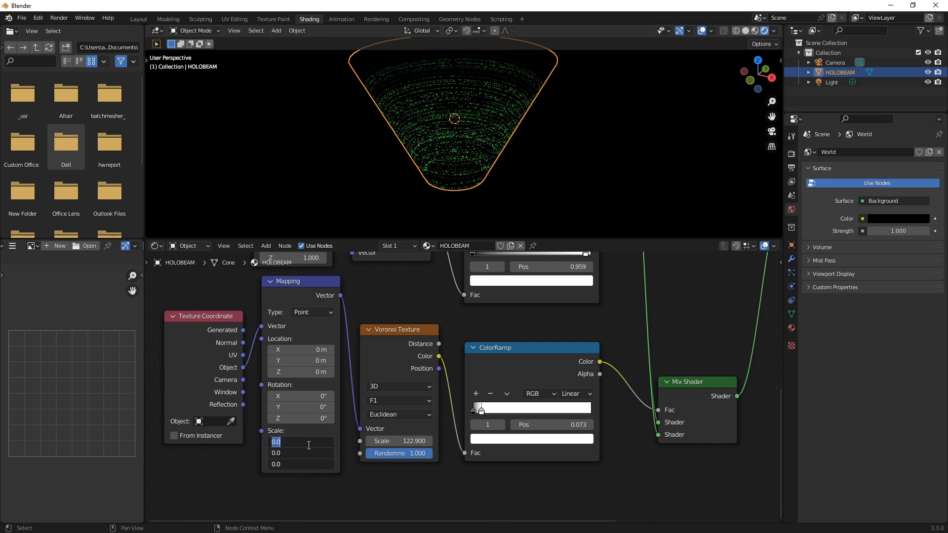
{"action": "type", "text": "55"}
{"action": "key", "text": "Return"}
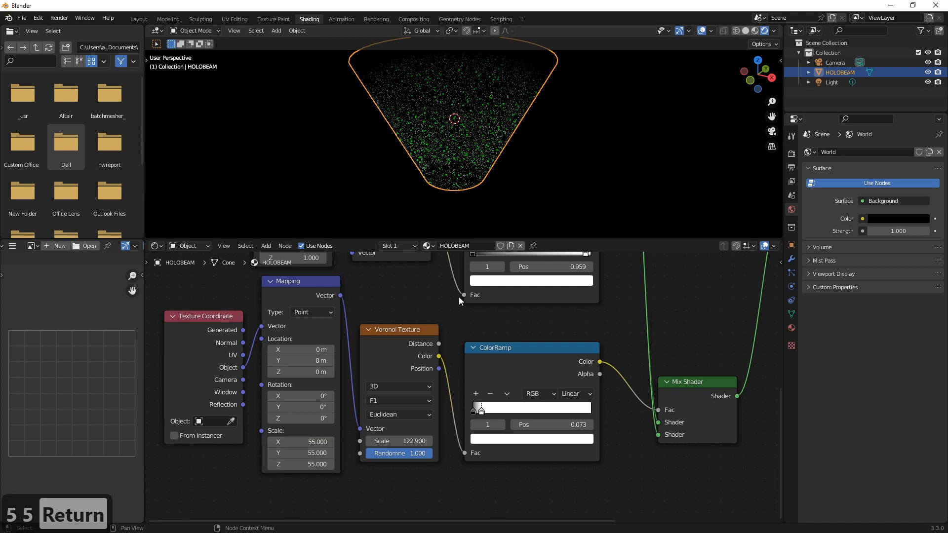
{"action": "middle_click_drag", "start_coordinate": [429, 117], "coordinate": [486, 154]}
{"action": "scroll", "coordinate": [430, 364], "scroll_direction": "down", "scroll_amount": 4}
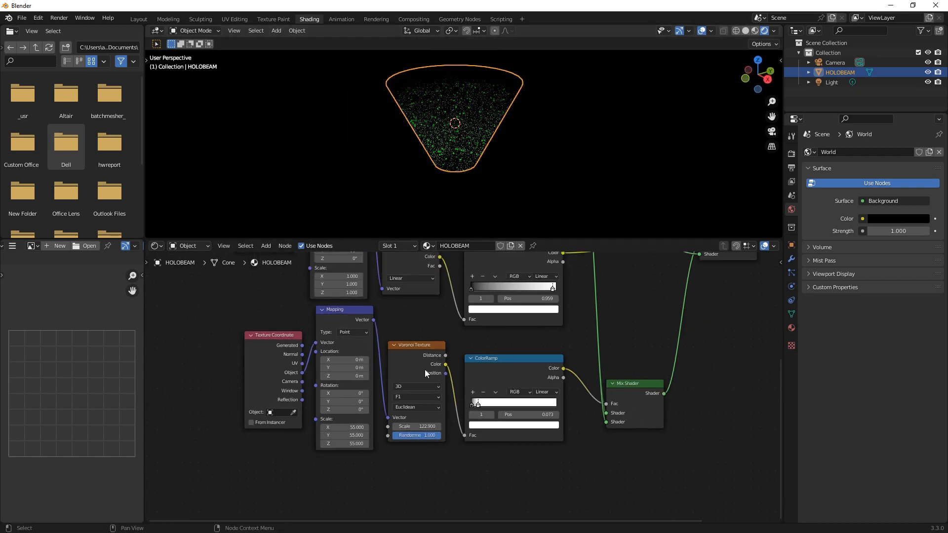
Move the final Mix Shader closer to the Transparent BSDF and raise the Material Output node level with it
{"action": "scroll", "coordinate": [425, 369], "scroll_direction": "up", "scroll_amount": 3}
{"action": "scroll", "coordinate": [471, 356], "scroll_direction": "down", "scroll_amount": 4}
{"action": "middle_click_drag", "start_coordinate": [453, 325], "coordinate": [407, 427]}
{"action": "scroll", "coordinate": [401, 419], "scroll_direction": "up", "scroll_amount": 2}
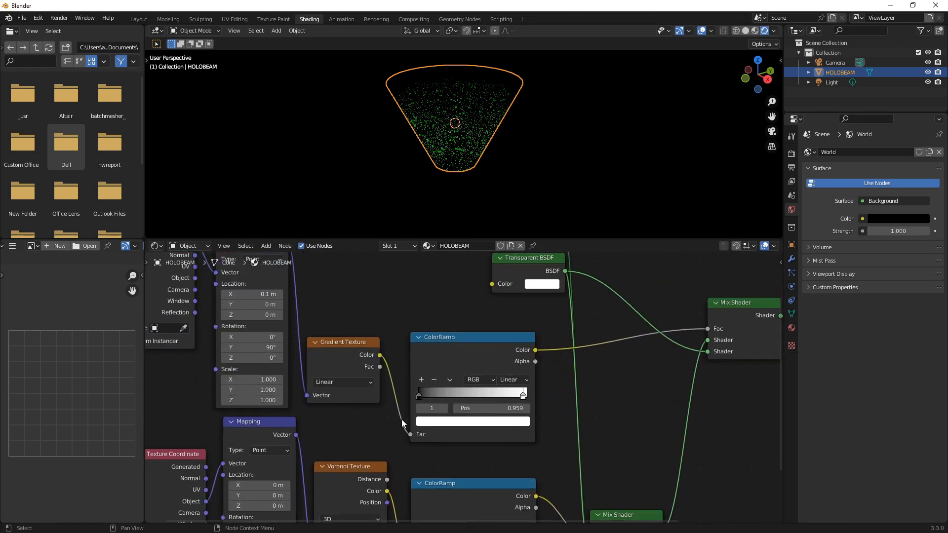
{"action": "scroll", "coordinate": [402, 419], "scroll_direction": "down", "scroll_amount": 2}
{"action": "middle_click_drag", "start_coordinate": [413, 293], "coordinate": [355, 382]}
{"action": "scroll", "coordinate": [494, 400], "scroll_direction": "up", "scroll_amount": 1}
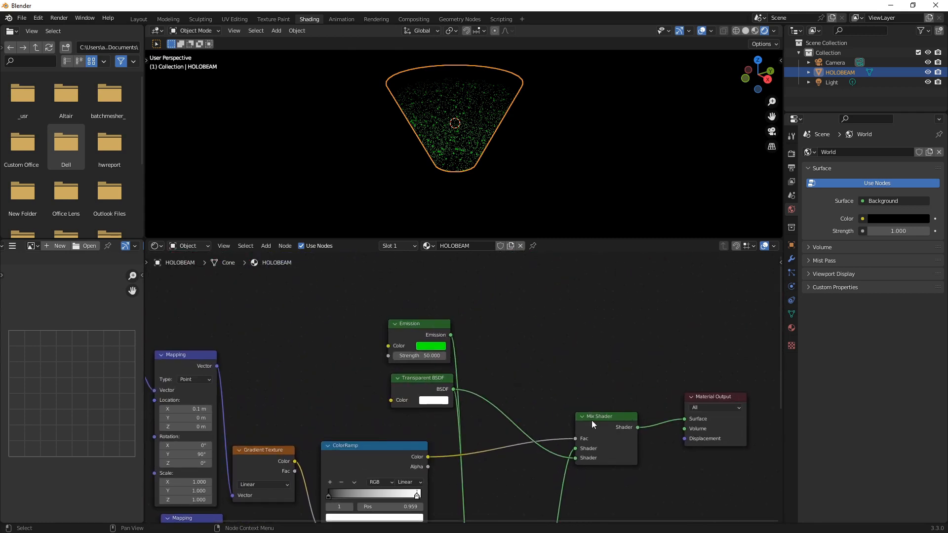
{"action": "left_click_drag", "start_coordinate": [596, 415], "coordinate": [539, 358]}
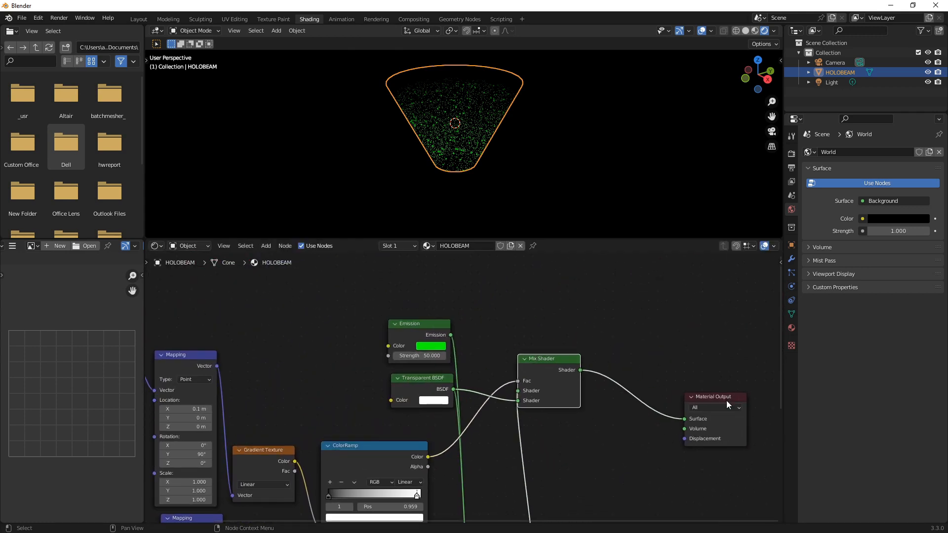
{"action": "left_click_drag", "start_coordinate": [723, 395], "coordinate": [737, 348]}
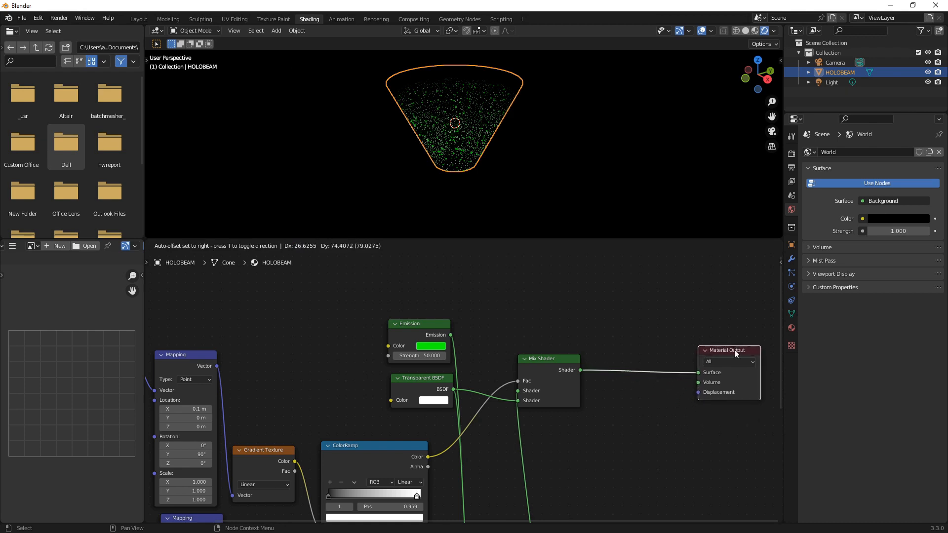
Add a new Mix Shader node in the free space above the Emission node and the existing Mix Shader
{"action": "middle_click_drag", "start_coordinate": [528, 316], "coordinate": [574, 393]}
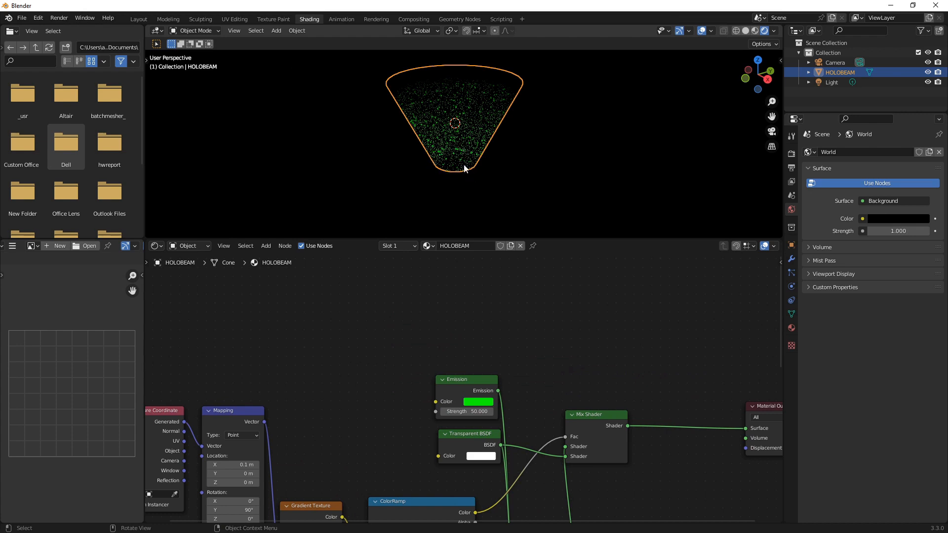
{"action": "key", "text": "shift+a"}
{"action": "left_click", "coordinate": [501, 342]}
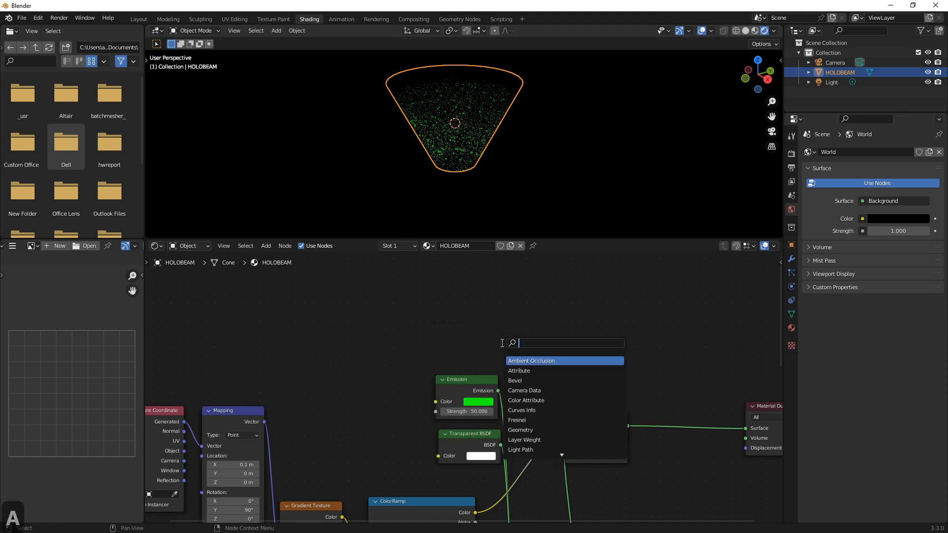
{"action": "type", "text": "mix"}
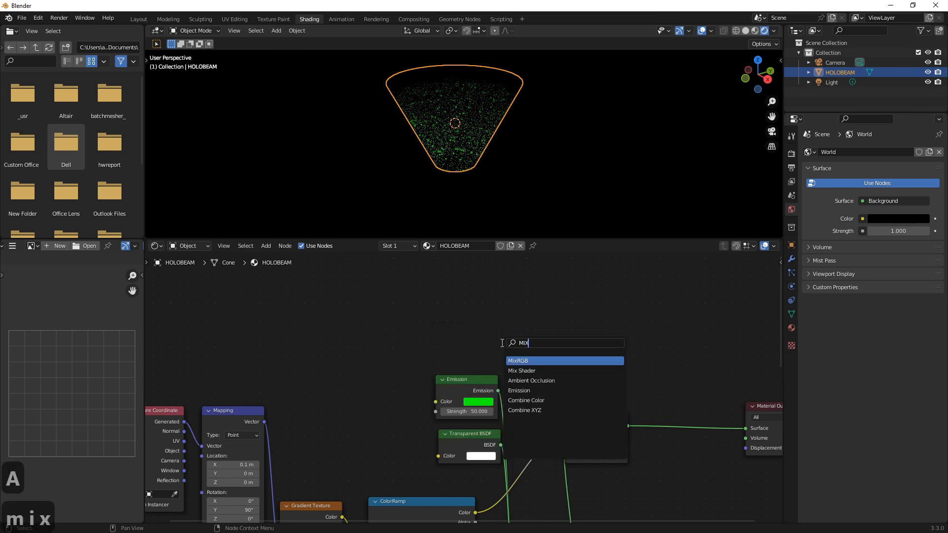
{"action": "left_click", "coordinate": [522, 371]}
{"action": "left_click", "coordinate": [565, 302]}
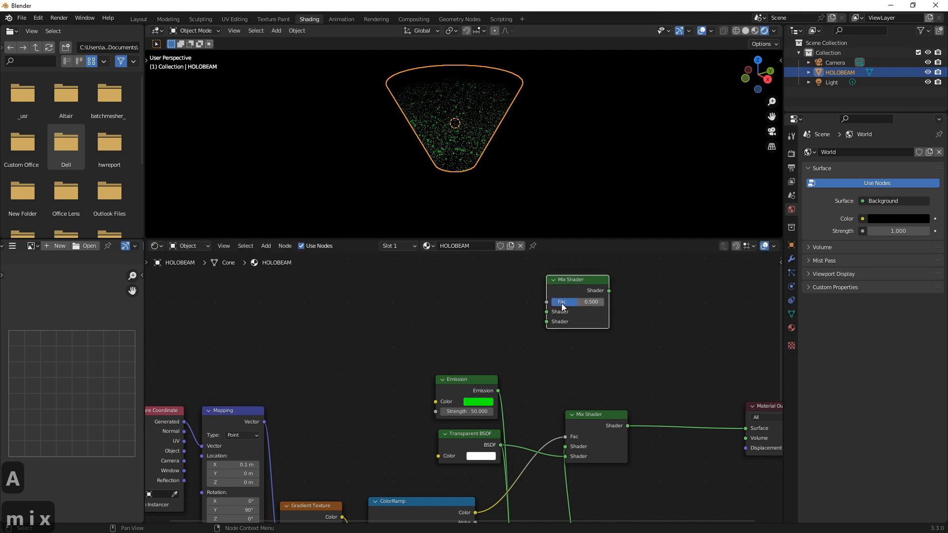
Connect Emission to the new Mix Shader's first Shader input and Transparent BSDF to its second Shader input
{"action": "left_click_drag", "start_coordinate": [498, 390], "coordinate": [546, 312]}
{"action": "left_click_drag", "start_coordinate": [500, 445], "coordinate": [547, 321]}
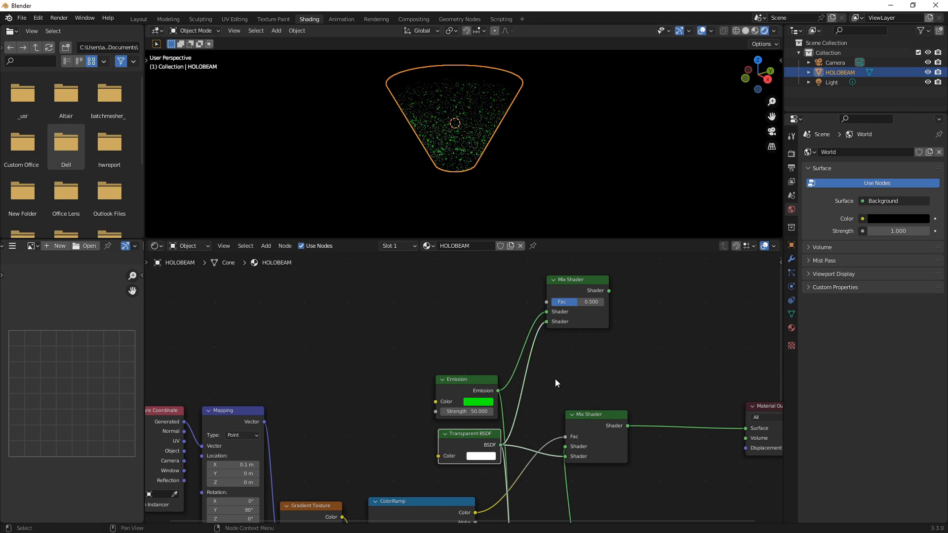
{"action": "left_click", "coordinate": [427, 329]}
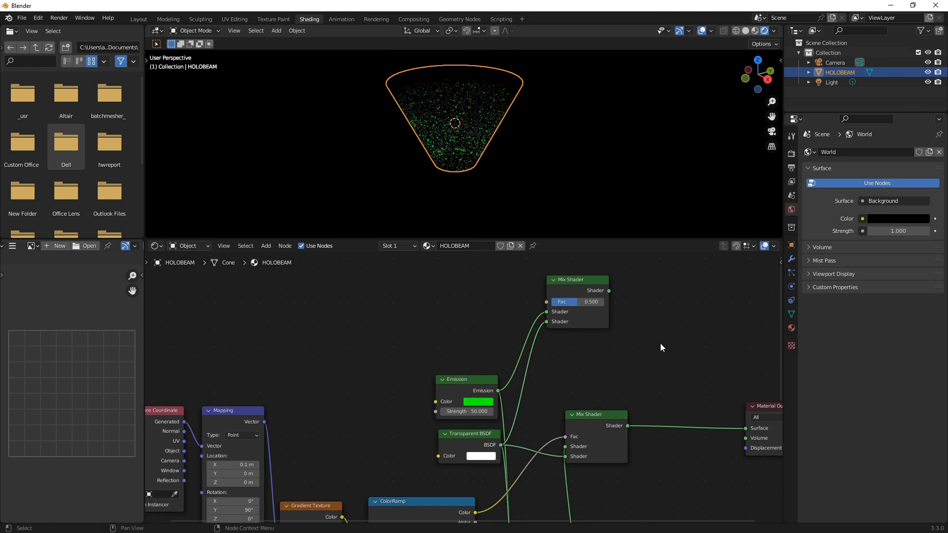
Replace the Material Output's Surface link with one from the new Mix Shader and set that shader's Fac to 0.433
{"action": "left_click_drag", "start_coordinate": [745, 429], "coordinate": [711, 430]}
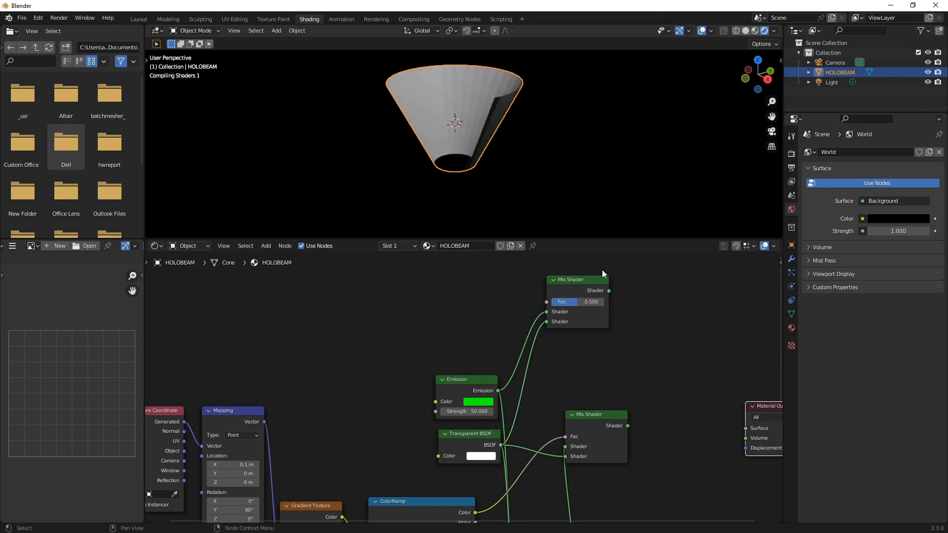
{"action": "left_click_drag", "start_coordinate": [609, 290], "coordinate": [745, 428]}
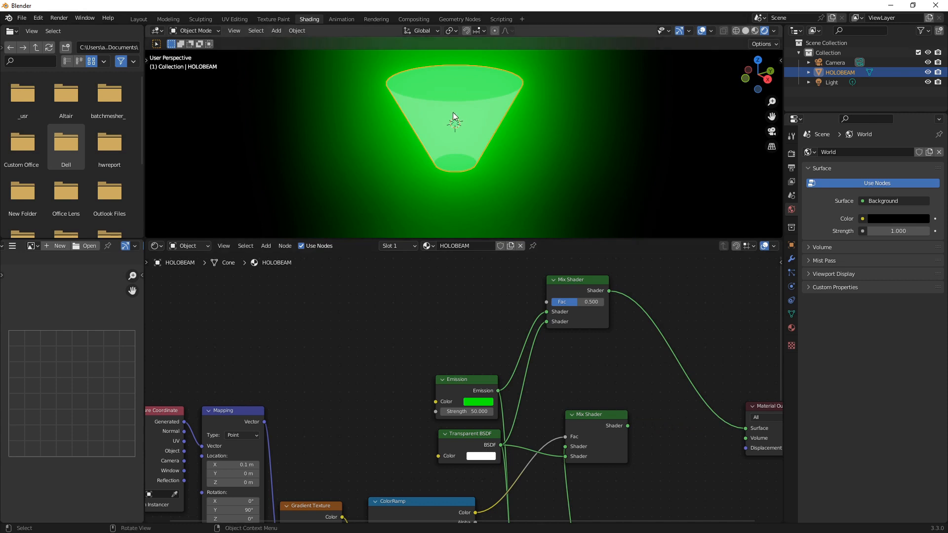
{"action": "mouse_move", "coordinate": [577, 302]}
{"action": "left_mouse_down"}
{"action": "mouse_move", "coordinate": [603, 302]}
{"action": "mouse_move", "coordinate": [574, 301]}
{"action": "left_mouse_up"}
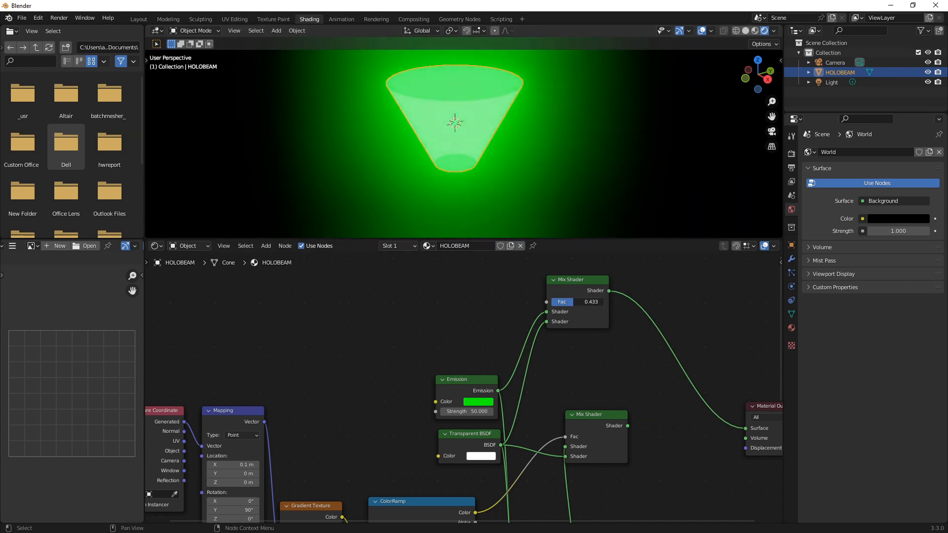
Add a Gradient Texture node ahead of the new Mix Shader, above the Emission node
{"action": "key", "text": "shift+a"}
{"action": "left_click", "coordinate": [444, 295]}
{"action": "type", "text": "gra"}
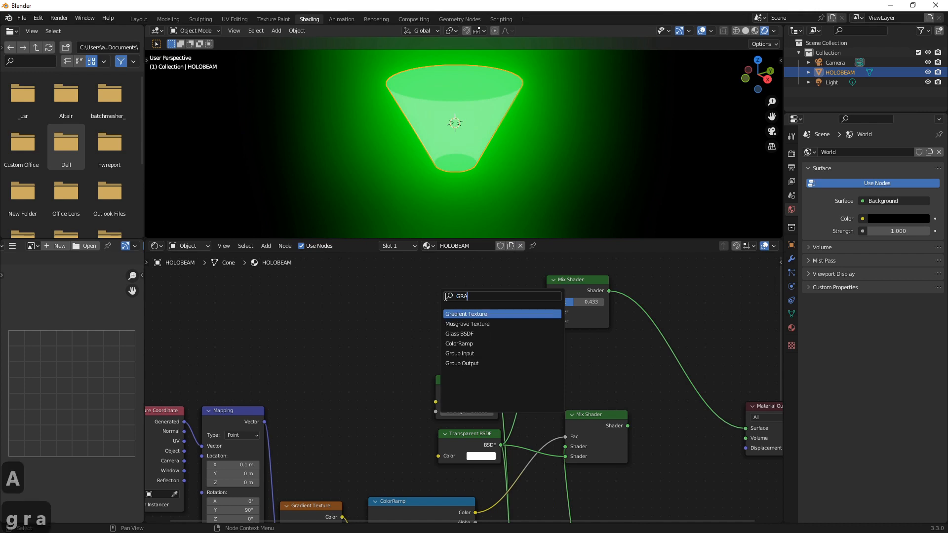
{"action": "key", "text": "Return"}
{"action": "left_click", "coordinate": [411, 303]}
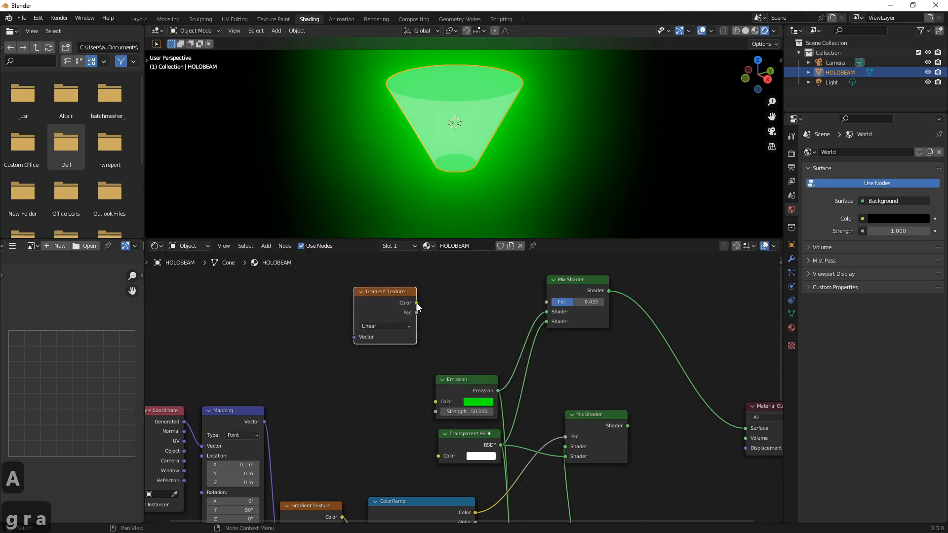
Link the Gradient Texture's Color to the upper Mix Shader's Fac and add Texture Coordinate and Mapping nodes feeding the gradient
{"action": "left_click_drag", "start_coordinate": [416, 303], "coordinate": [546, 302]}
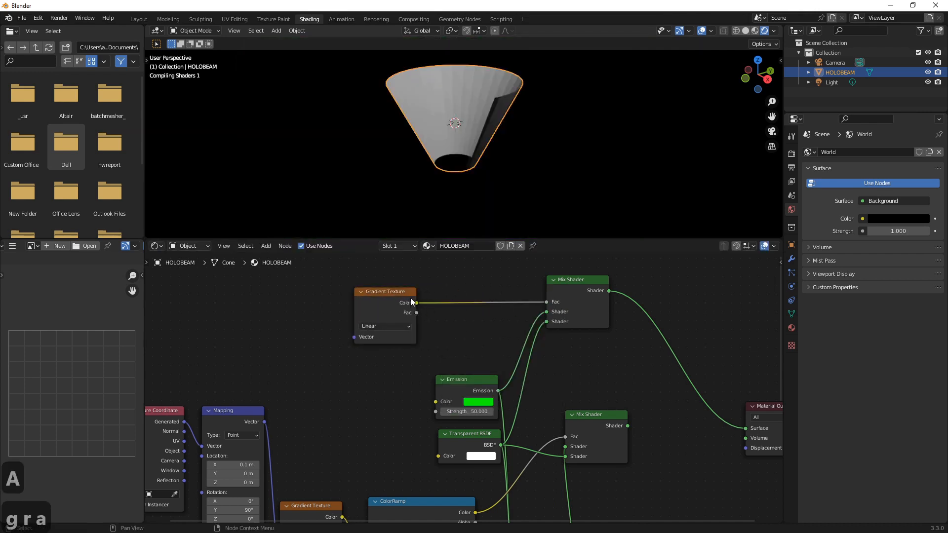
{"action": "left_click_drag", "start_coordinate": [393, 291], "coordinate": [377, 292]}
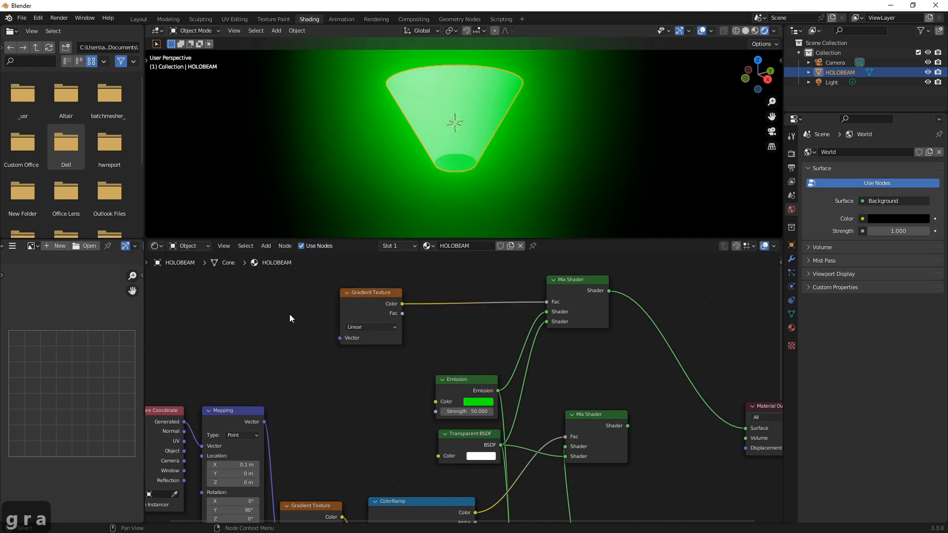
{"action": "key", "text": "ctrl+t"}
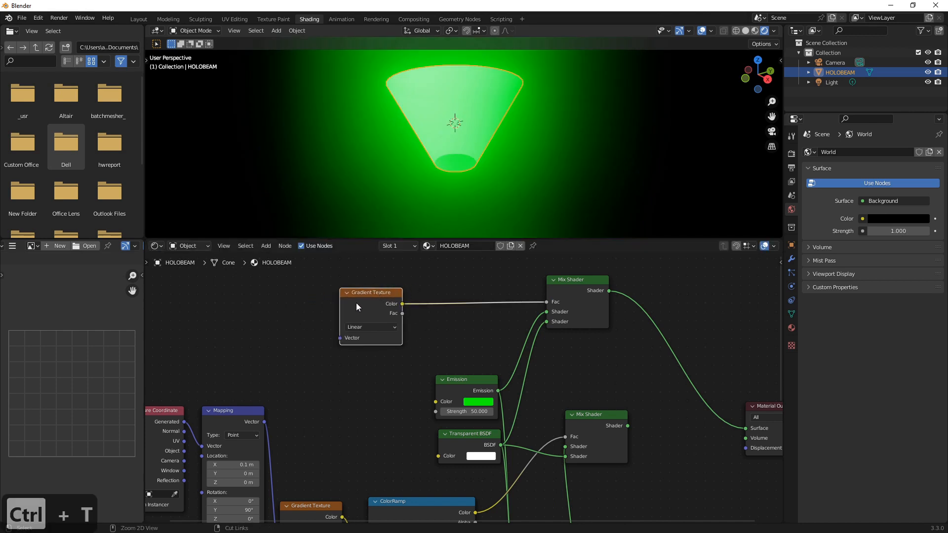
{"action": "scroll", "coordinate": [365, 370], "scroll_direction": "down", "scroll_amount": 1}
{"action": "middle_click_drag", "start_coordinate": [365, 371], "coordinate": [494, 413]}
{"action": "left_click", "coordinate": [494, 413]}
{"action": "left_click_drag", "start_coordinate": [362, 354], "coordinate": [310, 296]}
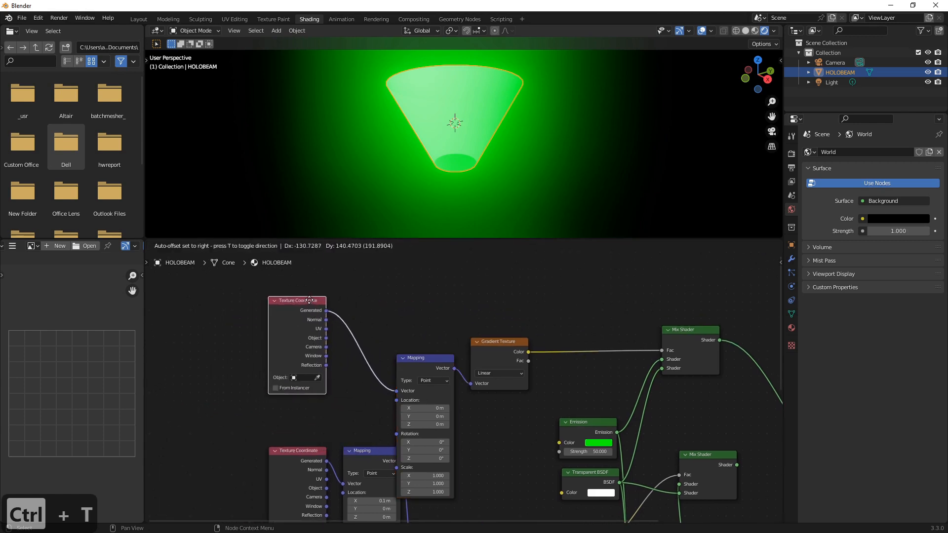
{"action": "left_click_drag", "start_coordinate": [424, 360], "coordinate": [376, 291]}
Set the upper Mapping node's Y rotation to 90° and its X location to 0.8 m
{"action": "scroll", "coordinate": [435, 485], "scroll_direction": "up", "scroll_amount": 2}
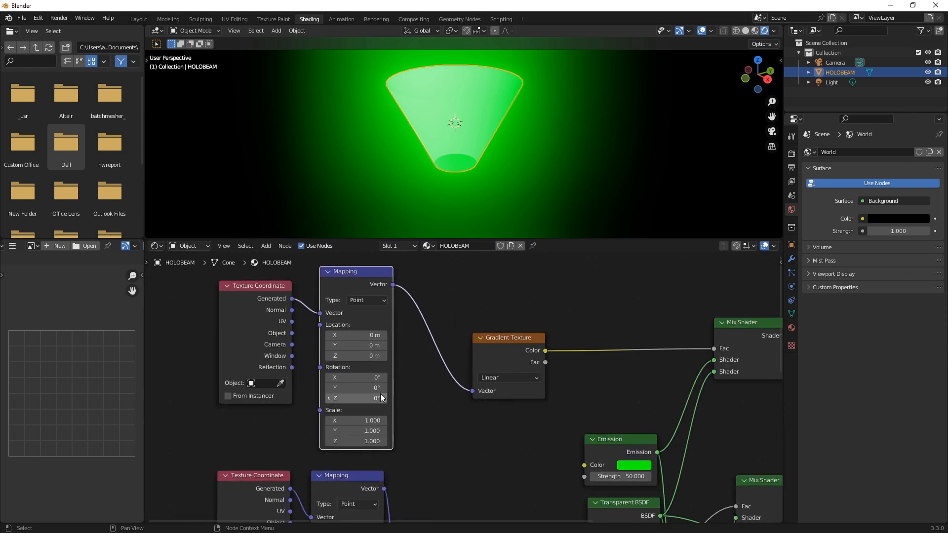
{"action": "type", "text": "90"}
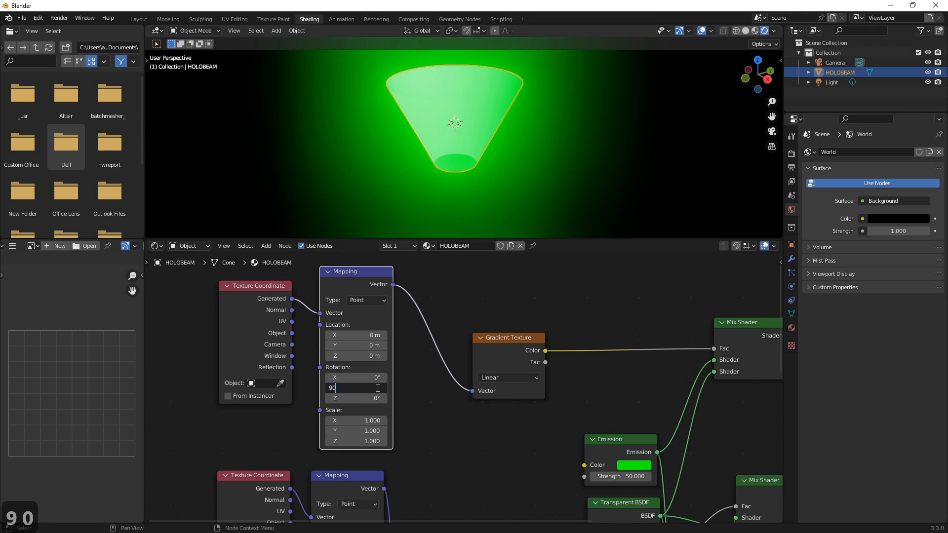
{"action": "key", "text": "Return"}
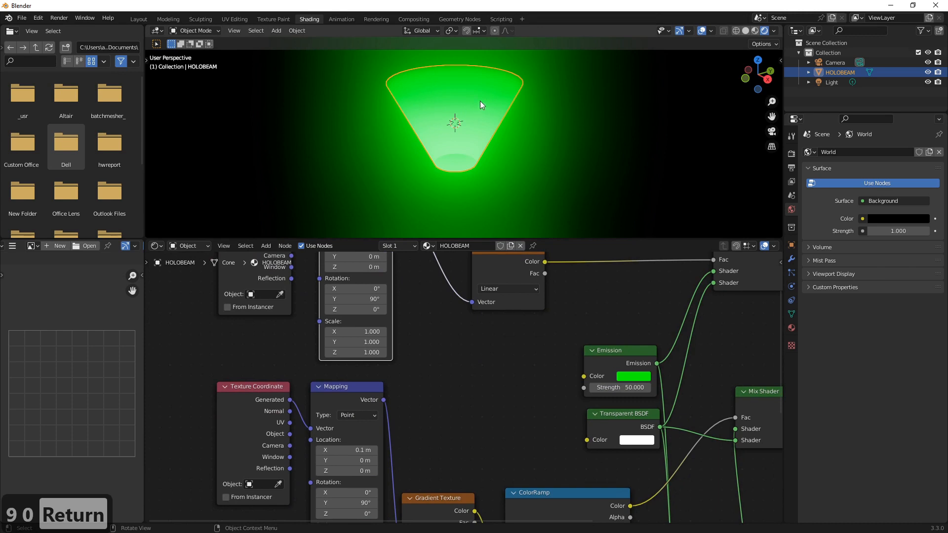
{"action": "middle_click_drag", "start_coordinate": [433, 429], "coordinate": [524, 486]}
{"action": "left_click_drag", "start_coordinate": [448, 304], "coordinate": [495, 304]}
{"action": "left_click", "coordinate": [529, 462]}
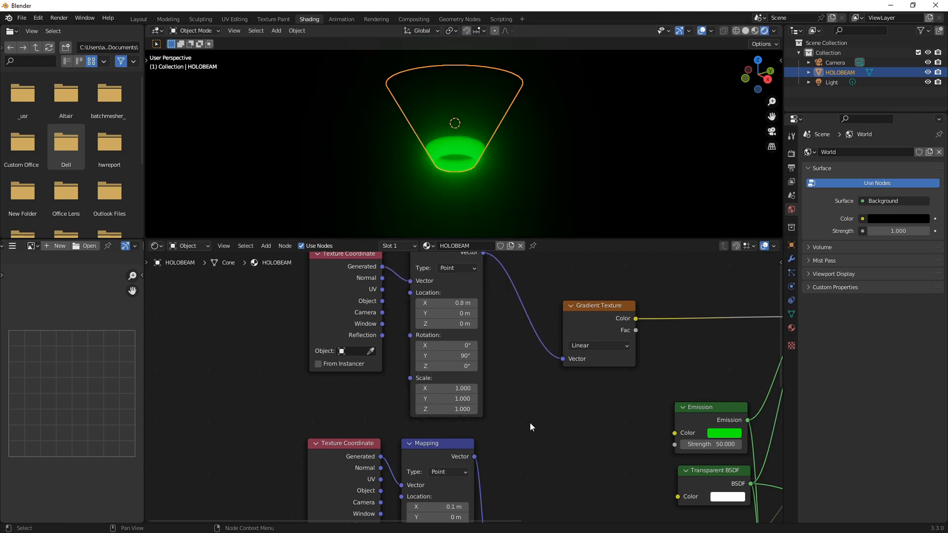
Feed the upper Mapping node from the Texture Coordinate's Object output and set its X location to 1.1 m
{"action": "middle_click_drag", "start_coordinate": [525, 425], "coordinate": [458, 448]}
{"action": "left_click_drag", "start_coordinate": [320, 337], "coordinate": [349, 318]}
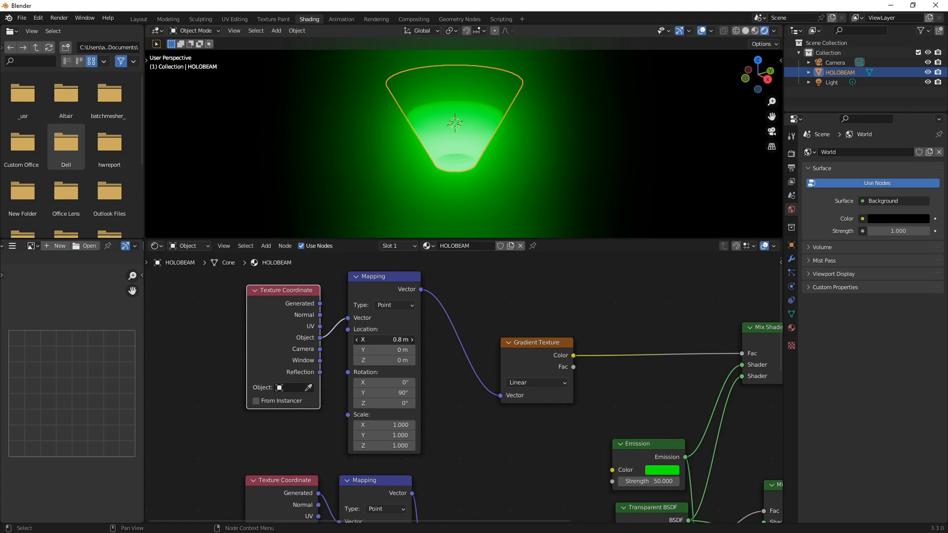
{"action": "mouse_move", "coordinate": [385, 340]}
{"action": "left_mouse_down"}
{"action": "mouse_move", "coordinate": [439, 340]}
{"action": "mouse_move", "coordinate": [400, 340]}
{"action": "left_mouse_up"}
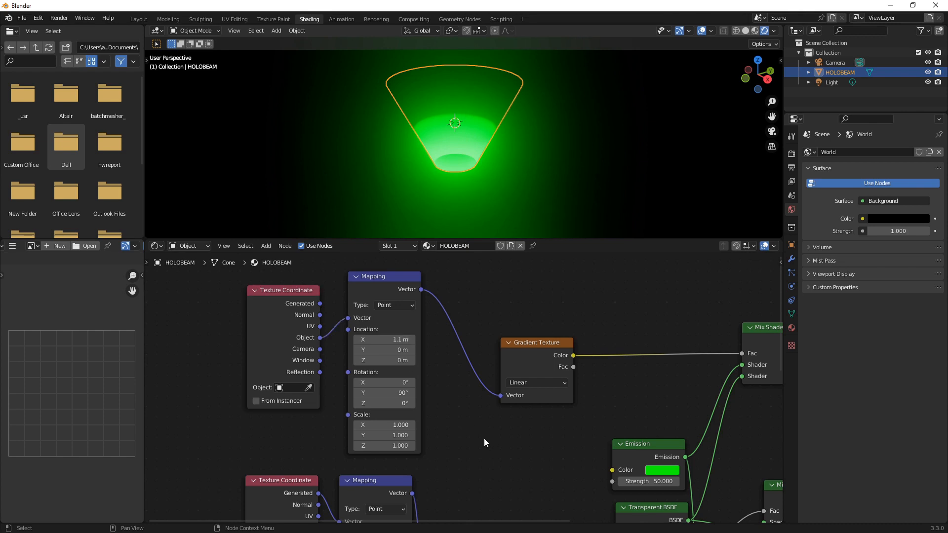
Insert a ColorRamp between the upper Gradient Texture and Mix Shader, spacing the nodes apart
{"action": "key", "text": "shift+a"}
{"action": "mouse_move", "coordinate": [481, 433]}
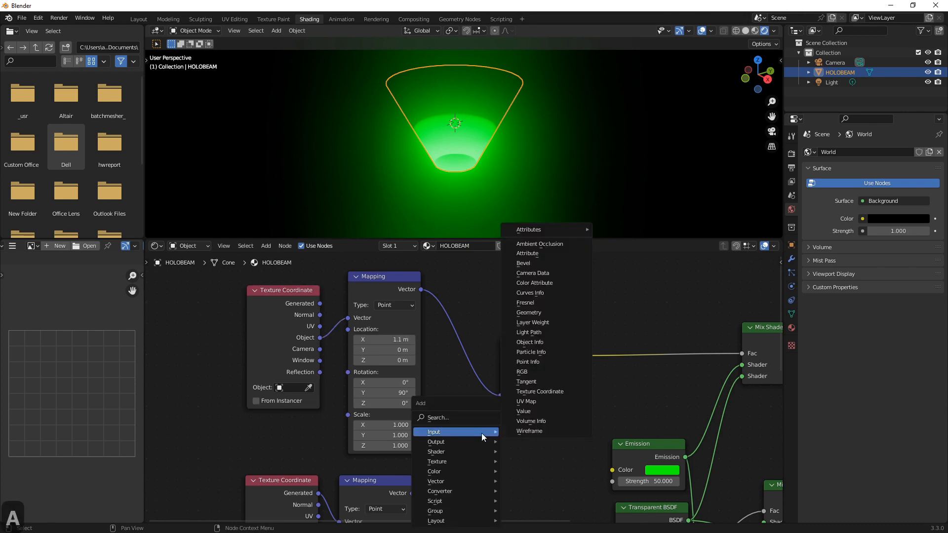
{"action": "left_click", "coordinate": [470, 417]}
{"action": "type", "text": "coo"}
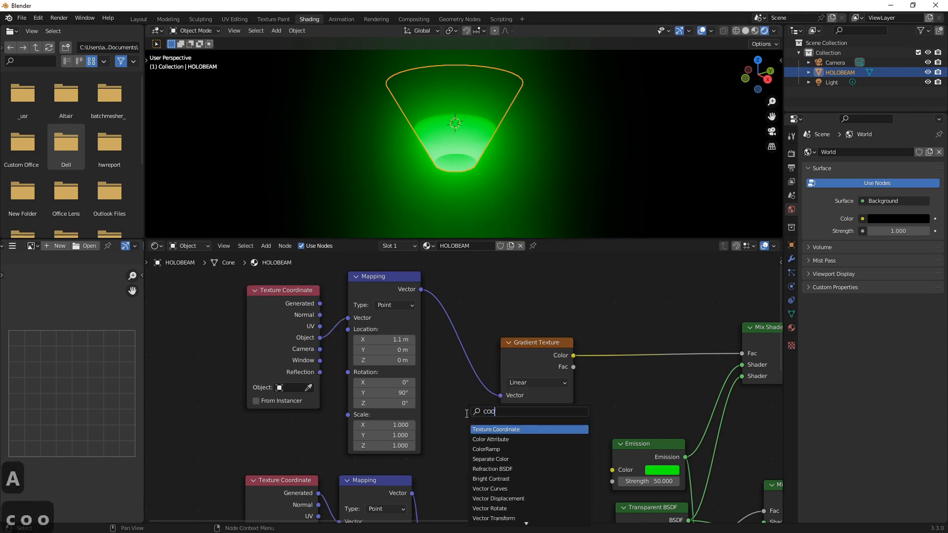
{"action": "key", "text": "BackSpace"}
{"action": "type", "text": "lor"}
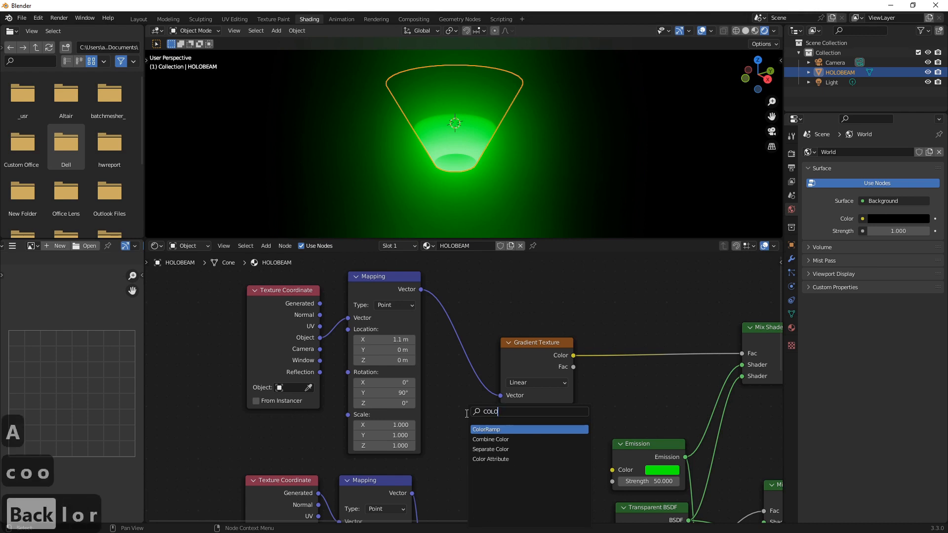
{"action": "left_click", "coordinate": [511, 430]}
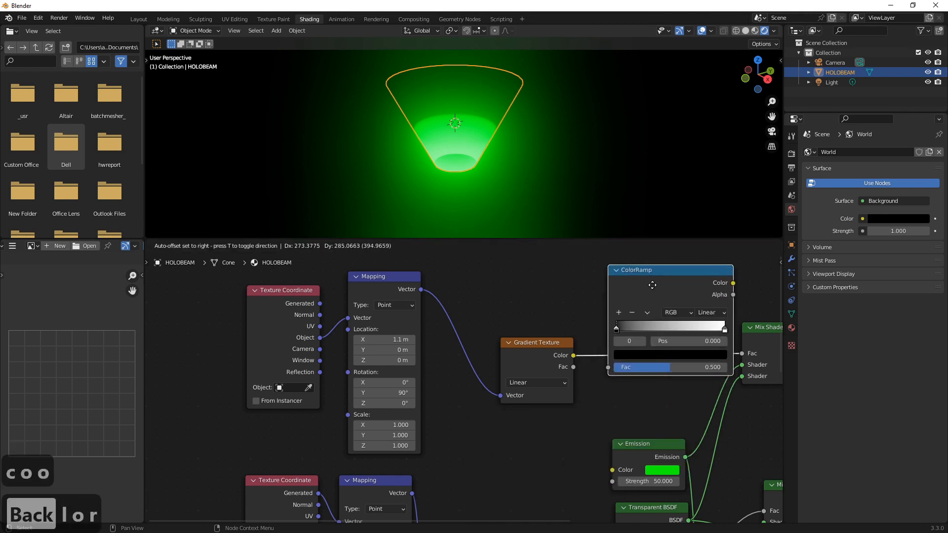
{"action": "left_click_drag", "start_coordinate": [497, 327], "coordinate": [487, 314]}
{"action": "left_click_drag", "start_coordinate": [697, 284], "coordinate": [676, 289]}
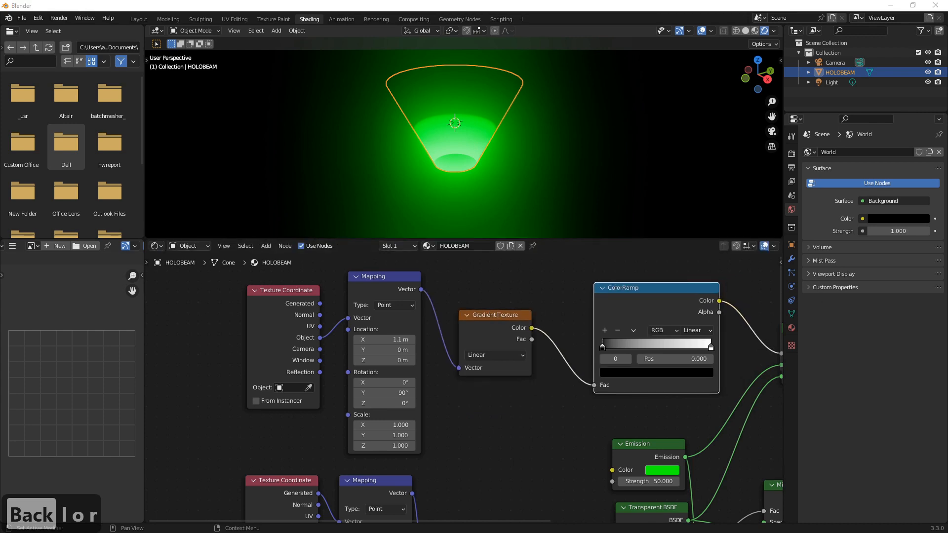
Set the upper ColorRamp's interpolation to B-Spline and move its white stop to position 0.668
{"action": "left_click_drag", "start_coordinate": [711, 347], "coordinate": [692, 351]}
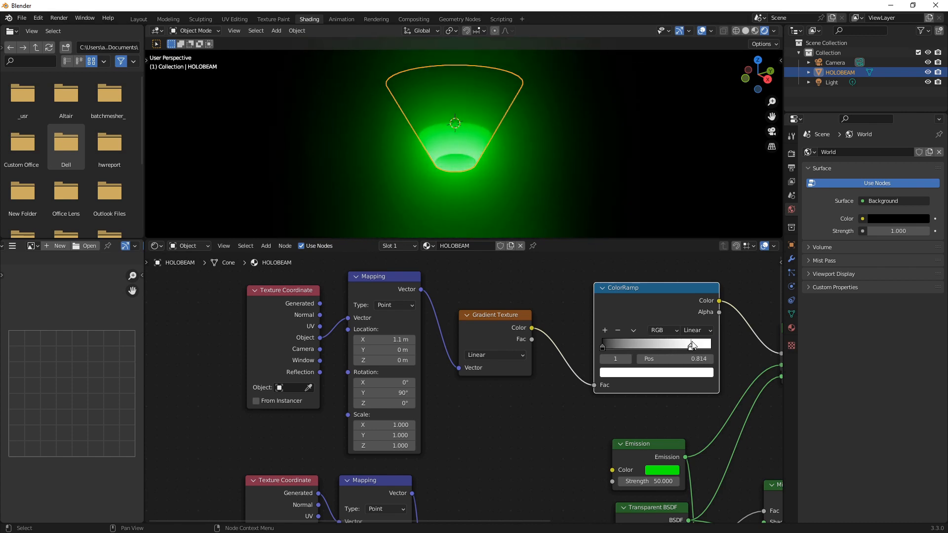
{"action": "left_click", "coordinate": [697, 331]}
{"action": "left_click", "coordinate": [695, 376]}
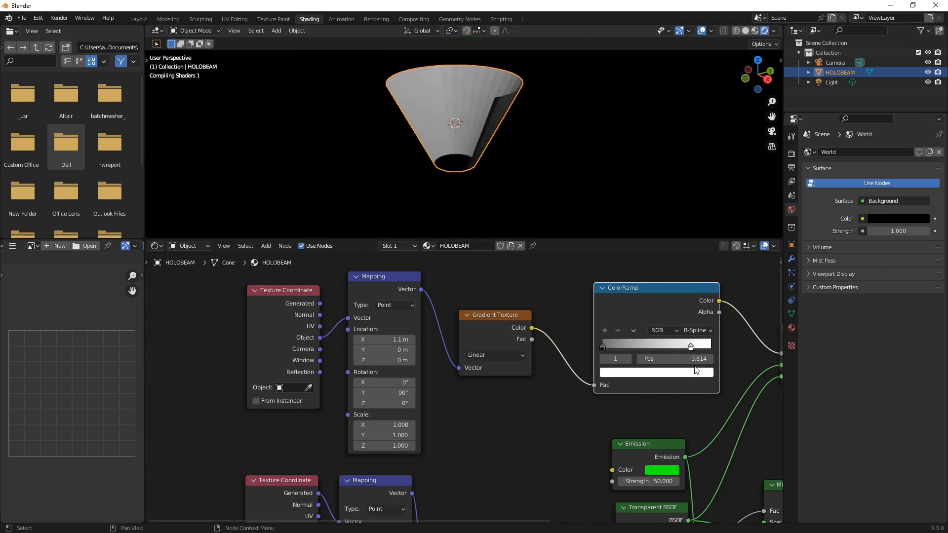
{"action": "key", "text": "g"}
{"action": "left_click", "coordinate": [669, 353]}
{"action": "mouse_move", "coordinate": [670, 350]}
{"action": "left_mouse_down"}
{"action": "mouse_move", "coordinate": [597, 351]}
{"action": "mouse_move", "coordinate": [655, 355]}
{"action": "left_mouse_up"}
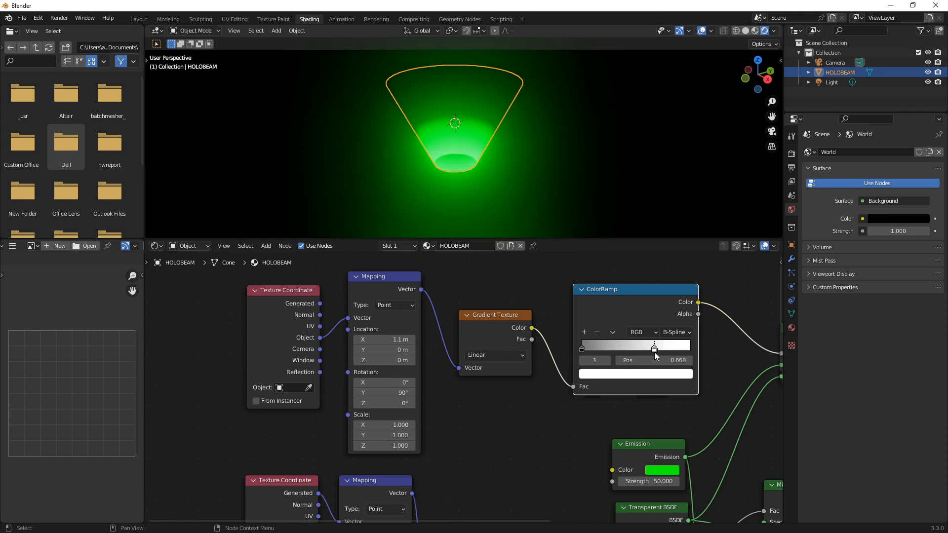
Add a middle stop to the upper ColorRamp and move it to position 0.698
{"action": "left_click", "coordinate": [581, 347]}
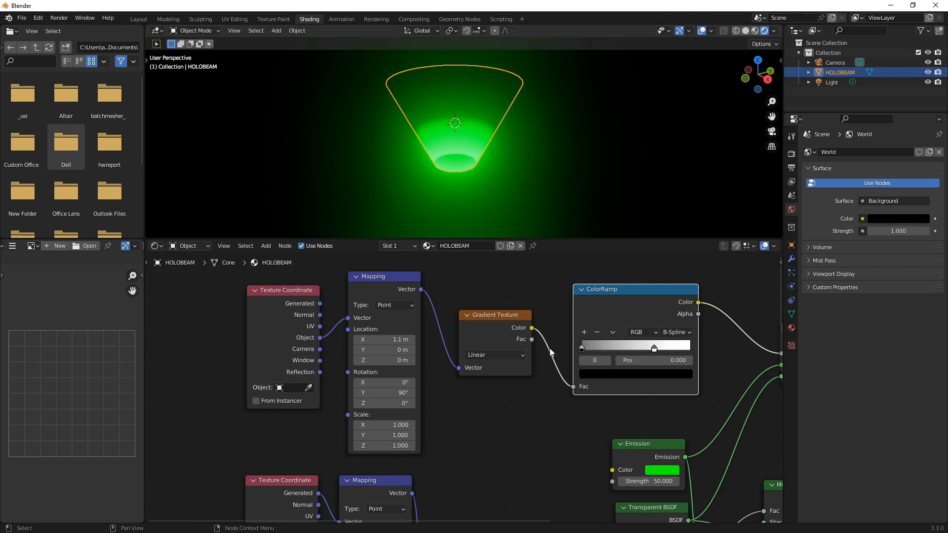
{"action": "left_click", "coordinate": [584, 332]}
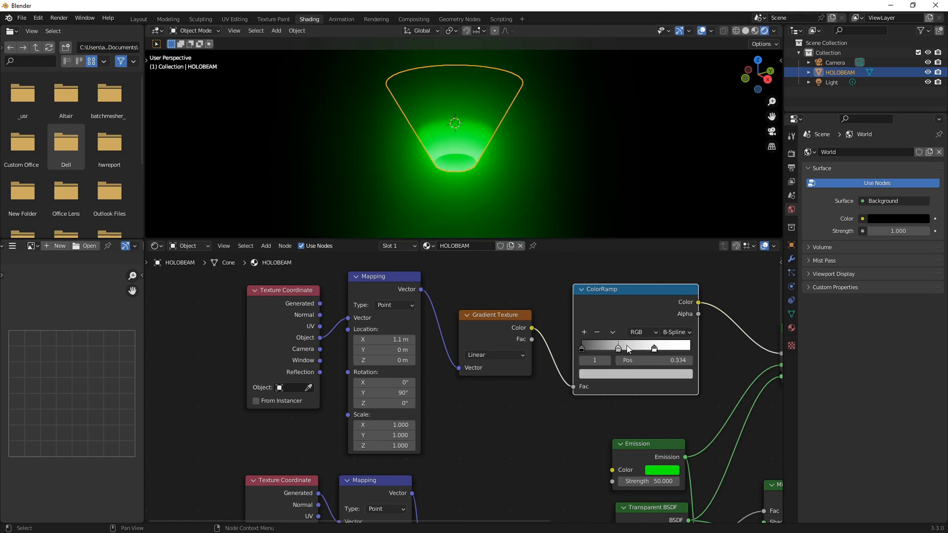
{"action": "mouse_move", "coordinate": [619, 348]}
{"action": "left_mouse_down"}
{"action": "mouse_move", "coordinate": [637, 347]}
{"action": "mouse_move", "coordinate": [598, 347]}
{"action": "mouse_move", "coordinate": [638, 347]}
{"action": "left_mouse_up"}
{"action": "mouse_move", "coordinate": [446, 127]}
{"action": "middle_mouse_down"}
{"action": "mouse_move", "coordinate": [454, 169]}
{"action": "mouse_move", "coordinate": [452, 126]}
{"action": "middle_mouse_up"}
{"action": "scroll", "coordinate": [654, 336], "scroll_direction": "down", "scroll_amount": 2}
{"action": "middle_click_drag", "start_coordinate": [655, 336], "coordinate": [435, 302]}
{"action": "left_click_drag", "start_coordinate": [432, 334], "coordinate": [433, 333]}
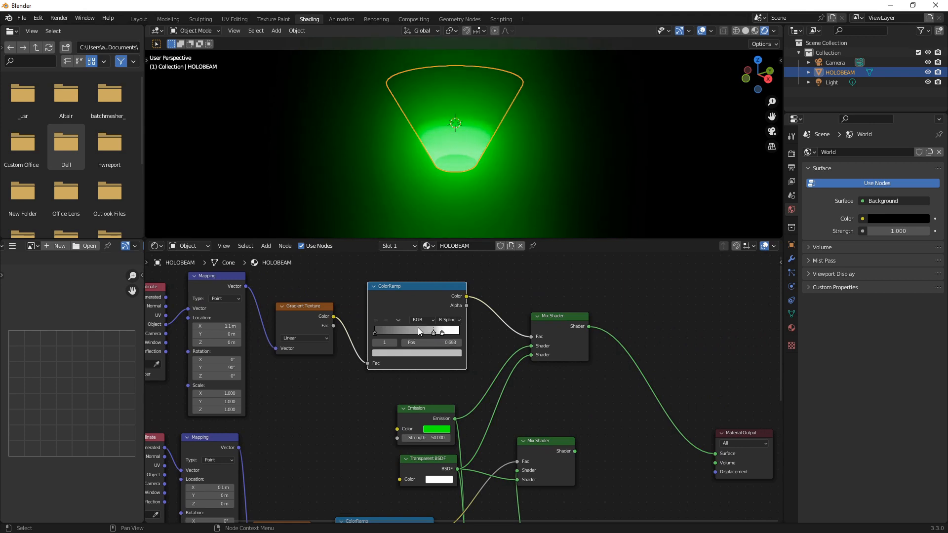
Darken the ColorRamp's middle stop to near-black and move it to position 0.493
{"action": "left_click", "coordinate": [425, 353]}
{"action": "left_click", "coordinate": [442, 288]}
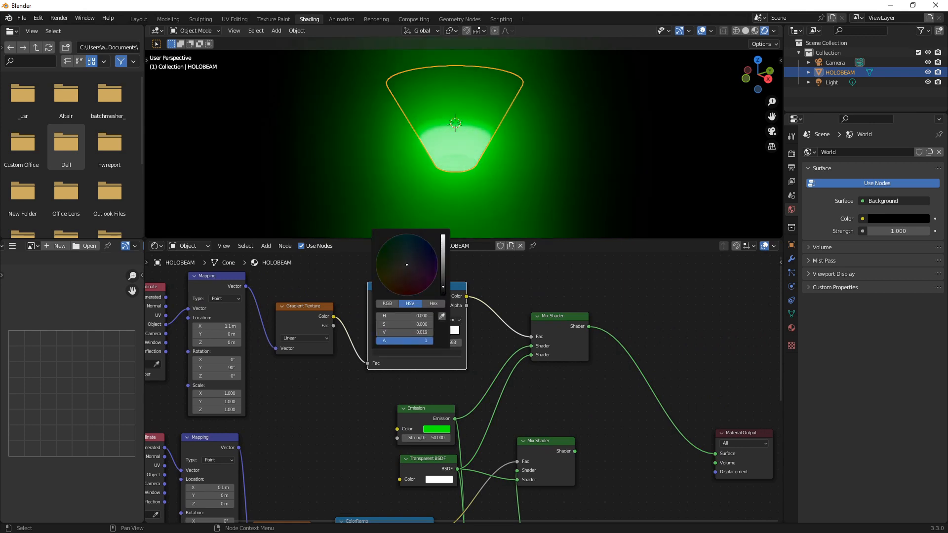
{"action": "mouse_move", "coordinate": [432, 333]}
{"action": "left_mouse_down"}
{"action": "mouse_move", "coordinate": [401, 331]}
{"action": "mouse_move", "coordinate": [449, 335]}
{"action": "mouse_move", "coordinate": [416, 330]}
{"action": "left_mouse_up"}
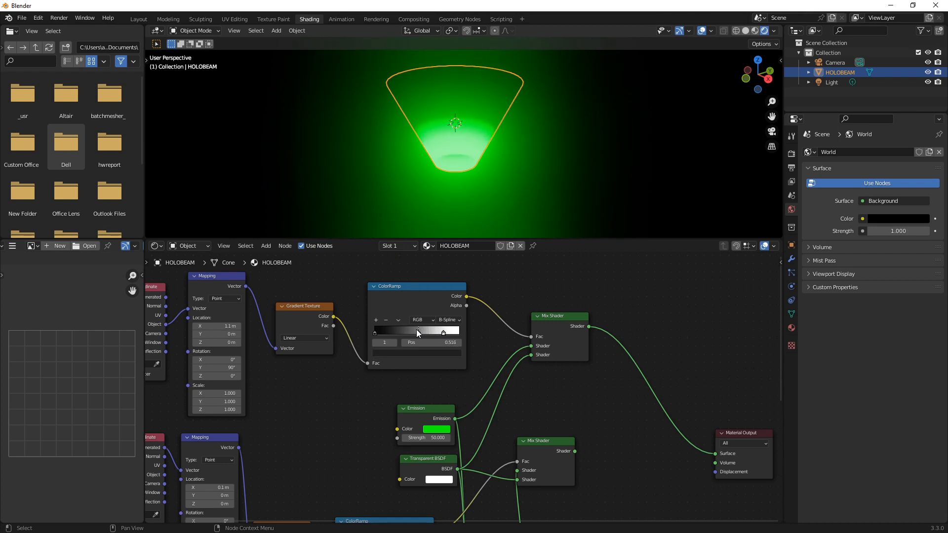
Set the upper Mapping node's X location to 1.4 m and check the beam from a higher angle
{"action": "middle_click_drag", "start_coordinate": [184, 313], "coordinate": [359, 338]}
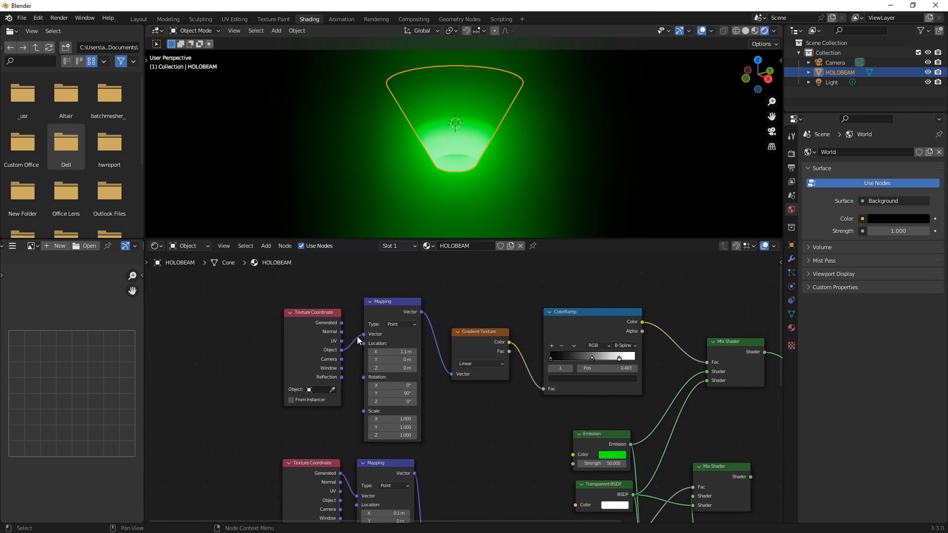
{"action": "scroll", "coordinate": [368, 347], "scroll_direction": "up", "scroll_amount": 4}
{"action": "left_click_drag", "start_coordinate": [368, 339], "coordinate": [373, 339]}
{"action": "middle_click_drag", "start_coordinate": [429, 190], "coordinate": [464, 133]}
{"action": "scroll", "coordinate": [505, 366], "scroll_direction": "down", "scroll_amount": 5}
Insert an Add Shader between the upper Mix Shader and Material Output, and connect the lower Mix Shader to its second Shader input
{"action": "middle_click_drag", "start_coordinate": [462, 427], "coordinate": [400, 409]}
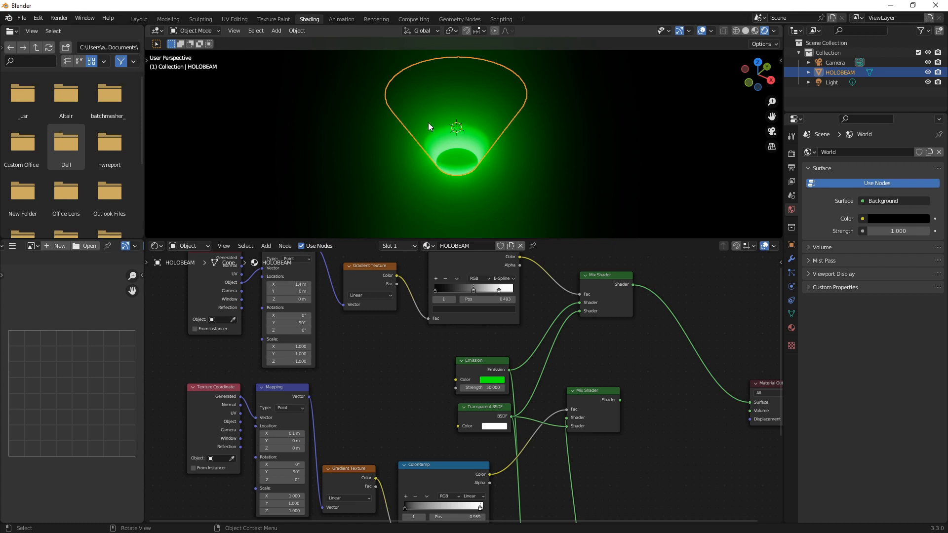
{"action": "middle_click_drag", "start_coordinate": [423, 320], "coordinate": [509, 362]}
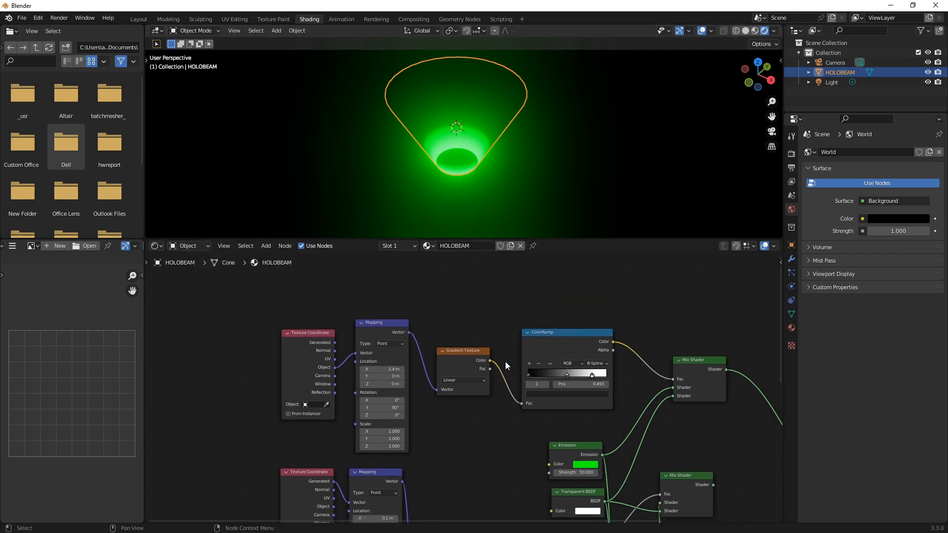
{"action": "middle_click_drag", "start_coordinate": [588, 409], "coordinate": [446, 371]}
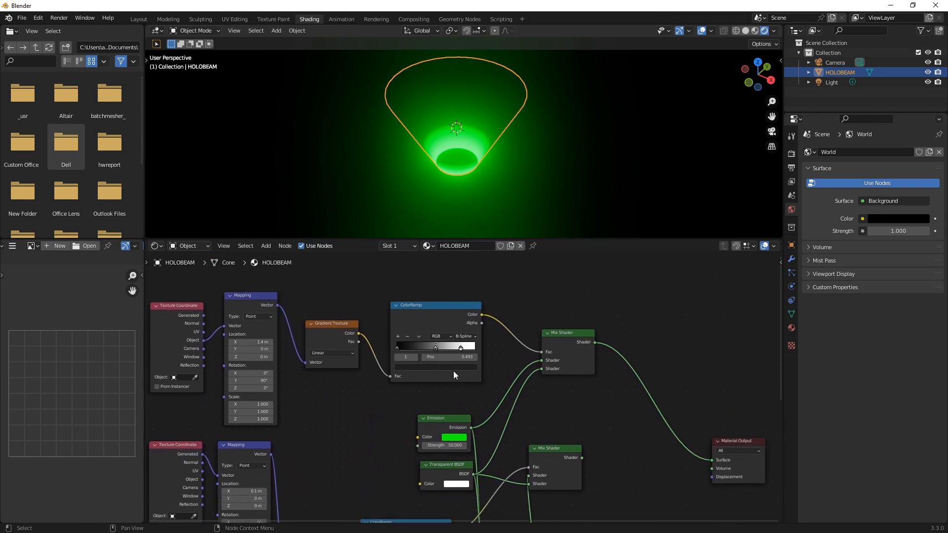
{"action": "key", "text": "shift+a"}
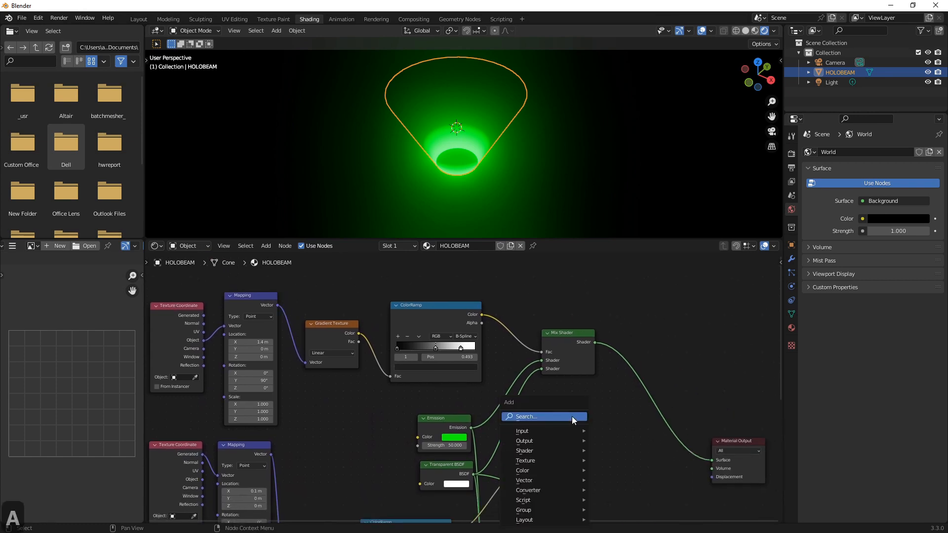
{"action": "left_click", "coordinate": [572, 417]}
{"action": "type", "text": "ad"}
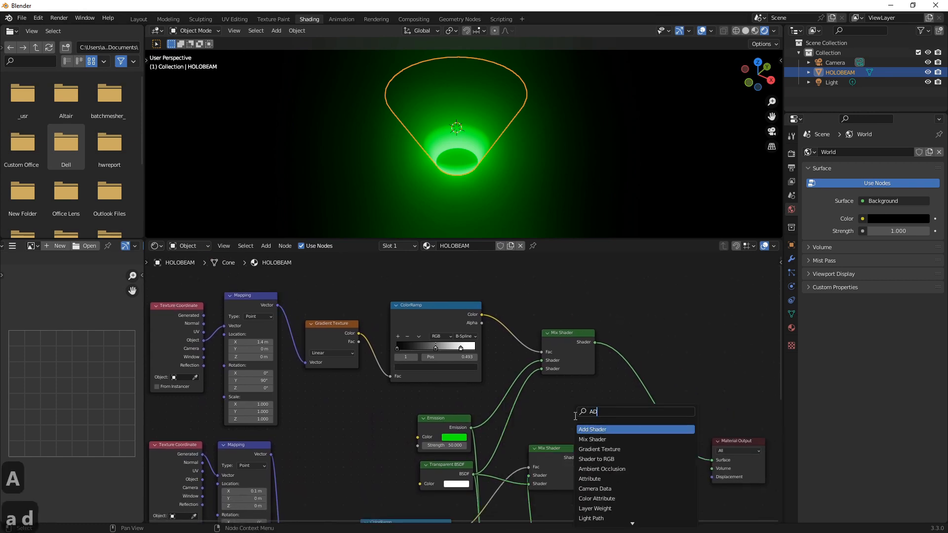
{"action": "type", "text": "d"}
{"action": "key", "text": "Return"}
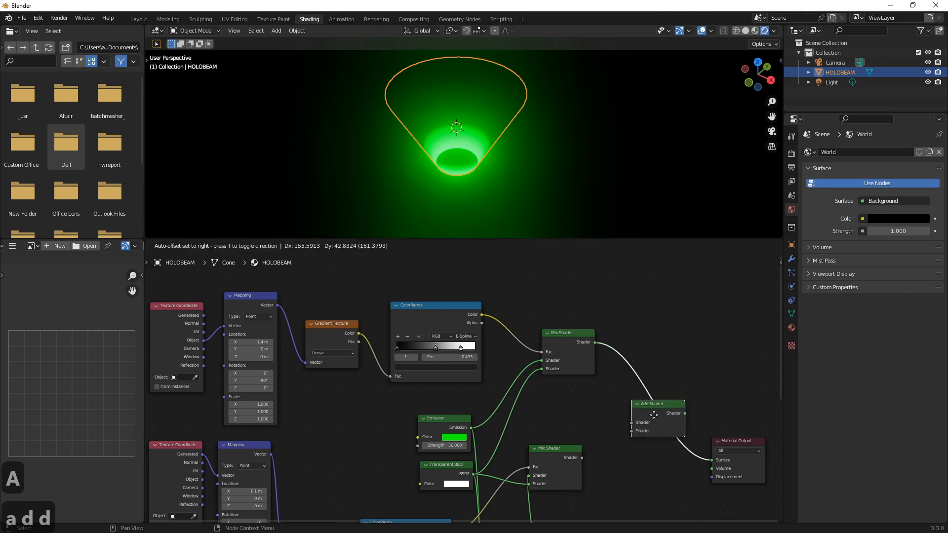
{"action": "left_click", "coordinate": [650, 414]}
{"action": "left_click_drag", "start_coordinate": [581, 458], "coordinate": [638, 435]}
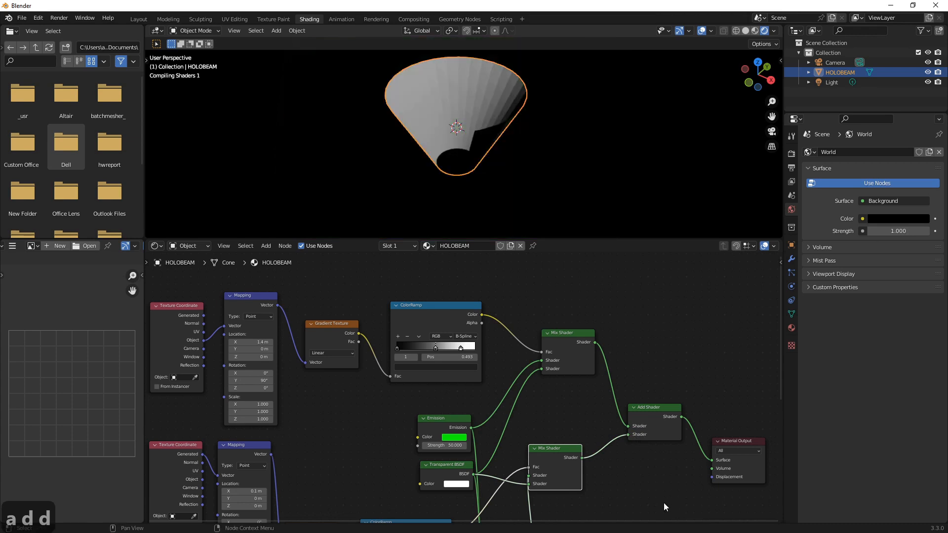
{"action": "middle_click_drag", "start_coordinate": [466, 92], "coordinate": [534, 125]}
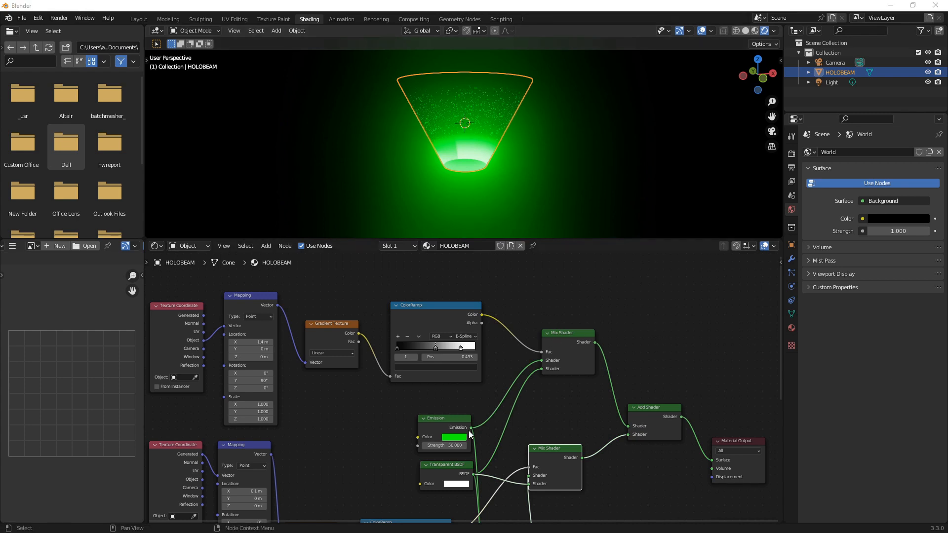
Move the upper ColorRamp's middle stop to position 0.552 and inspect the beam from above
{"action": "scroll", "coordinate": [511, 346], "scroll_direction": "up", "scroll_amount": 2}
{"action": "scroll", "coordinate": [511, 349], "scroll_direction": "up", "scroll_amount": 1}
{"action": "middle_click_drag", "start_coordinate": [581, 326], "coordinate": [540, 350]}
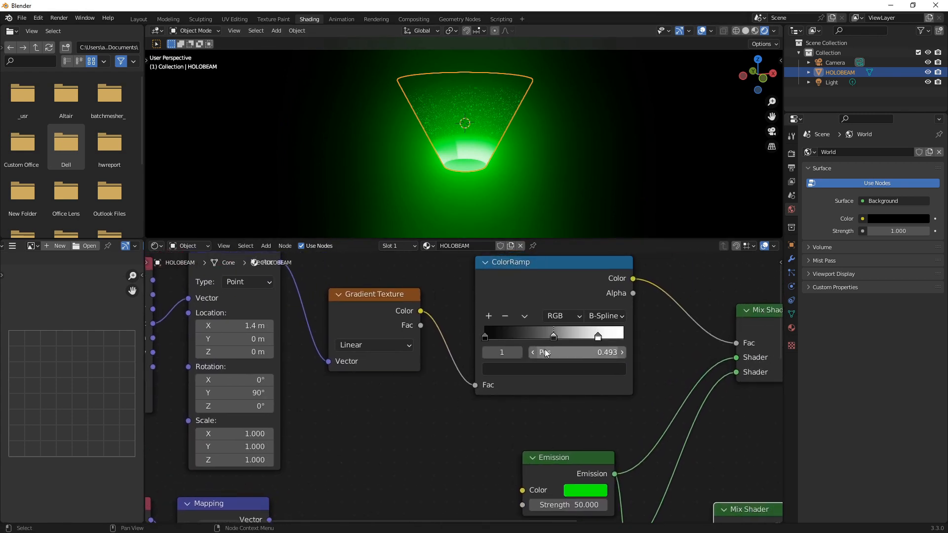
{"action": "mouse_move", "coordinate": [554, 338]}
{"action": "left_mouse_down"}
{"action": "mouse_move", "coordinate": [535, 337]}
{"action": "mouse_move", "coordinate": [572, 333]}
{"action": "mouse_move", "coordinate": [562, 335]}
{"action": "left_mouse_up"}
{"action": "middle_click_drag", "start_coordinate": [461, 155], "coordinate": [439, 195]}
Try a Y rotation of 90.5° on the upper Mapping node and reset it to 90°
{"action": "left_click_drag", "start_coordinate": [237, 393], "coordinate": [243, 392]}
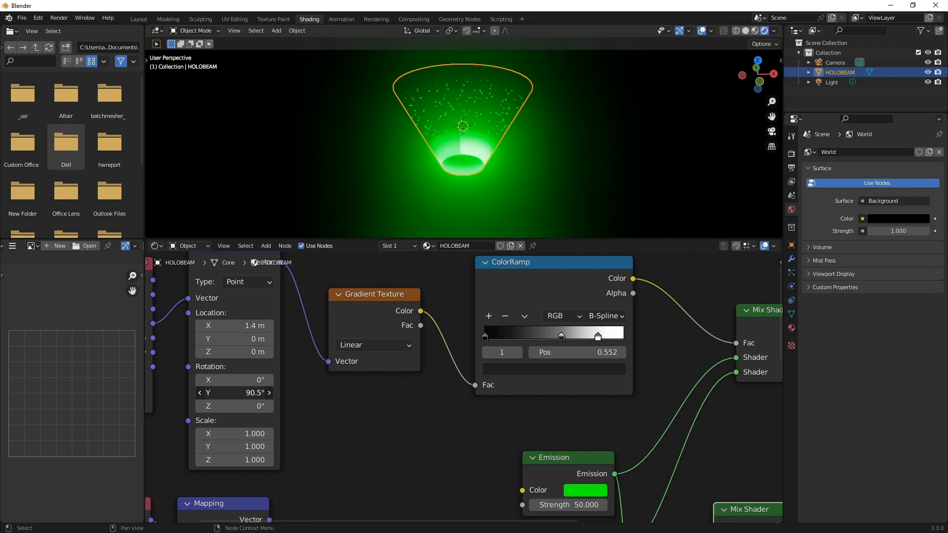
{"action": "left_click", "coordinate": [257, 394]}
{"action": "type", "text": "90"}
{"action": "key", "text": "Return"}
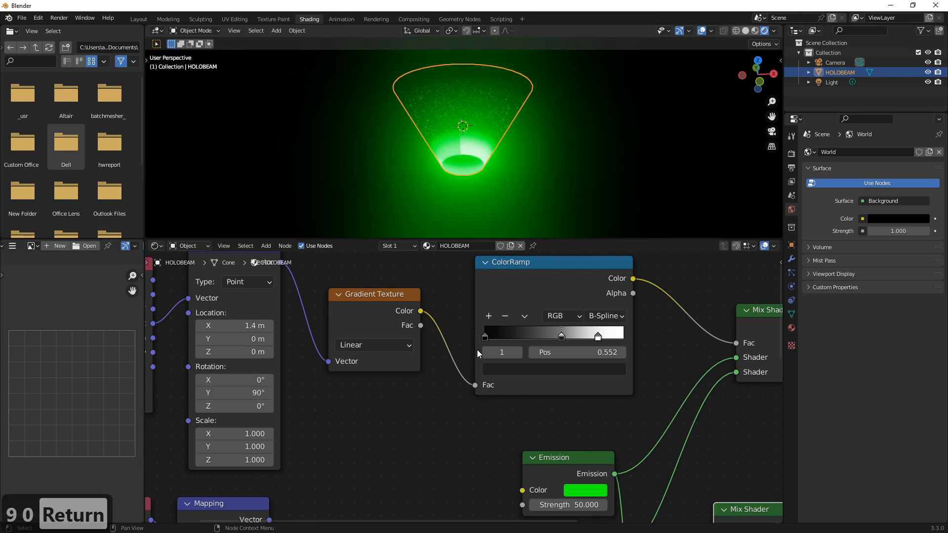
Try the Alpha Clip and Alpha Hashed blend modes on the HOLOBEAM material and restore Alpha Blend
{"action": "left_click", "coordinate": [792, 328]}
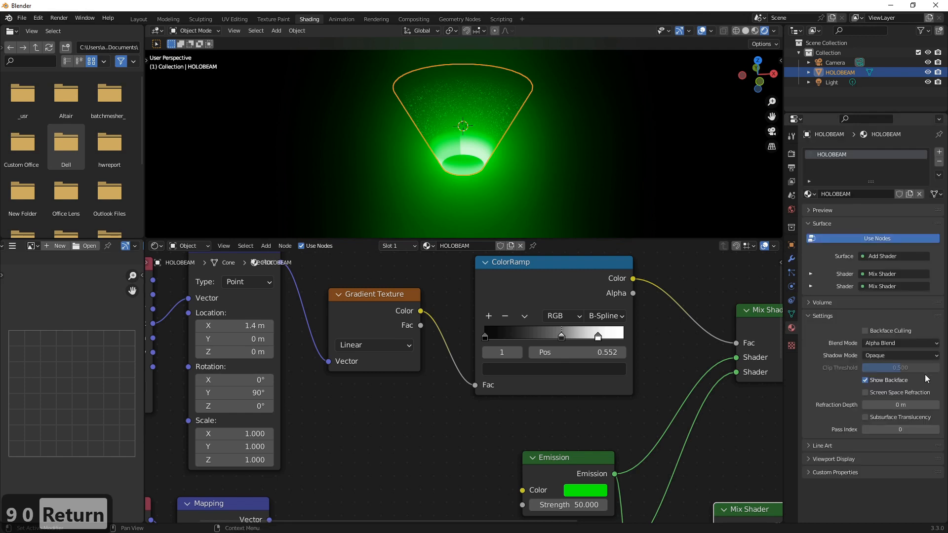
{"action": "left_click", "coordinate": [888, 346]}
{"action": "left_click", "coordinate": [890, 364]}
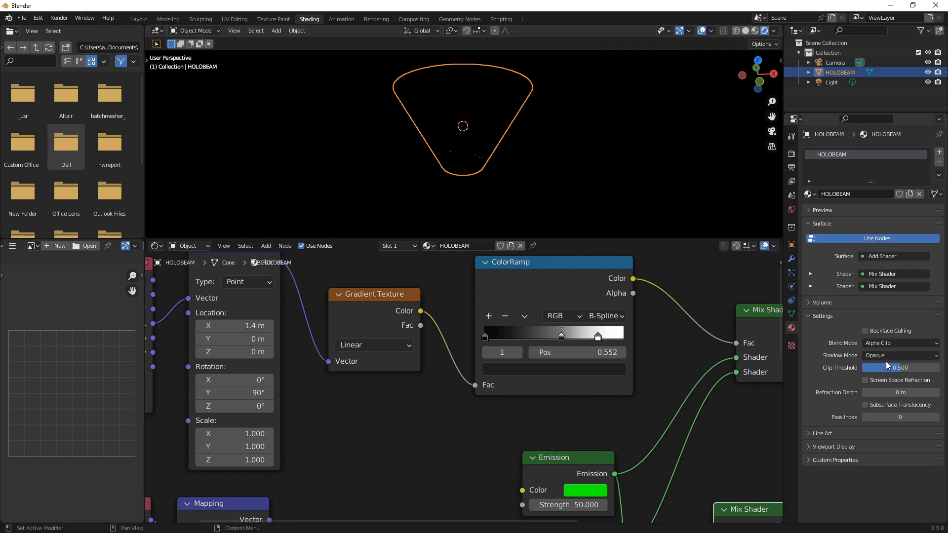
{"action": "left_click", "coordinate": [889, 344]}
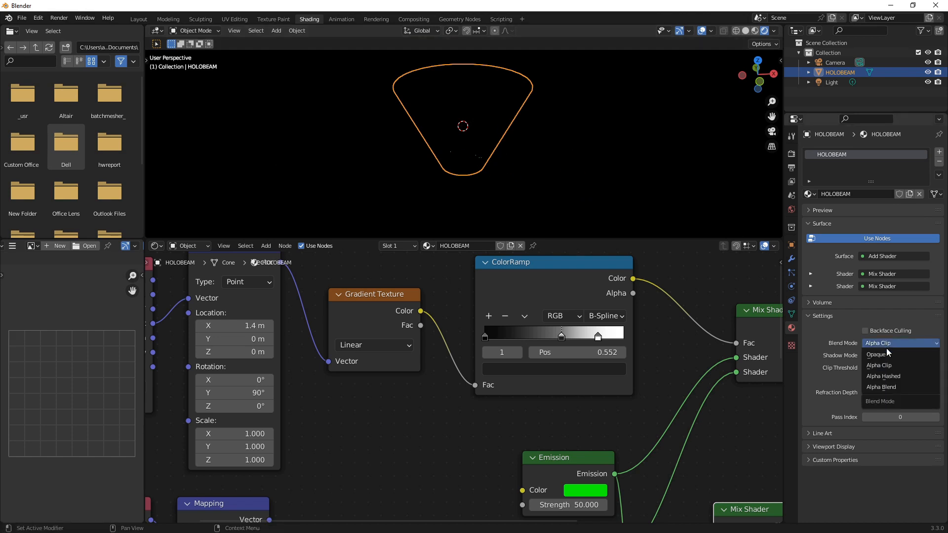
{"action": "left_click", "coordinate": [890, 379]}
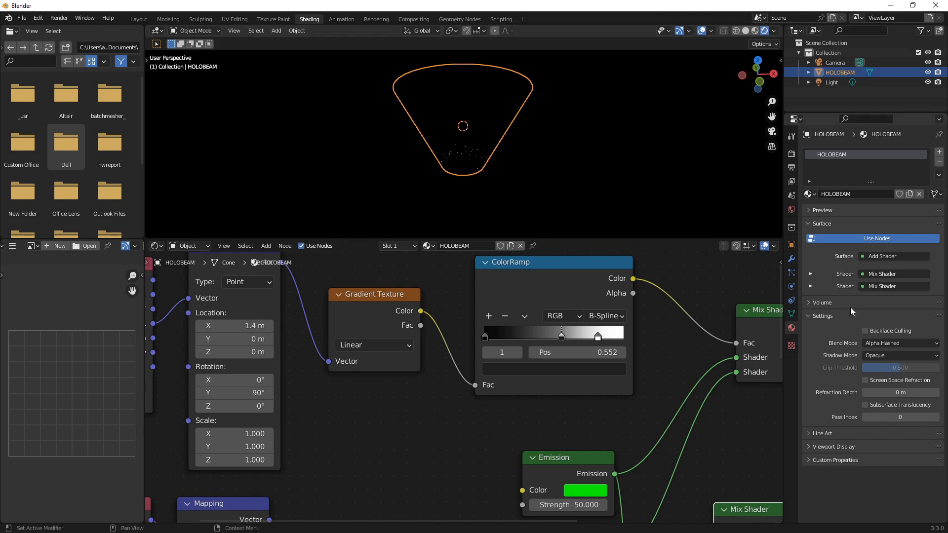
{"action": "left_click", "coordinate": [889, 343]}
{"action": "left_click", "coordinate": [887, 389]}
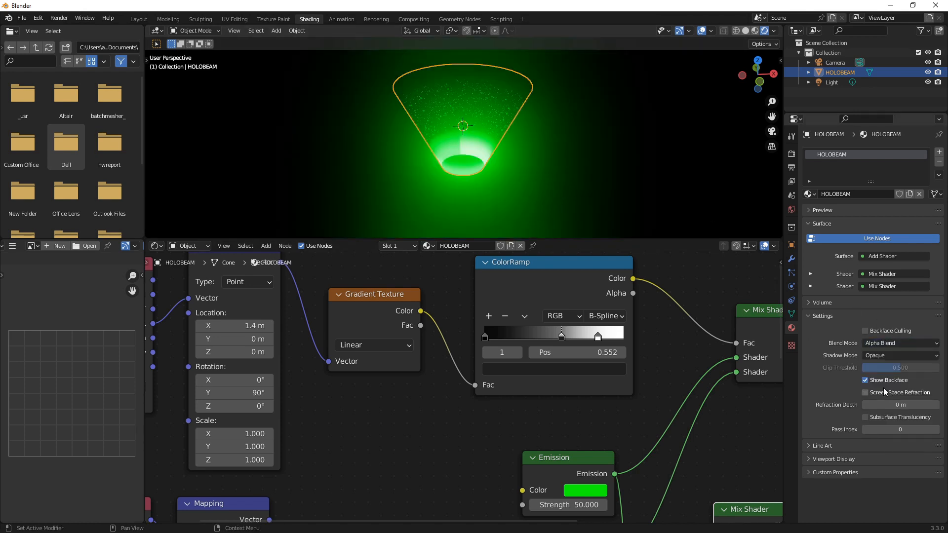
Set the X location of the Mapping node feeding the Gradient Texture to 1.6 m and check the beam from another angle
{"action": "middle_click_drag", "start_coordinate": [429, 167], "coordinate": [512, 135]}
{"action": "middle_click_drag", "start_coordinate": [439, 155], "coordinate": [468, 166]}
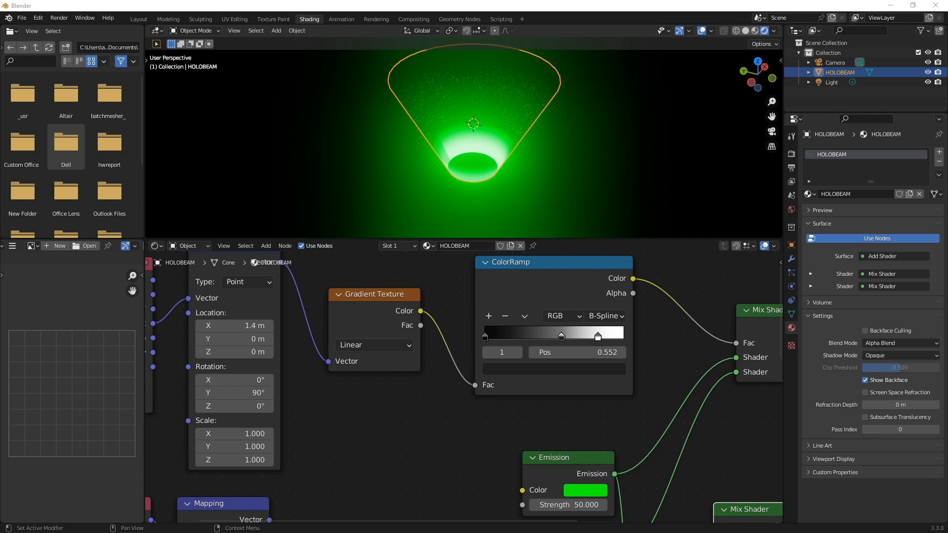
{"action": "scroll", "coordinate": [455, 373], "scroll_direction": "up", "scroll_amount": 2}
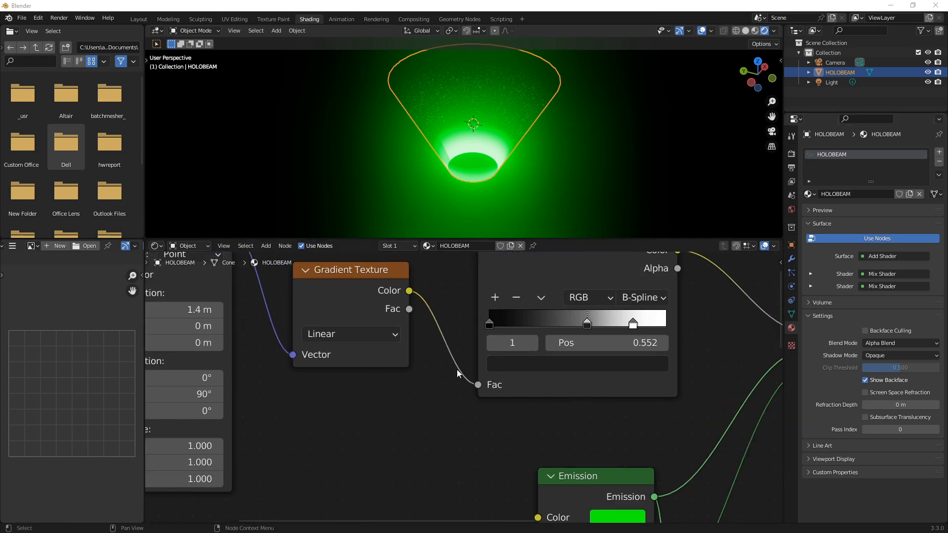
{"action": "left_click_drag", "start_coordinate": [588, 321], "coordinate": [539, 325]}
{"action": "left_click", "coordinate": [495, 299]}
{"action": "middle_click_drag", "start_coordinate": [298, 383], "coordinate": [458, 393]}
{"action": "middle_click_drag", "start_coordinate": [488, 431], "coordinate": [676, 434]}
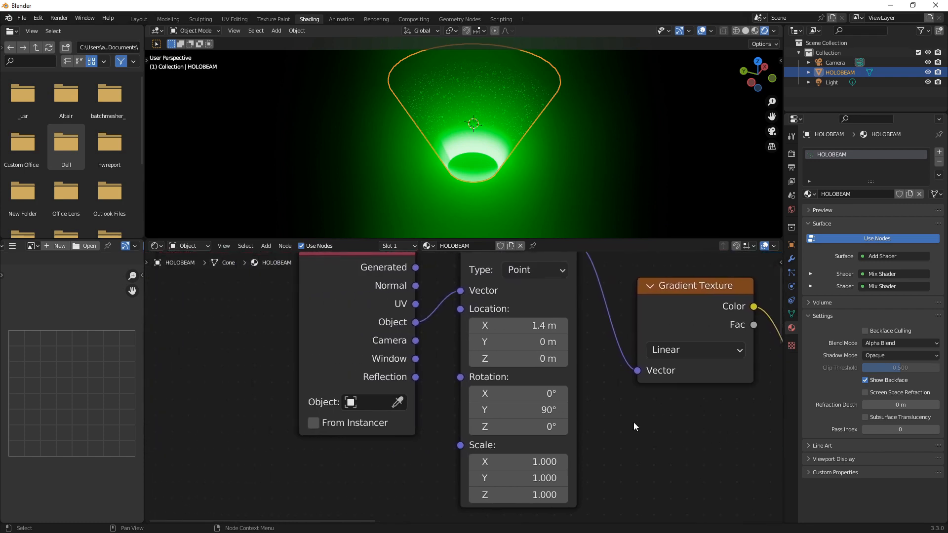
{"action": "mouse_move", "coordinate": [518, 325]}
{"action": "left_mouse_down"}
{"action": "mouse_move", "coordinate": [498, 325]}
{"action": "mouse_move", "coordinate": [533, 325]}
{"action": "mouse_move", "coordinate": [524, 325]}
{"action": "left_mouse_up"}
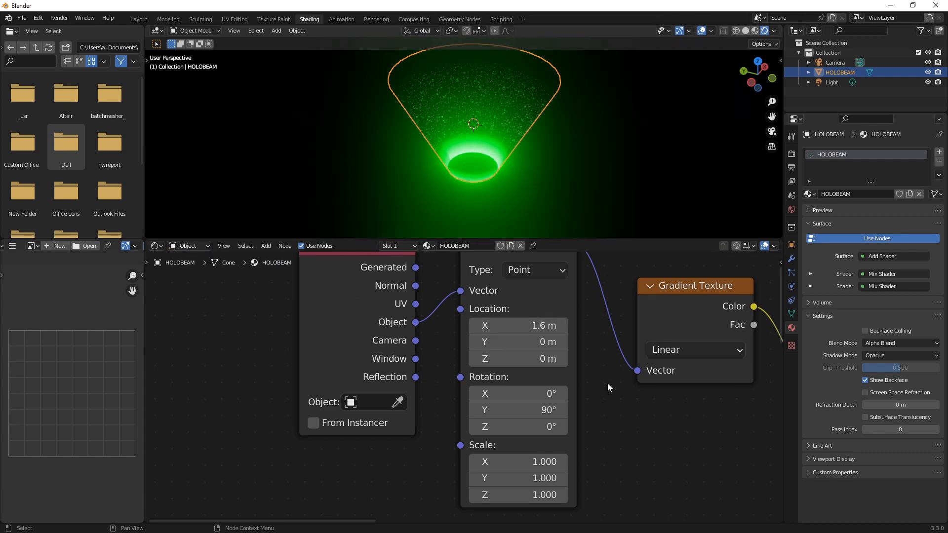
{"action": "middle_click_drag", "start_coordinate": [431, 73], "coordinate": [467, 129]}
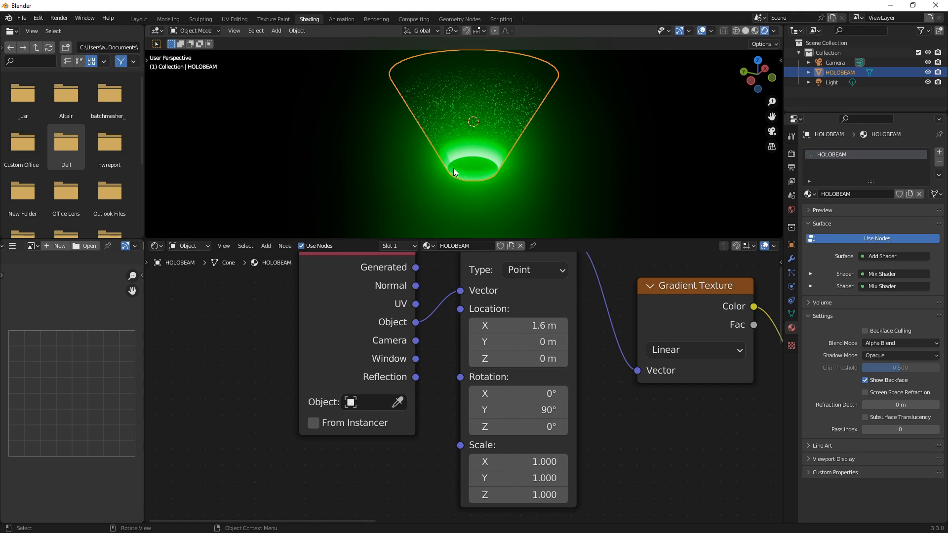
Try a bright blue colour on the Emission node of the beam
{"action": "scroll", "coordinate": [566, 367], "scroll_direction": "down", "scroll_amount": 5}
{"action": "middle_click_drag", "start_coordinate": [556, 417], "coordinate": [333, 287]}
{"action": "scroll", "coordinate": [435, 340], "scroll_direction": "up", "scroll_amount": 2}
{"action": "scroll", "coordinate": [435, 344], "scroll_direction": "up", "scroll_amount": 1}
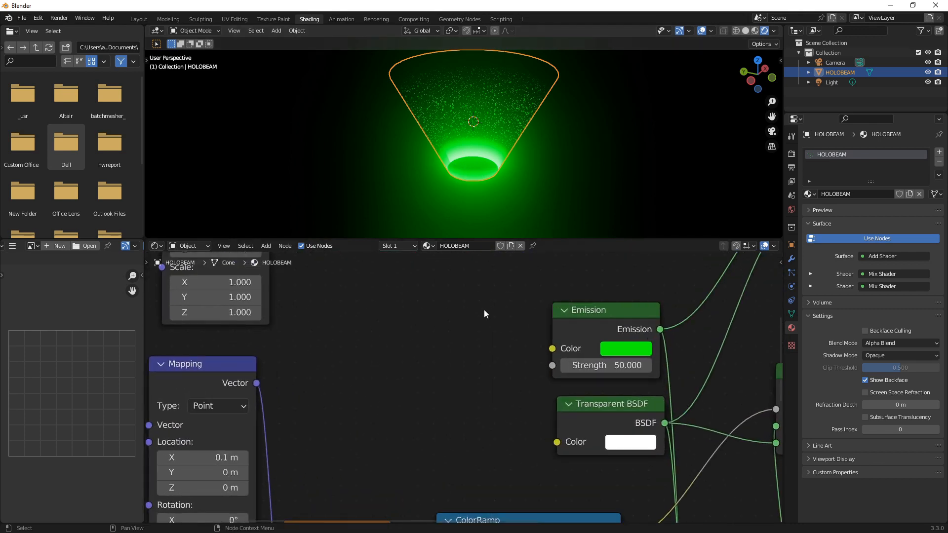
{"action": "left_click", "coordinate": [636, 355]}
{"action": "mouse_move", "coordinate": [693, 184]}
{"action": "left_mouse_down"}
{"action": "mouse_move", "coordinate": [716, 157]}
{"action": "mouse_move", "coordinate": [692, 132]}
{"action": "left_mouse_up"}
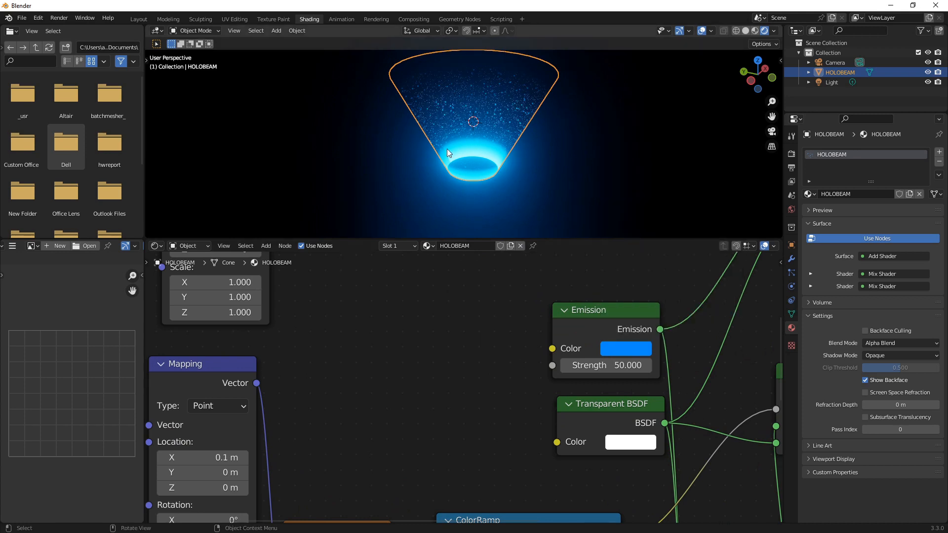
Change the Emission node's colour to a teal green with hue 0.379, saturation 1 and value 1
{"action": "left_click", "coordinate": [631, 348]}
{"action": "left_click_drag", "start_coordinate": [668, 286], "coordinate": [605, 285]}
{"action": "left_click_drag", "start_coordinate": [643, 237], "coordinate": [641, 131]}
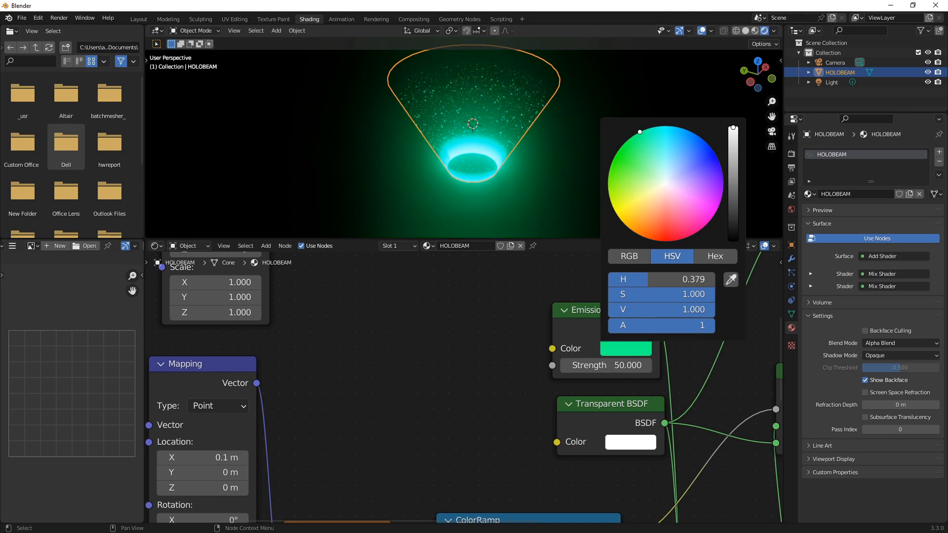
Render a still image of the glowing holobeam cone and close the render result
{"action": "middle_click_drag", "start_coordinate": [454, 161], "coordinate": [237, 89]}
{"action": "left_click", "coordinate": [60, 18]}
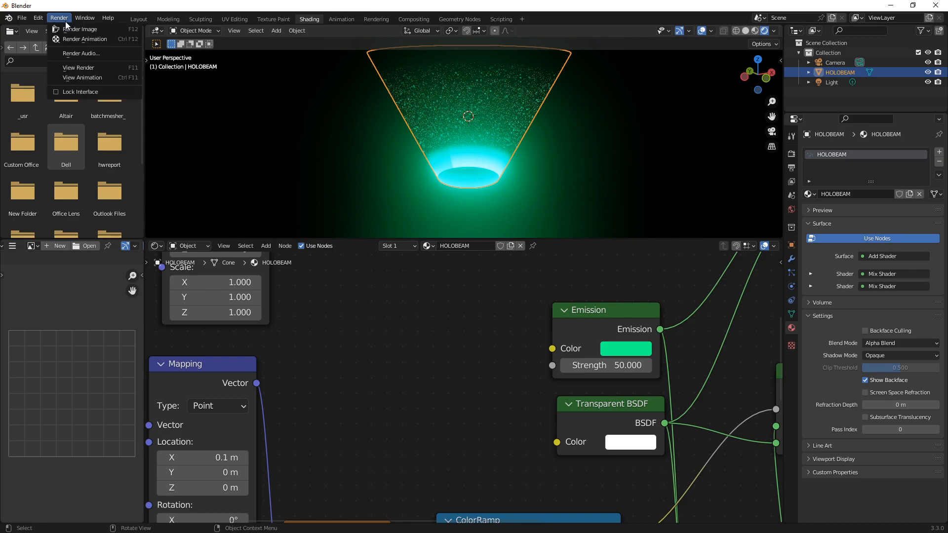
{"action": "left_click", "coordinate": [75, 29]}
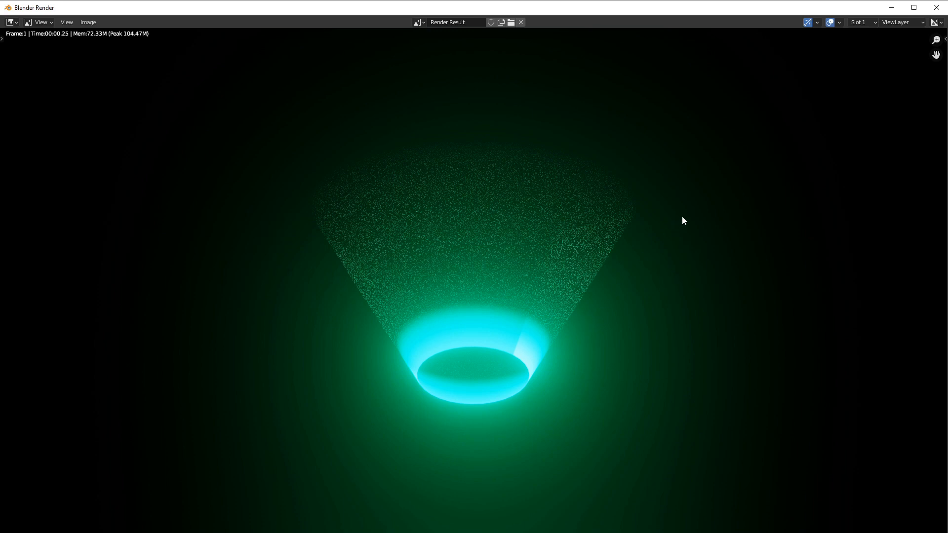
{"action": "left_click", "coordinate": [936, 8]}
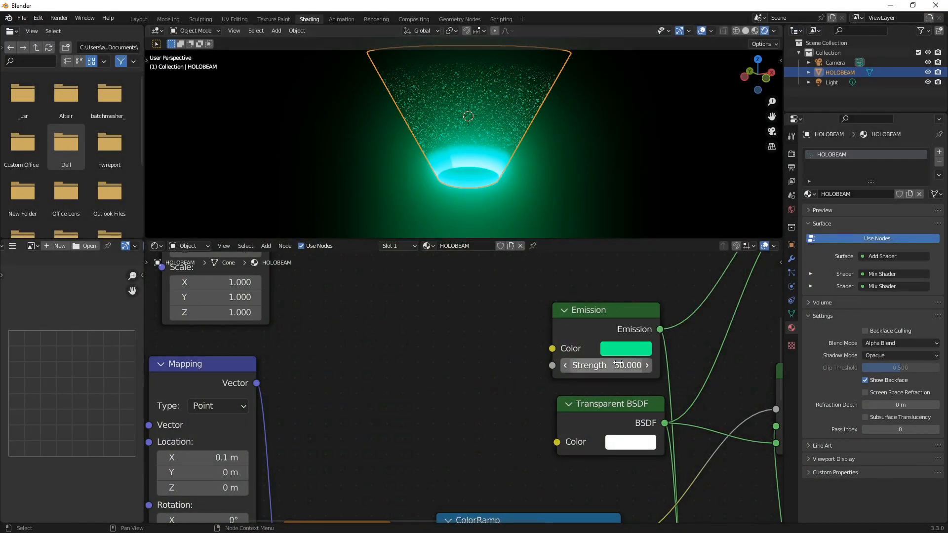
Set the Emission node's color to pure green (hue 0.333) and check it with a still render
{"action": "left_click", "coordinate": [617, 349]}
{"action": "left_click", "coordinate": [613, 156]}
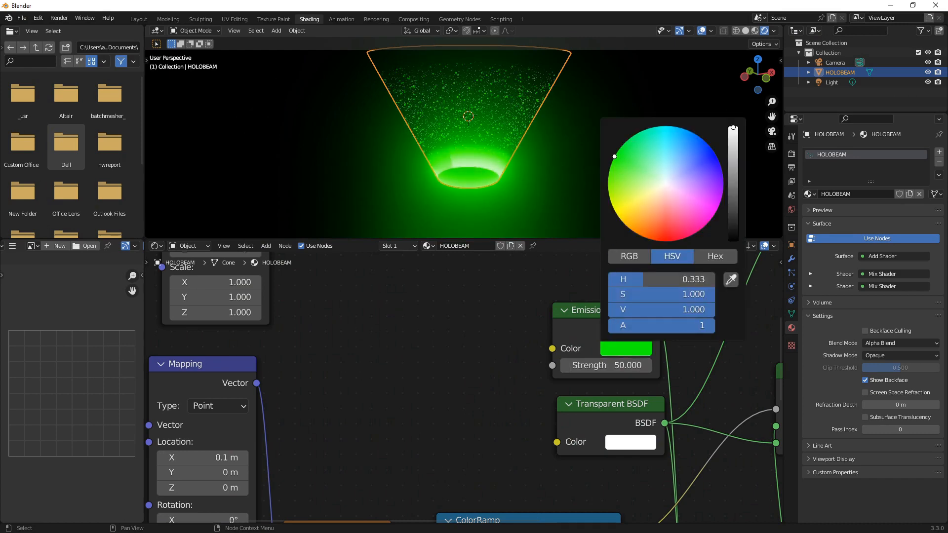
{"action": "middle_click_drag", "start_coordinate": [463, 103], "coordinate": [467, 148]}
{"action": "scroll", "coordinate": [435, 141], "scroll_direction": "down", "scroll_amount": 3}
{"action": "left_click", "coordinate": [60, 18]}
{"action": "left_click", "coordinate": [70, 29]}
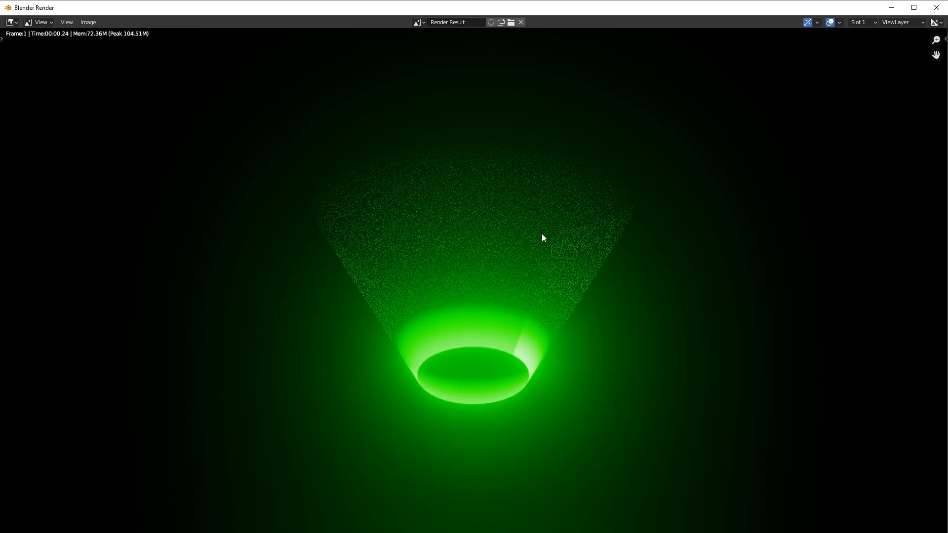
{"action": "left_click", "coordinate": [938, 11]}
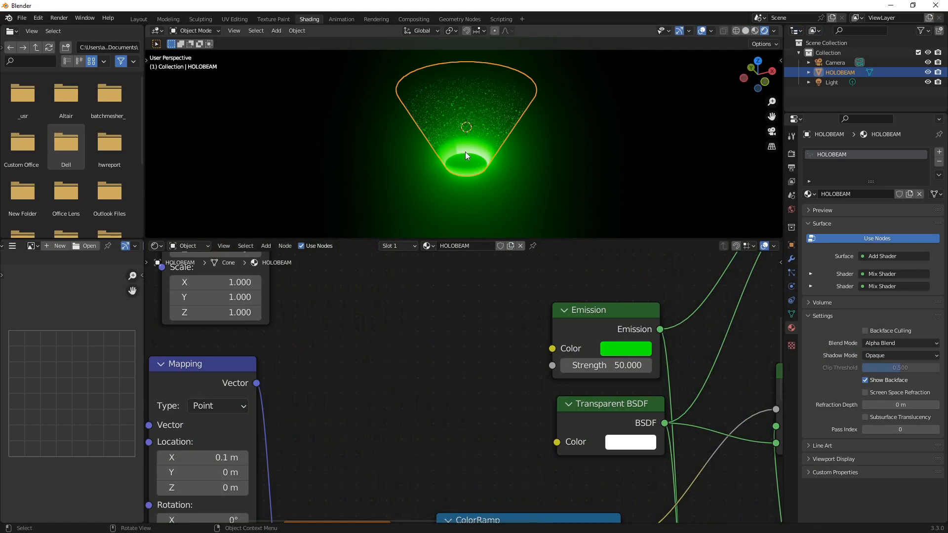
Try a different X scale on the Mapping node feeding the Gradient Texture and reset it to 1
{"action": "scroll", "coordinate": [468, 151], "scroll_direction": "up", "scroll_amount": 1}
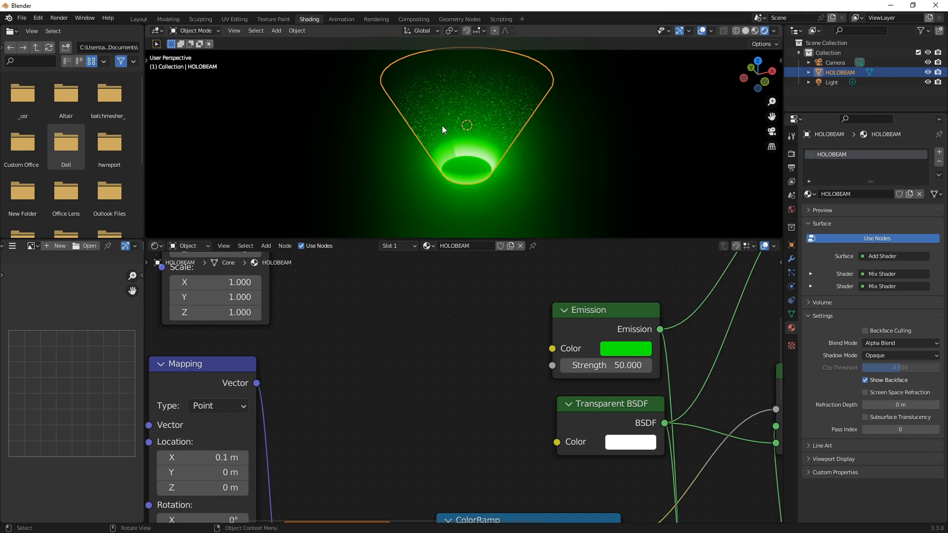
{"action": "scroll", "coordinate": [404, 409], "scroll_direction": "down", "scroll_amount": 2}
{"action": "middle_click_drag", "start_coordinate": [420, 418], "coordinate": [574, 400]}
{"action": "middle_click_drag", "start_coordinate": [533, 340], "coordinate": [550, 431]}
{"action": "scroll", "coordinate": [504, 395], "scroll_direction": "up", "scroll_amount": 3}
{"action": "middle_click_drag", "start_coordinate": [545, 328], "coordinate": [555, 351]}
{"action": "left_click_drag", "start_coordinate": [482, 416], "coordinate": [532, 416]}
{"action": "left_click", "coordinate": [484, 416]}
{"action": "type", "text": "1"}
{"action": "key", "text": "Return"}
Set the Z scale of the gradient's Mapping node to 0.9 and keyframe all three of its scale values
{"action": "mouse_move", "coordinate": [485, 440]}
{"action": "left_mouse_down"}
{"action": "mouse_move", "coordinate": [413, 439]}
{"action": "mouse_move", "coordinate": [485, 439]}
{"action": "left_mouse_up"}
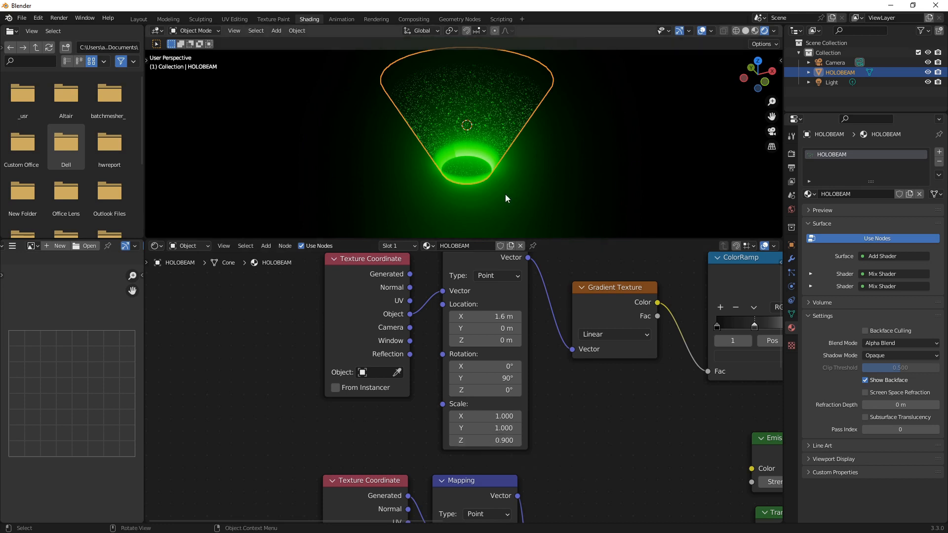
{"action": "right_click", "coordinate": [486, 438]}
{"action": "right_click", "coordinate": [488, 440]}
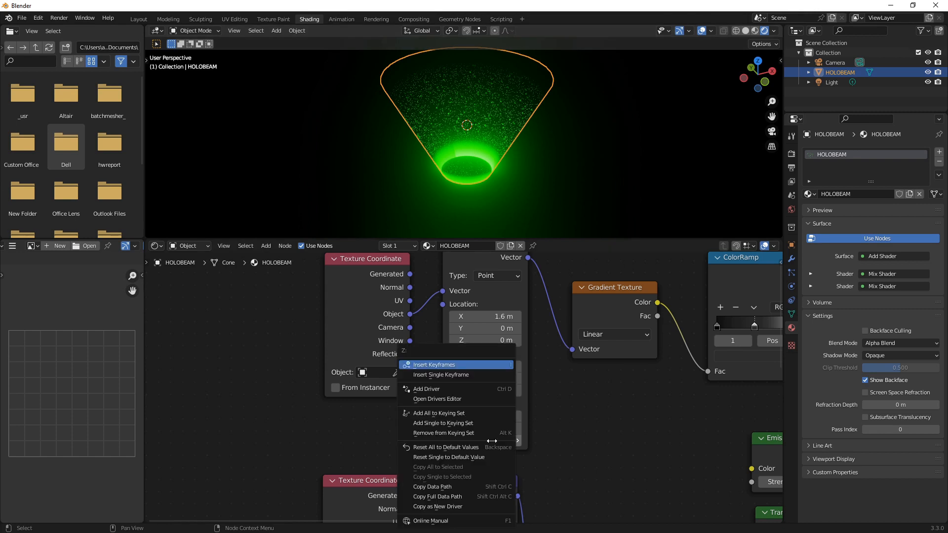
{"action": "left_click", "coordinate": [448, 366]}
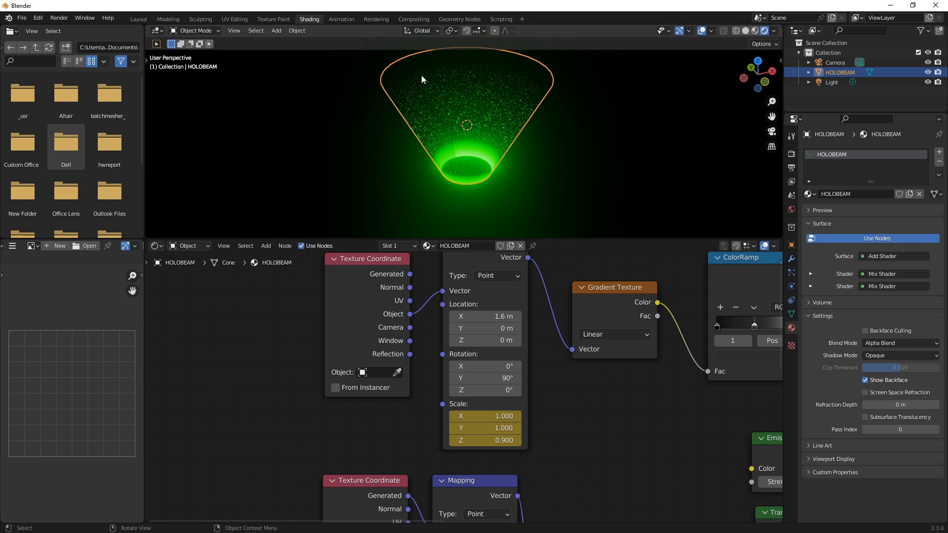
Delete the keyframes on the gradient Mapping node's scale and insert a single keyframe on its Z scale only
{"action": "left_click", "coordinate": [476, 265]}
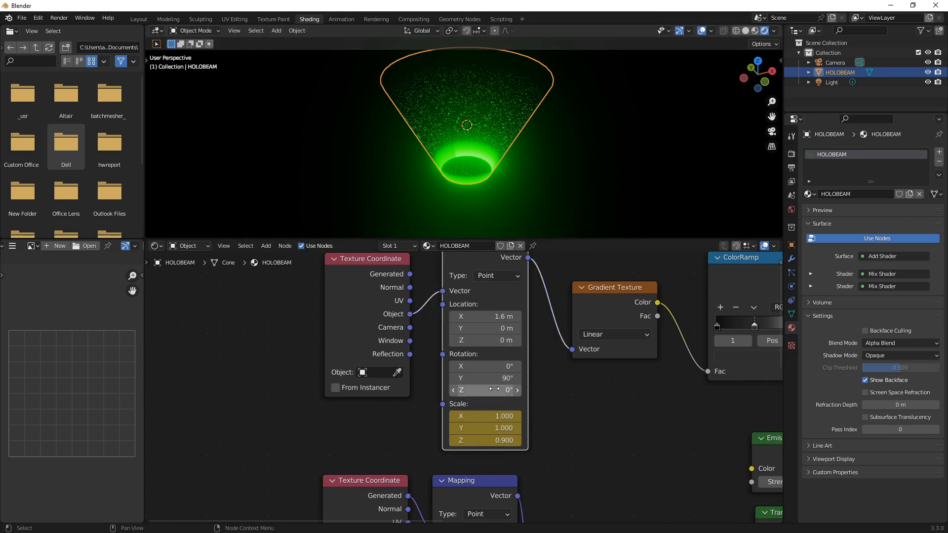
{"action": "right_click", "coordinate": [494, 423]}
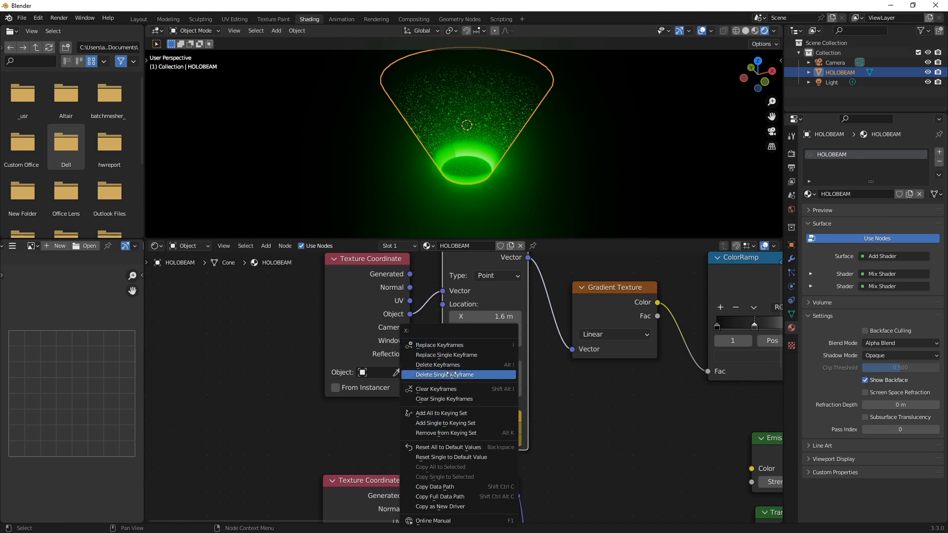
{"action": "left_click", "coordinate": [452, 374]}
{"action": "right_click", "coordinate": [452, 363]}
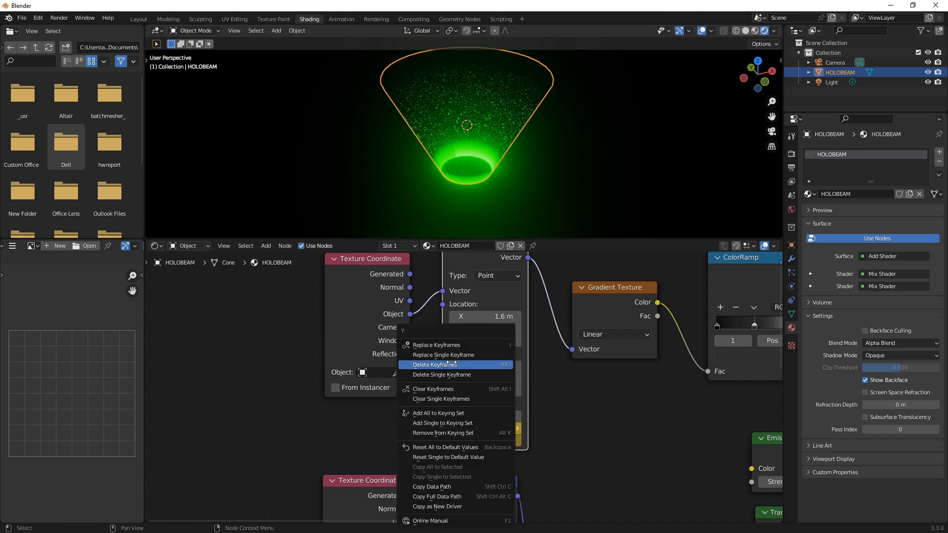
{"action": "left_click", "coordinate": [452, 365]}
{"action": "right_click", "coordinate": [445, 368]}
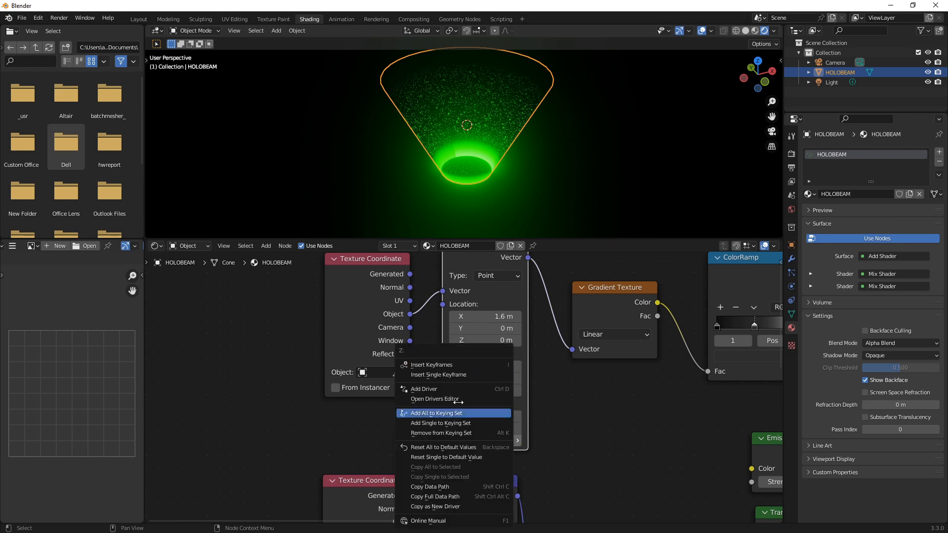
{"action": "left_click", "coordinate": [449, 375]}
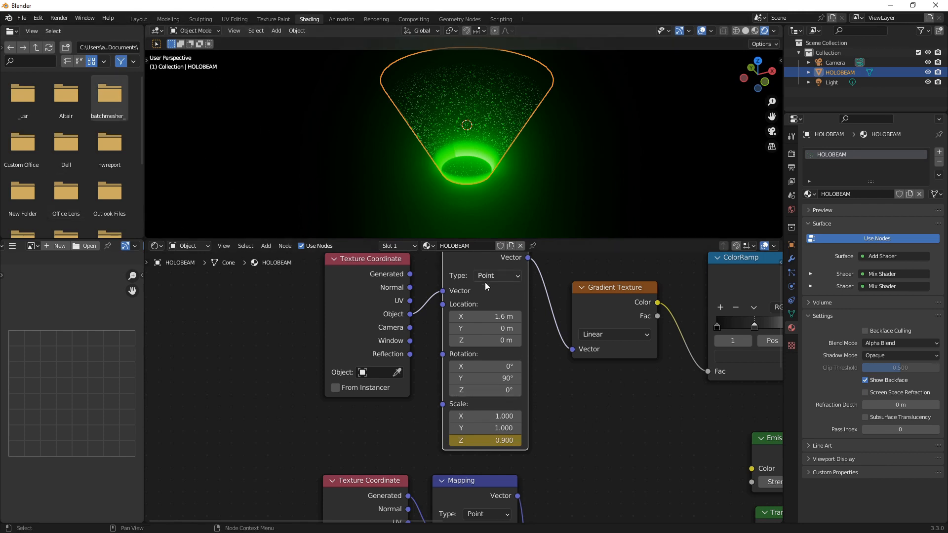
Switch to the Layout workspace, enlarging the Timeline area and changing it to the Graph Editor
{"action": "scroll", "coordinate": [489, 300], "scroll_direction": "down", "scroll_amount": 2}
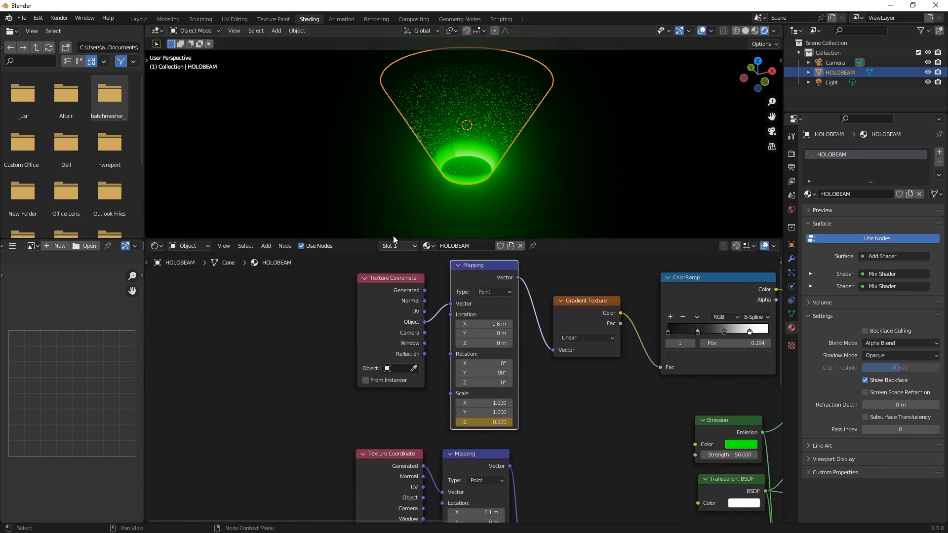
{"action": "left_click", "coordinate": [142, 20]}
{"action": "left_click_drag", "start_coordinate": [135, 485], "coordinate": [16, 281]}
{"action": "left_click", "coordinate": [14, 289]}
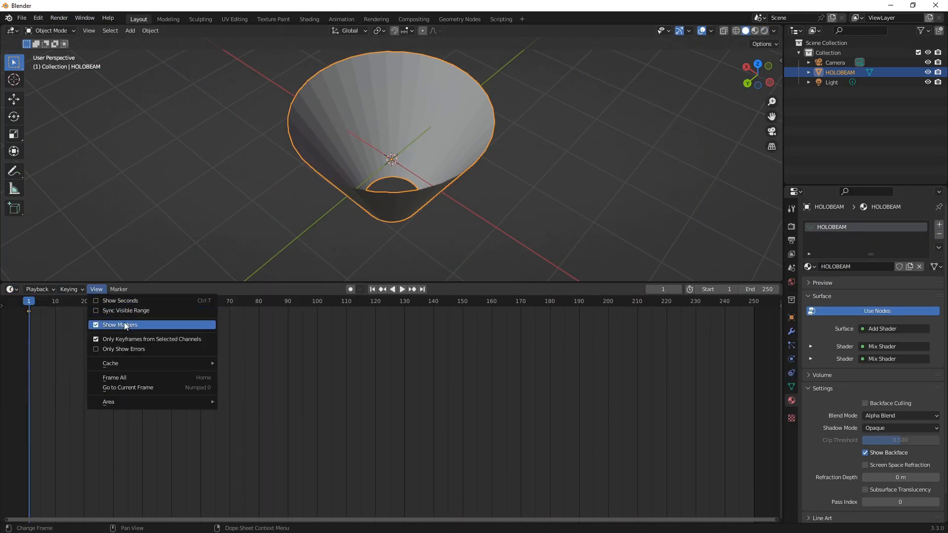
{"action": "left_click", "coordinate": [16, 290]}
{"action": "left_click", "coordinate": [127, 328]}
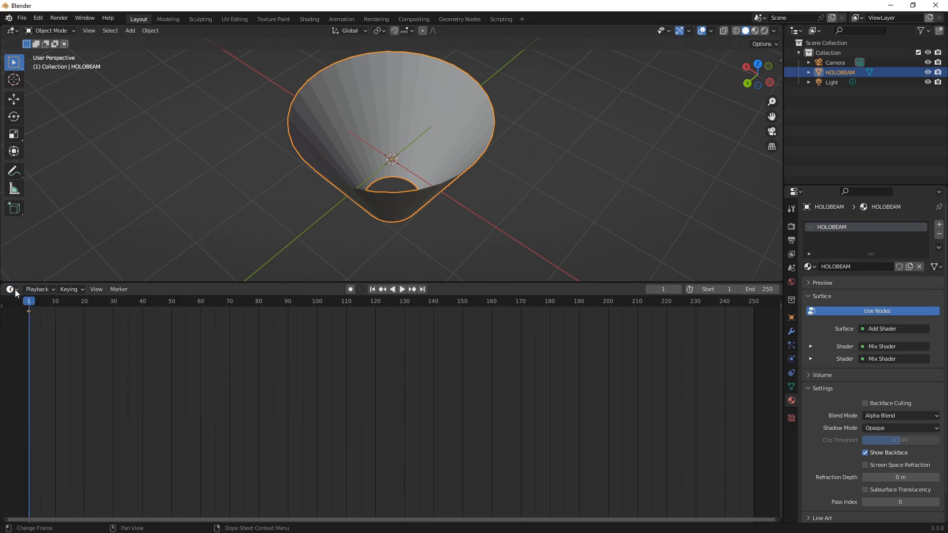
{"action": "left_click", "coordinate": [10, 289]}
{"action": "left_click", "coordinate": [135, 338]}
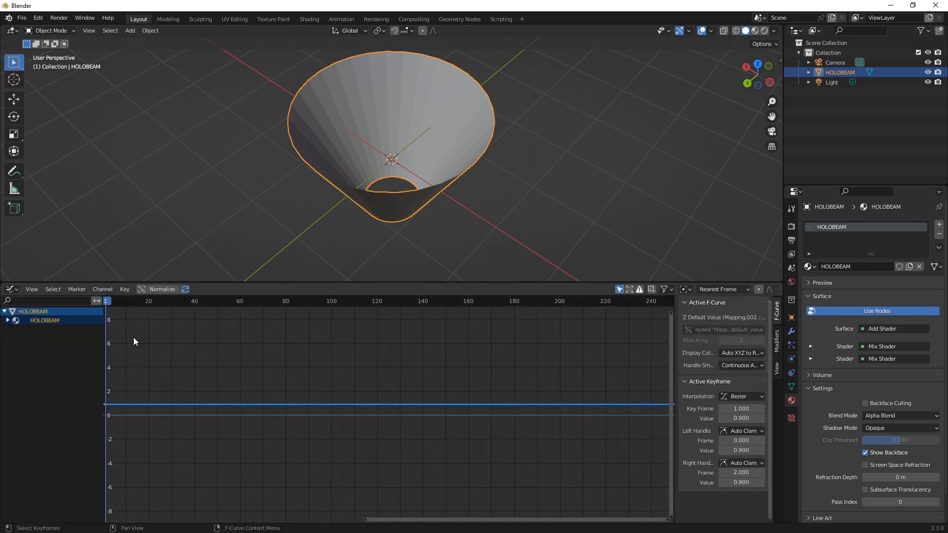
Expand the HOLOBEAM material's shader node tree channels and select the Z Default Value curve
{"action": "left_click", "coordinate": [8, 321]}
{"action": "left_click", "coordinate": [30, 329]}
{"action": "left_click", "coordinate": [12, 329]}
{"action": "left_click", "coordinate": [32, 339]}
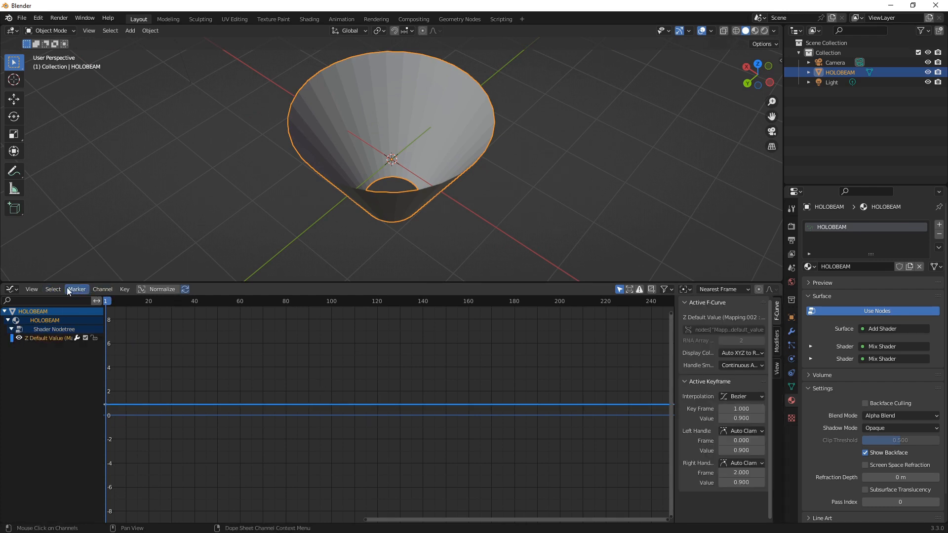
{"action": "left_click", "coordinate": [98, 289]}
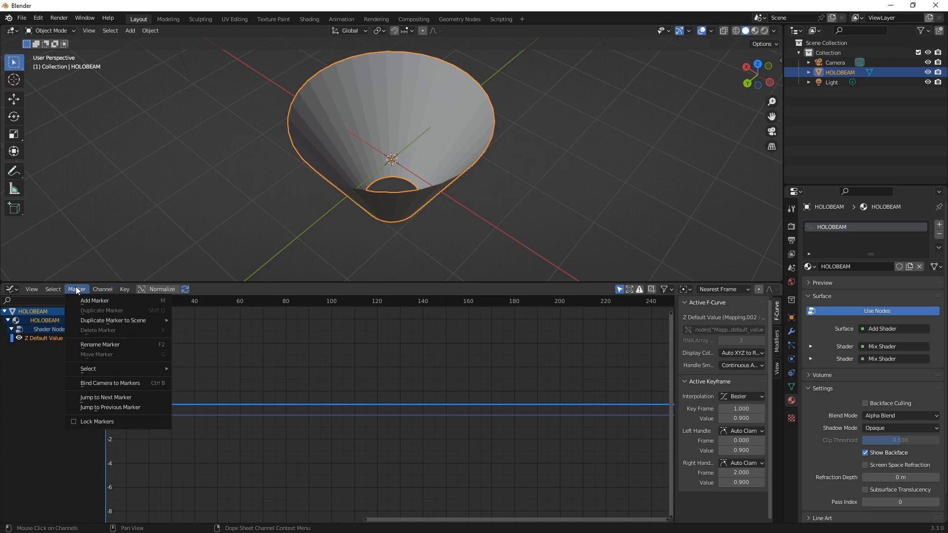
{"action": "mouse_move", "coordinate": [33, 290]}
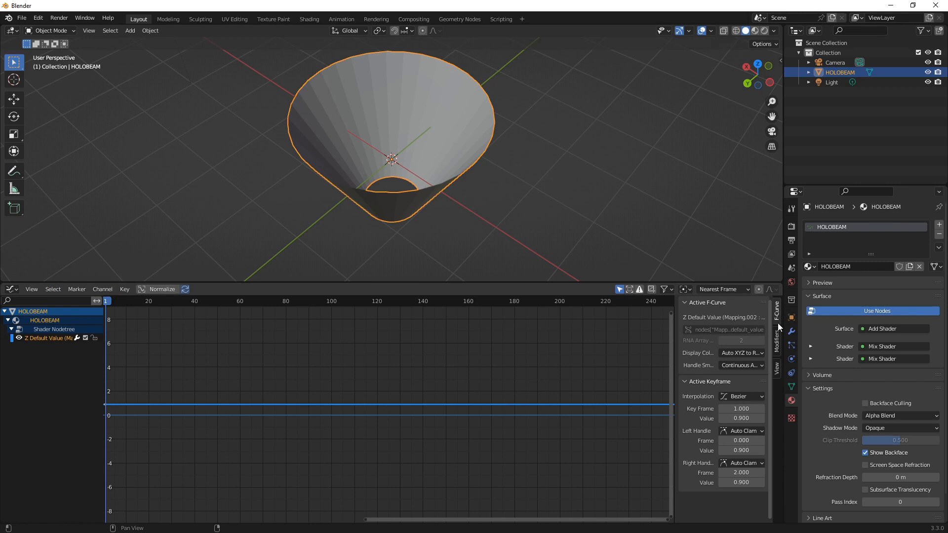
Add a Noise modifier to the Z Default Value curve and set its strength to 2.3
{"action": "left_click", "coordinate": [776, 341]}
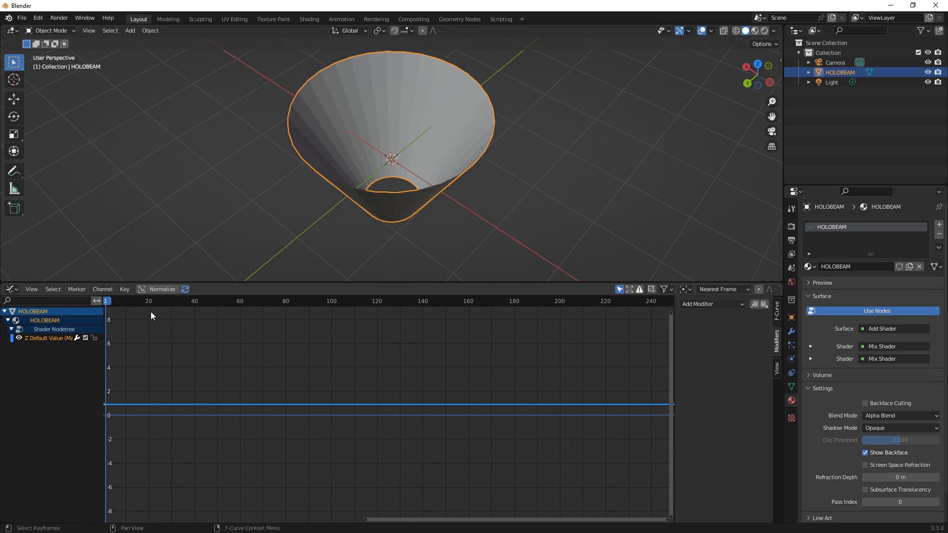
{"action": "left_click", "coordinate": [718, 303]}
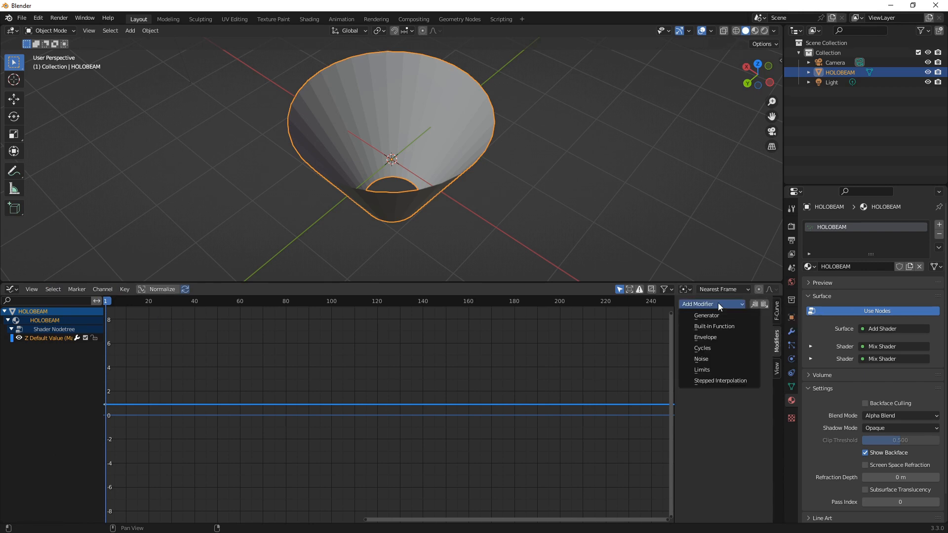
{"action": "left_click", "coordinate": [710, 358]}
{"action": "scroll", "coordinate": [294, 345], "scroll_direction": "up", "scroll_amount": 5}
{"action": "mouse_move", "coordinate": [726, 359]}
{"action": "left_mouse_down"}
{"action": "mouse_move", "coordinate": [765, 358]}
{"action": "mouse_move", "coordinate": [726, 358]}
{"action": "left_mouse_up"}
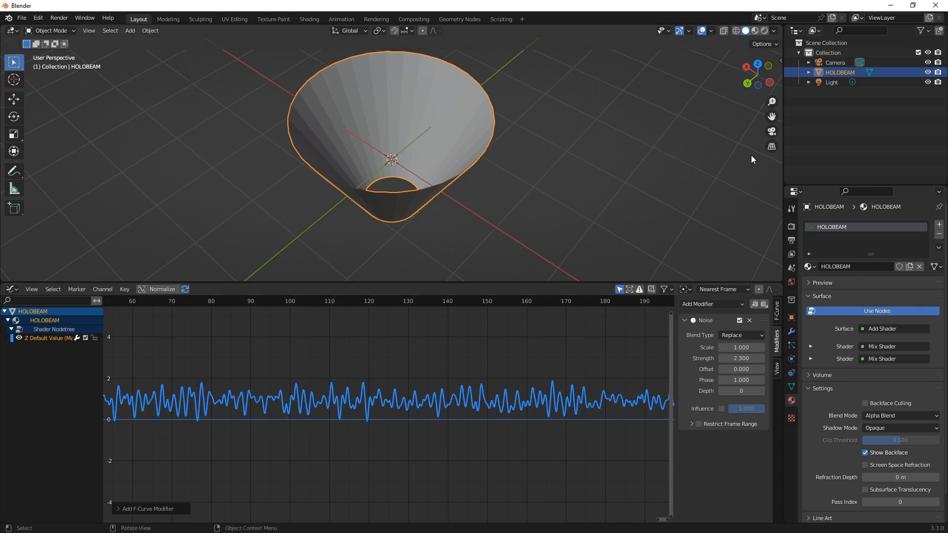
Show the viewport in rendered shading and set the Noise modifier's scale to 2.7, strength to 1.6 and offset to -0.6
{"action": "left_click", "coordinate": [765, 31]}
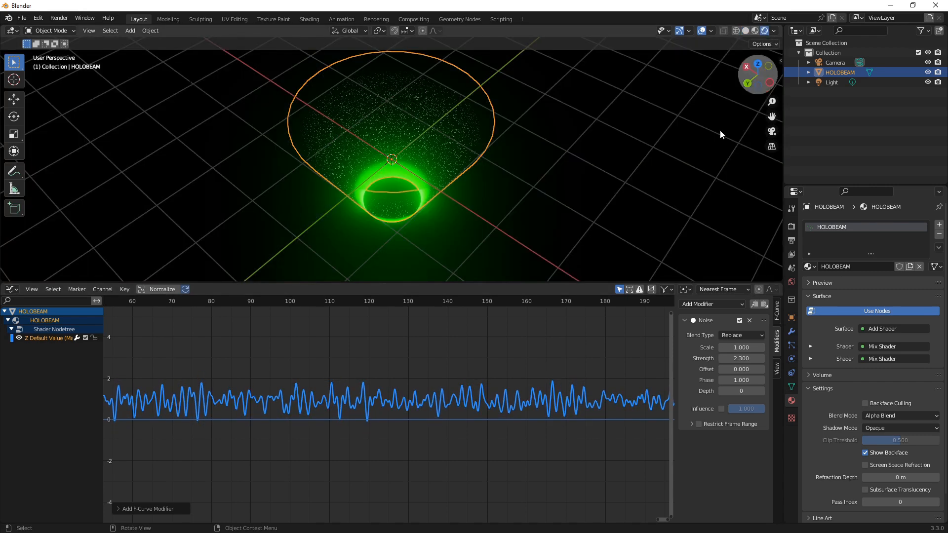
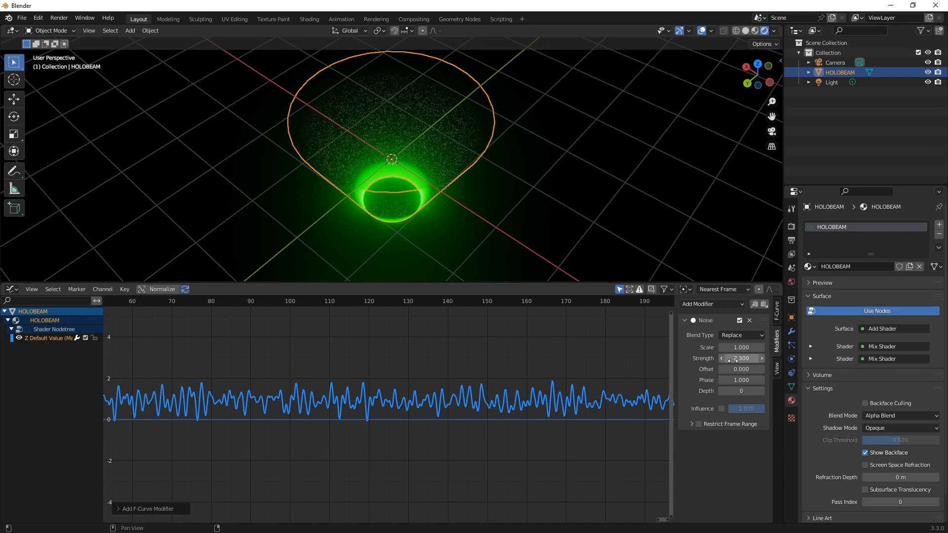
{"action": "left_click_drag", "start_coordinate": [740, 348], "coordinate": [785, 347]}
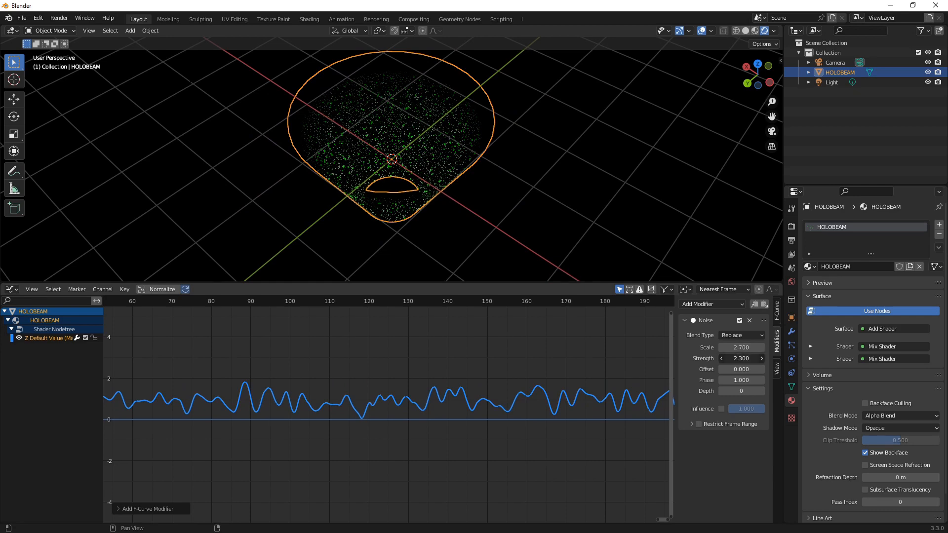
{"action": "left_click_drag", "start_coordinate": [750, 358], "coordinate": [733, 369]}
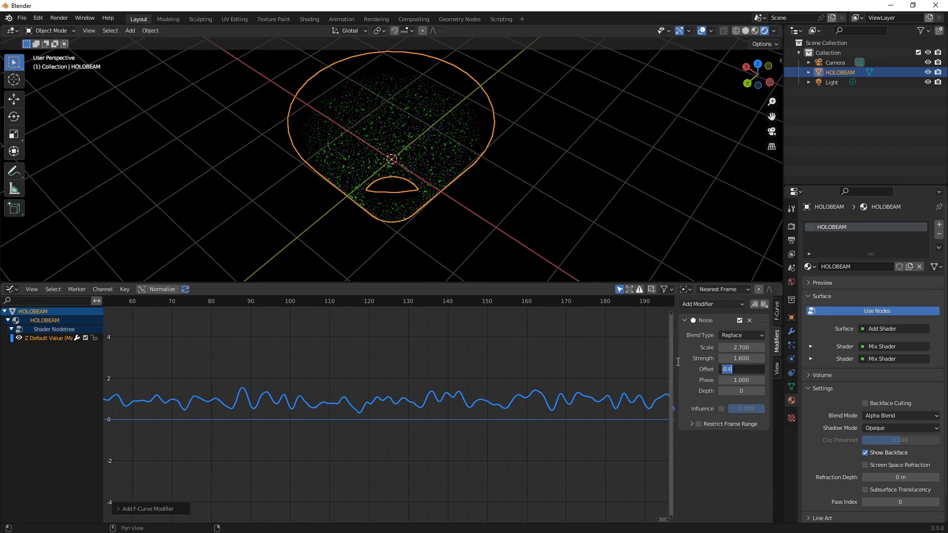
Change the Graph Editor area to the Timeline and play the animation to check the beam's flicker
{"action": "left_click", "coordinate": [11, 289]}
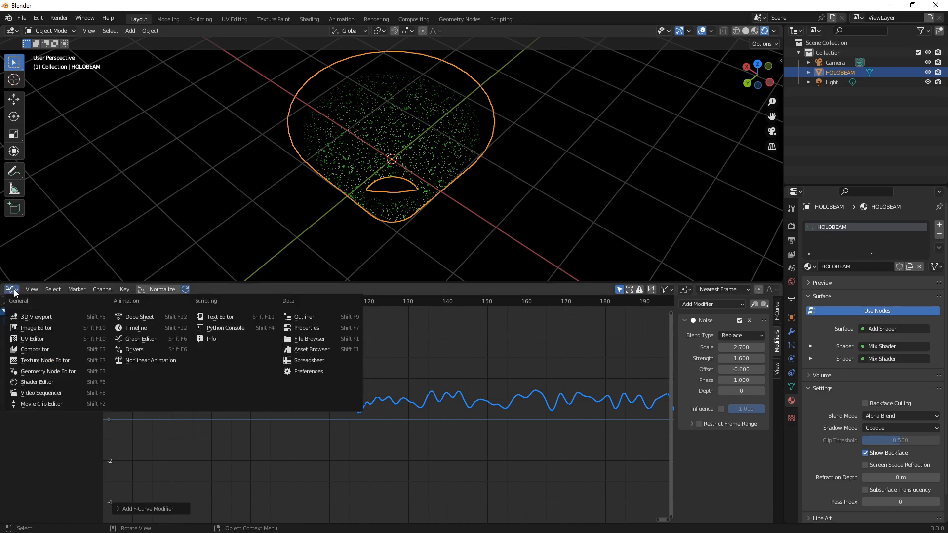
{"action": "left_click", "coordinate": [124, 326]}
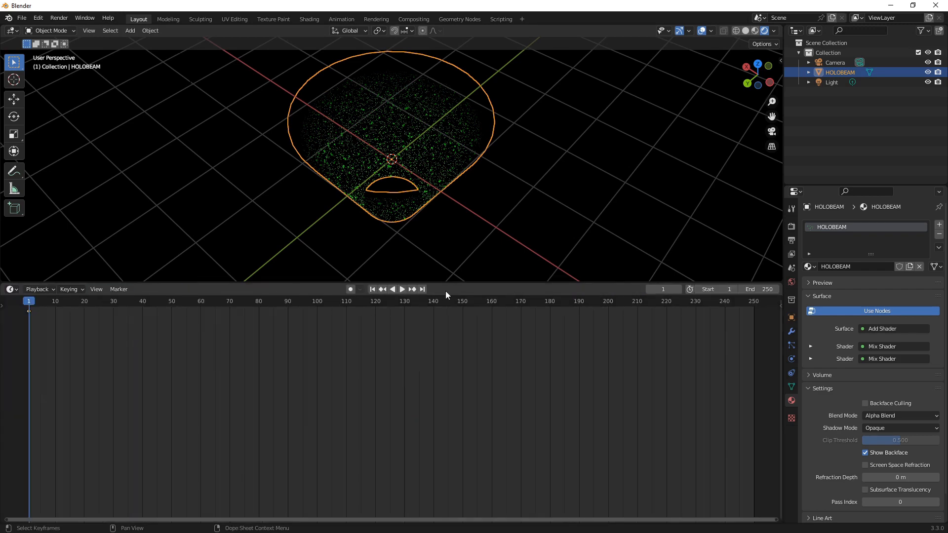
{"action": "key", "text": "space"}
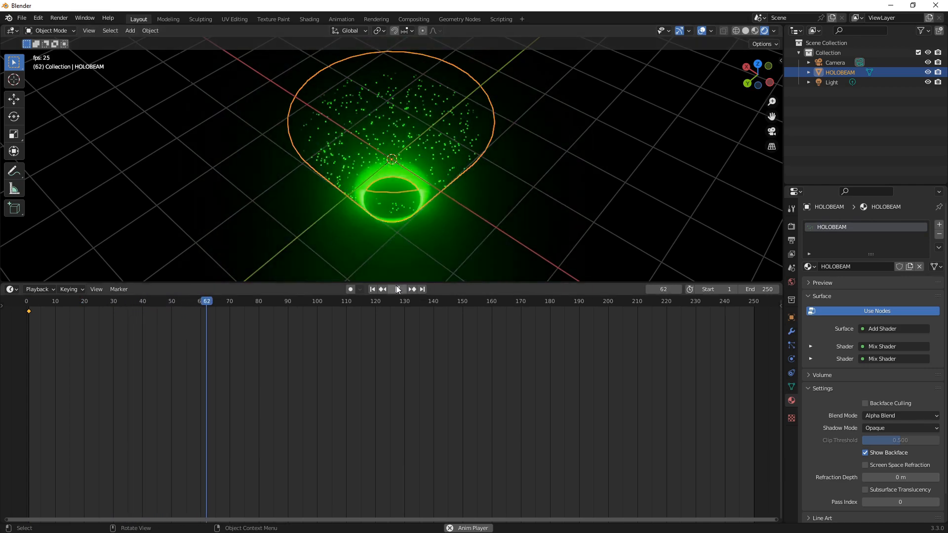
{"action": "key", "text": "space"}
Return to the Graph Editor and reduce the Noise modifier's strength for a subtler flicker
{"action": "left_click", "coordinate": [11, 289]}
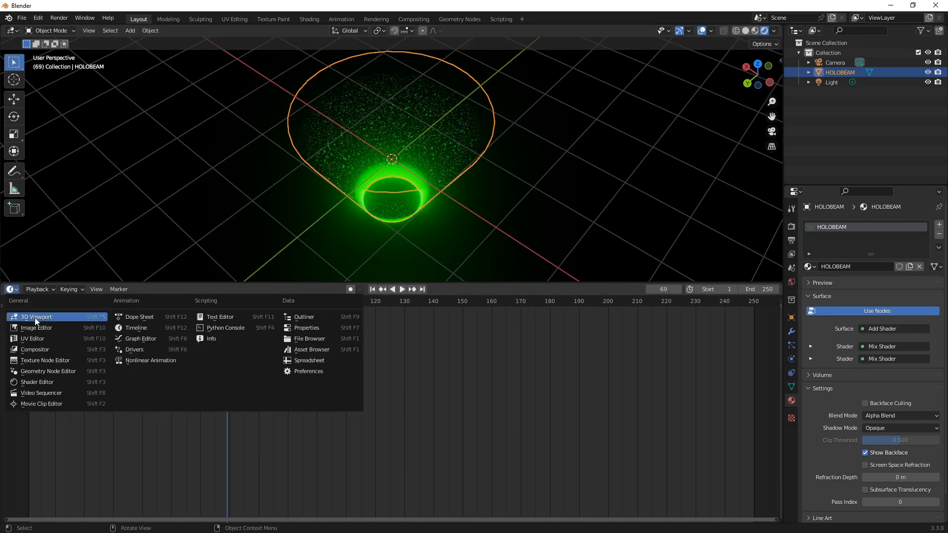
{"action": "left_click", "coordinate": [156, 341]}
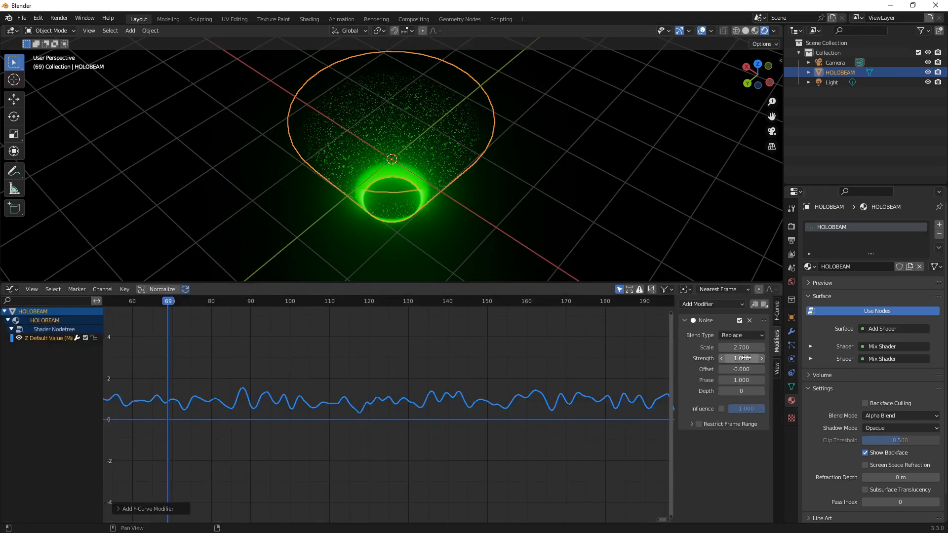
{"action": "left_click_drag", "start_coordinate": [741, 358], "coordinate": [736, 358]}
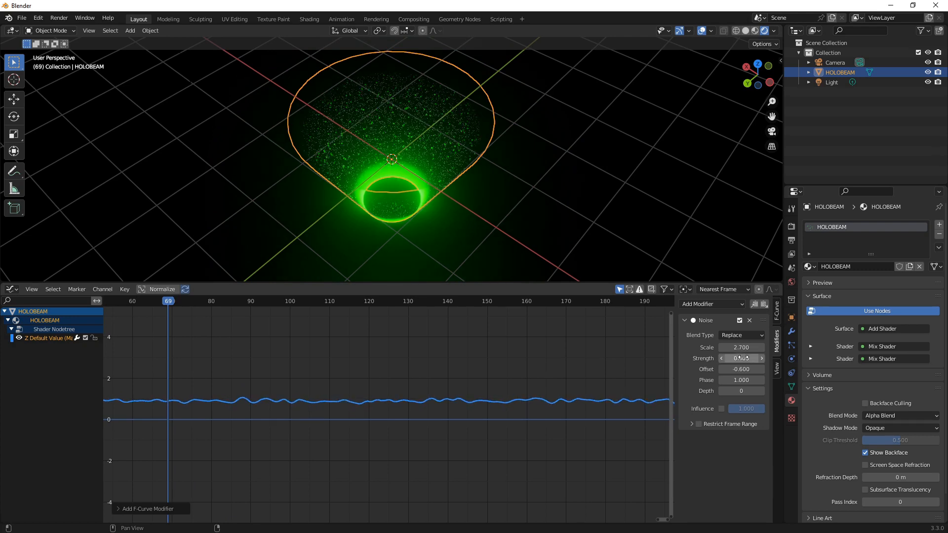
Change the Graph Editor area to the Timeline, play the animation to check the subtler flicker, and rewind to frame 1
{"action": "left_click", "coordinate": [12, 289]}
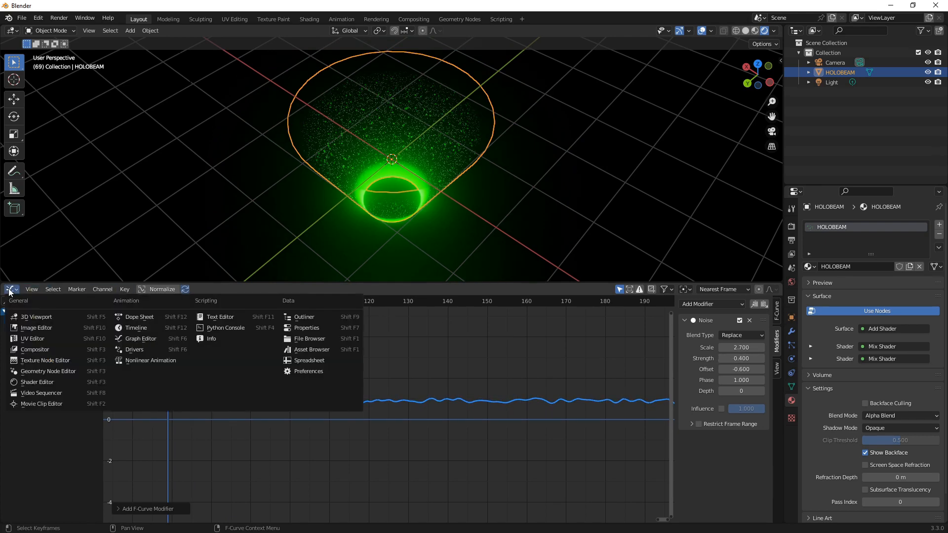
{"action": "left_click", "coordinate": [134, 328]}
{"action": "left_click", "coordinate": [406, 289]}
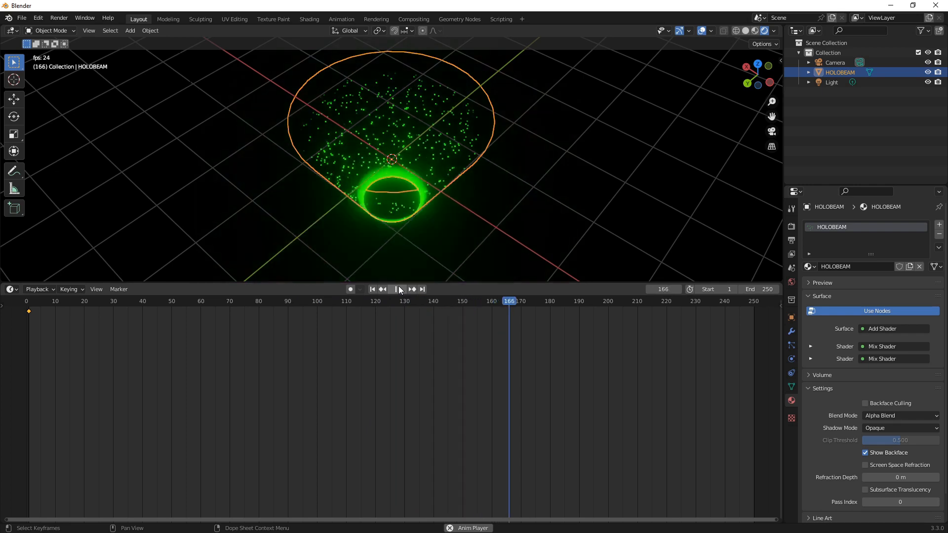
{"action": "left_click", "coordinate": [398, 289]}
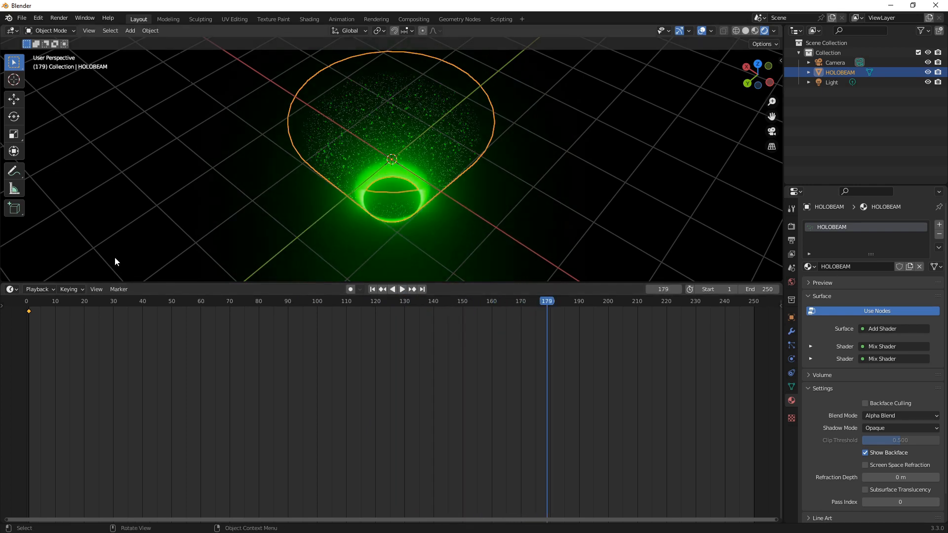
{"action": "left_click", "coordinate": [370, 289]}
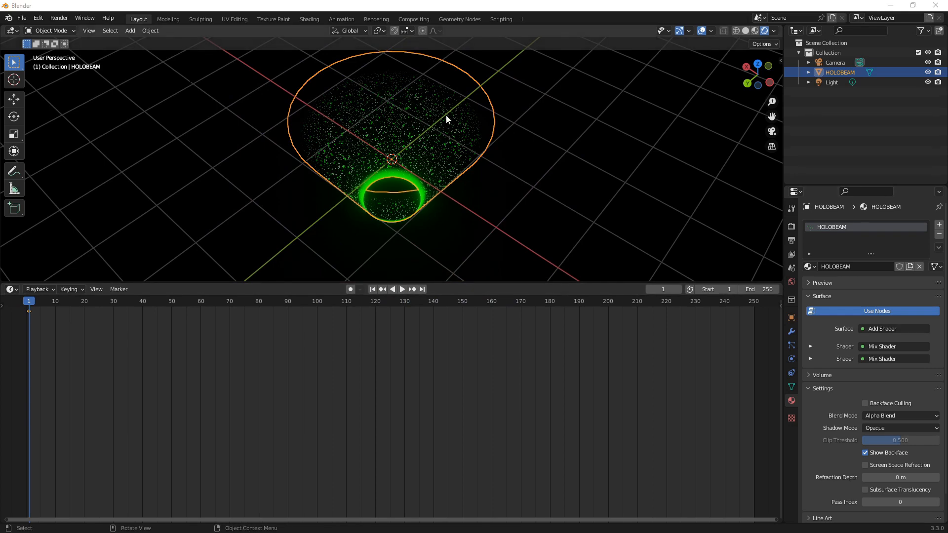
In the Shading workspace, insert a keyframe on the Voronoi Texture node's Scale at frame 1
{"action": "middle_click_drag", "start_coordinate": [417, 206], "coordinate": [401, 174]}
{"action": "left_click", "coordinate": [315, 20]}
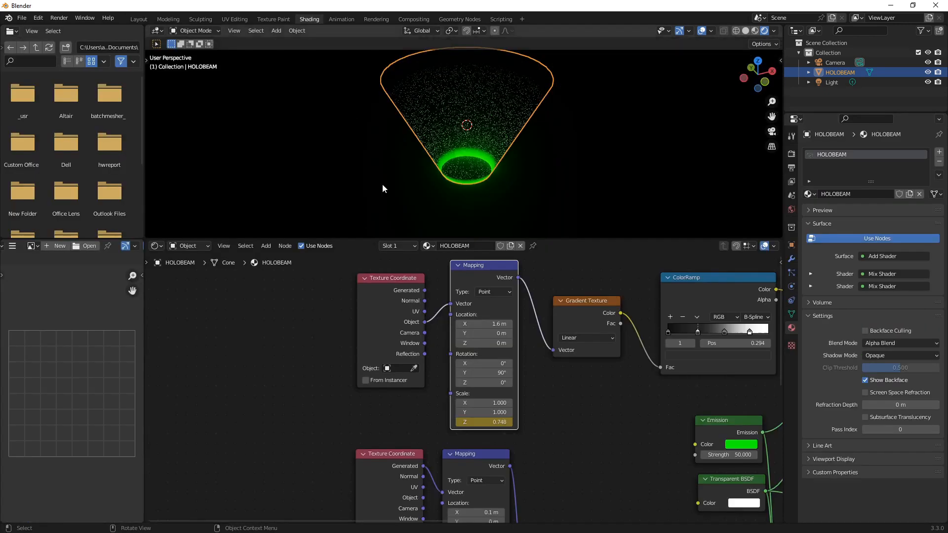
{"action": "scroll", "coordinate": [539, 392], "scroll_direction": "down", "scroll_amount": 6}
{"action": "middle_click_drag", "start_coordinate": [556, 439], "coordinate": [457, 330]}
{"action": "scroll", "coordinate": [451, 414], "scroll_direction": "up", "scroll_amount": 2}
{"action": "middle_click_drag", "start_coordinate": [506, 448], "coordinate": [553, 341]}
{"action": "scroll", "coordinate": [441, 402], "scroll_direction": "up", "scroll_amount": 6}
{"action": "left_click_drag", "start_coordinate": [458, 452], "coordinate": [455, 451]}
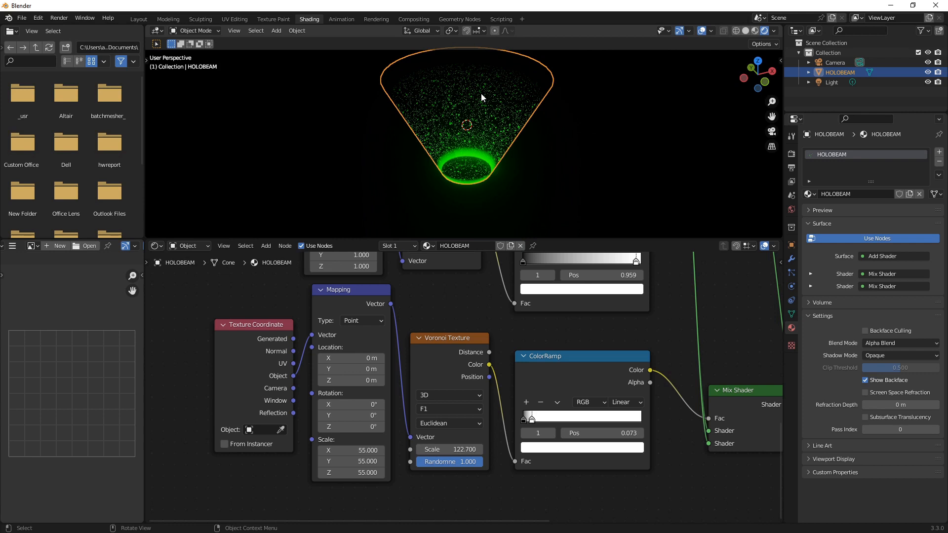
{"action": "right_click", "coordinate": [446, 450]}
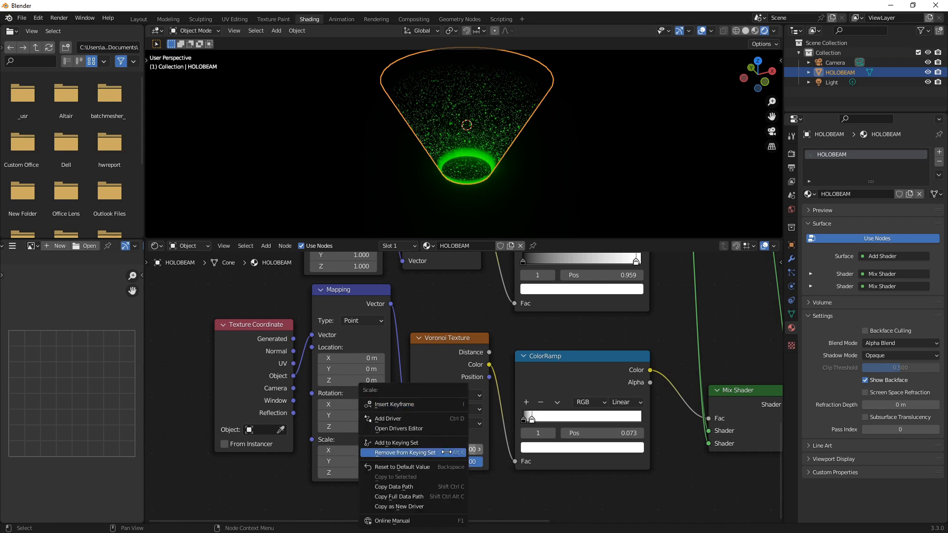
{"action": "left_click", "coordinate": [403, 404]}
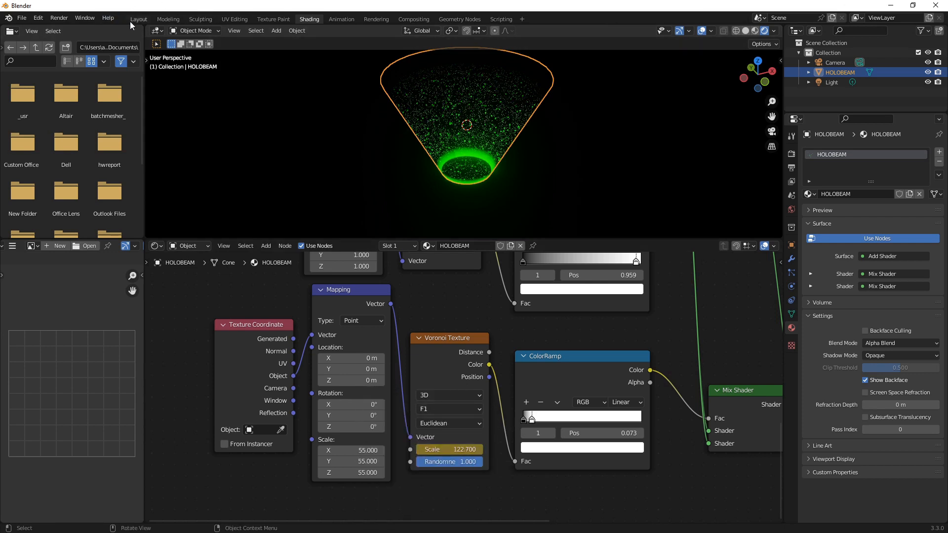
Change the Layout workspace's Timeline to the Graph Editor and select the Voronoi Texture node to list its animation curve there
{"action": "left_click", "coordinate": [138, 20]}
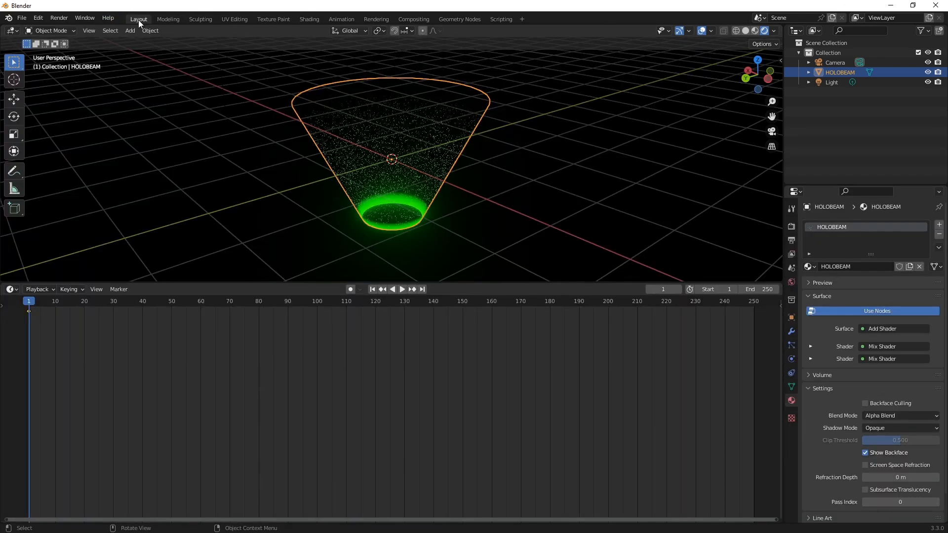
{"action": "left_click", "coordinate": [18, 288]}
{"action": "left_click", "coordinate": [15, 291]}
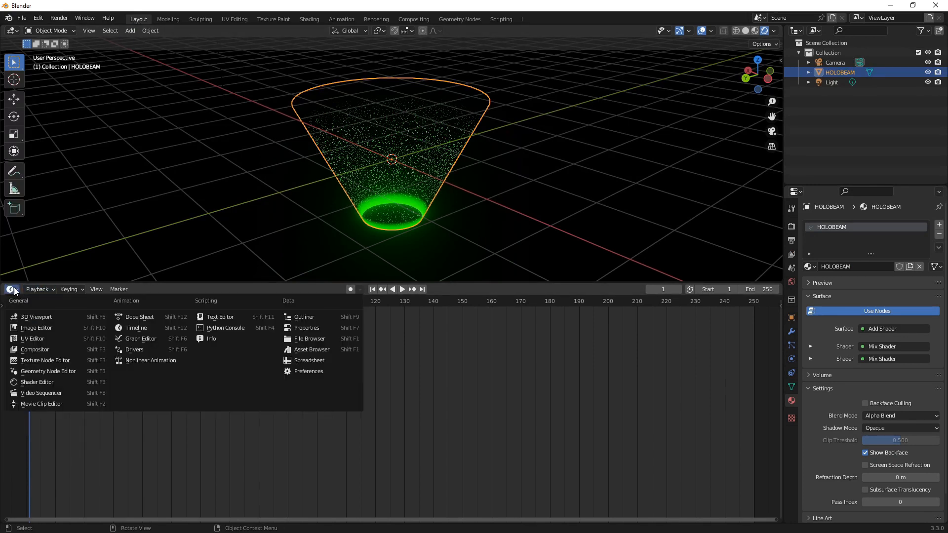
{"action": "left_click", "coordinate": [138, 338]}
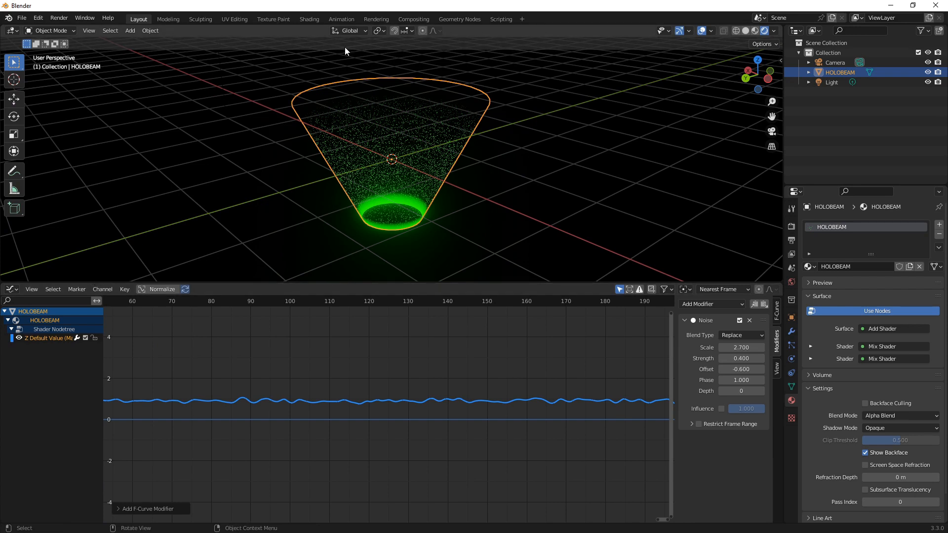
{"action": "left_click", "coordinate": [310, 20]}
{"action": "left_click", "coordinate": [446, 337]}
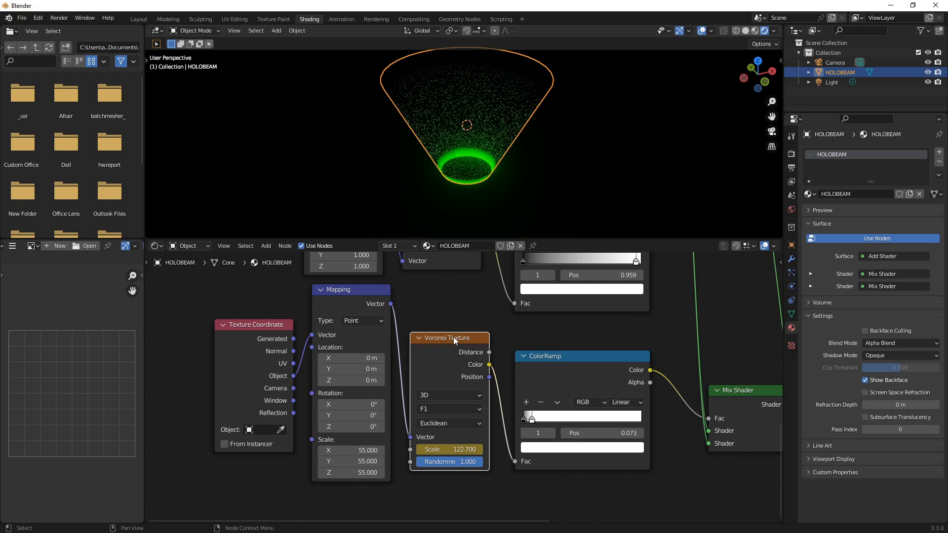
{"action": "left_click", "coordinate": [140, 20]}
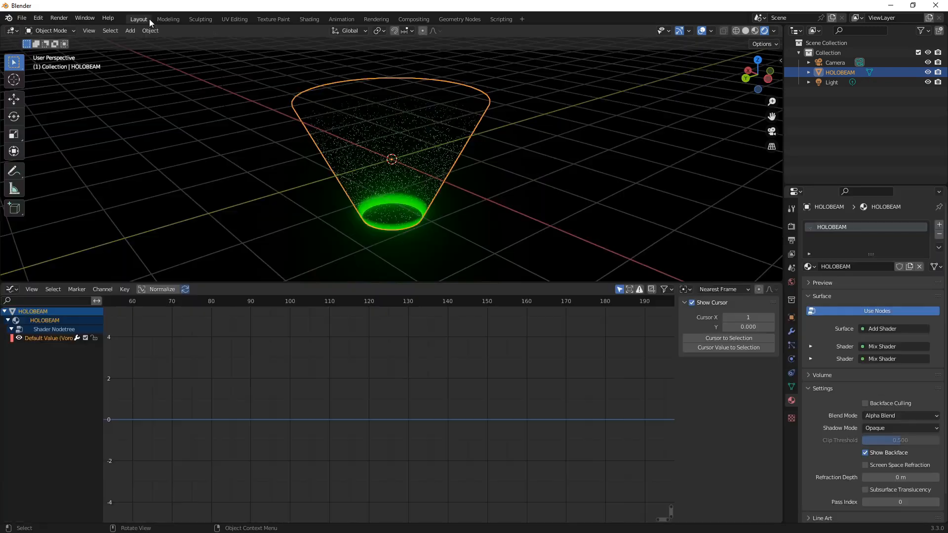
Add a Noise modifier to the Voronoi Texture's Default Value curve
{"action": "left_click", "coordinate": [54, 338]}
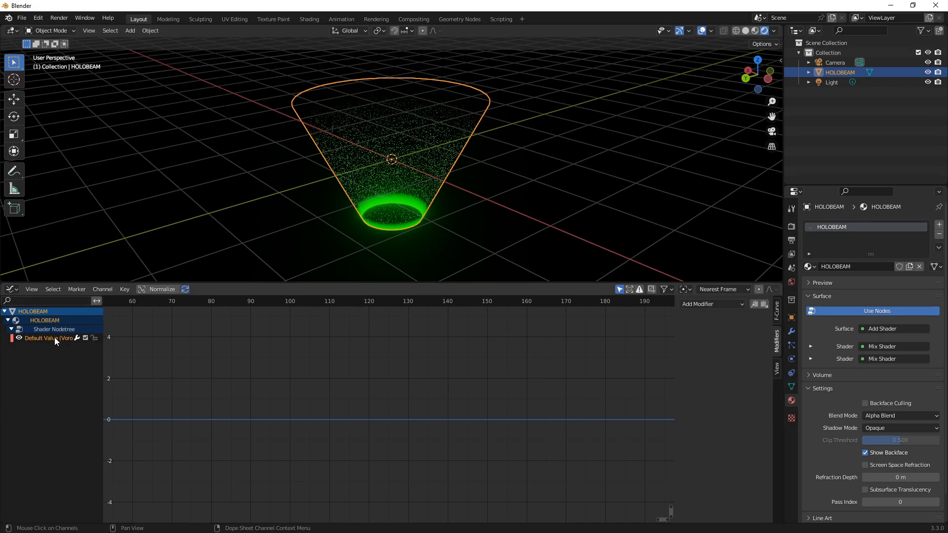
{"action": "left_click", "coordinate": [737, 306]}
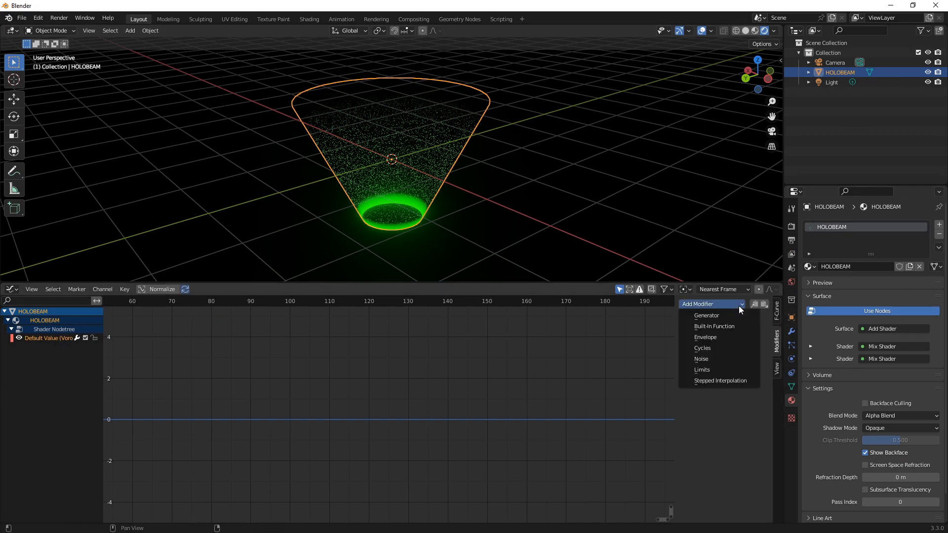
{"action": "left_click", "coordinate": [709, 357]}
Set the Voronoi curve's Noise modifier to scale -2.0 and strength 20.3, and move the playhead to frame 2
{"action": "key", "text": "Home"}
{"action": "middle_click_drag", "start_coordinate": [297, 467], "coordinate": [321, 514]}
{"action": "scroll", "coordinate": [309, 432], "scroll_direction": "down", "scroll_amount": 20}
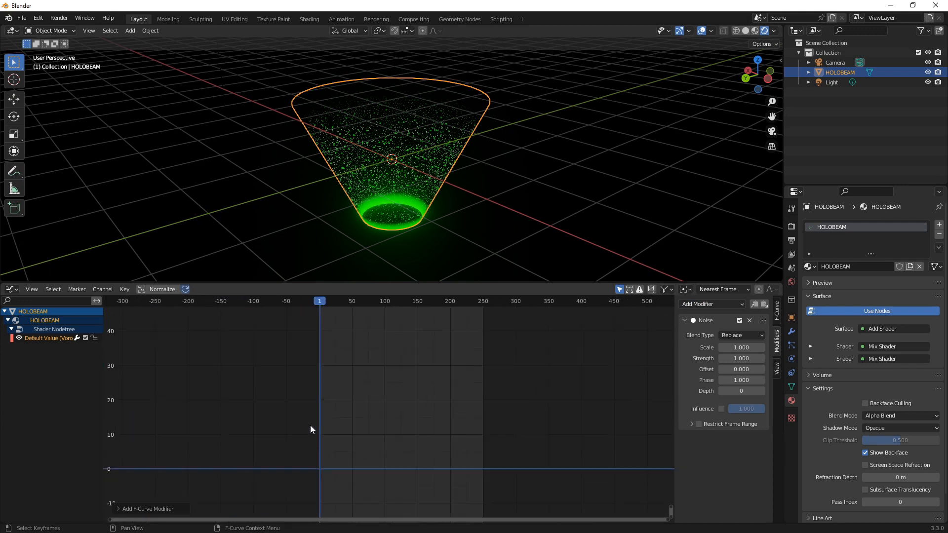
{"action": "middle_click_drag", "start_coordinate": [373, 379], "coordinate": [354, 458]}
{"action": "scroll", "coordinate": [360, 422], "scroll_direction": "up", "scroll_amount": 7}
{"action": "scroll", "coordinate": [362, 419], "scroll_direction": "up", "scroll_amount": 20}
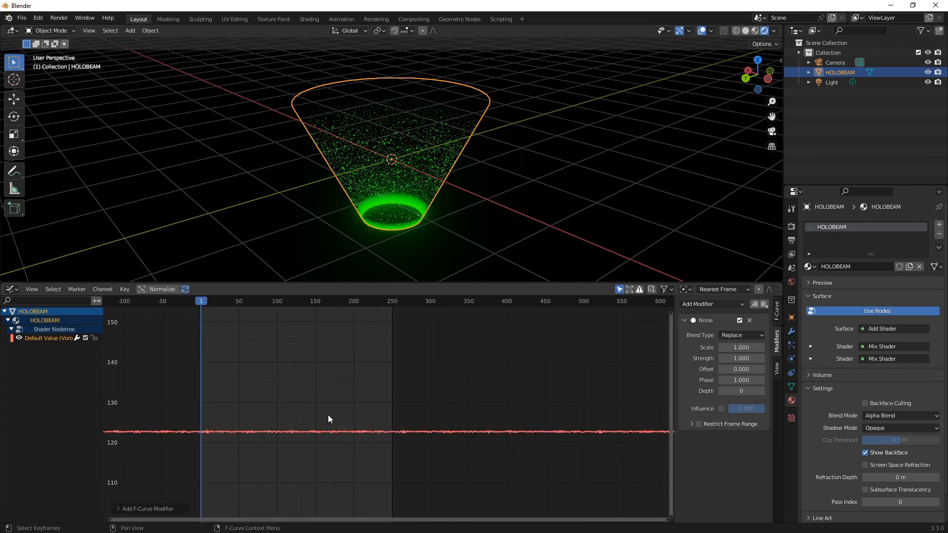
{"action": "middle_click_drag", "start_coordinate": [259, 405], "coordinate": [482, 372]}
{"action": "scroll", "coordinate": [464, 372], "scroll_direction": "up", "scroll_amount": 6}
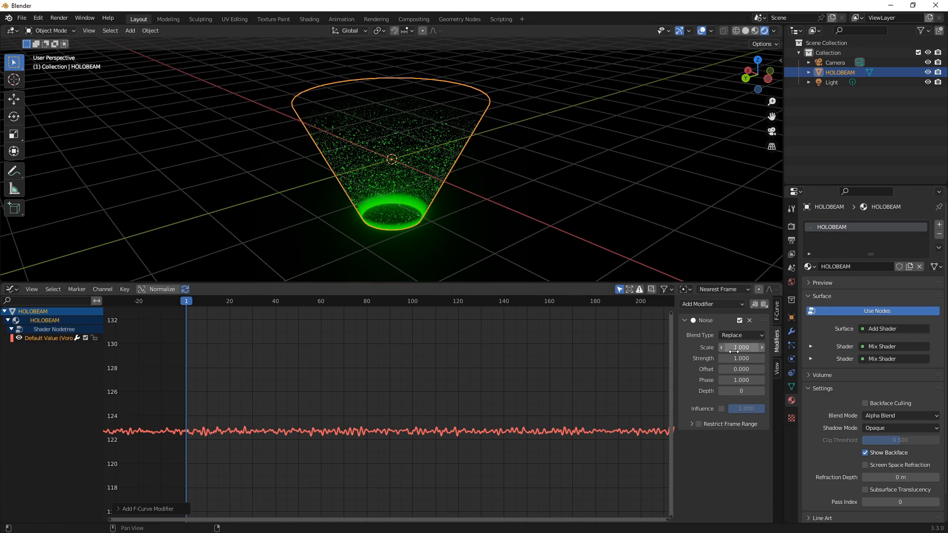
{"action": "left_click_drag", "start_coordinate": [740, 351], "coordinate": [780, 358]}
{"action": "left_click_drag", "start_coordinate": [183, 302], "coordinate": [188, 322]}
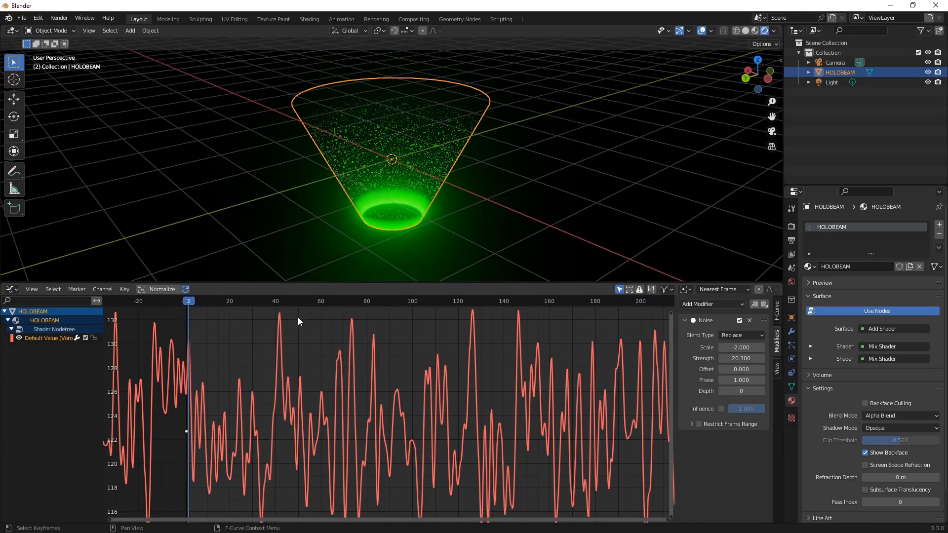
Switch the Graph Editor area to the Timeline, play the animation to check the particle movement, and return to frame 1
{"action": "left_click", "coordinate": [7, 291]}
{"action": "left_click", "coordinate": [126, 327]}
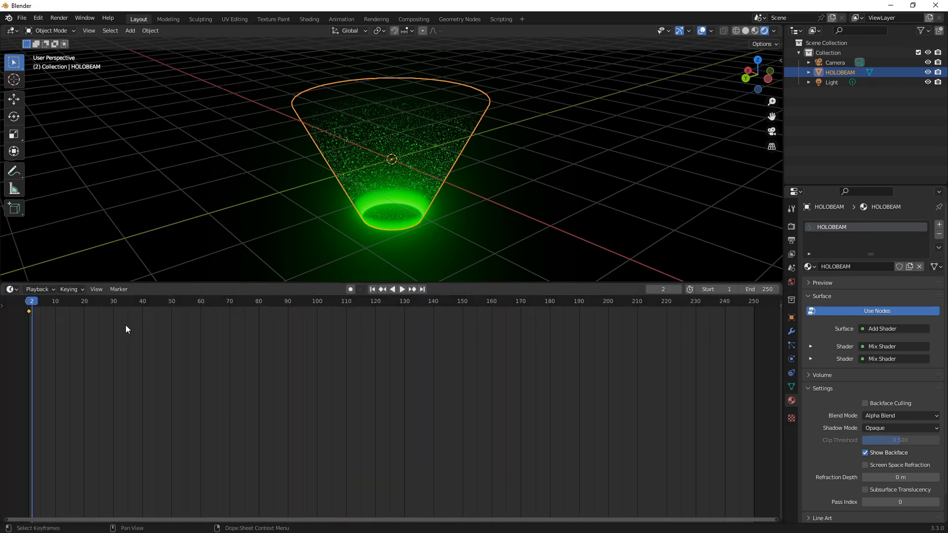
{"action": "left_click", "coordinate": [401, 290]}
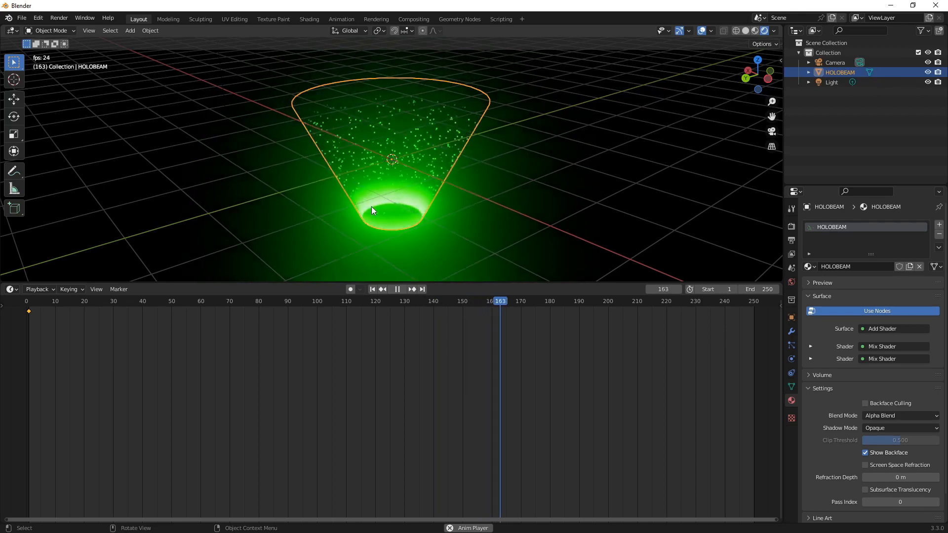
{"action": "left_click", "coordinate": [397, 289]}
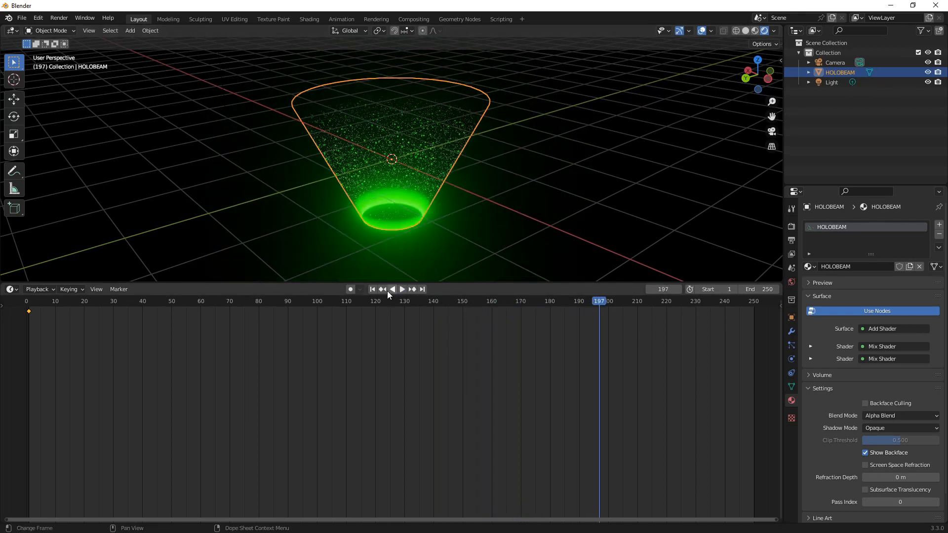
{"action": "left_click", "coordinate": [372, 290]}
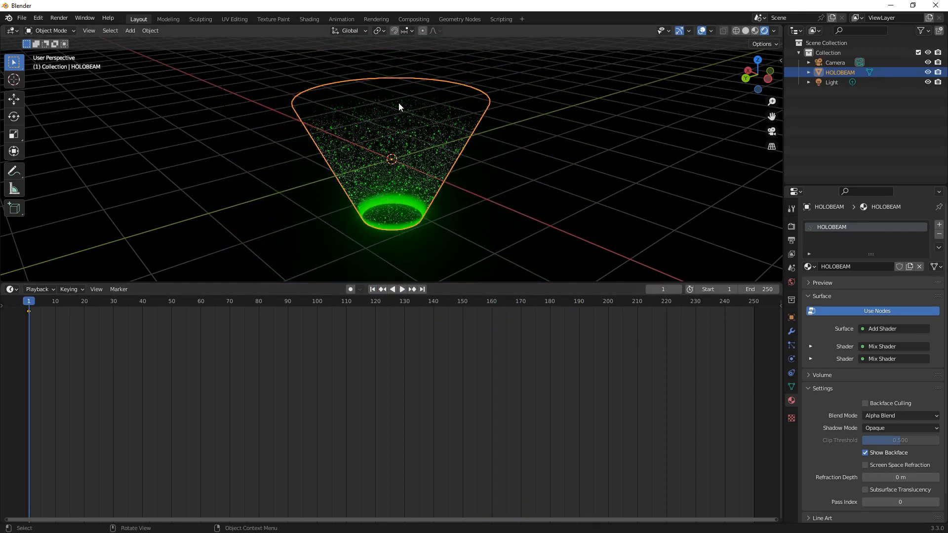
In the Shading workspace, select the Mapping node with the keyframed Z scale that feeds the upper Gradient Texture
{"action": "left_click", "coordinate": [302, 19]}
{"action": "scroll", "coordinate": [463, 380], "scroll_direction": "down", "scroll_amount": 5}
{"action": "middle_click_drag", "start_coordinate": [482, 351], "coordinate": [481, 404]}
{"action": "scroll", "coordinate": [520, 374], "scroll_direction": "up", "scroll_amount": 6}
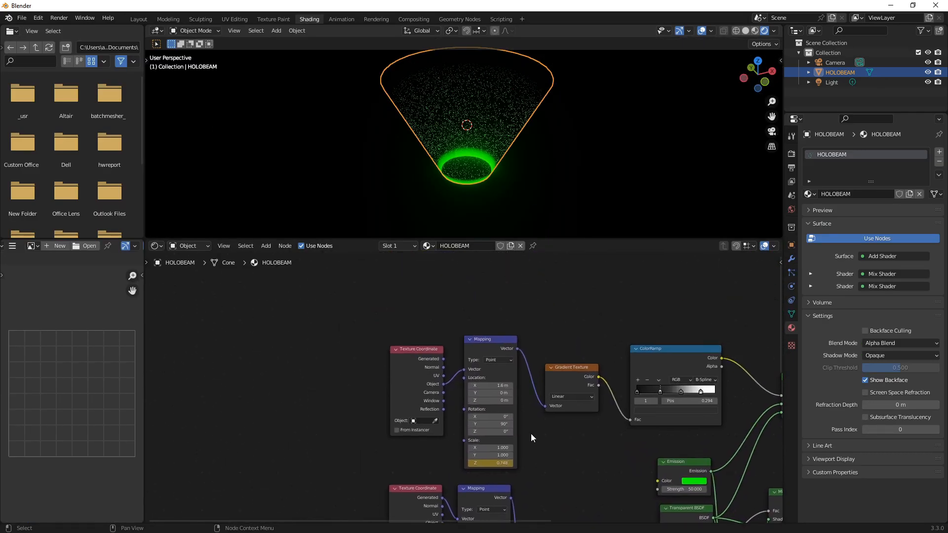
{"action": "left_click", "coordinate": [507, 326]}
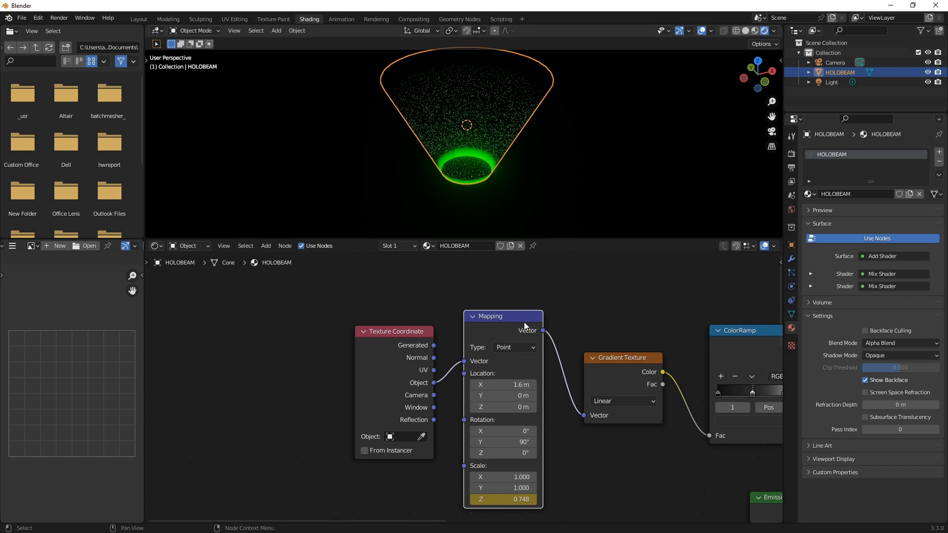
Examine the holobeam material's node tree, from the gradient mappings through the color ramps to the mix and add shaders
{"action": "middle_click_drag", "start_coordinate": [631, 401], "coordinate": [537, 349]}
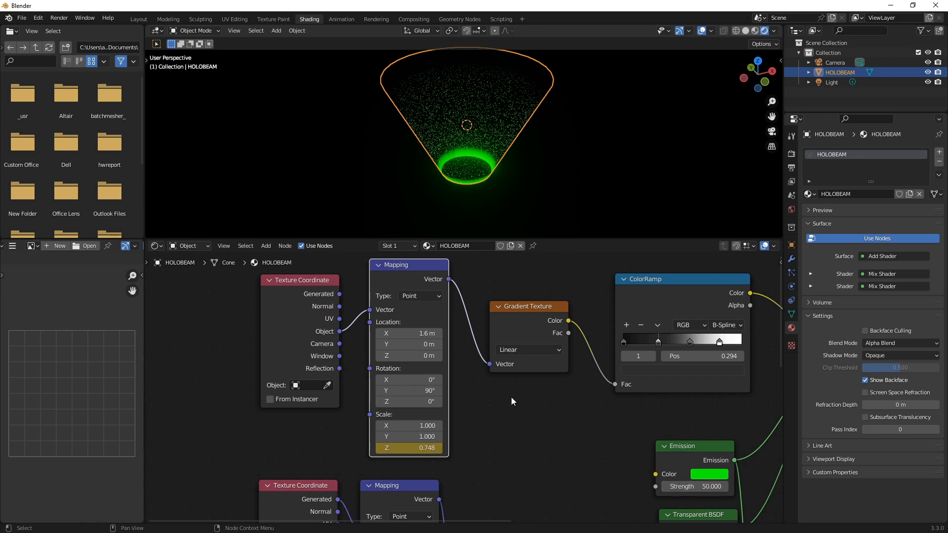
{"action": "middle_click_drag", "start_coordinate": [525, 431], "coordinate": [584, 388]}
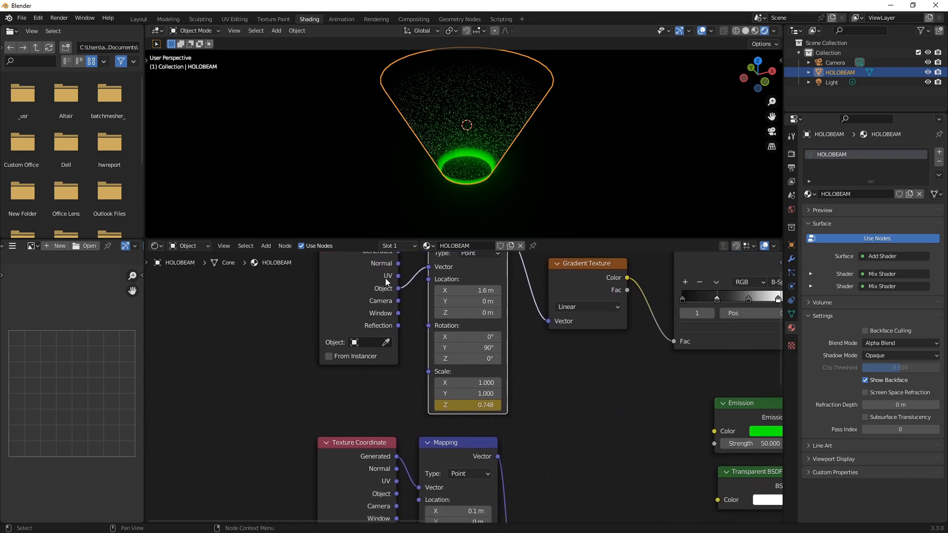
{"action": "scroll", "coordinate": [543, 376], "scroll_direction": "down", "scroll_amount": 4}
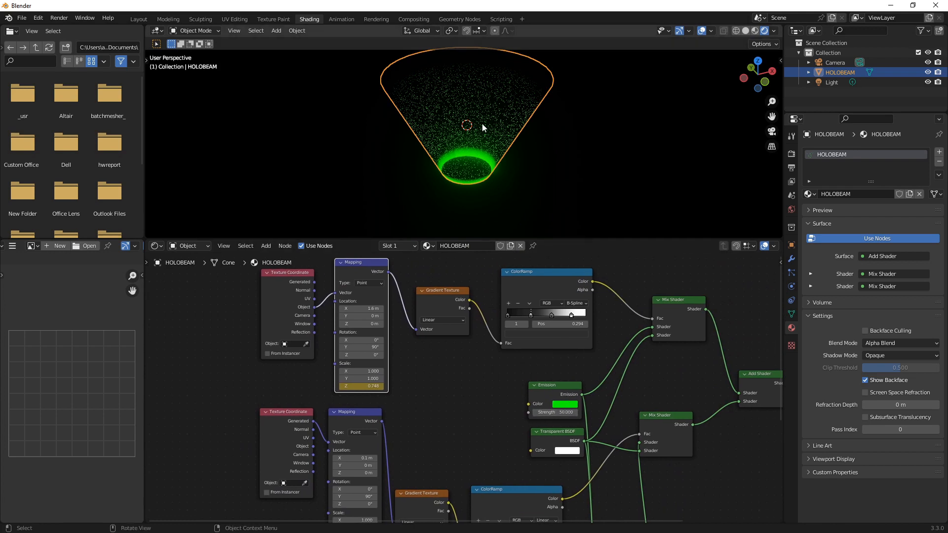
{"action": "middle_click_drag", "start_coordinate": [456, 396], "coordinate": [529, 386]}
{"action": "scroll", "coordinate": [488, 392], "scroll_direction": "up", "scroll_amount": 3}
{"action": "scroll", "coordinate": [488, 392], "scroll_direction": "down", "scroll_amount": 5}
{"action": "scroll", "coordinate": [543, 393], "scroll_direction": "down", "scroll_amount": 2}
{"action": "middle_click_drag", "start_coordinate": [634, 438], "coordinate": [490, 354]}
{"action": "scroll", "coordinate": [490, 354], "scroll_direction": "up", "scroll_amount": 1}
{"action": "middle_click_drag", "start_coordinate": [412, 347], "coordinate": [595, 406]}
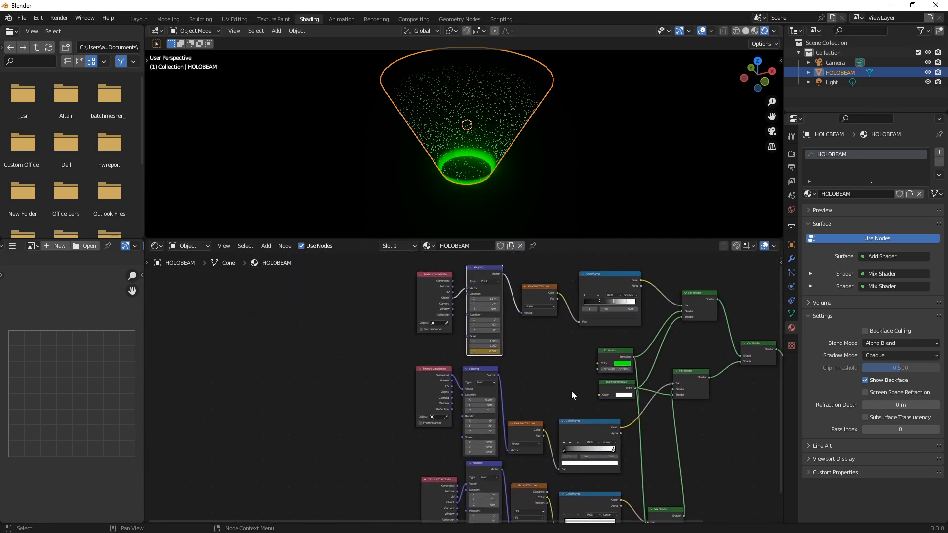
{"action": "scroll", "coordinate": [463, 397], "scroll_direction": "up", "scroll_amount": 6}
{"action": "middle_click_drag", "start_coordinate": [580, 341], "coordinate": [581, 416]}
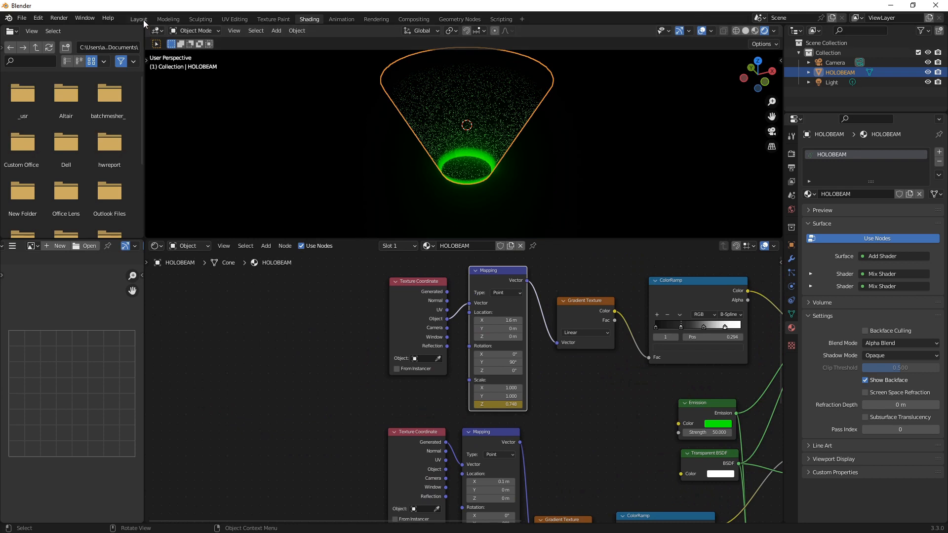
Return to the Layout workspace and look over the Timeline's frame range
{"action": "left_click", "coordinate": [143, 21]}
{"action": "scroll", "coordinate": [185, 339], "scroll_direction": "down", "scroll_amount": 8}
{"action": "middle_click_drag", "start_coordinate": [346, 361], "coordinate": [337, 362]}
{"action": "scroll", "coordinate": [354, 393], "scroll_direction": "down", "scroll_amount": 20}
{"action": "mouse_move", "coordinate": [412, 370]}
{"action": "middle_mouse_down"}
{"action": "mouse_move", "coordinate": [403, 367]}
{"action": "mouse_move", "coordinate": [429, 368]}
{"action": "middle_mouse_up"}
{"action": "scroll", "coordinate": [378, 369], "scroll_direction": "down", "scroll_amount": 12}
{"action": "scroll", "coordinate": [383, 357], "scroll_direction": "up", "scroll_amount": 20}
{"action": "scroll", "coordinate": [621, 352], "scroll_direction": "up", "scroll_amount": 3}
{"action": "middle_click_drag", "start_coordinate": [561, 360], "coordinate": [24, 390]}
{"action": "scroll", "coordinate": [188, 413], "scroll_direction": "up", "scroll_amount": 15}
{"action": "middle_click_drag", "start_coordinate": [114, 360], "coordinate": [523, 410]}
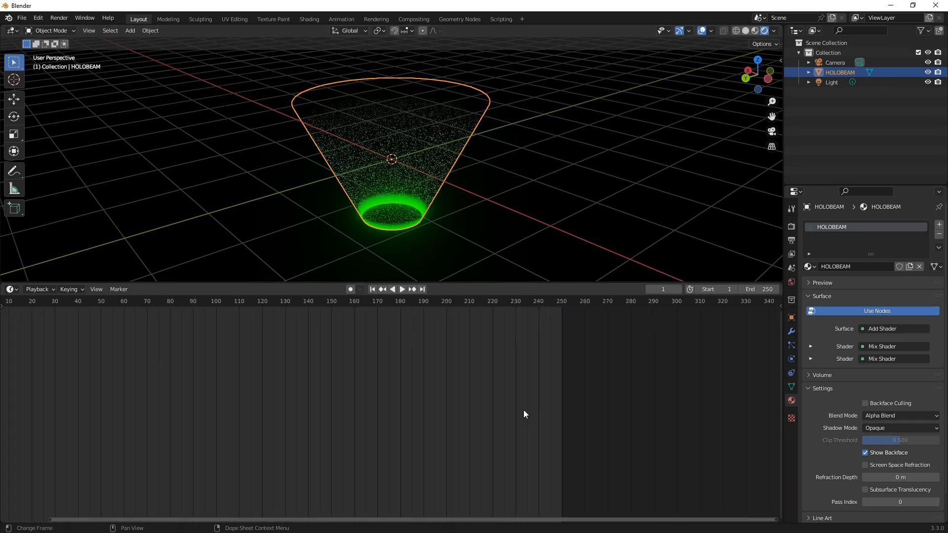
{"action": "scroll", "coordinate": [286, 368], "scroll_direction": "up", "scroll_amount": 6}
{"action": "middle_click_drag", "start_coordinate": [340, 375], "coordinate": [525, 413]}
In the Graph Editor, set the Noise modifier strength of the mapping Z scale curve to 0.1
{"action": "left_click", "coordinate": [12, 290]}
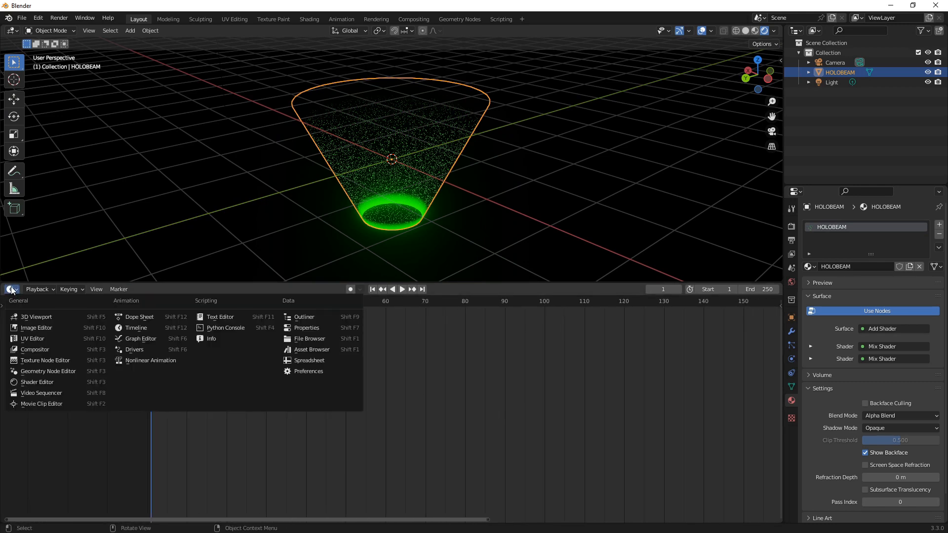
{"action": "left_click", "coordinate": [132, 340]}
{"action": "middle_click_drag", "start_coordinate": [259, 420], "coordinate": [256, 389]}
{"action": "scroll", "coordinate": [257, 390], "scroll_direction": "down", "scroll_amount": 13}
{"action": "middle_click_drag", "start_coordinate": [320, 406], "coordinate": [204, 276]}
{"action": "scroll", "coordinate": [250, 413], "scroll_direction": "down", "scroll_amount": 10}
{"action": "middle_click_drag", "start_coordinate": [294, 478], "coordinate": [284, 381]}
{"action": "scroll", "coordinate": [310, 490], "scroll_direction": "up", "scroll_amount": 7}
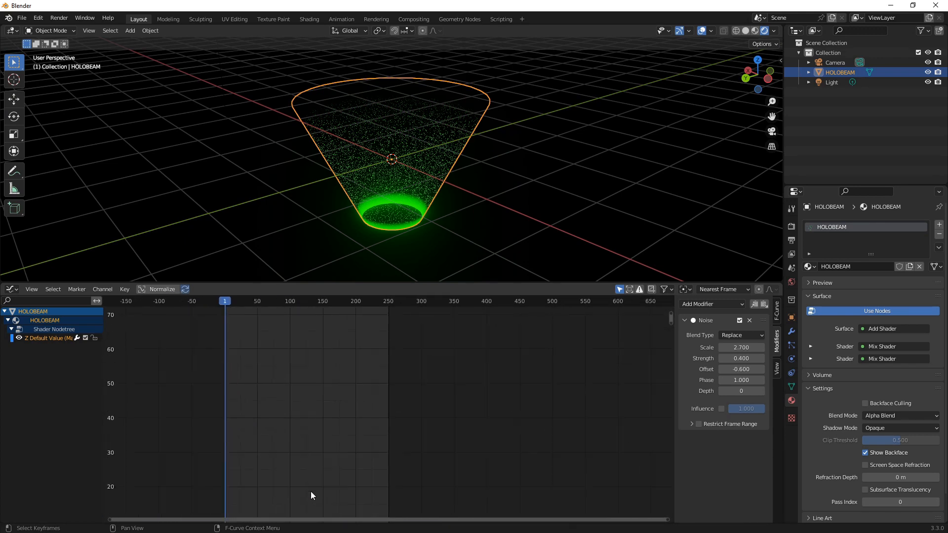
{"action": "scroll", "coordinate": [310, 491], "scroll_direction": "up", "scroll_amount": 4}
{"action": "middle_click_drag", "start_coordinate": [307, 478], "coordinate": [412, 366]}
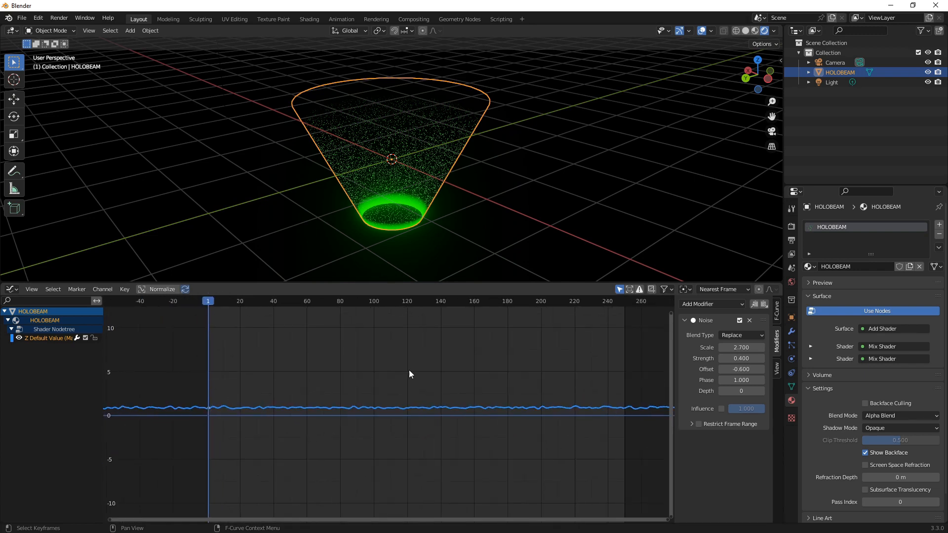
{"action": "scroll", "coordinate": [373, 379], "scroll_direction": "up", "scroll_amount": 2}
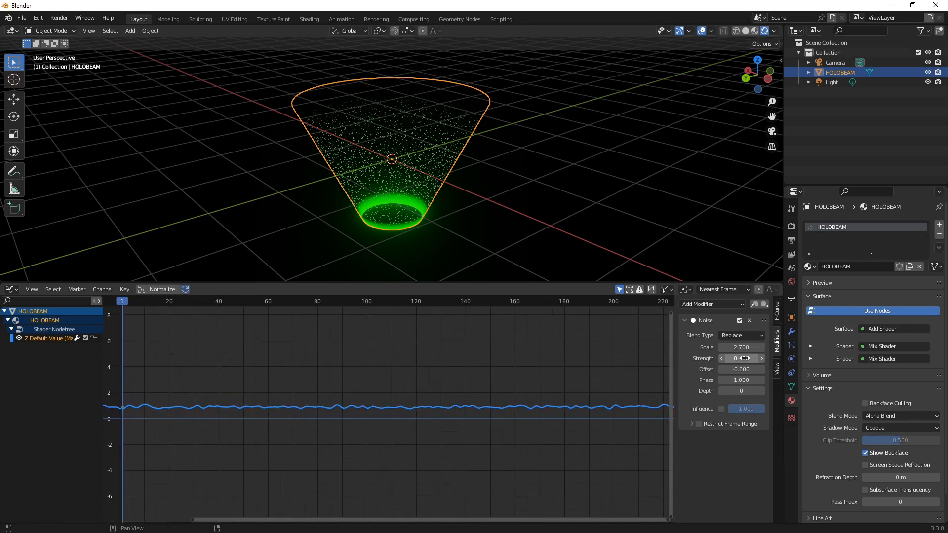
{"action": "left_click_drag", "start_coordinate": [744, 358], "coordinate": [729, 358]}
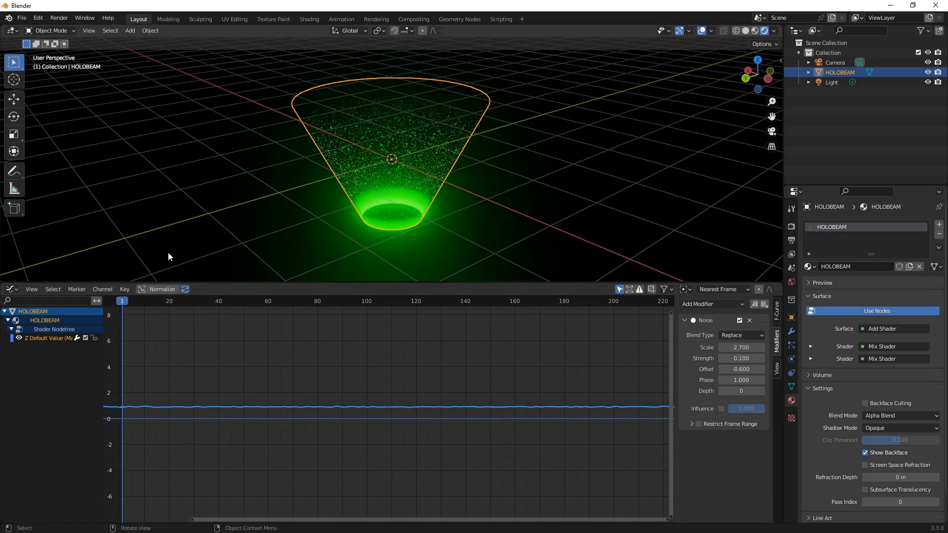
Switch the Graph Editor area to the Timeline, play the animation to check the softer flicker, and stop playback
{"action": "left_click", "coordinate": [18, 291]}
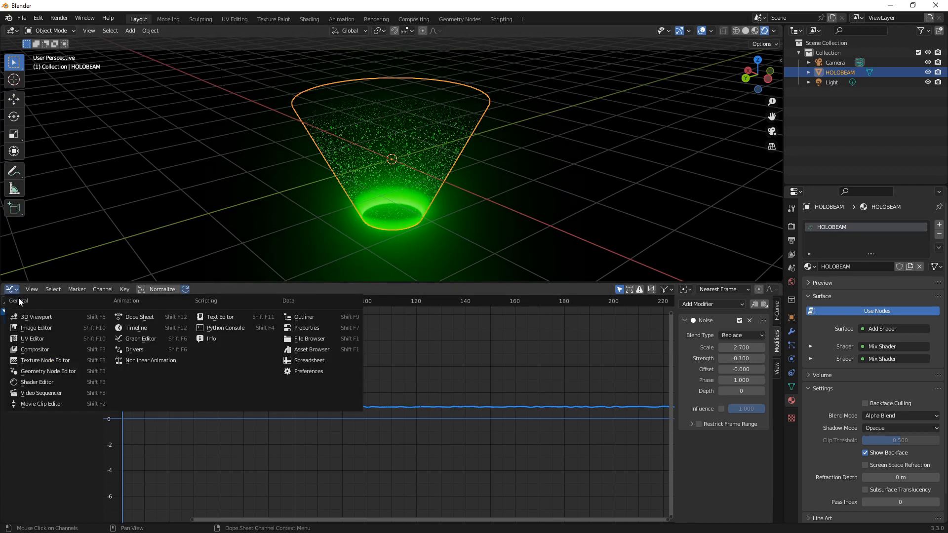
{"action": "left_click", "coordinate": [123, 330]}
{"action": "left_click", "coordinate": [401, 290]}
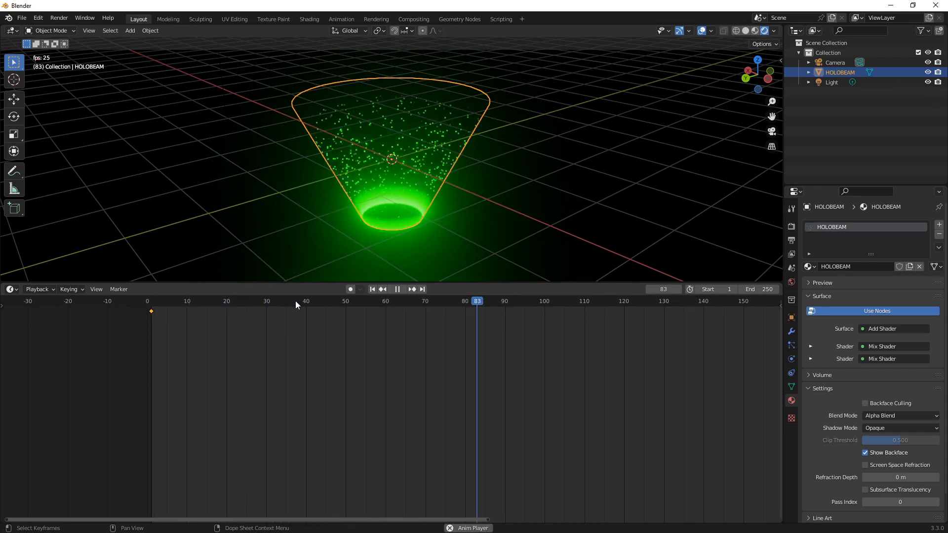
{"action": "left_click", "coordinate": [398, 289]}
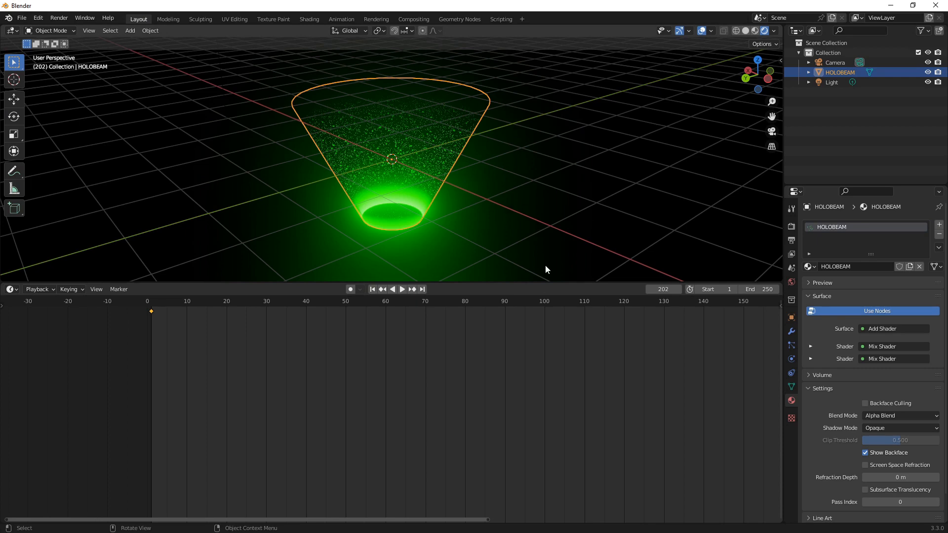
Enlarge the 3D viewport by shrinking the Timeline area, and switch the viewport to solid shading
{"action": "scroll", "coordinate": [331, 191], "scroll_direction": "down", "scroll_amount": 3}
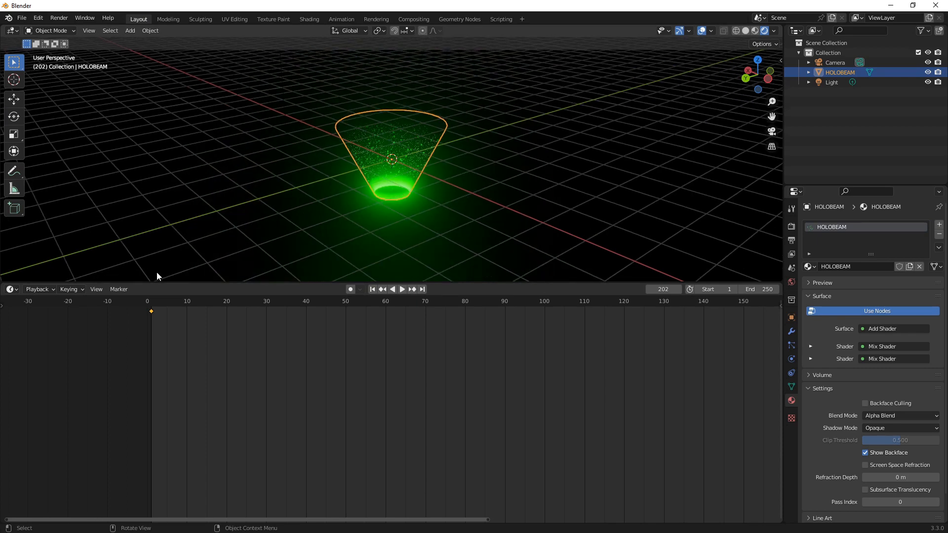
{"action": "left_click_drag", "start_coordinate": [165, 283], "coordinate": [165, 418]}
{"action": "left_click", "coordinate": [746, 31]}
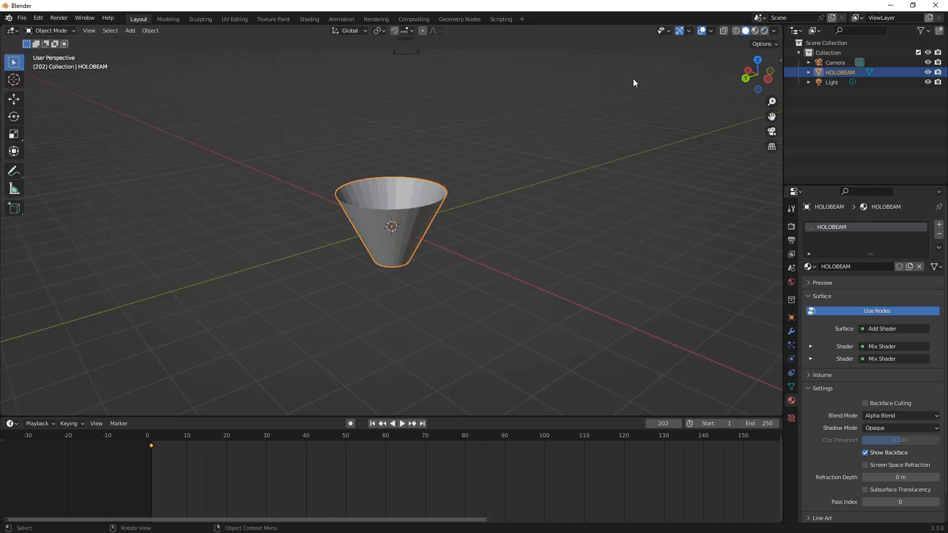
Add a cylinder under the holobeam cone with depth 0.44 m and Z location -1.13 m
{"action": "left_click", "coordinate": [511, 233]}
{"action": "key", "text": "shift+a"}
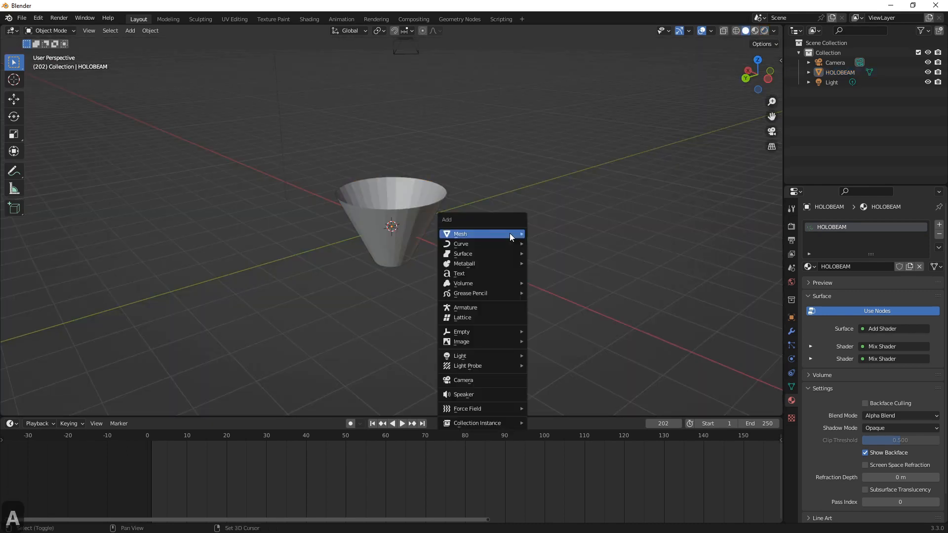
{"action": "mouse_move", "coordinate": [510, 233]}
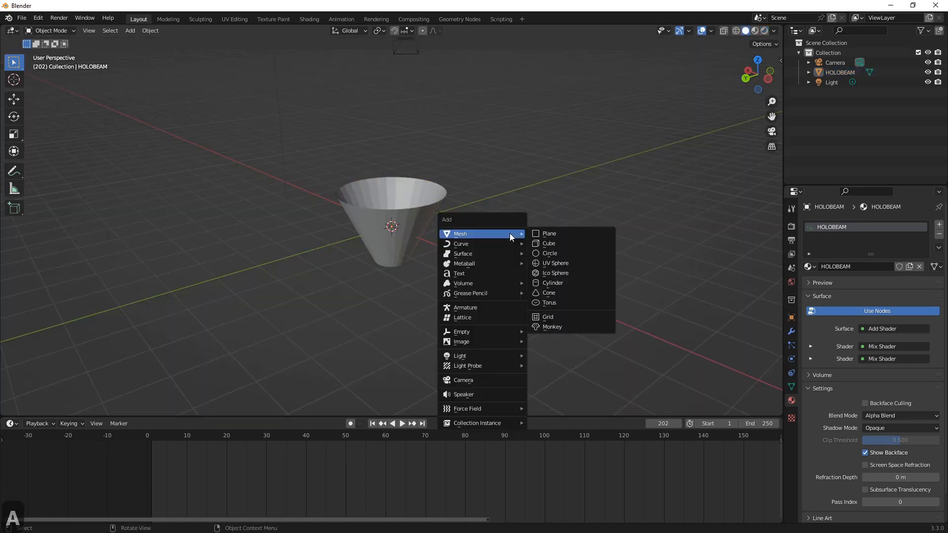
{"action": "left_click", "coordinate": [561, 282]}
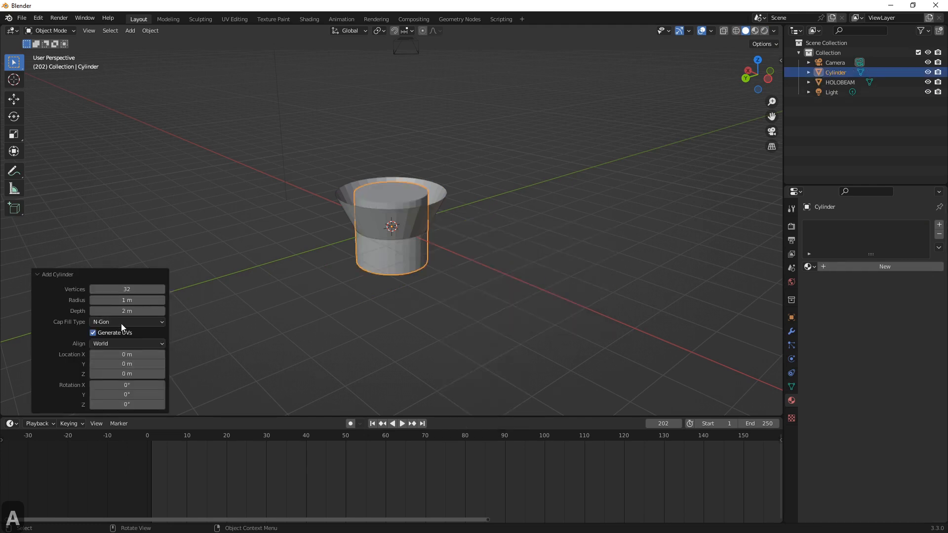
{"action": "left_click_drag", "start_coordinate": [124, 312], "coordinate": [44, 316]}
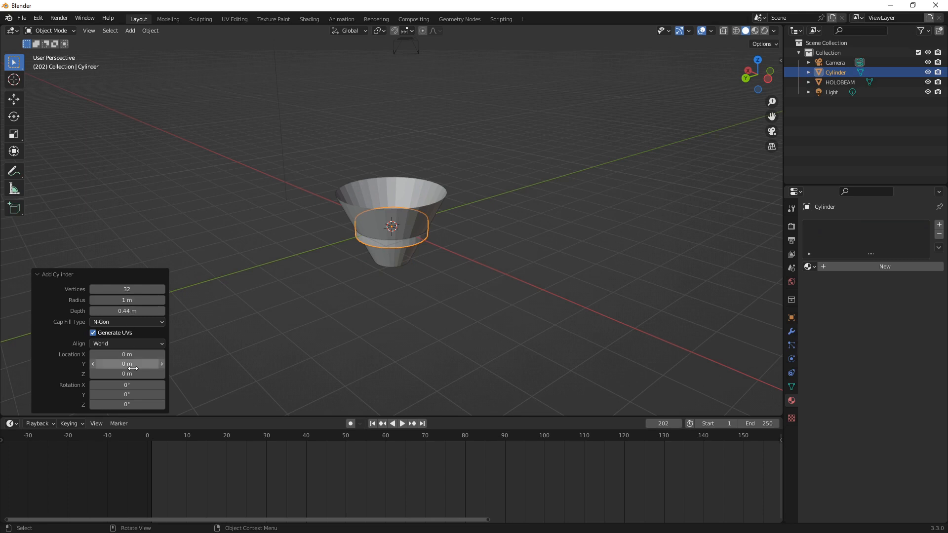
{"action": "left_click_drag", "start_coordinate": [128, 374], "coordinate": [65, 385]}
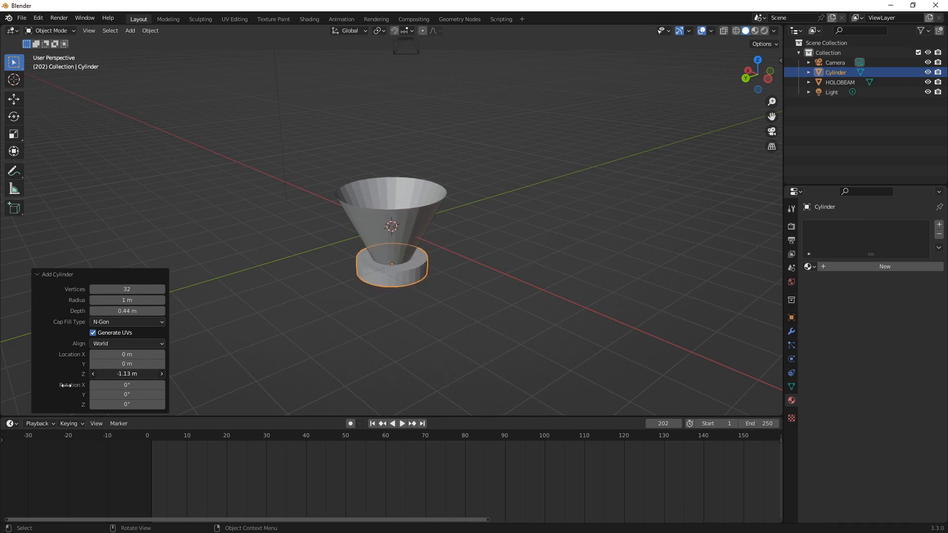
{"action": "left_click", "coordinate": [287, 327]}
{"action": "scroll", "coordinate": [394, 275], "scroll_direction": "up", "scroll_amount": 6}
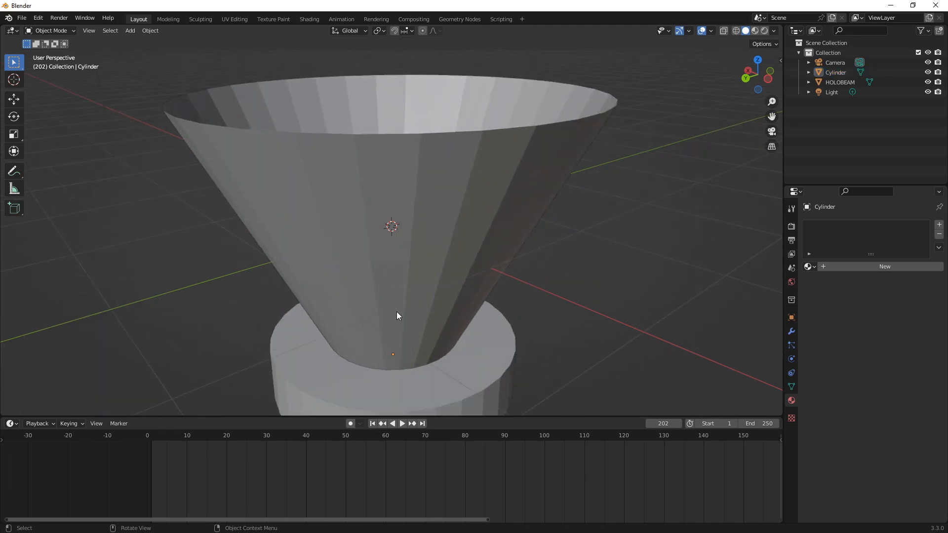
Enter Edit Mode on the cylinder and select its top face in face select mode
{"action": "left_click", "coordinate": [444, 377]}
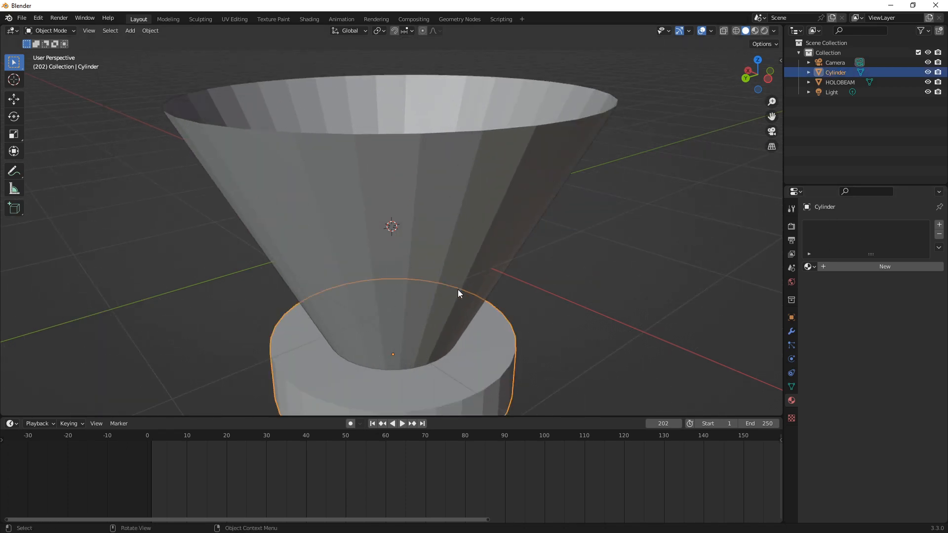
{"action": "left_click", "coordinate": [54, 31]}
{"action": "left_click", "coordinate": [58, 52]}
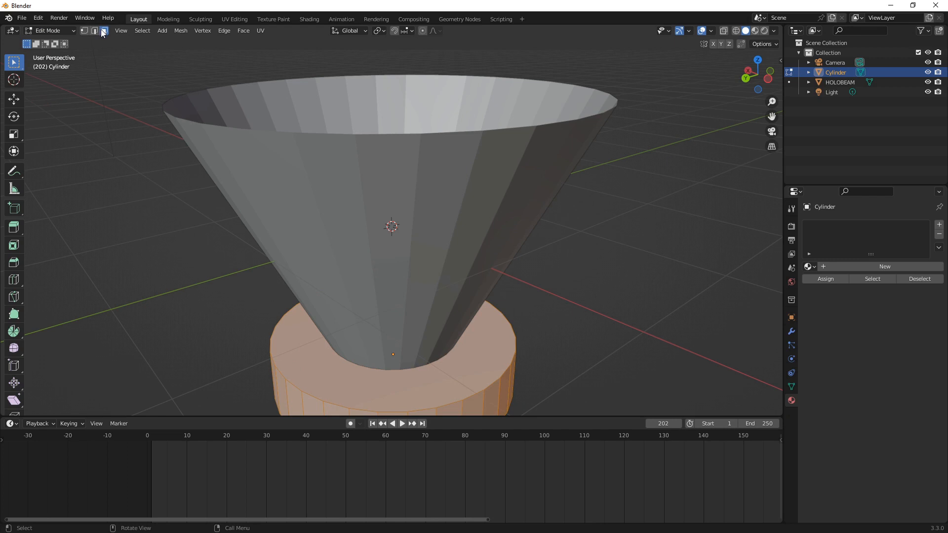
{"action": "left_click", "coordinate": [302, 339]}
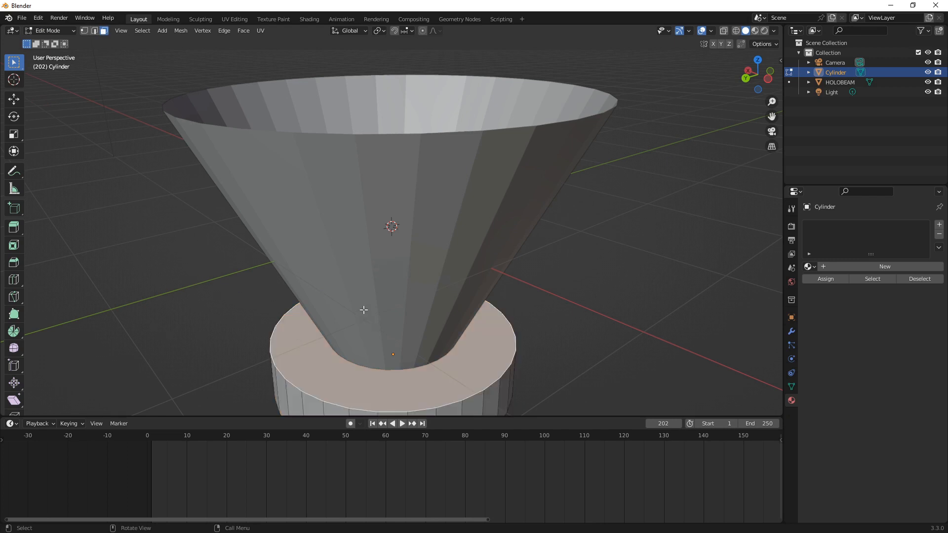
Return to Object Mode, turn on X-ray so the cone's lower rim shows, and reopen the cylinder in Edit Mode
{"action": "left_click", "coordinate": [58, 33]}
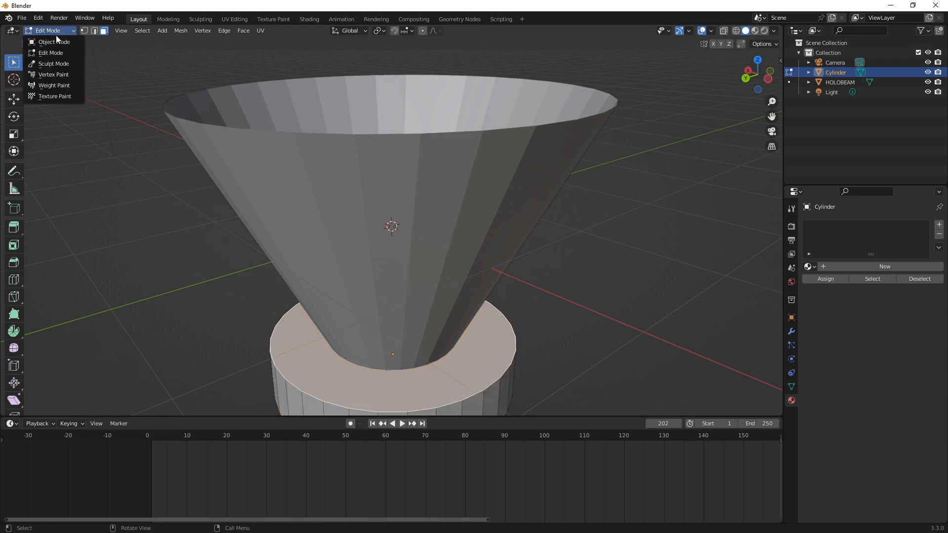
{"action": "left_click", "coordinate": [49, 40]}
{"action": "left_click", "coordinate": [318, 195]}
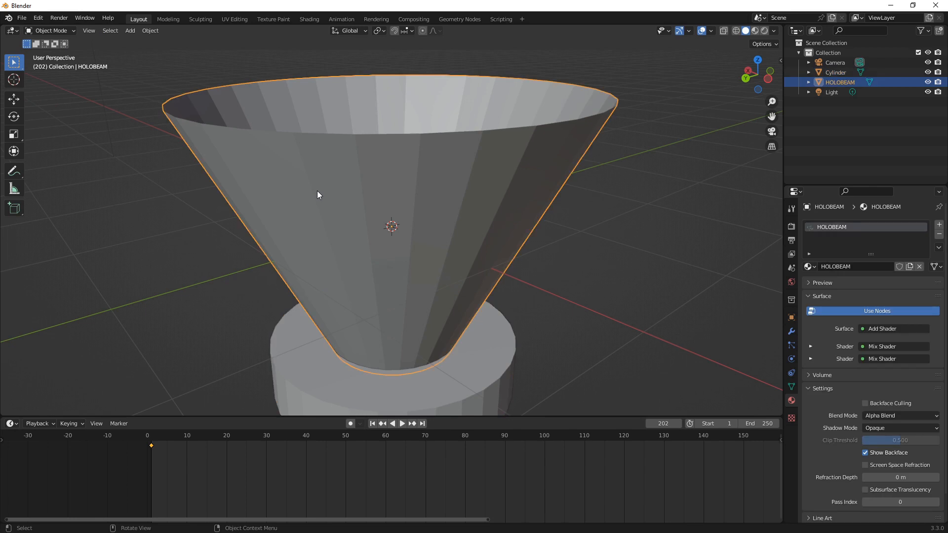
{"action": "left_click", "coordinate": [301, 342]}
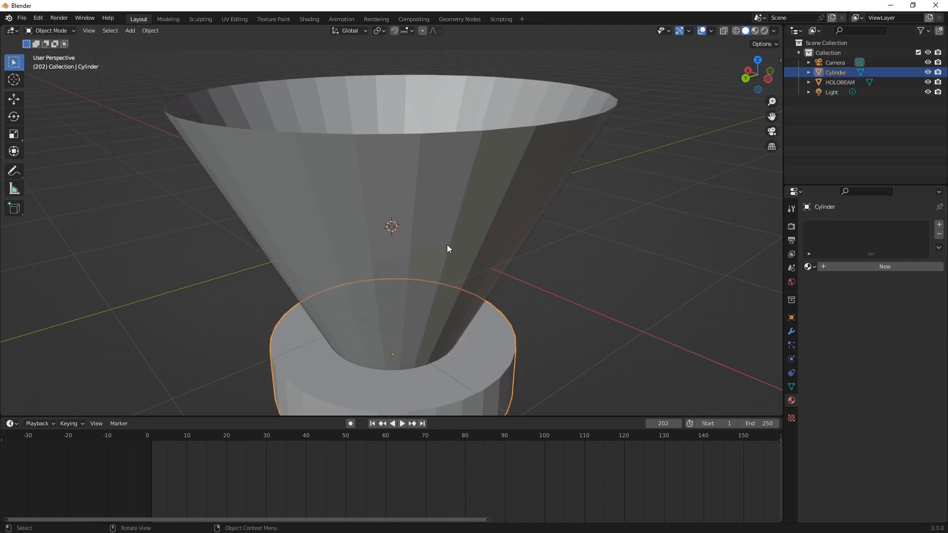
{"action": "left_click", "coordinate": [721, 30]}
{"action": "left_click", "coordinate": [62, 30]}
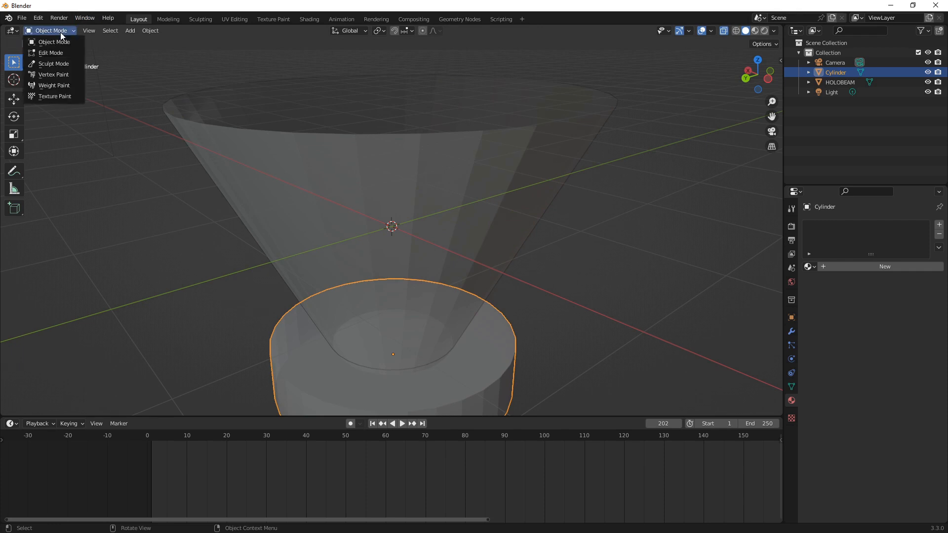
{"action": "left_click", "coordinate": [60, 53]}
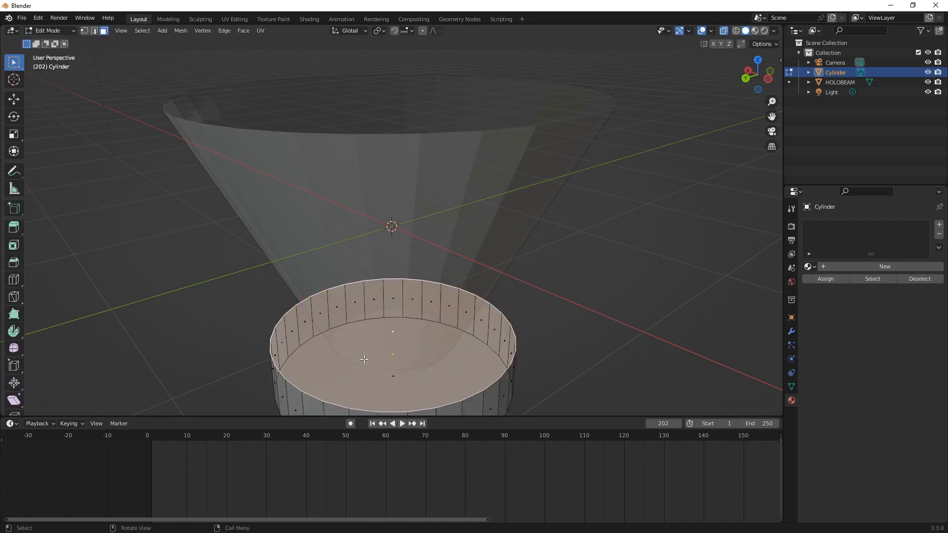
Inset the cylinder's top face by about 0.46 m, slightly wider than the cone's lower opening
{"action": "key", "text": "i"}
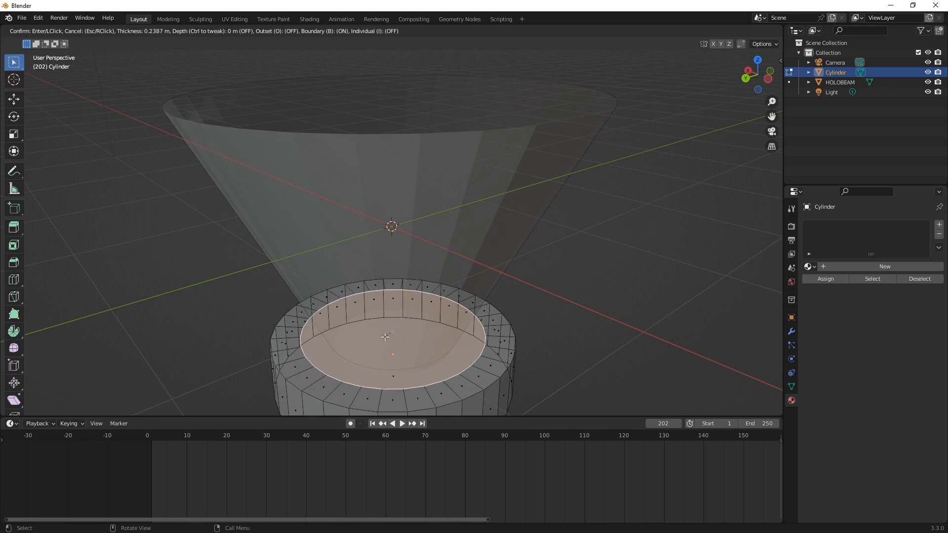
{"action": "key", "text": "Escape"}
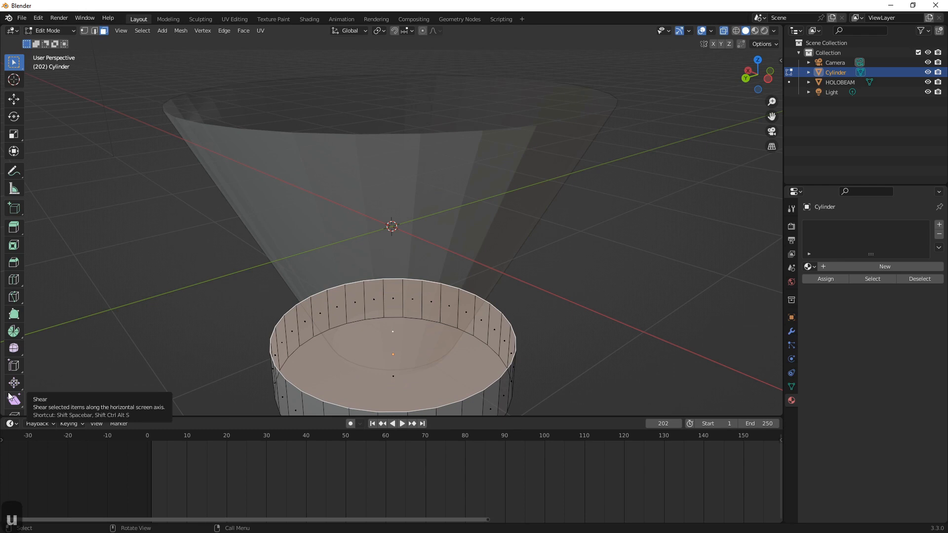
{"action": "key", "text": "i"}
{"action": "key", "text": "i"}
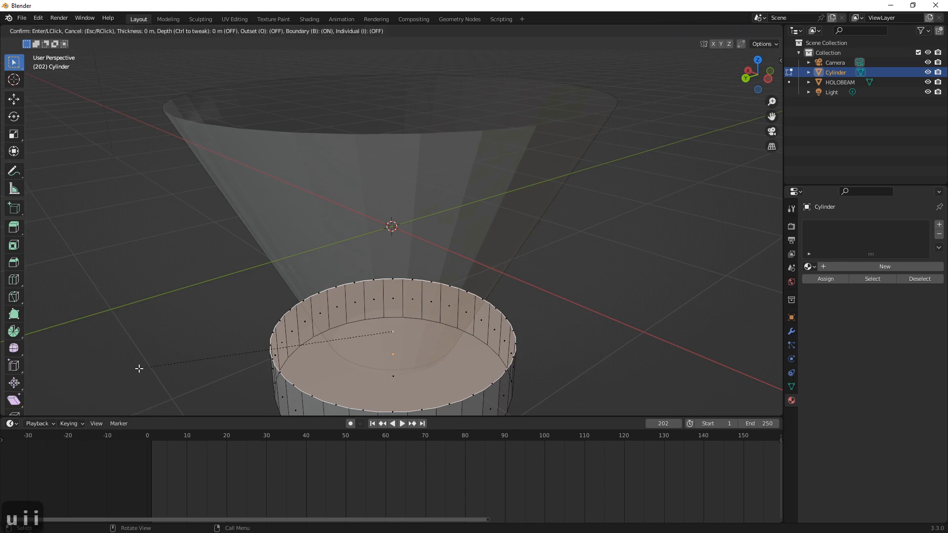
{"action": "left_click", "coordinate": [194, 368]}
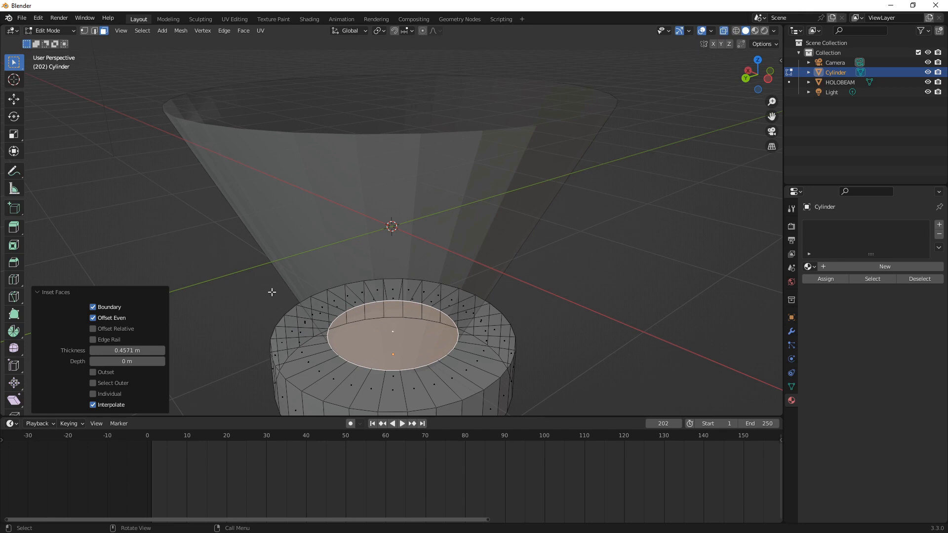
Extrude the inset face about 0.07 m down into the cylinder as a shallow recess, and return to Object Mode
{"action": "key", "text": "e"}
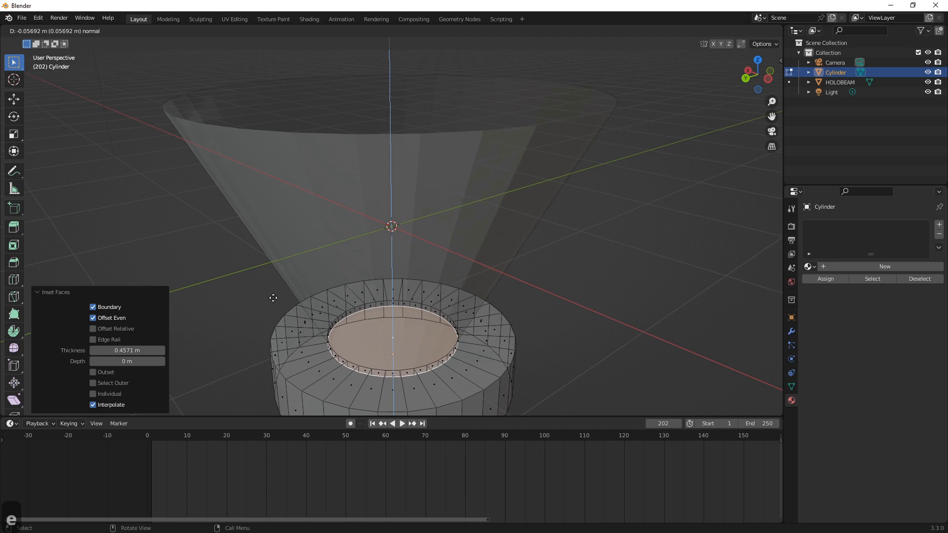
{"action": "left_click", "coordinate": [273, 298]}
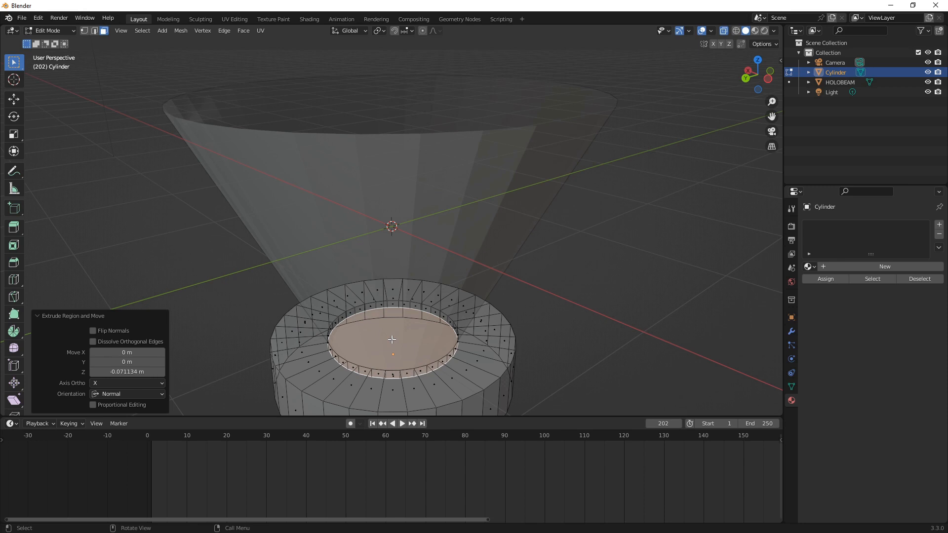
{"action": "left_click", "coordinate": [226, 295]}
{"action": "left_click", "coordinate": [70, 33]}
{"action": "left_click", "coordinate": [68, 44]}
Hide the HOLOBEAM object and turn off X-ray in the viewport
{"action": "left_click", "coordinate": [296, 130]}
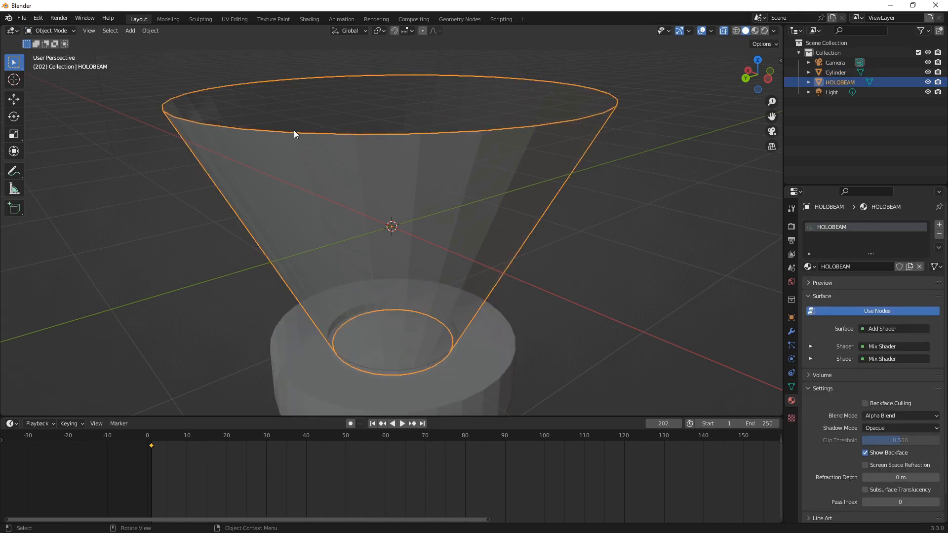
{"action": "key", "text": "h"}
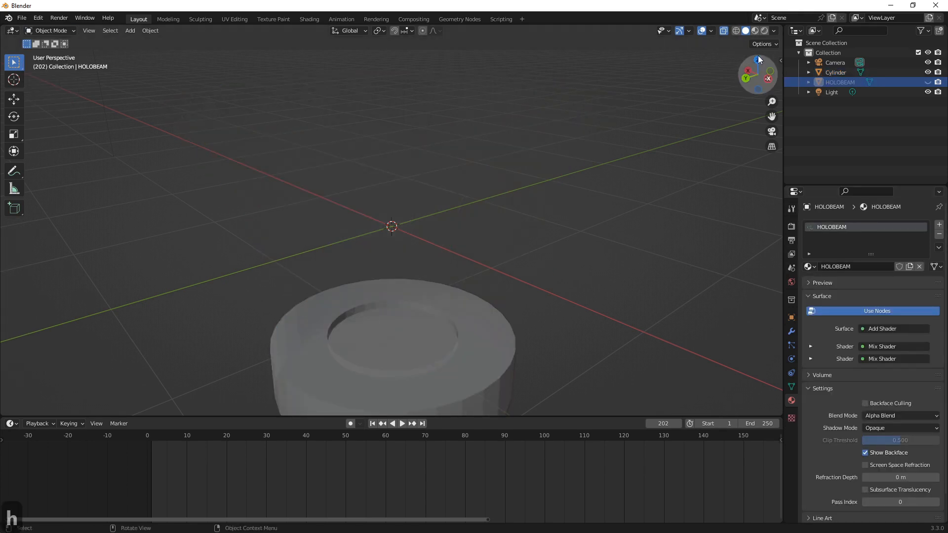
{"action": "left_click", "coordinate": [722, 31]}
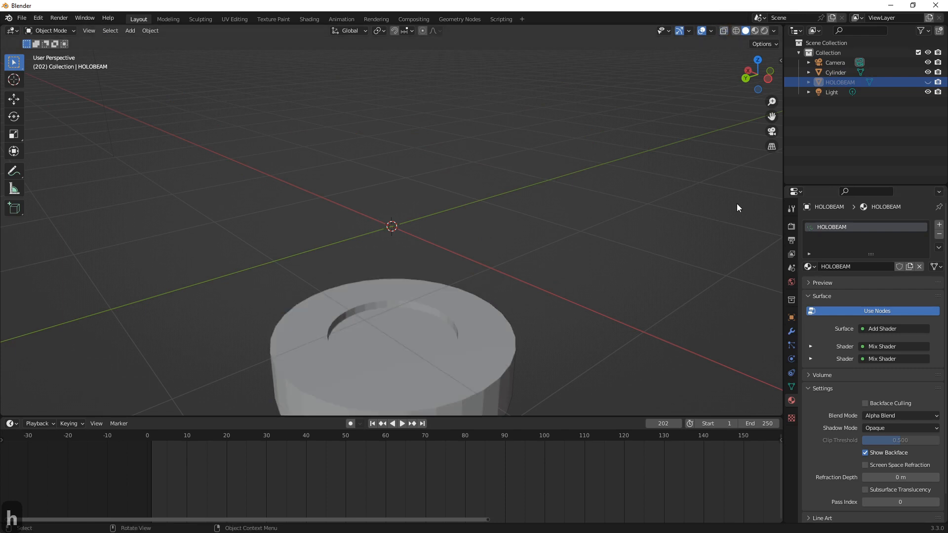
Give the cylinder a new material named "outer"
{"action": "left_click", "coordinate": [457, 376]}
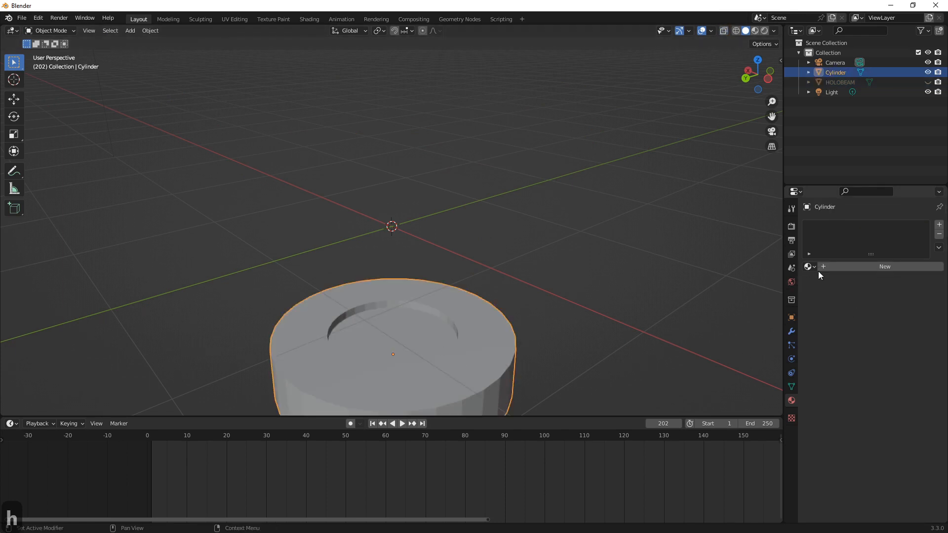
{"action": "left_click", "coordinate": [856, 267]}
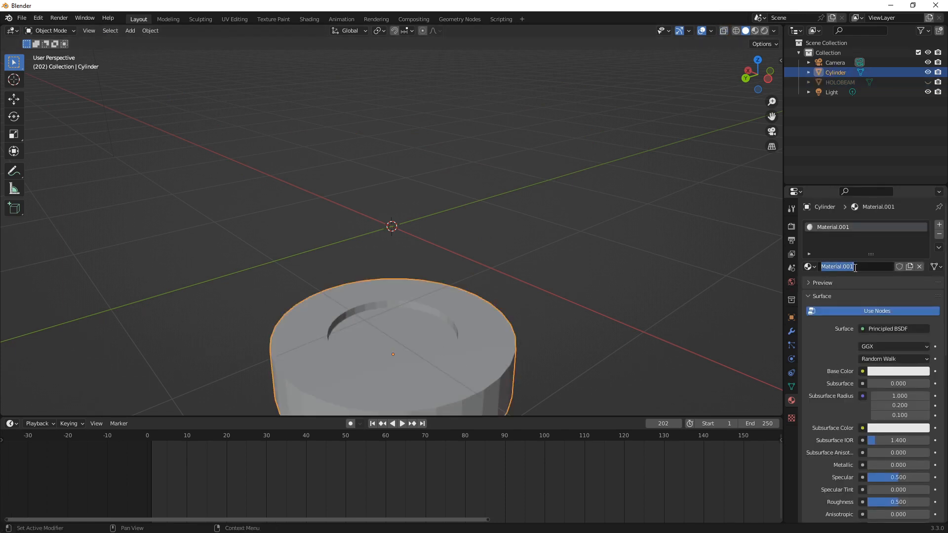
{"action": "key", "text": "Caps_Lock"}
{"action": "type", "text": "outer"}
{"action": "key", "text": "Return"}
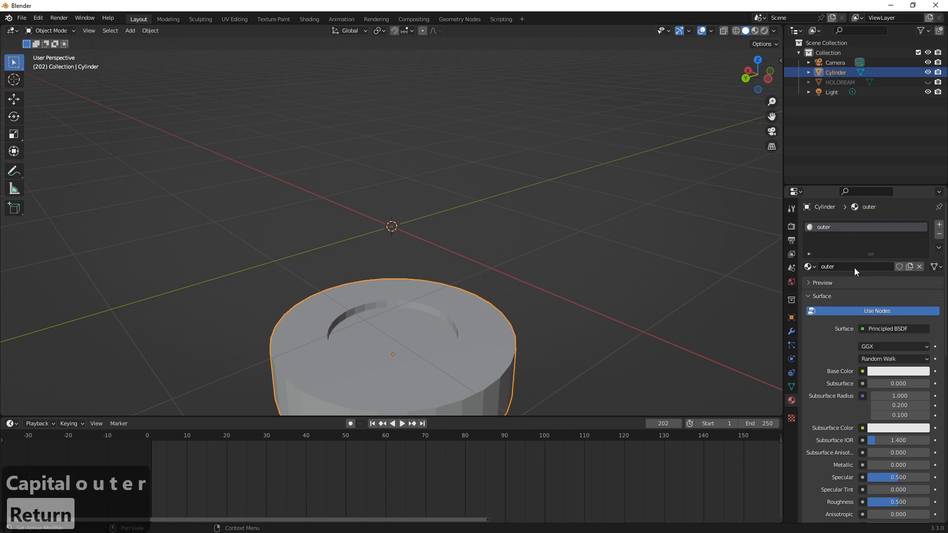
Change the outer material's surface to Glossy BSDF with hex colour C0C0C0
{"action": "left_click", "coordinate": [876, 328]}
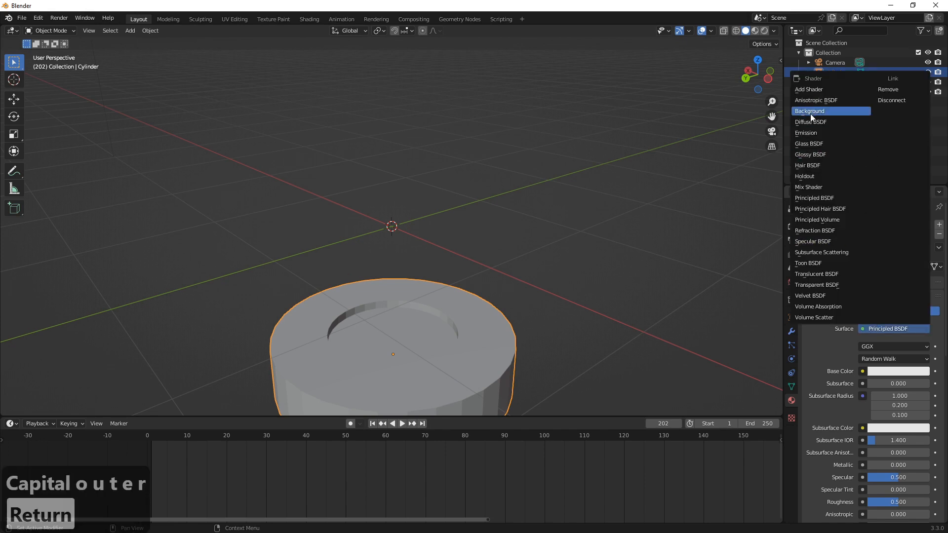
{"action": "left_click", "coordinate": [812, 154]}
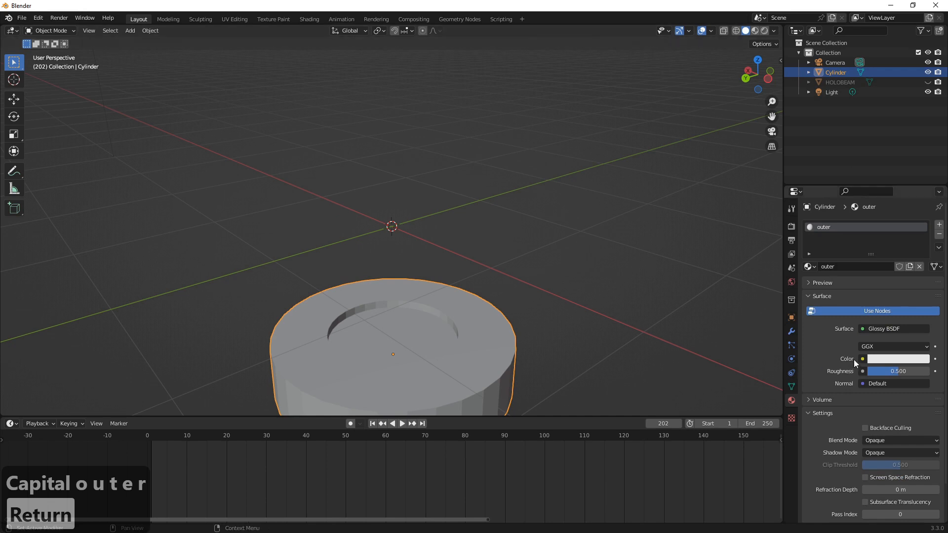
{"action": "left_click", "coordinate": [876, 359]}
{"action": "left_click", "coordinate": [899, 301]}
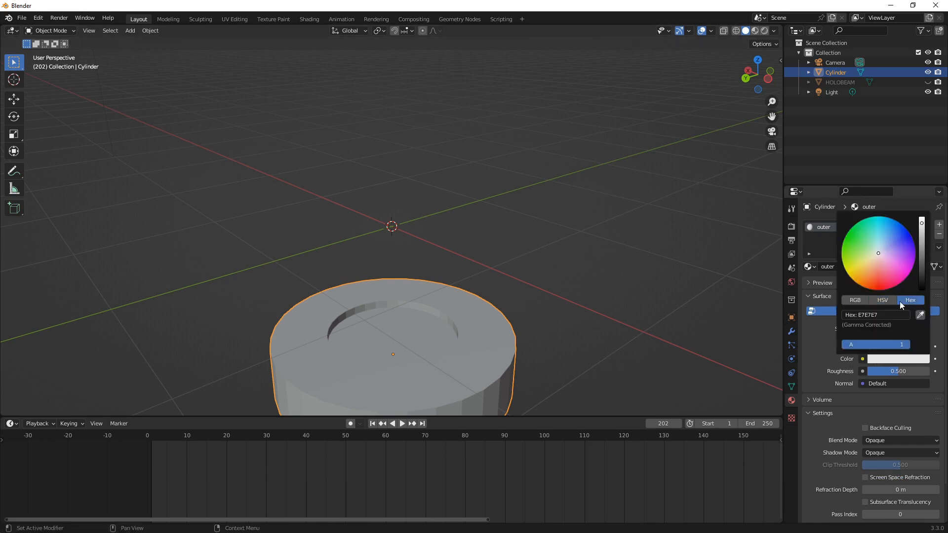
{"action": "left_click", "coordinate": [874, 319]}
{"action": "type", "text": "c0c0c0"}
{"action": "key", "text": "Return"}
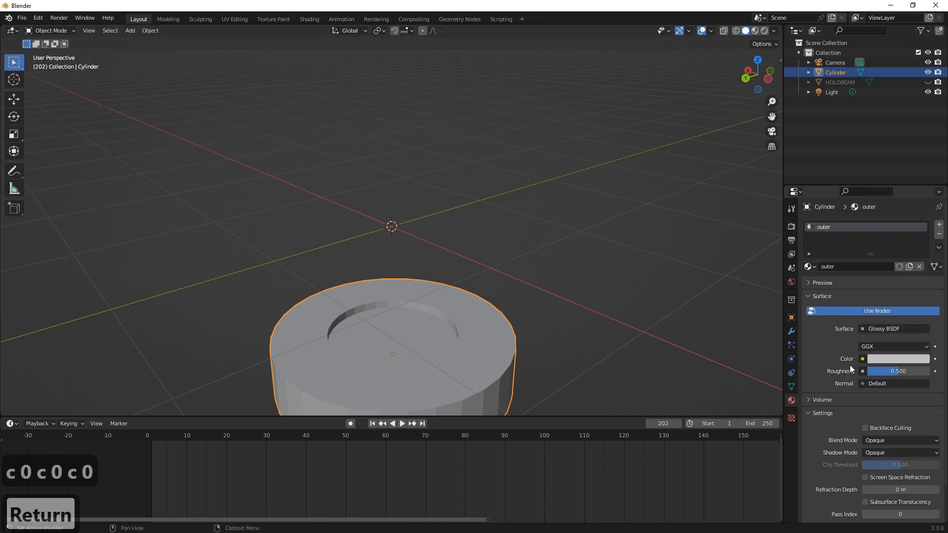
Switch the viewport to Rendered shading, raise the outer material's roughness to about 0.594, and deselect the cylinder
{"action": "left_click", "coordinate": [890, 369]}
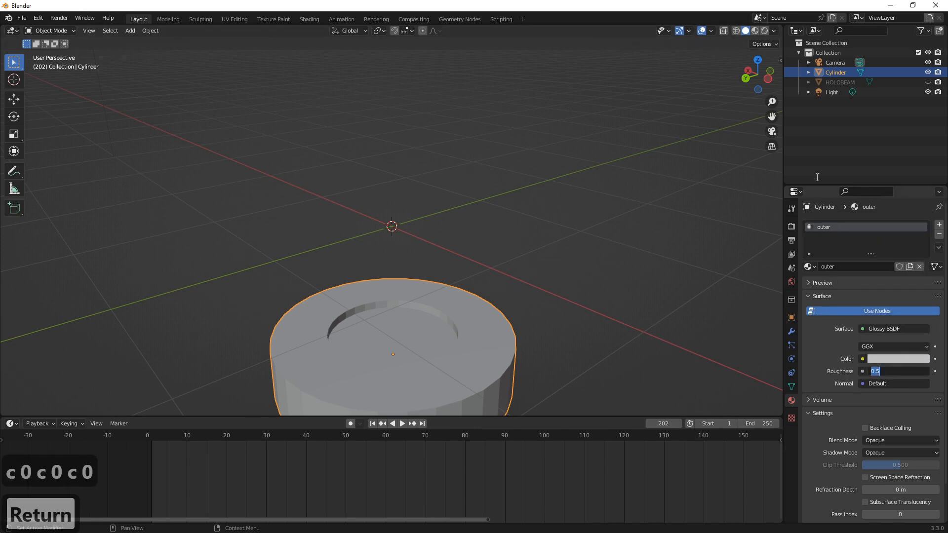
{"action": "left_click", "coordinate": [762, 30]}
{"action": "left_click", "coordinate": [754, 31]}
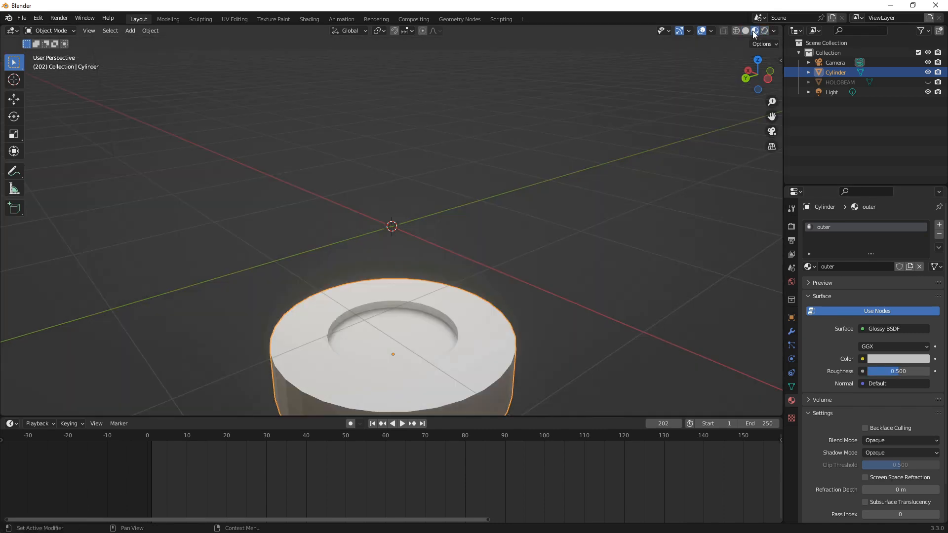
{"action": "left_click", "coordinate": [763, 30]}
{"action": "mouse_move", "coordinate": [893, 372]}
{"action": "left_mouse_down"}
{"action": "mouse_move", "coordinate": [875, 371]}
{"action": "mouse_move", "coordinate": [904, 371]}
{"action": "left_mouse_up"}
{"action": "left_click", "coordinate": [733, 343]}
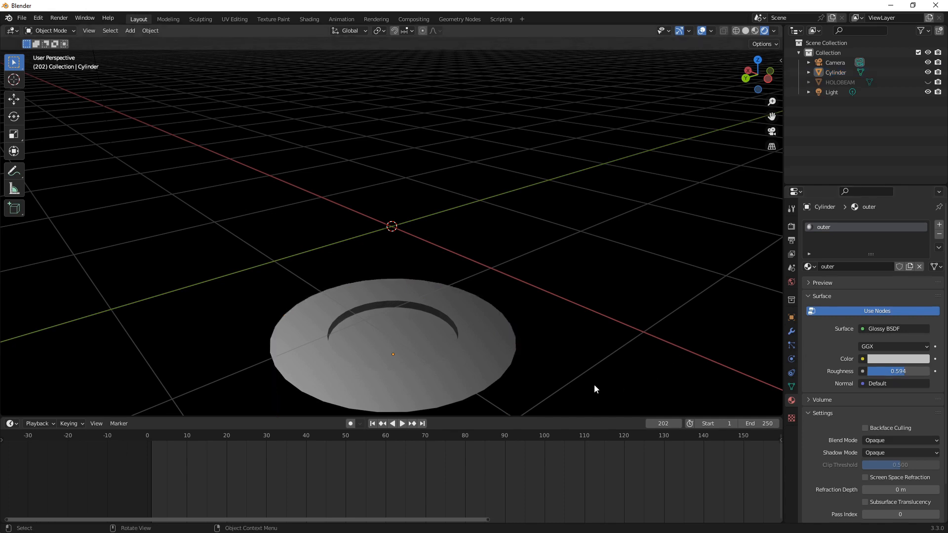
Add a second material slot to the cylinder with a new material named "emission"
{"action": "left_click", "coordinate": [939, 225]}
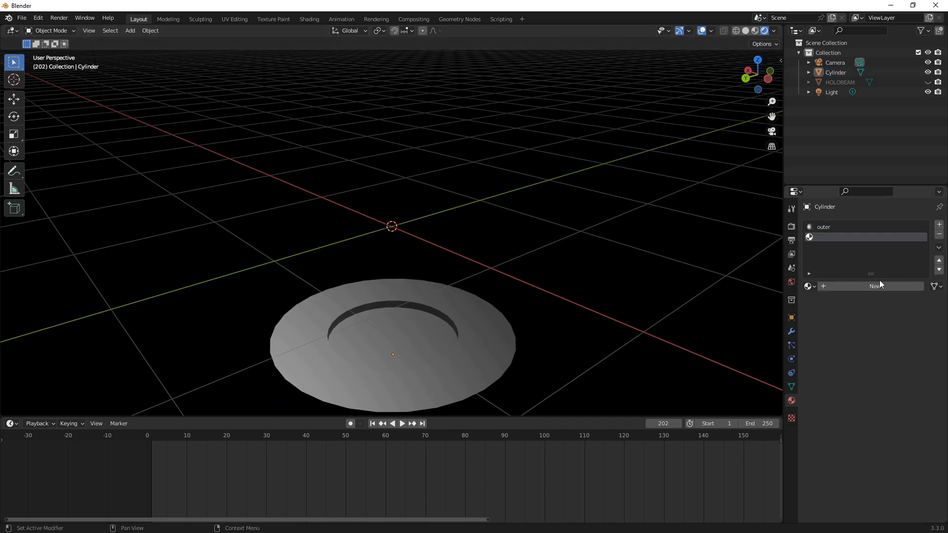
{"action": "left_click", "coordinate": [851, 286]}
{"action": "left_click", "coordinate": [851, 286]}
{"action": "type", "text": "emission"}
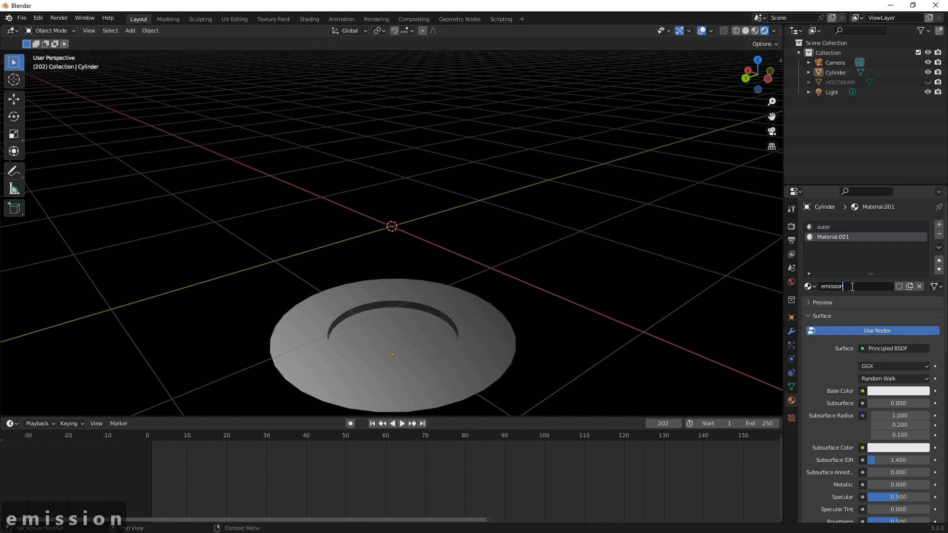
{"action": "key", "text": "Return"}
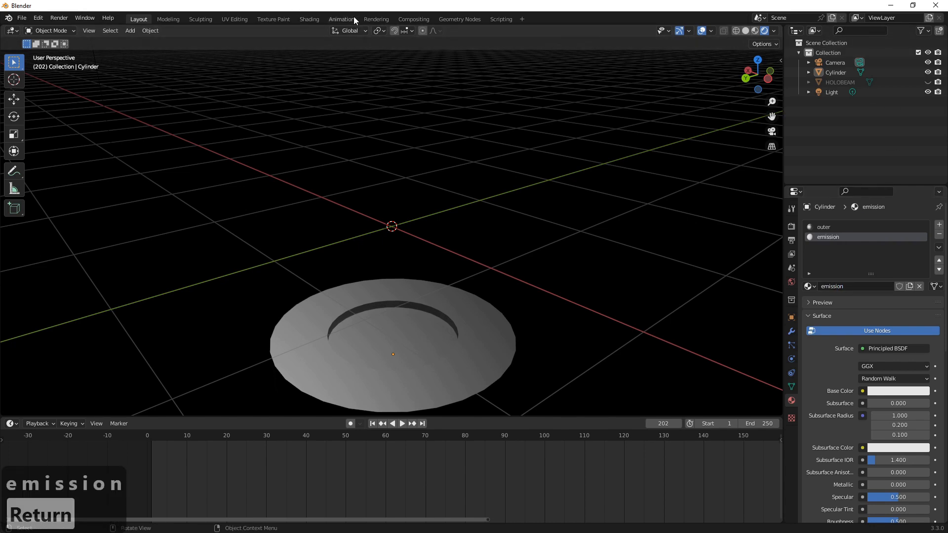
In the Shading workspace, replace the emission material's Principled BSDF with an Emission node connected to the Material Output's Surface
{"action": "left_click", "coordinate": [308, 20]}
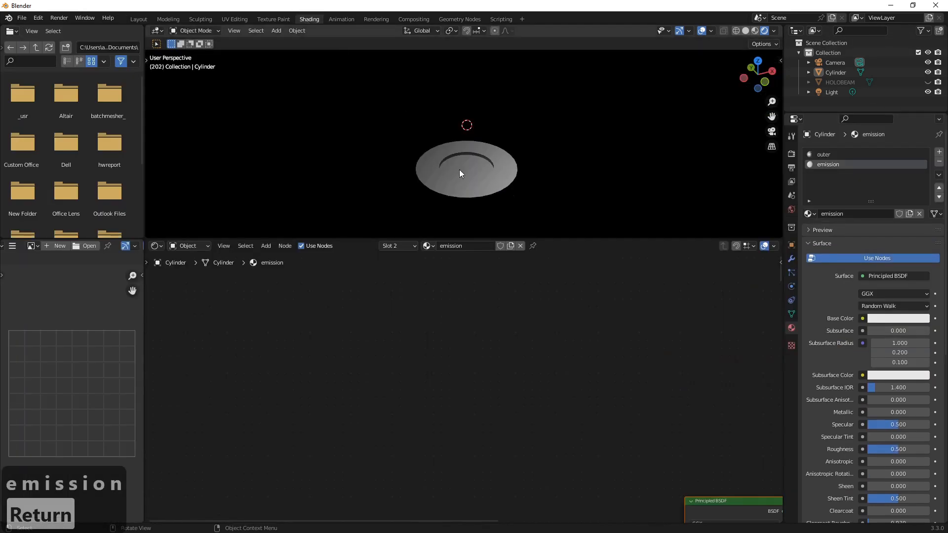
{"action": "left_click", "coordinate": [449, 296]}
{"action": "key", "text": "Delete"}
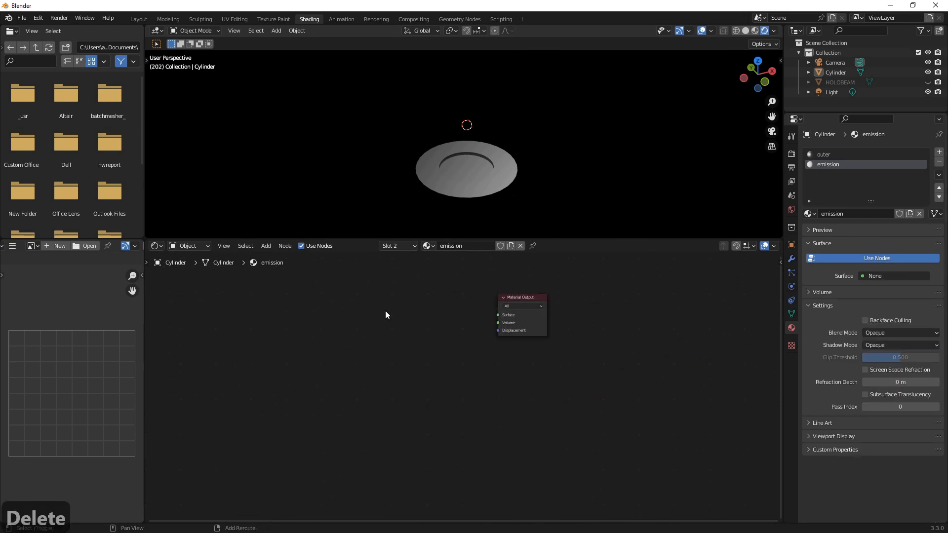
{"action": "key", "text": "shift+a"}
{"action": "left_click", "coordinate": [386, 311]}
{"action": "type", "text": "emisso"}
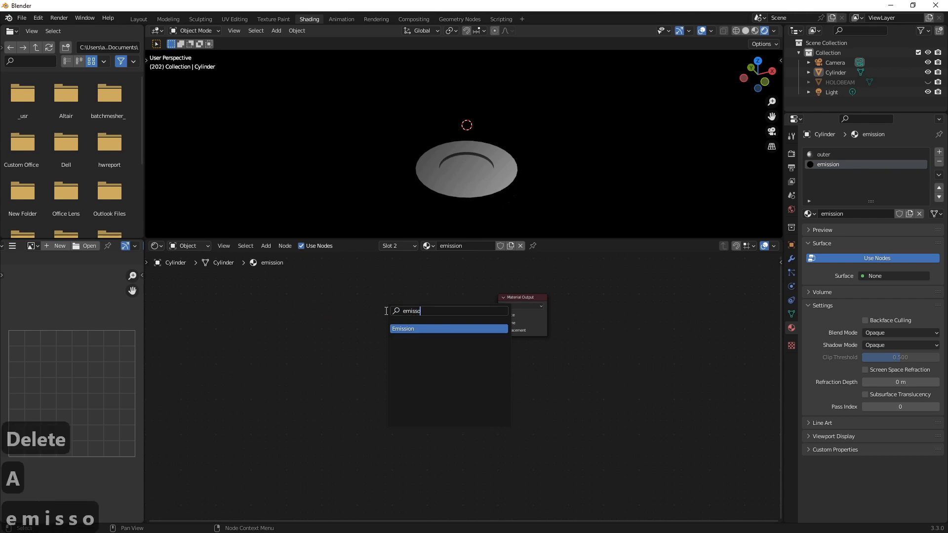
{"action": "left_click", "coordinate": [399, 329]}
{"action": "left_click", "coordinate": [425, 334]}
{"action": "left_click_drag", "start_coordinate": [435, 324], "coordinate": [499, 319]}
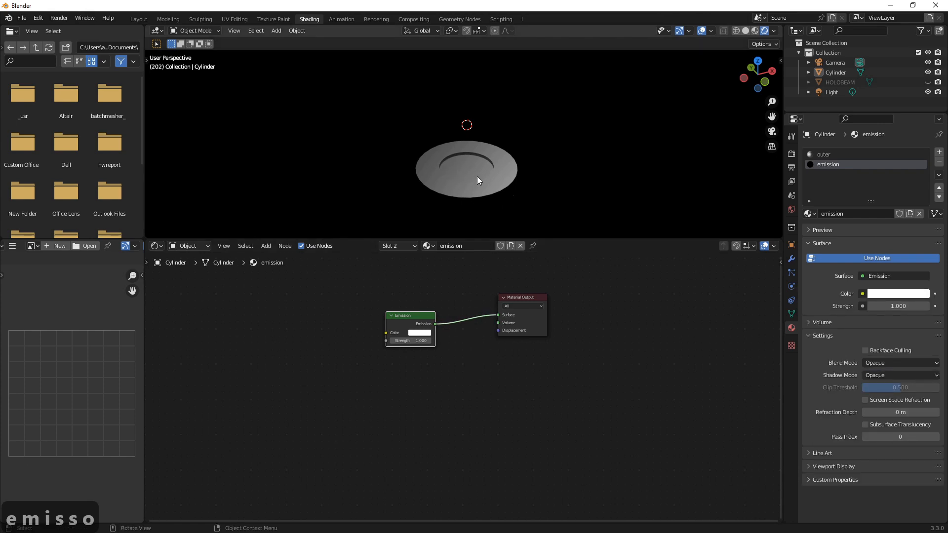
{"action": "scroll", "coordinate": [404, 349], "scroll_direction": "up", "scroll_amount": 3}
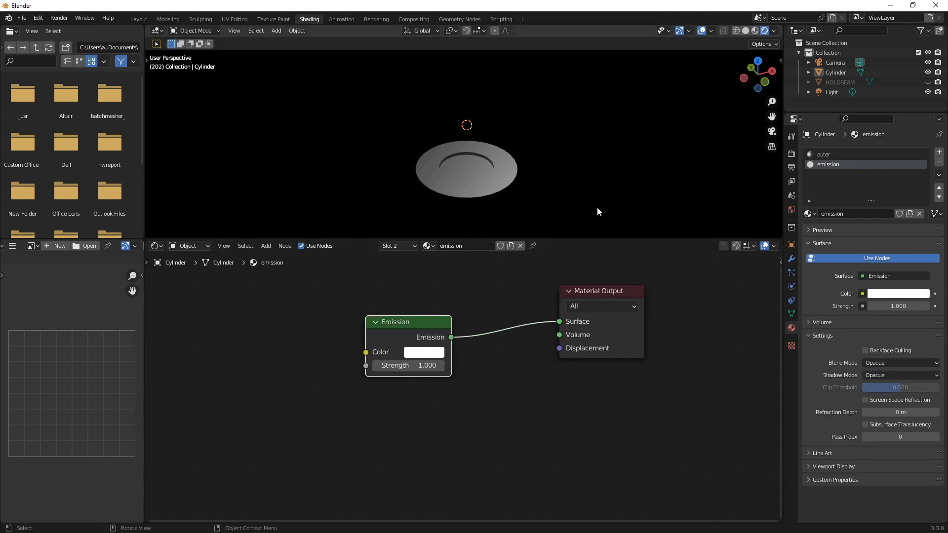
Copy the green hex colour from the Emission node in the HOLOBEAM object's material
{"action": "left_click", "coordinate": [840, 85]}
{"action": "scroll", "coordinate": [533, 402], "scroll_direction": "down", "scroll_amount": 4}
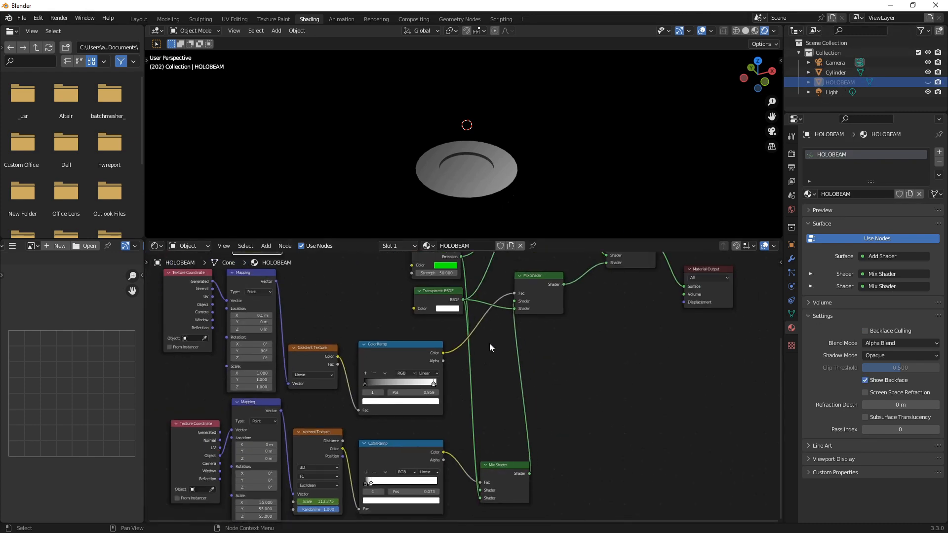
{"action": "scroll", "coordinate": [519, 361], "scroll_direction": "up", "scroll_amount": 3}
{"action": "scroll", "coordinate": [519, 362], "scroll_direction": "up", "scroll_amount": 3}
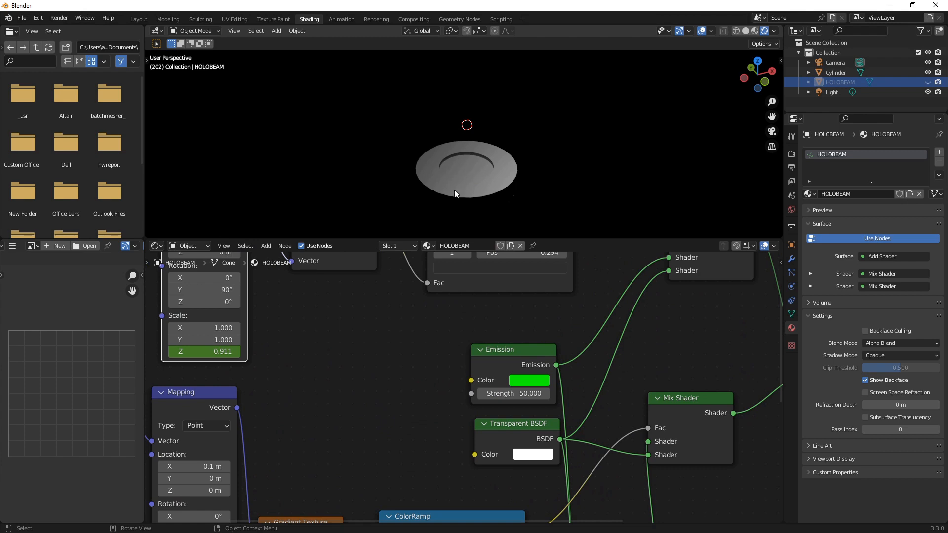
{"action": "left_click", "coordinate": [530, 381]}
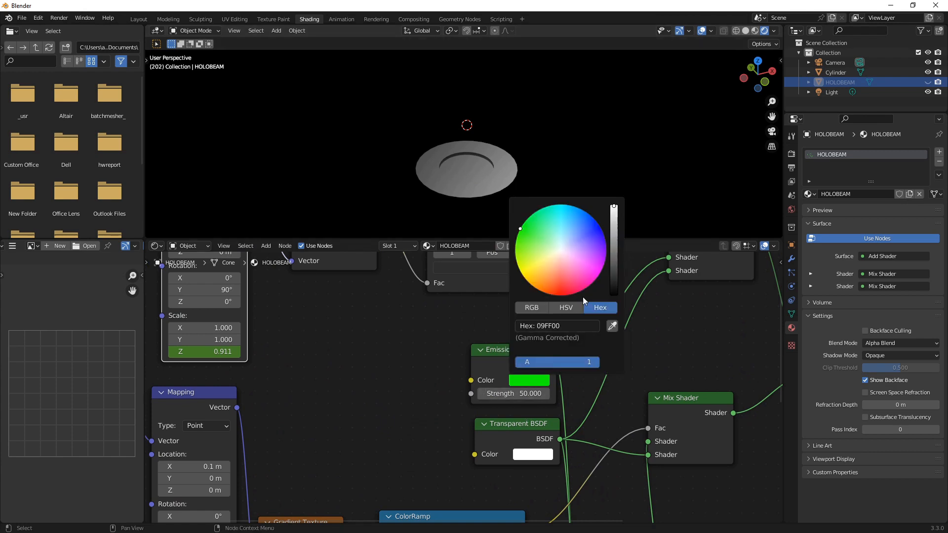
{"action": "left_click", "coordinate": [567, 327]}
{"action": "key", "text": "ctrl+c"}
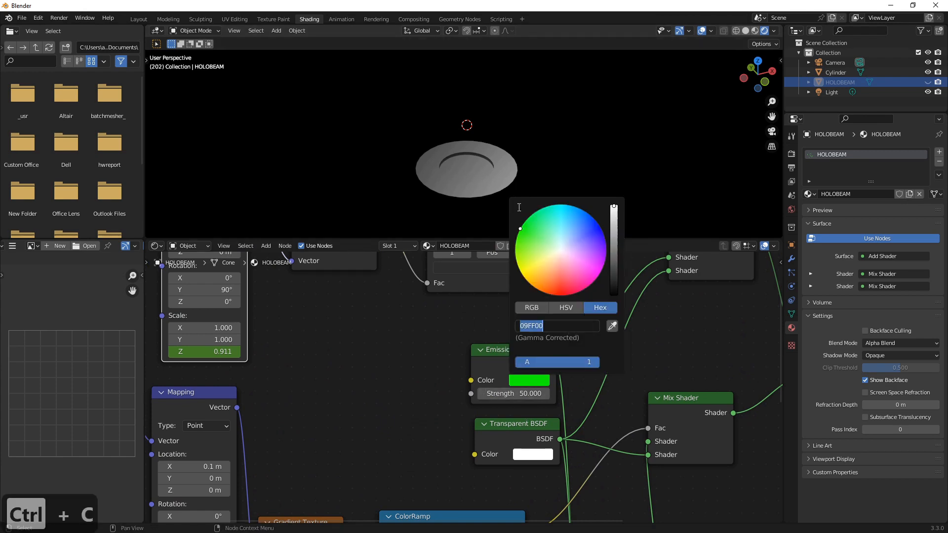
{"action": "left_click", "coordinate": [528, 144]}
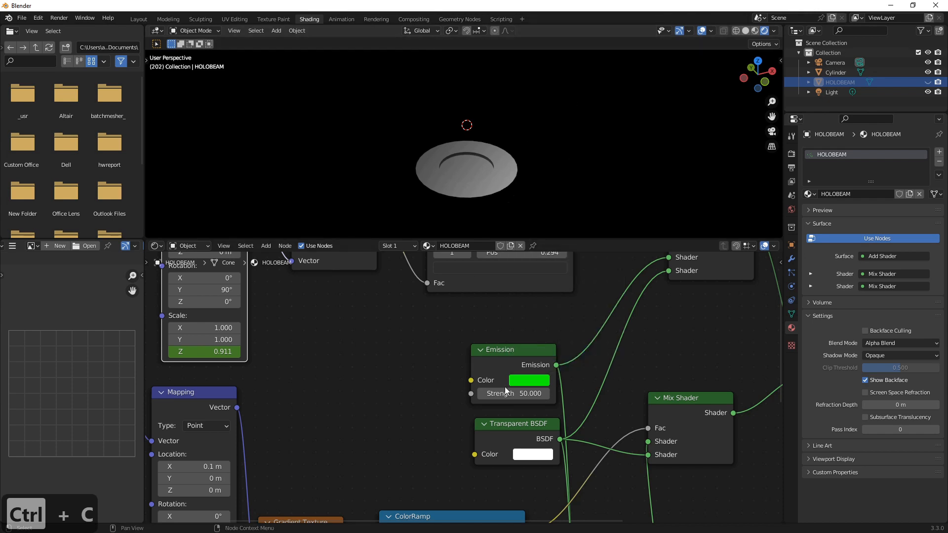
{"action": "left_click", "coordinate": [522, 383]}
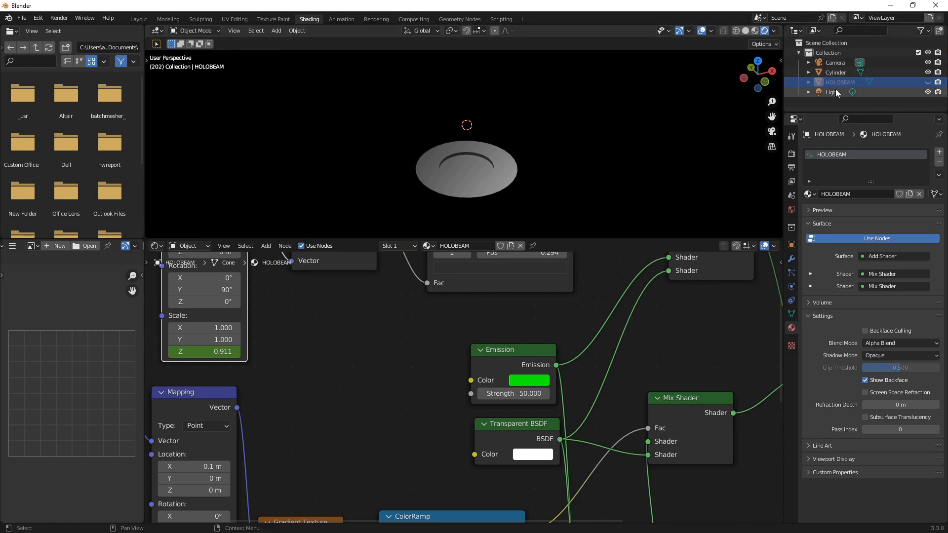
Paste the copied hex colour 09FF00 as the emission colour of the cylinder's emission material
{"action": "left_click", "coordinate": [835, 72]}
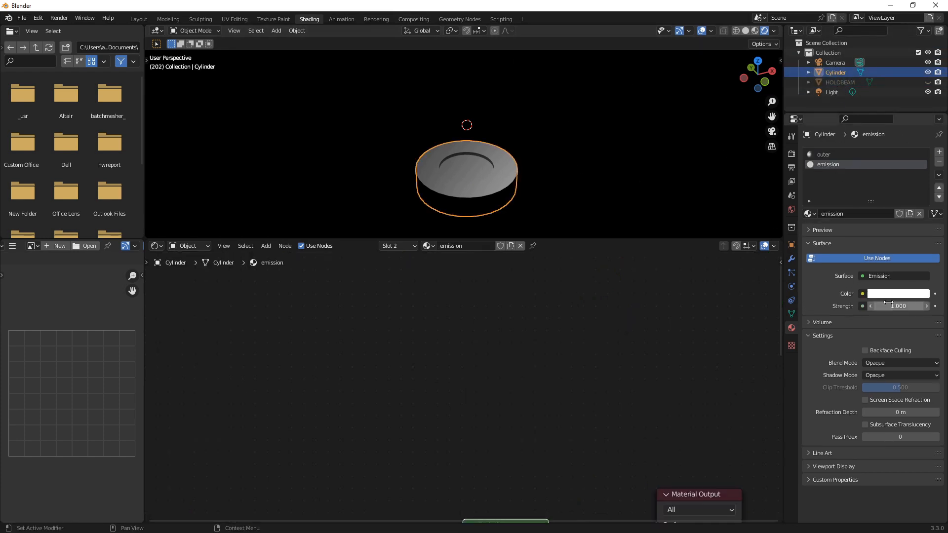
{"action": "left_click", "coordinate": [891, 294]}
{"action": "left_click", "coordinate": [886, 253]}
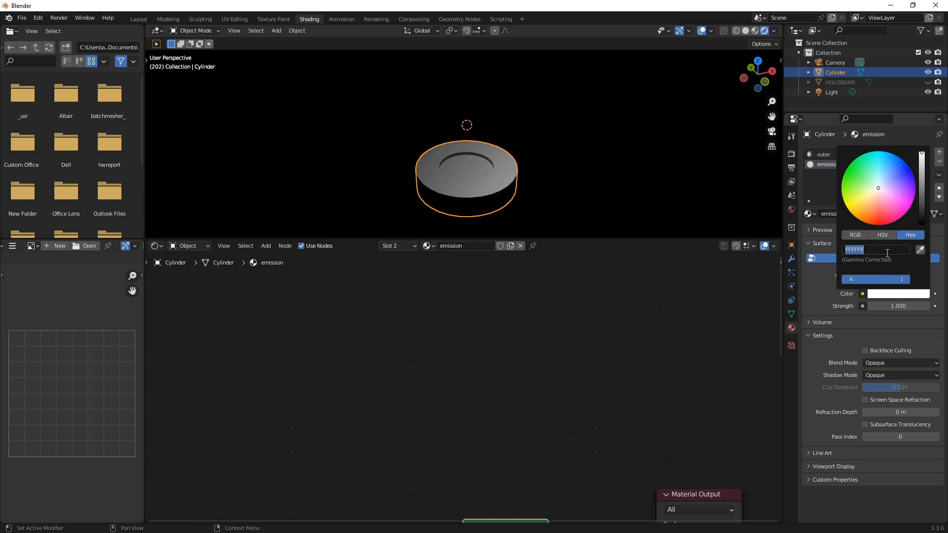
{"action": "key", "text": "ctrl+v"}
{"action": "key", "text": "Return"}
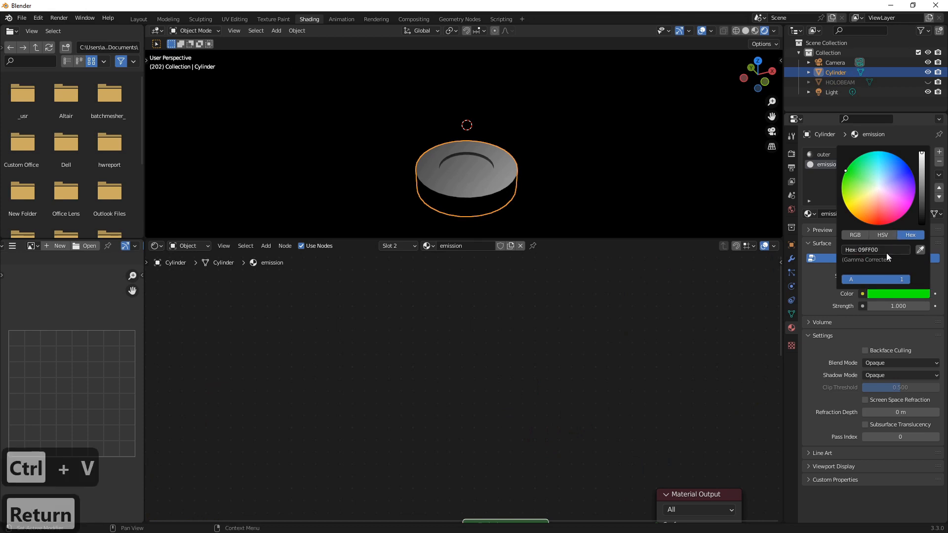
In Edit Mode, select the cylinder's recessed circular face and assign the emission material to it
{"action": "left_click", "coordinate": [192, 31]}
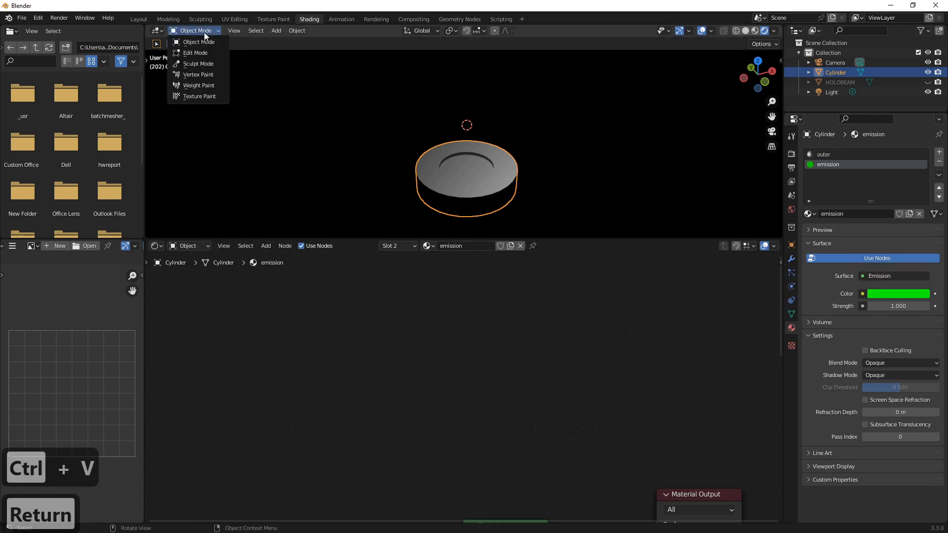
{"action": "left_click", "coordinate": [195, 52]}
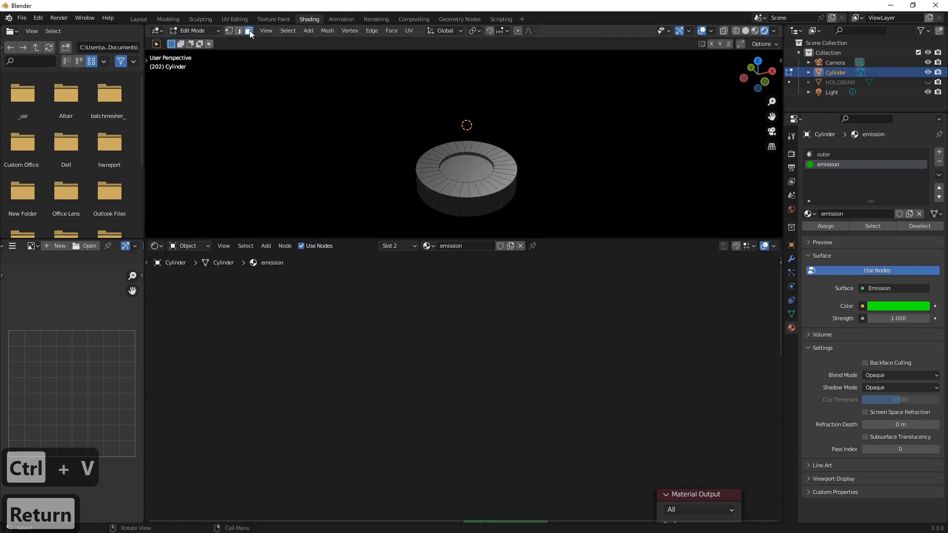
{"action": "left_click", "coordinate": [470, 169]}
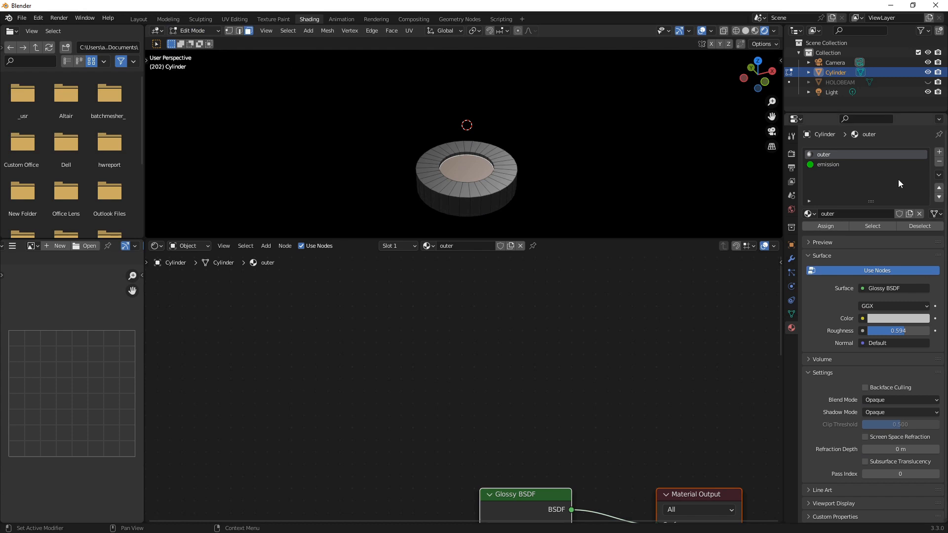
{"action": "left_click", "coordinate": [834, 165]}
{"action": "left_click", "coordinate": [836, 225]}
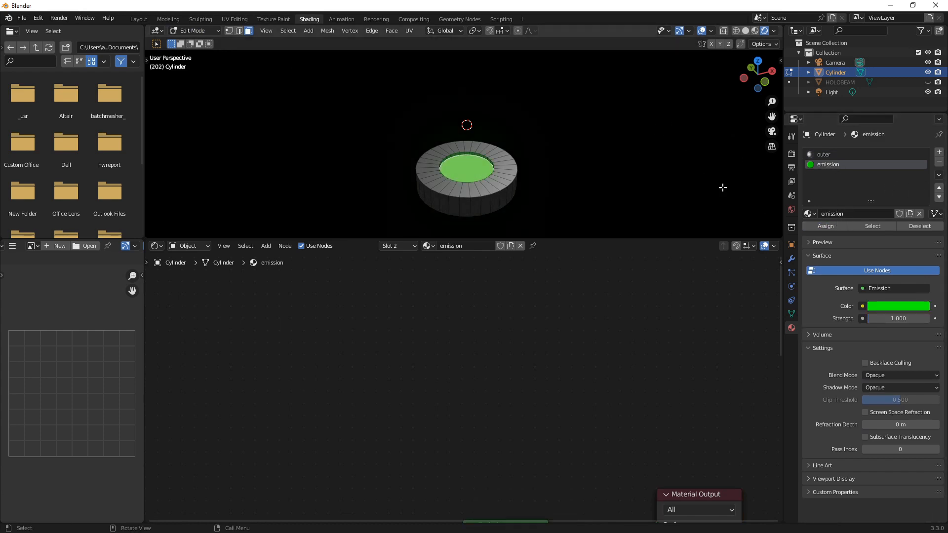
Set the emission material's strength to 50 and return the cylinder to Object Mode
{"action": "left_click", "coordinate": [897, 319]}
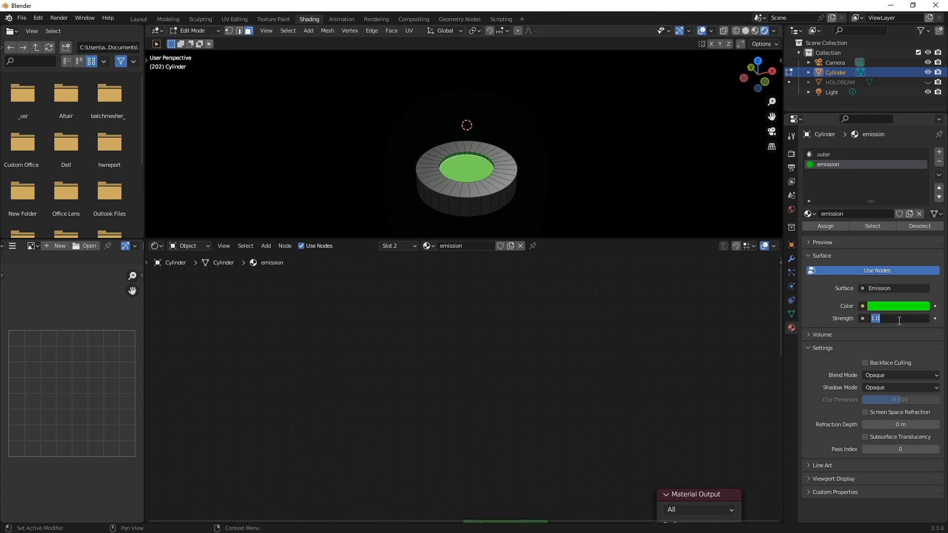
{"action": "type", "text": "50"}
{"action": "key", "text": "Return"}
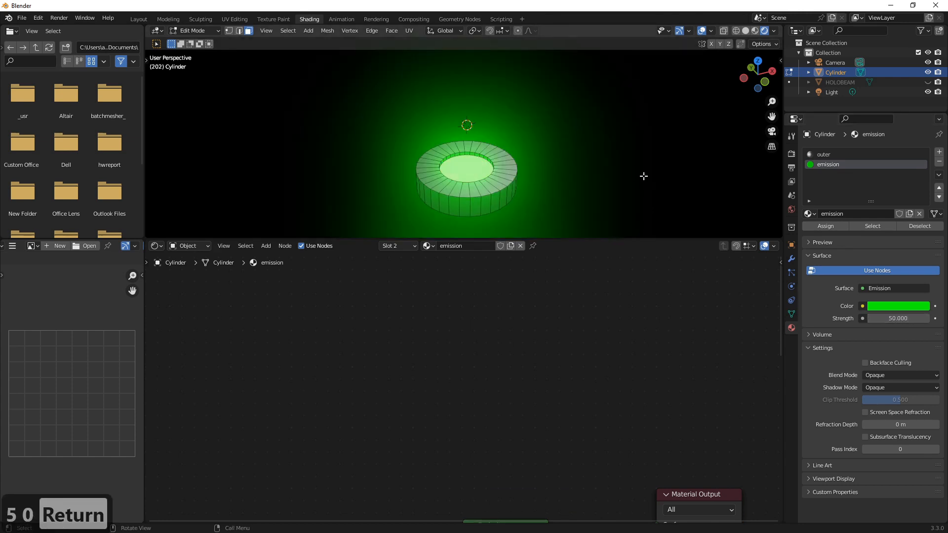
{"action": "left_click", "coordinate": [839, 82]}
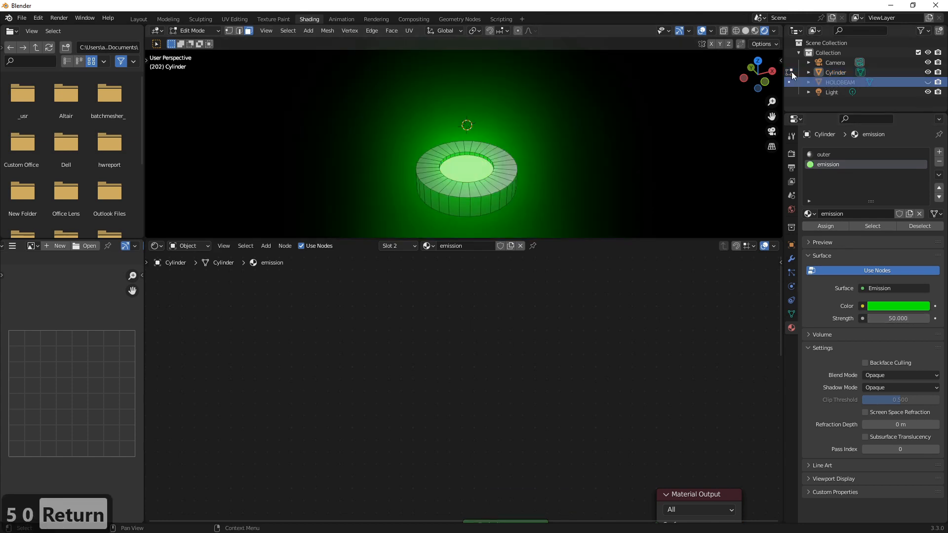
{"action": "left_click", "coordinate": [195, 31]}
{"action": "left_click", "coordinate": [190, 29]}
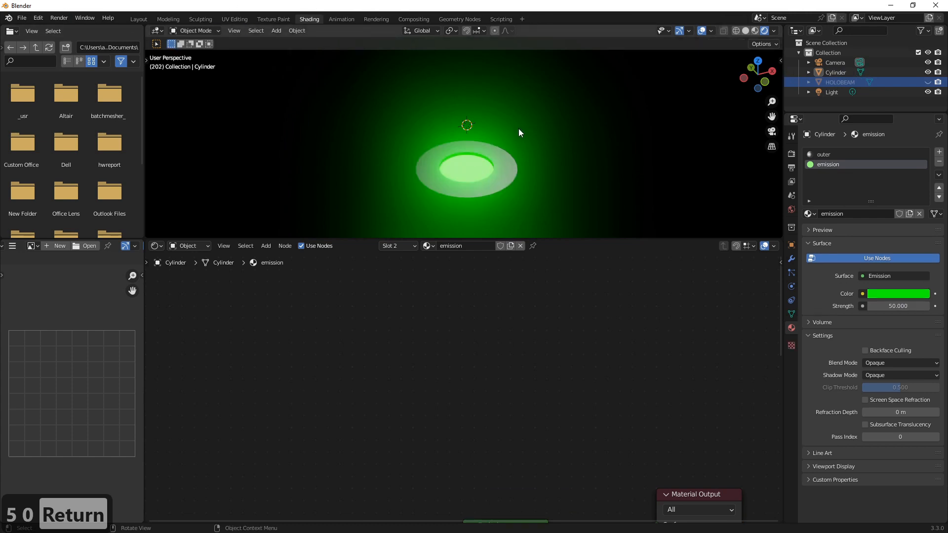
Unhide the HOLOBEAM object and select the cylinder base beneath it
{"action": "key", "text": "alt+h"}
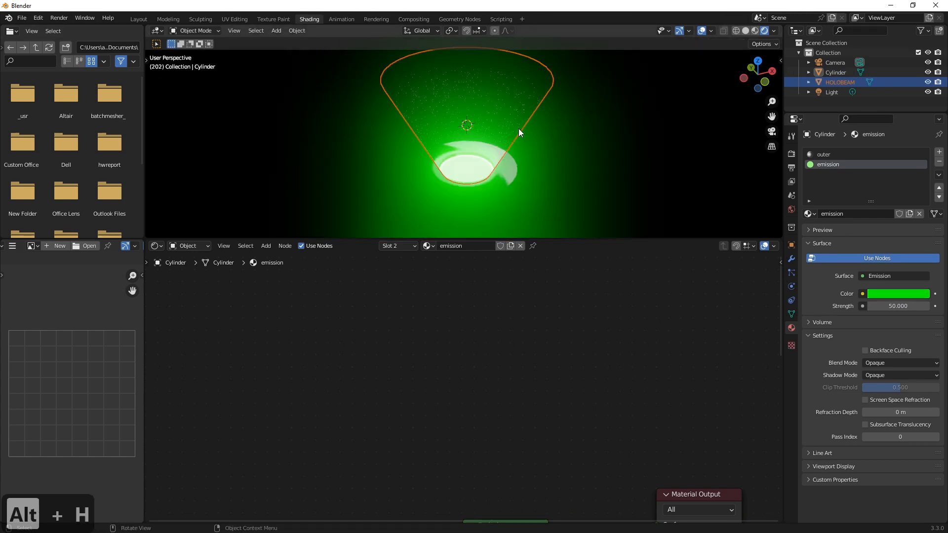
{"action": "left_click", "coordinate": [560, 169]}
{"action": "middle_click_drag", "start_coordinate": [599, 123], "coordinate": [540, 149]}
{"action": "left_click", "coordinate": [446, 184]}
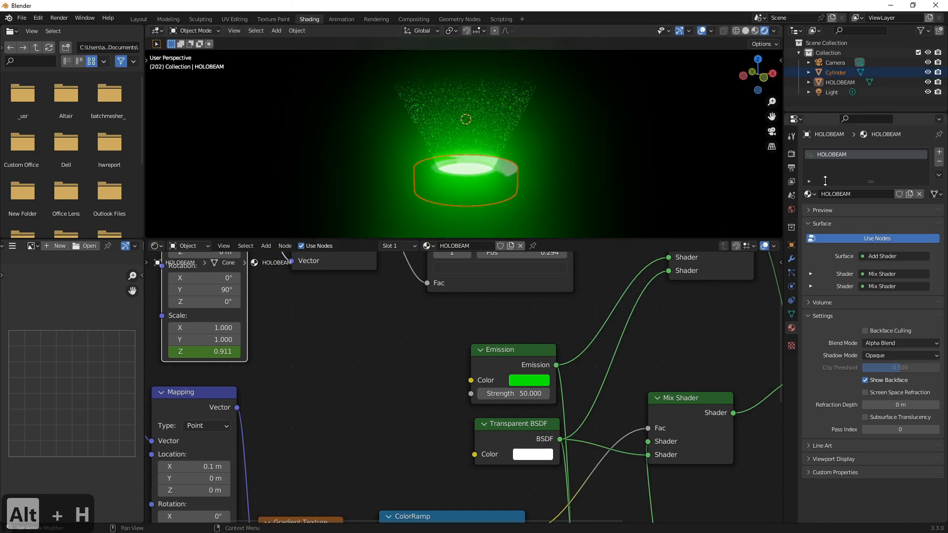
Try a strength of 20 on the cylinder's emission material and settle on 25
{"action": "left_click", "coordinate": [837, 73]}
{"action": "left_click", "coordinate": [896, 306]}
{"action": "type", "text": "20"}
{"action": "key", "text": "Return"}
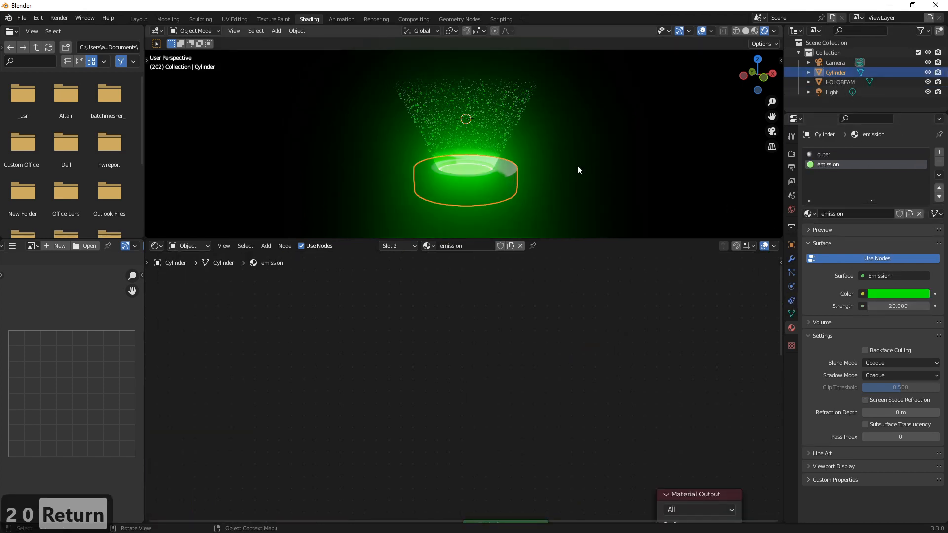
{"action": "middle_click_drag", "start_coordinate": [578, 170], "coordinate": [567, 194]}
{"action": "left_click", "coordinate": [890, 305]}
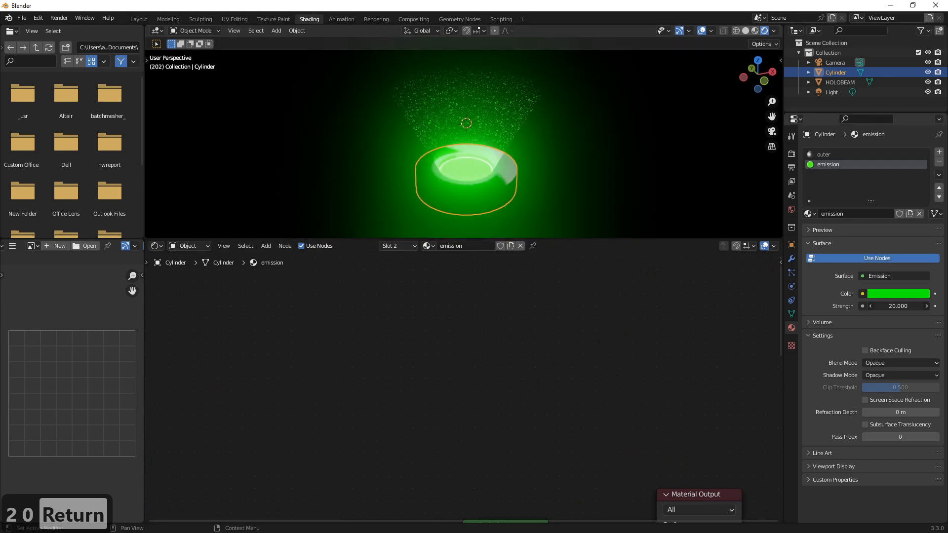
{"action": "type", "text": "25"}
{"action": "key", "text": "Return"}
{"action": "middle_click_drag", "start_coordinate": [466, 141], "coordinate": [393, 147]}
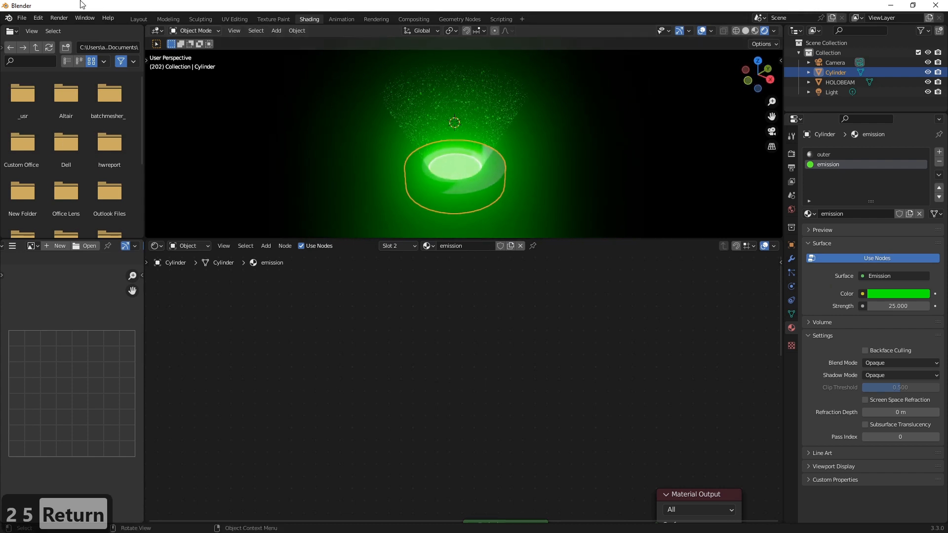
Render the current frame with Eevee and close the render window
{"action": "left_click", "coordinate": [59, 18]}
{"action": "key", "text": "F12"}
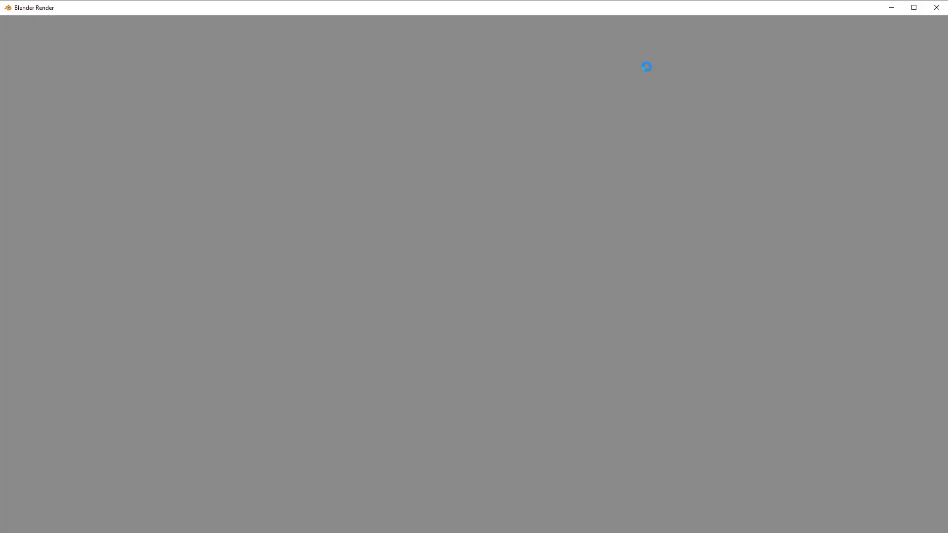
{"action": "left_click", "coordinate": [937, 7]}
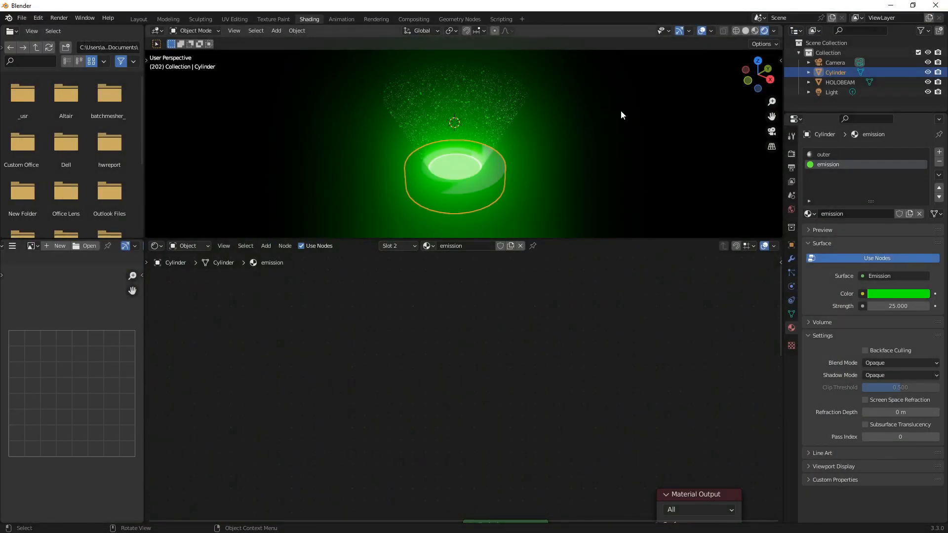
Switch the render engine to Cycles and set the render max samples to 100
{"action": "left_click", "coordinate": [792, 135]}
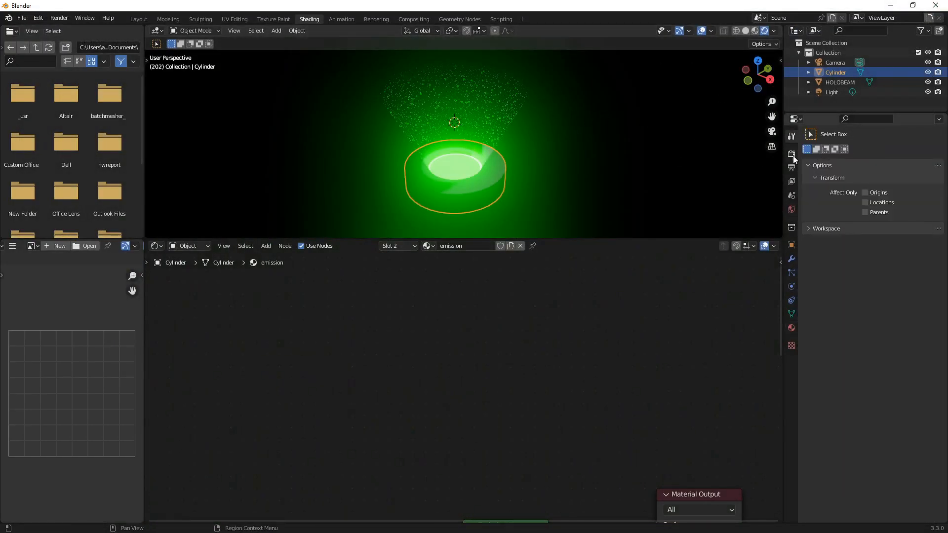
{"action": "left_click", "coordinate": [792, 154]}
{"action": "left_click", "coordinate": [871, 153]}
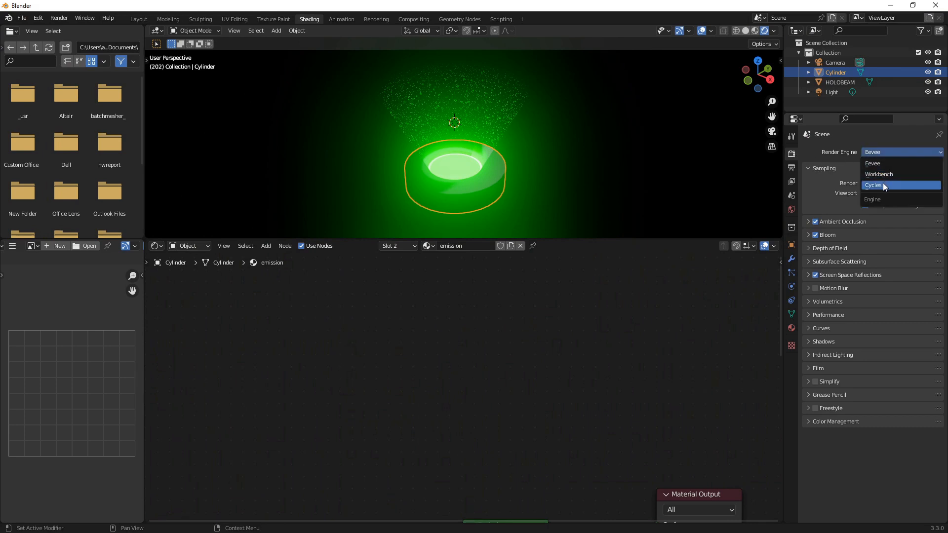
{"action": "left_click", "coordinate": [883, 182]}
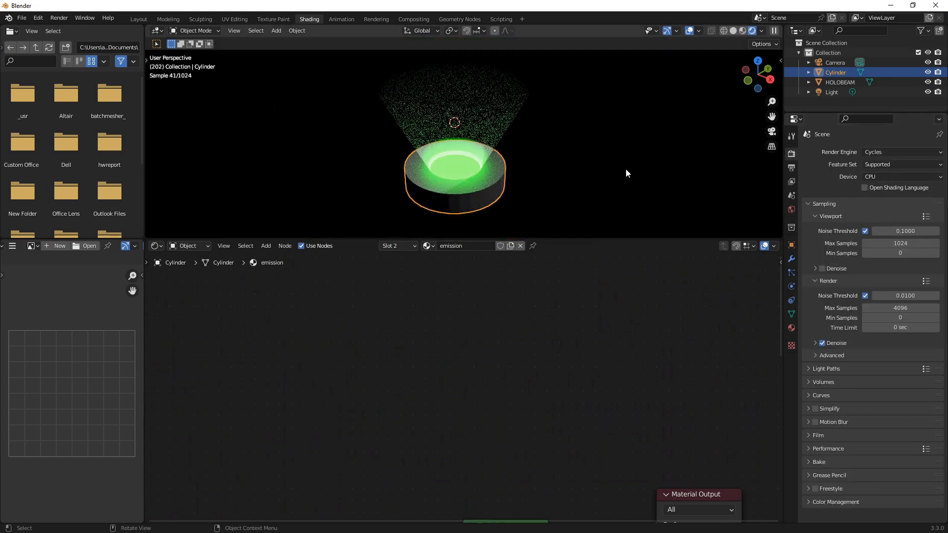
{"action": "left_click", "coordinate": [887, 310]}
{"action": "type", "text": "100"}
{"action": "key", "text": "Return"}
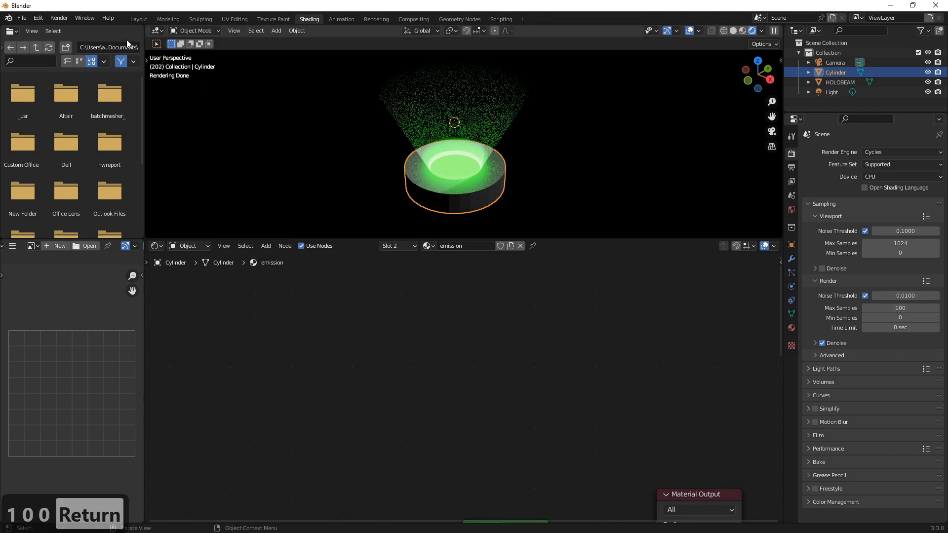
Render the current frame with Cycles to check the cylinder's shading, and leave the render view
{"action": "left_click", "coordinate": [59, 18]}
{"action": "left_click", "coordinate": [63, 30]}
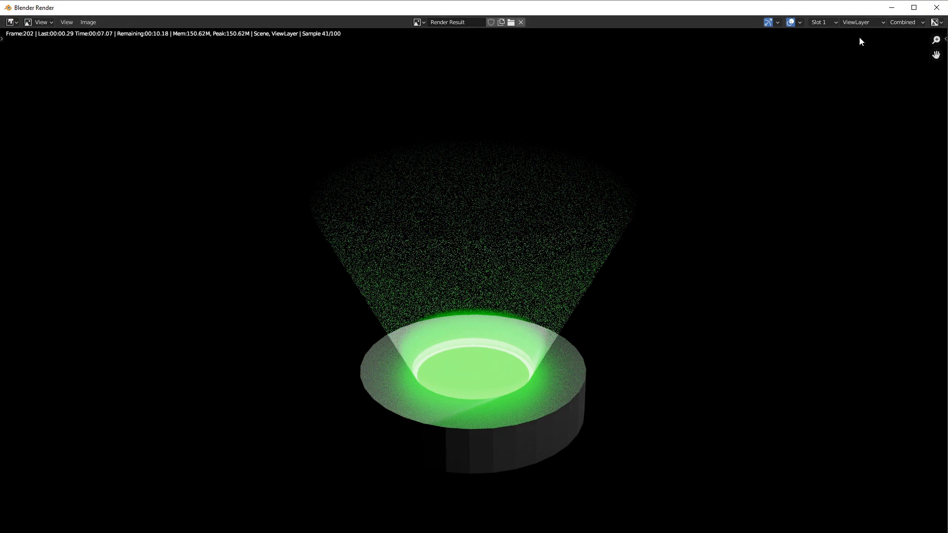
{"action": "key", "text": "Escape"}
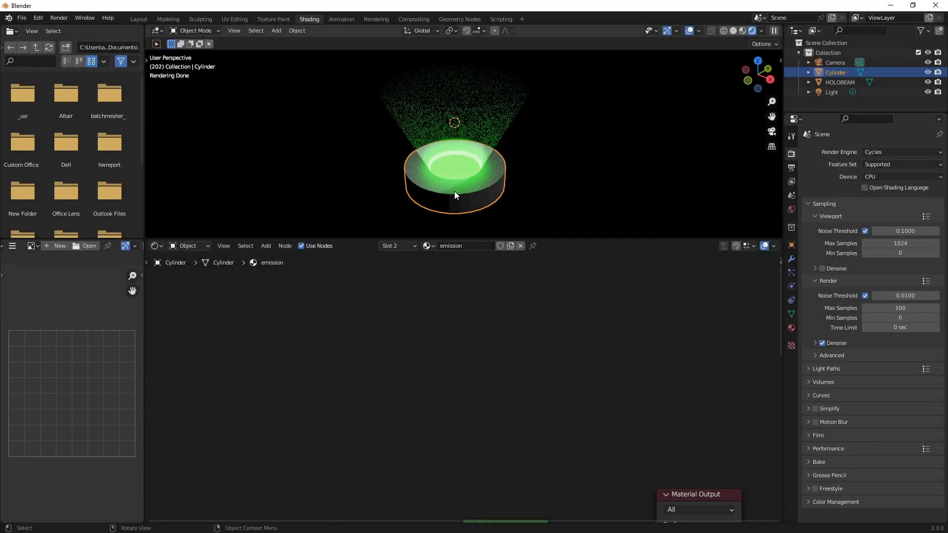
Apply smooth shading to the cylinder and add an Edge Split modifier to it
{"action": "right_click", "coordinate": [403, 171]}
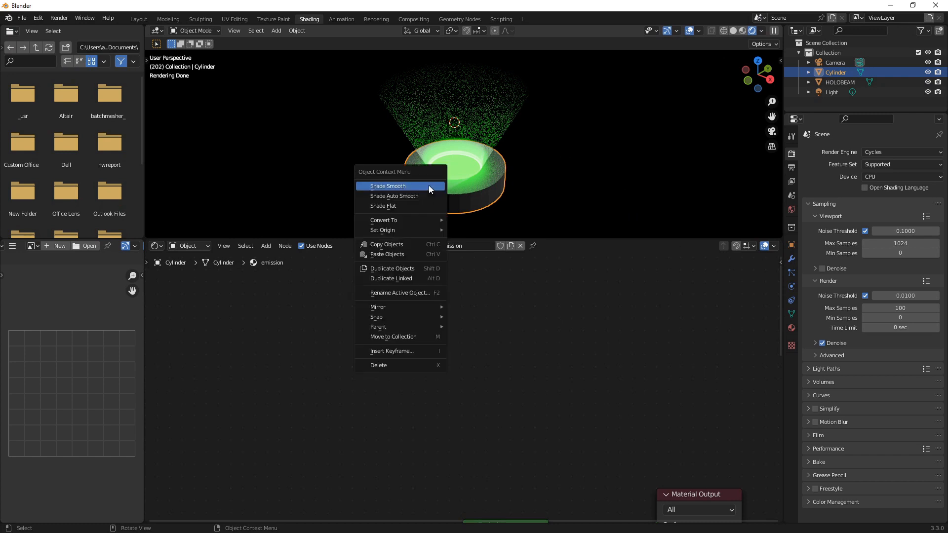
{"action": "left_click", "coordinate": [429, 185]}
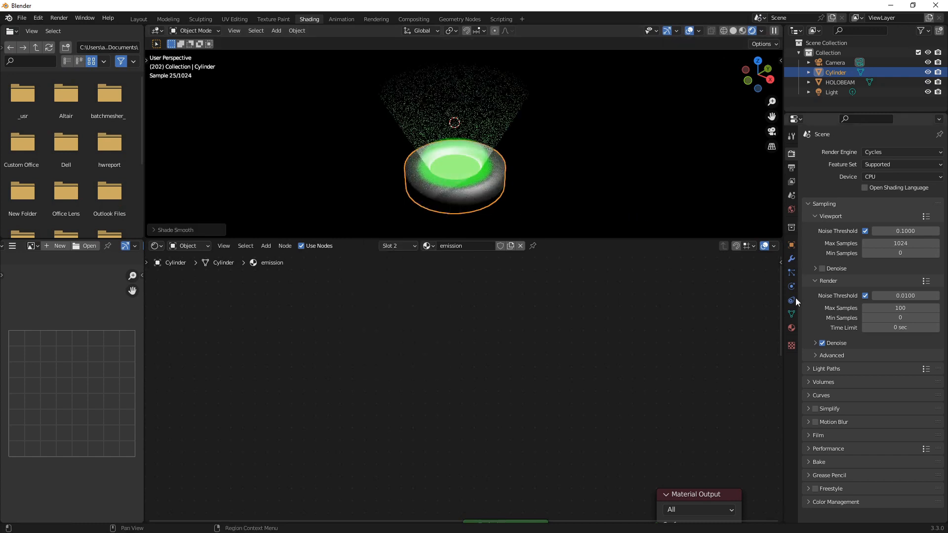
{"action": "left_click", "coordinate": [791, 258]}
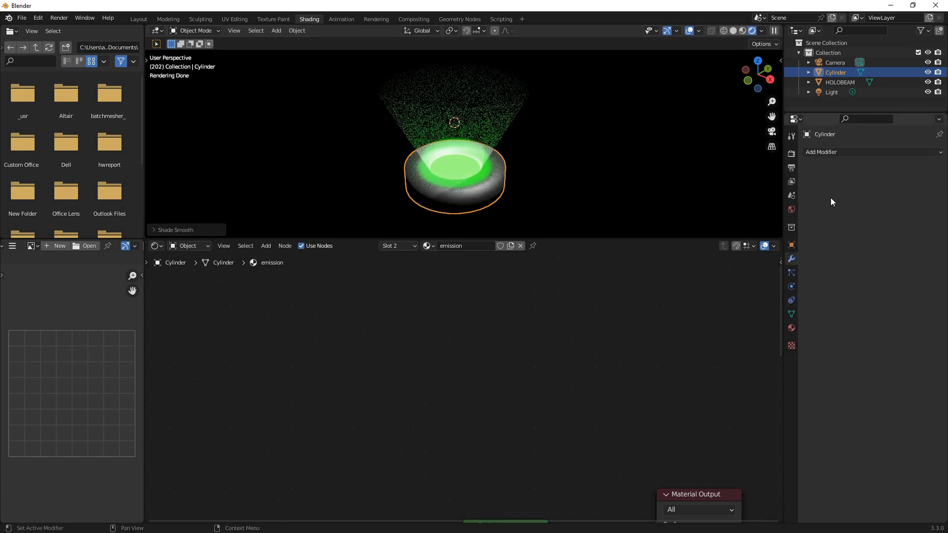
{"action": "left_click", "coordinate": [835, 152]}
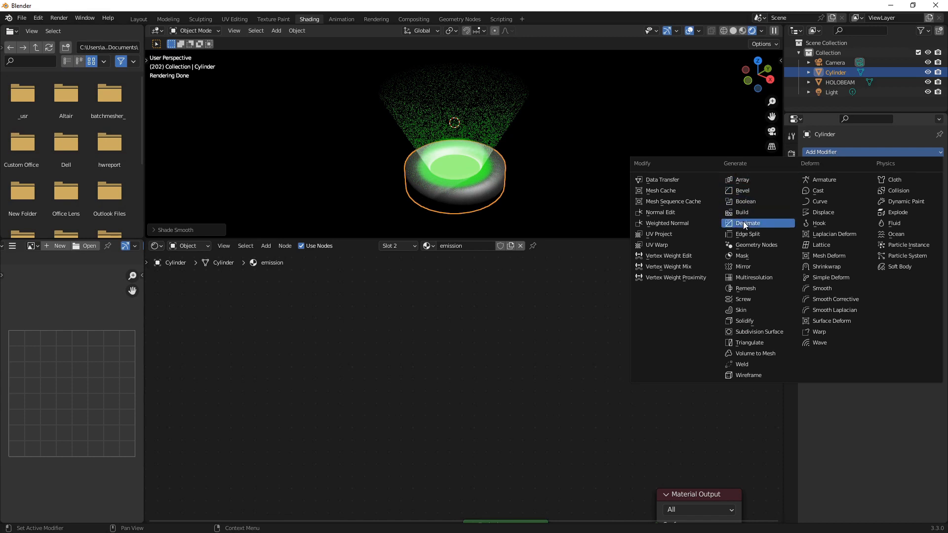
{"action": "left_click", "coordinate": [746, 234]}
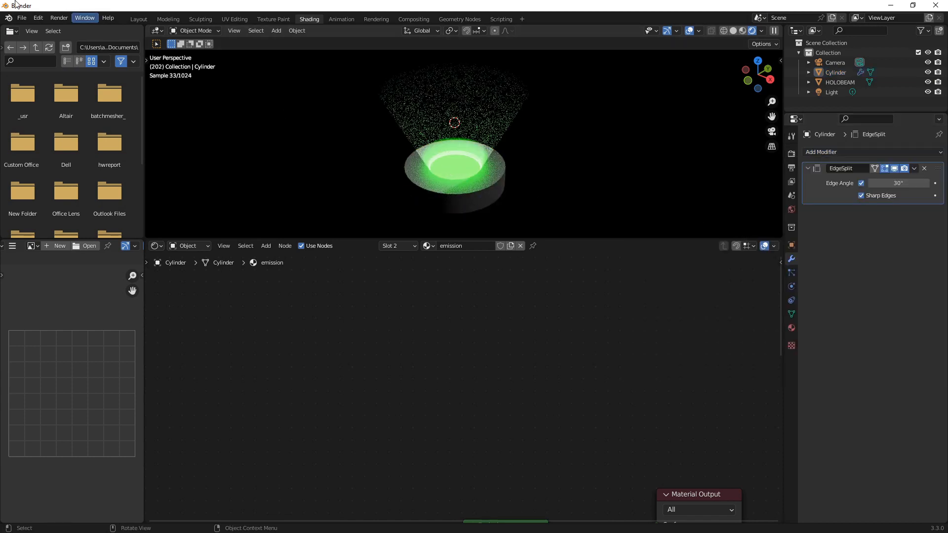
Render the frame again to inspect the smoothed cylinder, and close the render window
{"action": "left_click", "coordinate": [59, 18]}
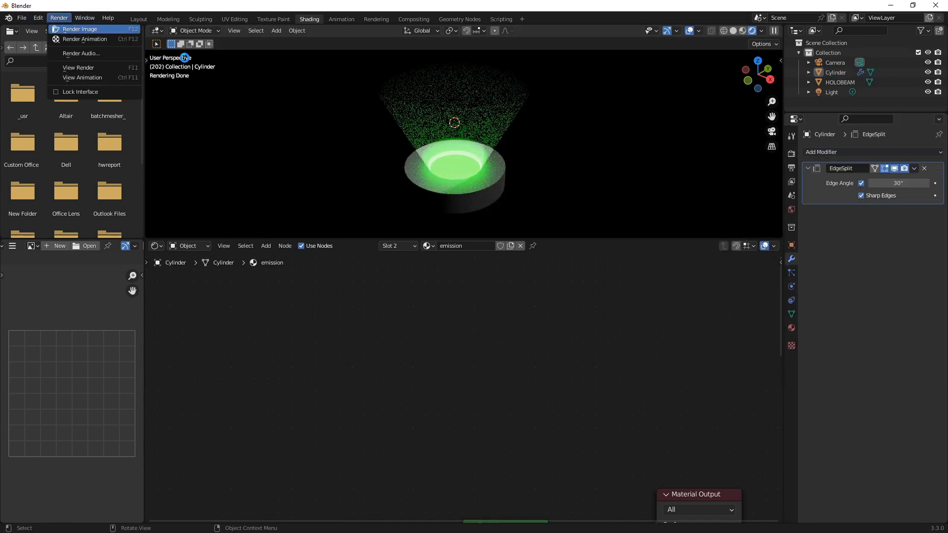
{"action": "left_click", "coordinate": [87, 28]}
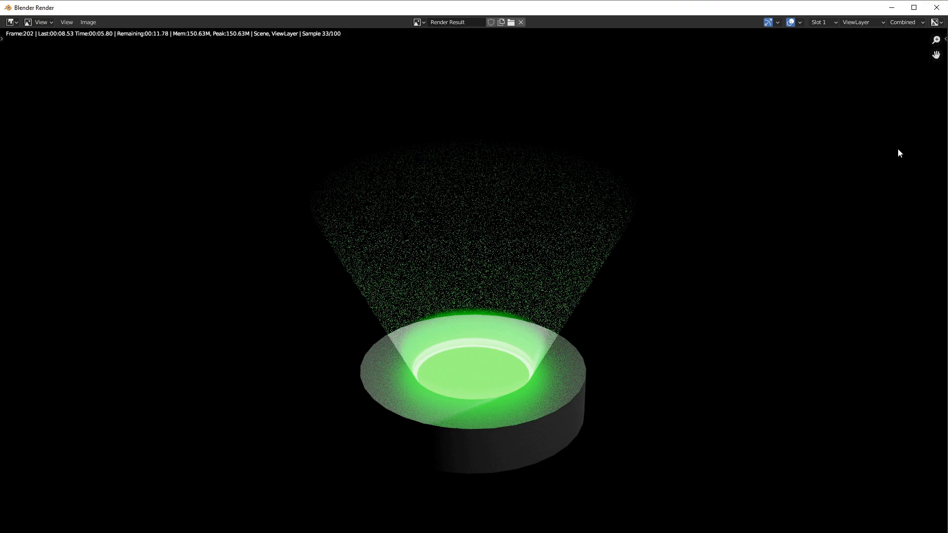
{"action": "left_click", "coordinate": [935, 8]}
Add a point light to the scene at the 3D cursor
{"action": "key", "text": "shift+a"}
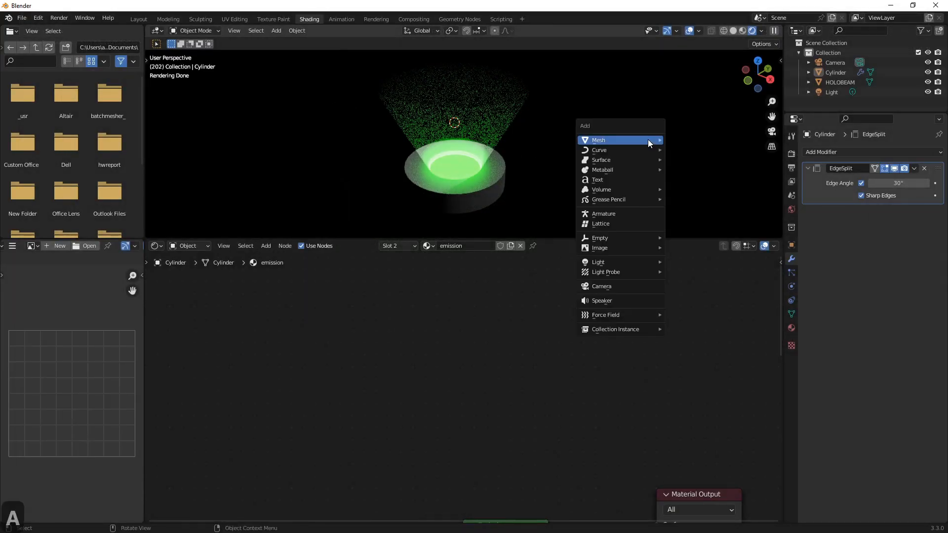
{"action": "mouse_move", "coordinate": [628, 199]}
{"action": "mouse_move", "coordinate": [641, 262]}
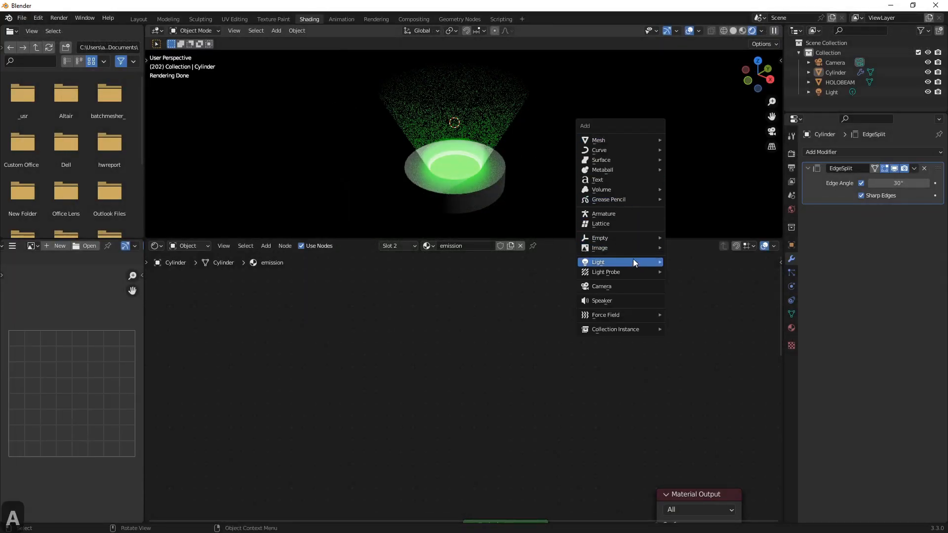
{"action": "left_click", "coordinate": [694, 263]}
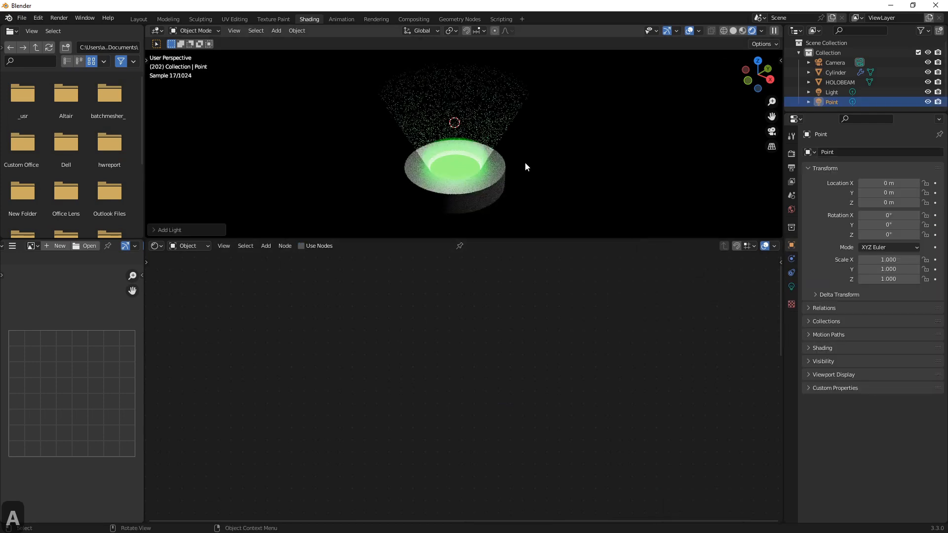
In the Layout workspace, set the Cycles device to GPU Compute and switch the render engine back to Eevee
{"action": "left_click", "coordinate": [142, 17]}
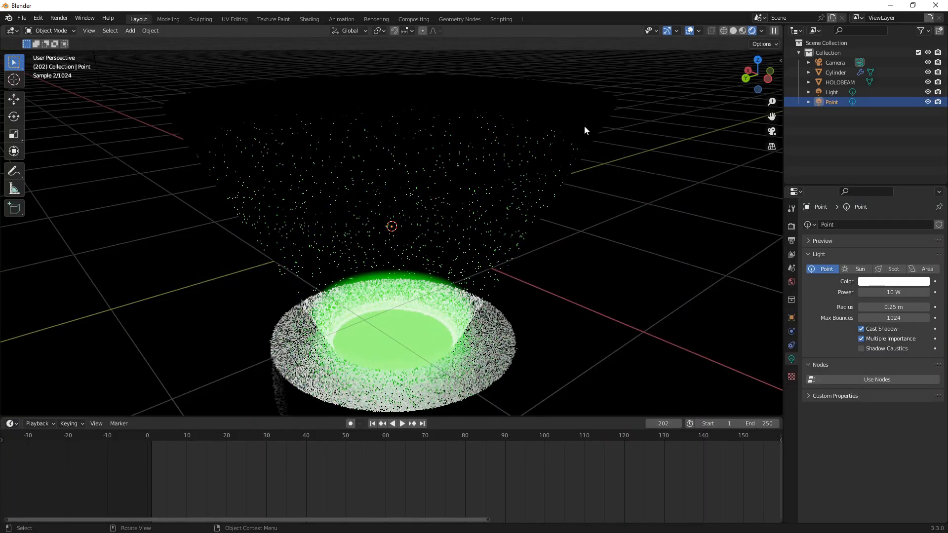
{"action": "left_click", "coordinate": [791, 226]}
{"action": "left_click", "coordinate": [888, 224]}
{"action": "left_click", "coordinate": [876, 235]}
{"action": "left_click", "coordinate": [867, 226]}
{"action": "left_click", "coordinate": [882, 253]}
{"action": "left_click", "coordinate": [873, 248]}
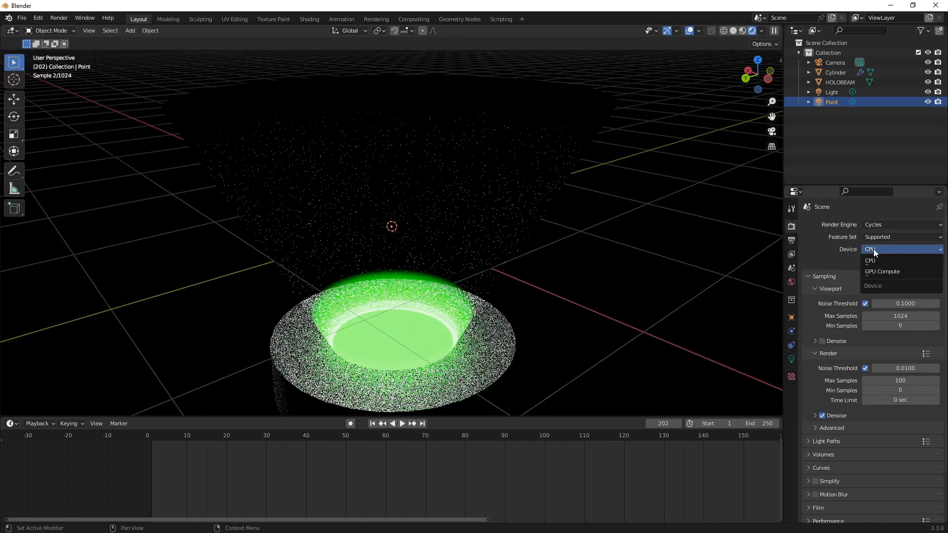
{"action": "left_click", "coordinate": [882, 271]}
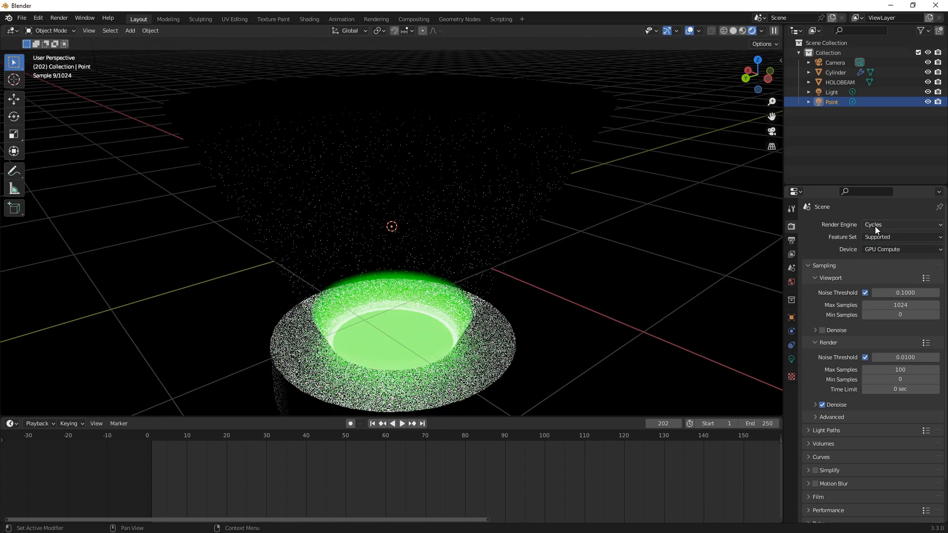
{"action": "left_click", "coordinate": [872, 225]}
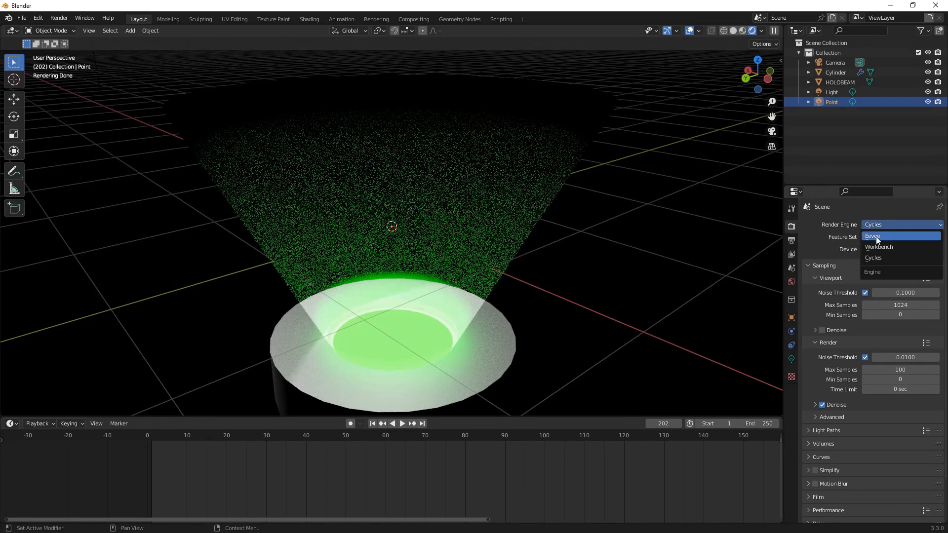
{"action": "left_click", "coordinate": [875, 236]}
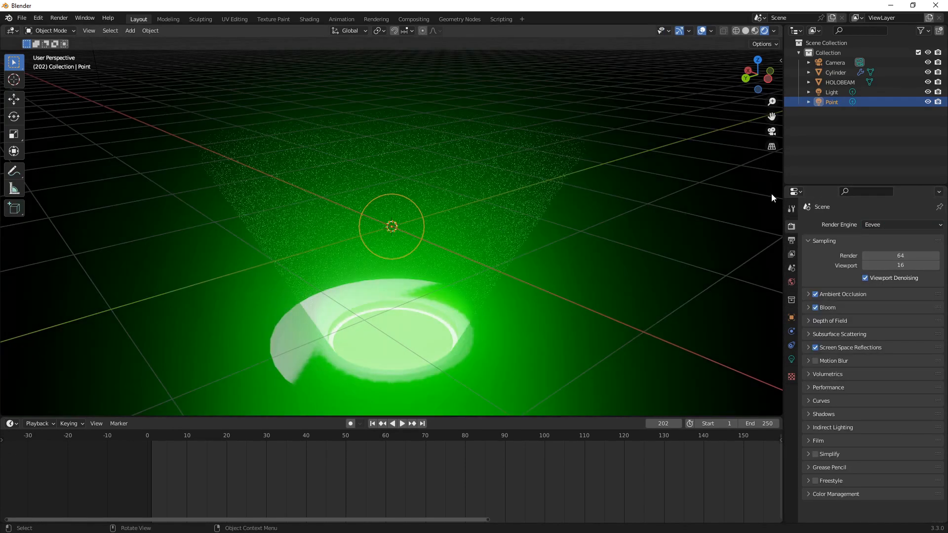
Set the point light's colour to the copied green hex value 09FF00
{"action": "left_click", "coordinate": [792, 359]}
{"action": "left_click", "coordinate": [881, 282]}
{"action": "left_click", "coordinate": [888, 246]}
{"action": "type", "text": "09FF00"}
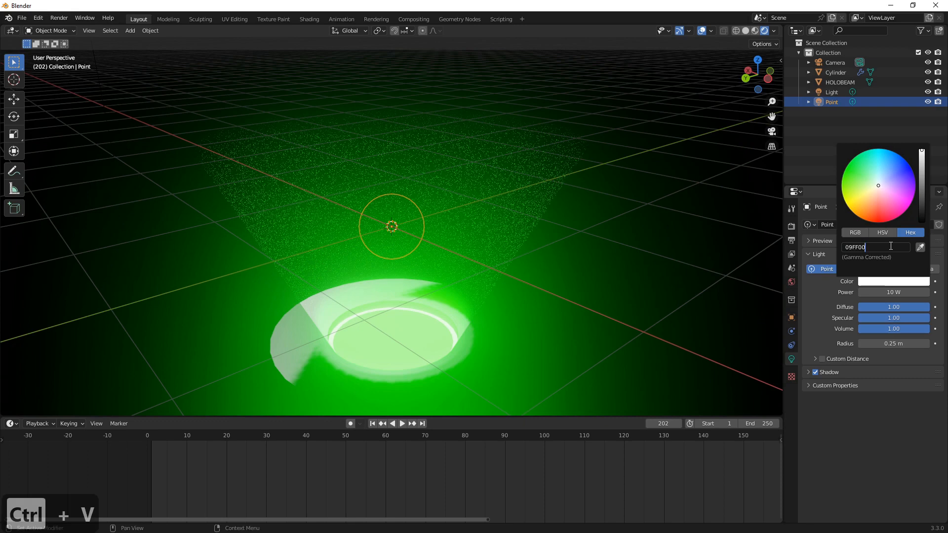
{"action": "type", "text": "]"}
{"action": "key", "text": "BackSpace"}
{"action": "key", "text": "Return"}
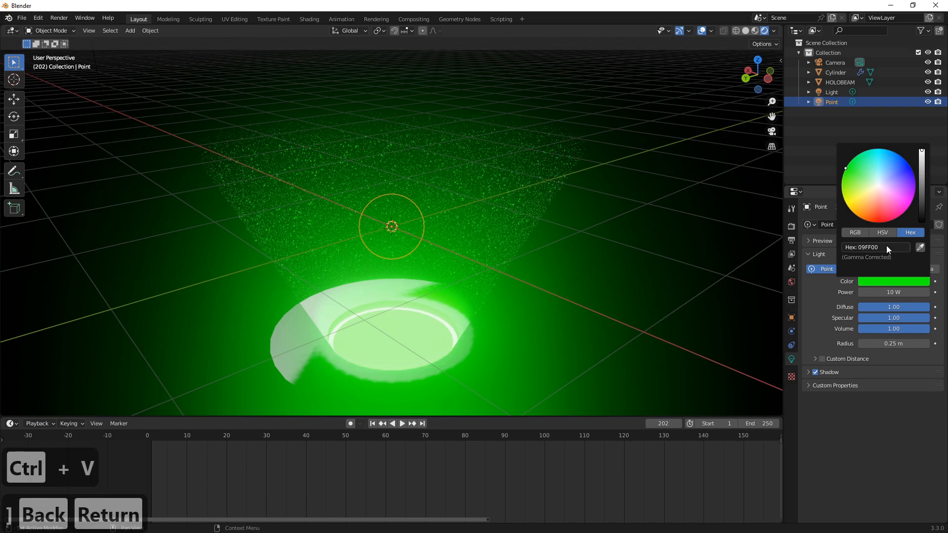
Set the point light's power to 1000 W and scale the light up by a factor of about 3.26
{"action": "scroll", "coordinate": [522, 261], "scroll_direction": "down", "scroll_amount": 3}
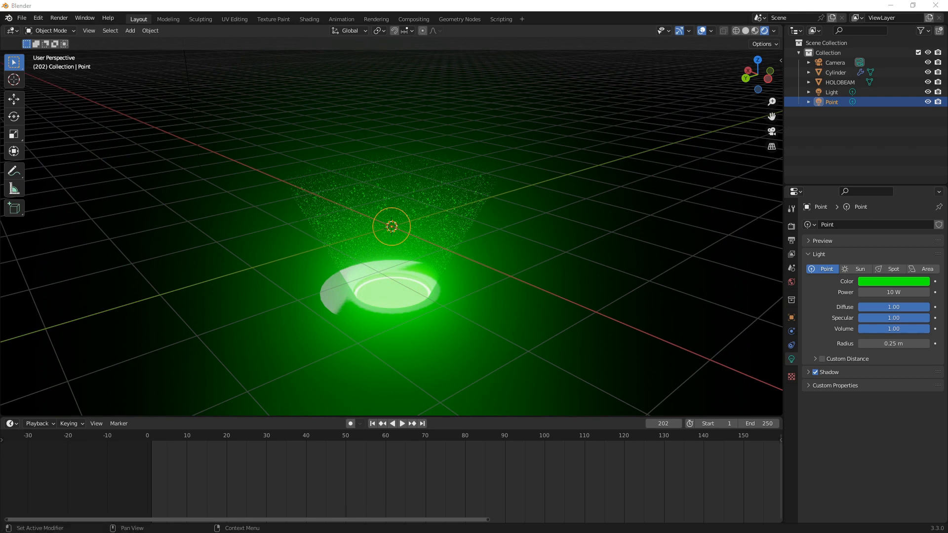
{"action": "left_click", "coordinate": [900, 292]}
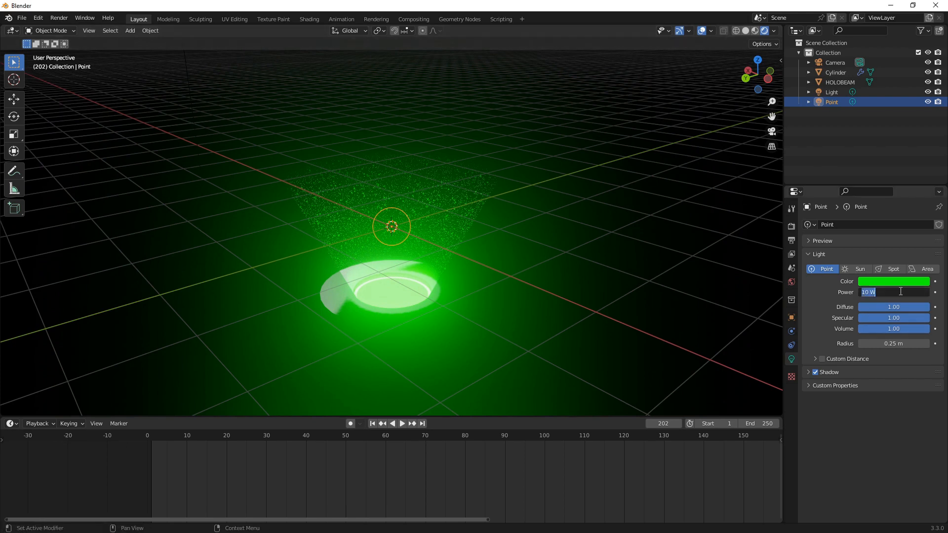
{"action": "type", "text": "1000"}
{"action": "key", "text": "Return"}
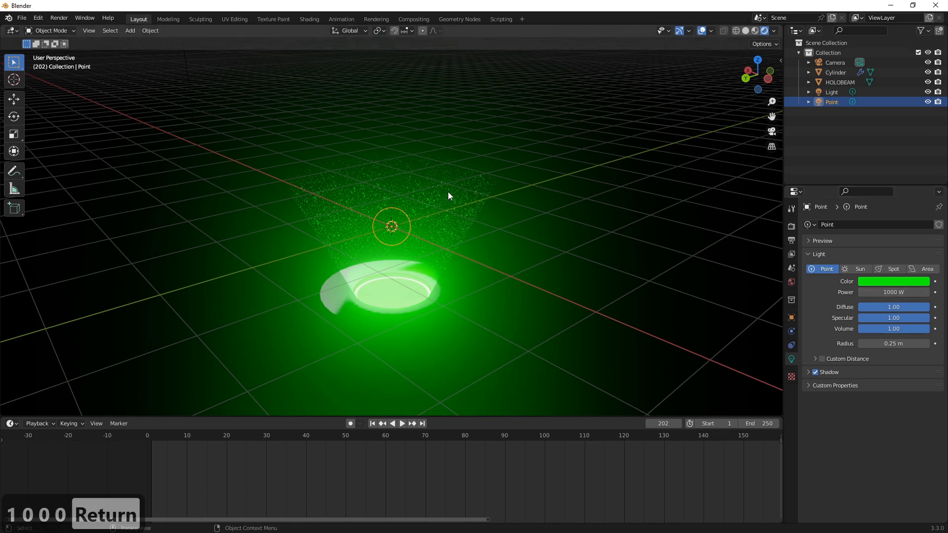
{"action": "key", "text": "s"}
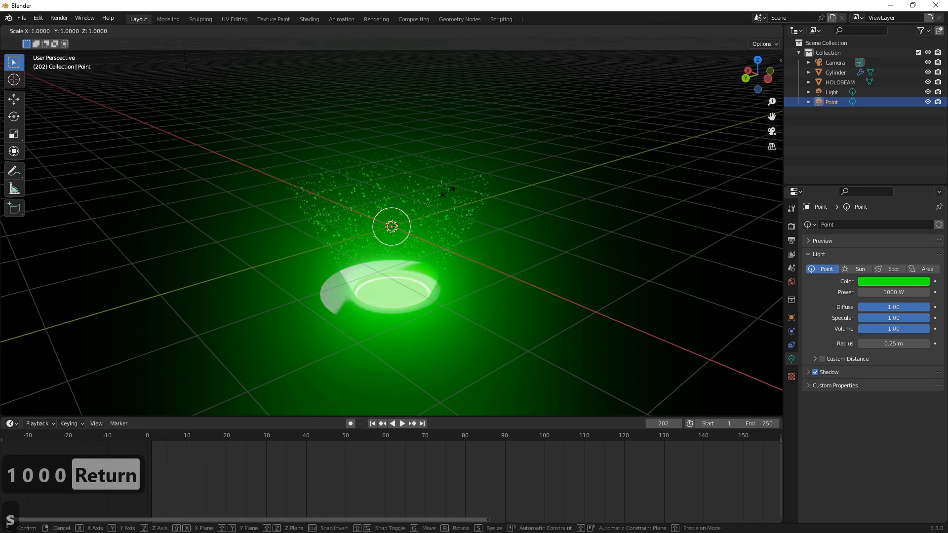
{"action": "left_click", "coordinate": [607, 200]}
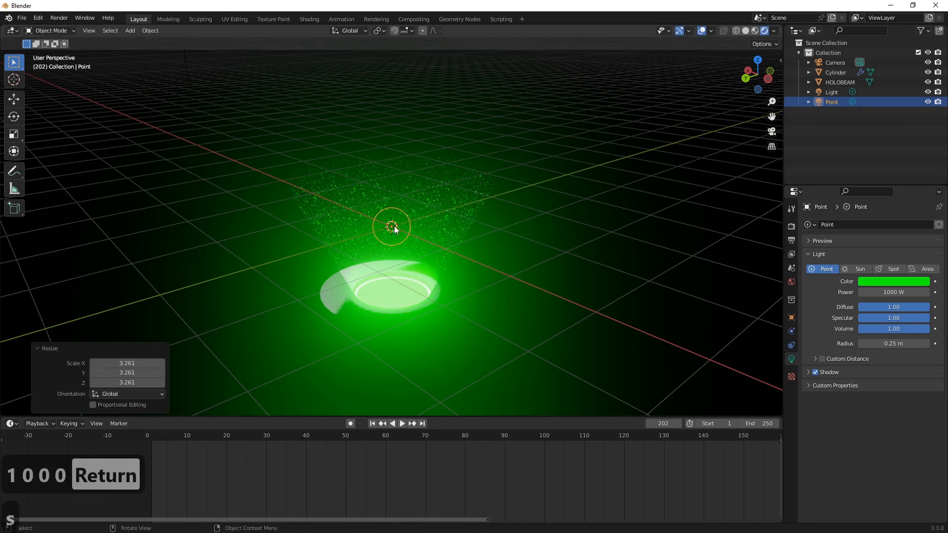
Scale the point light up by a factor of about 1.5 and set its radius to 2.14 m
{"action": "key", "text": "s"}
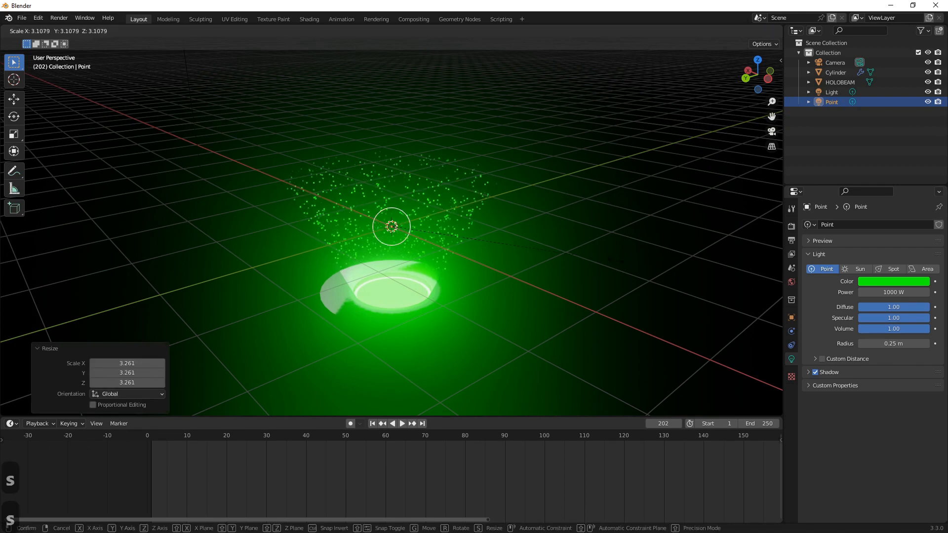
{"action": "left_click", "coordinate": [503, 241]}
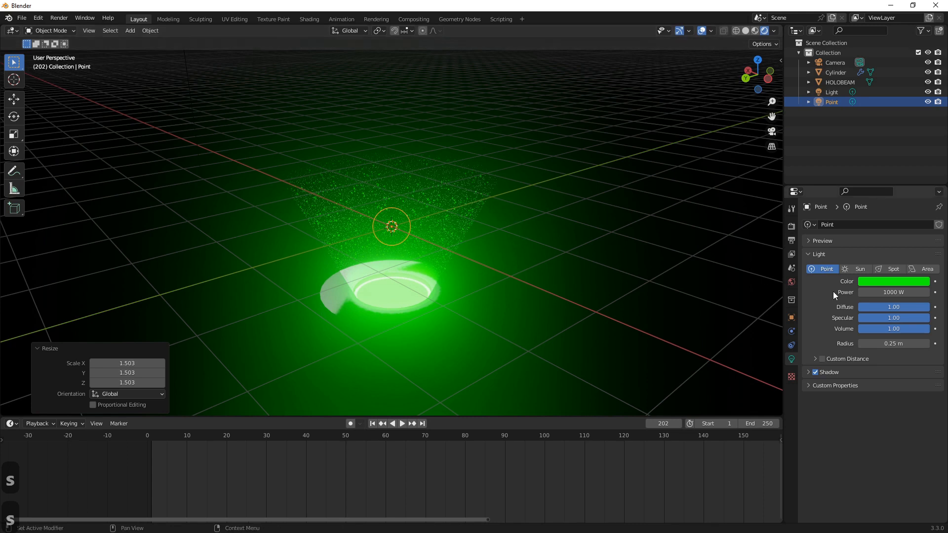
{"action": "left_click_drag", "start_coordinate": [877, 342], "coordinate": [929, 342]}
{"action": "left_click", "coordinate": [517, 274]}
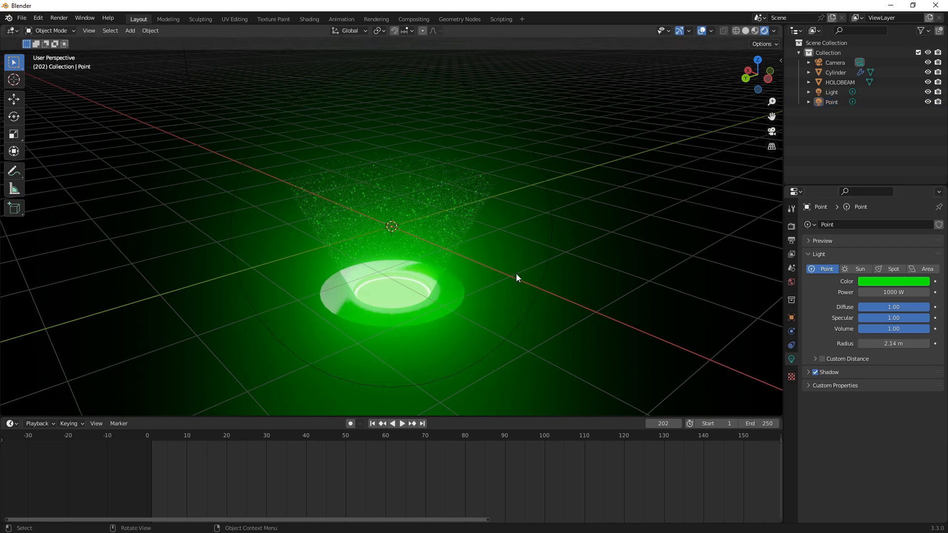
Add a plane, lower it to the underside of the cylinder base and enlarge it into a floor
{"action": "key", "text": "shift+a"}
{"action": "mouse_move", "coordinate": [495, 154]}
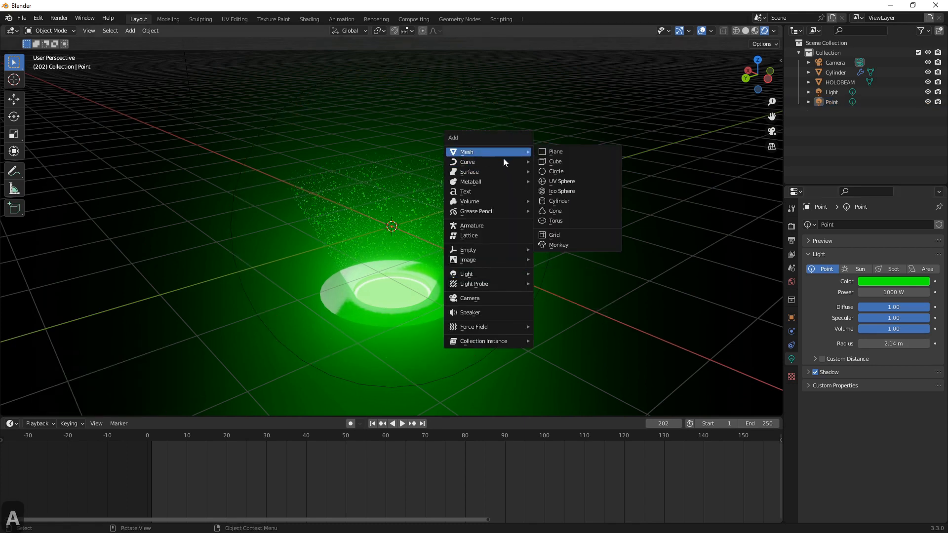
{"action": "left_click", "coordinate": [553, 153]}
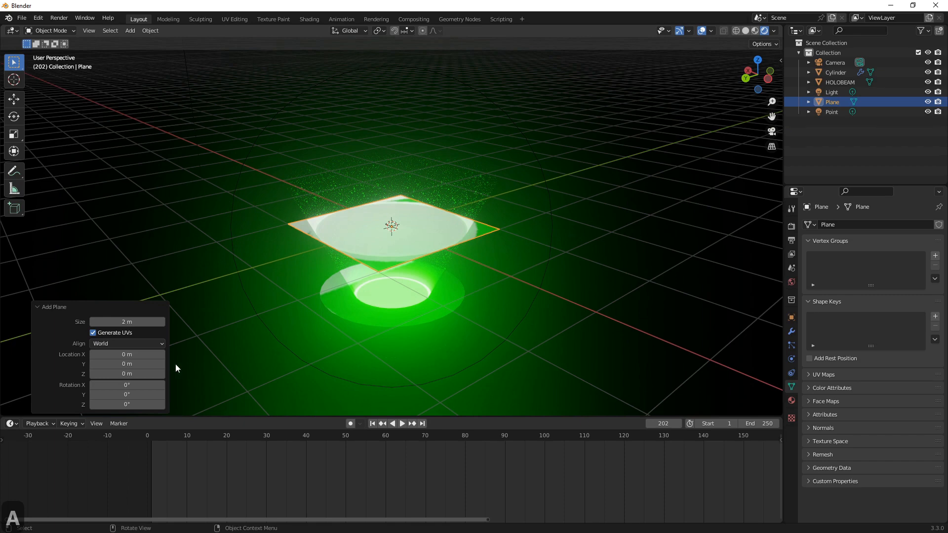
{"action": "left_click_drag", "start_coordinate": [128, 373], "coordinate": [70, 375]}
{"action": "mouse_move", "coordinate": [129, 321]}
{"action": "left_mouse_down"}
{"action": "mouse_move", "coordinate": [165, 321]}
{"action": "mouse_move", "coordinate": [130, 322]}
{"action": "mouse_move", "coordinate": [139, 321]}
{"action": "left_mouse_up"}
{"action": "left_click", "coordinate": [205, 269]}
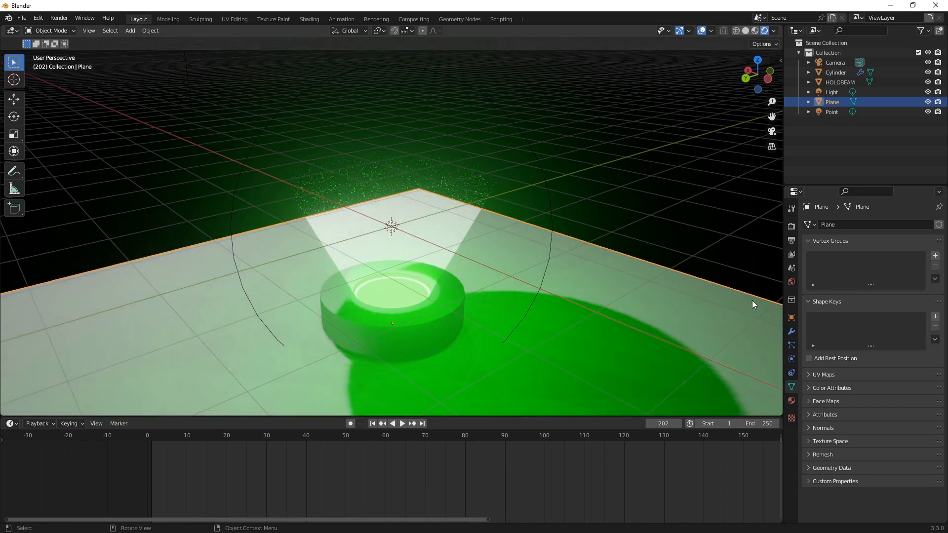
Assign the existing material "outer" to the floor plane
{"action": "left_click", "coordinate": [792, 400]}
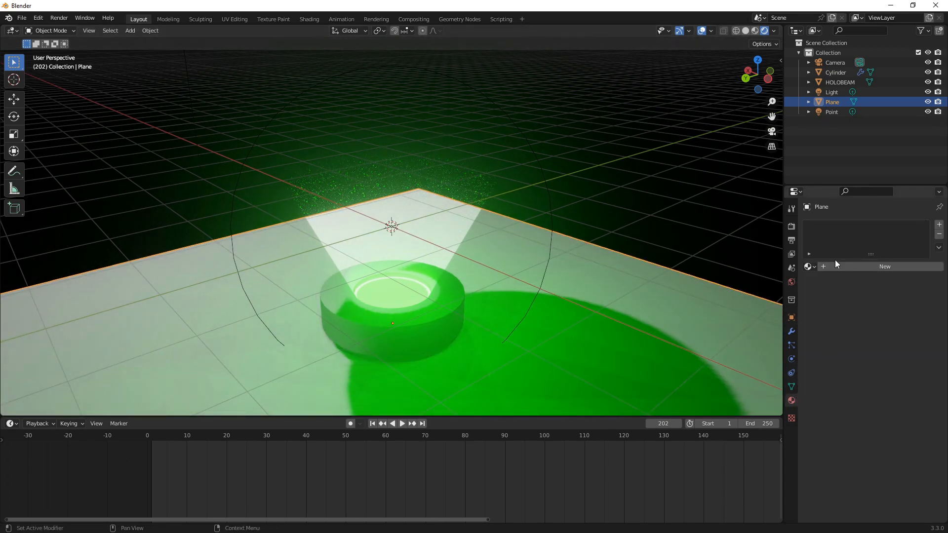
{"action": "left_click", "coordinate": [810, 266]}
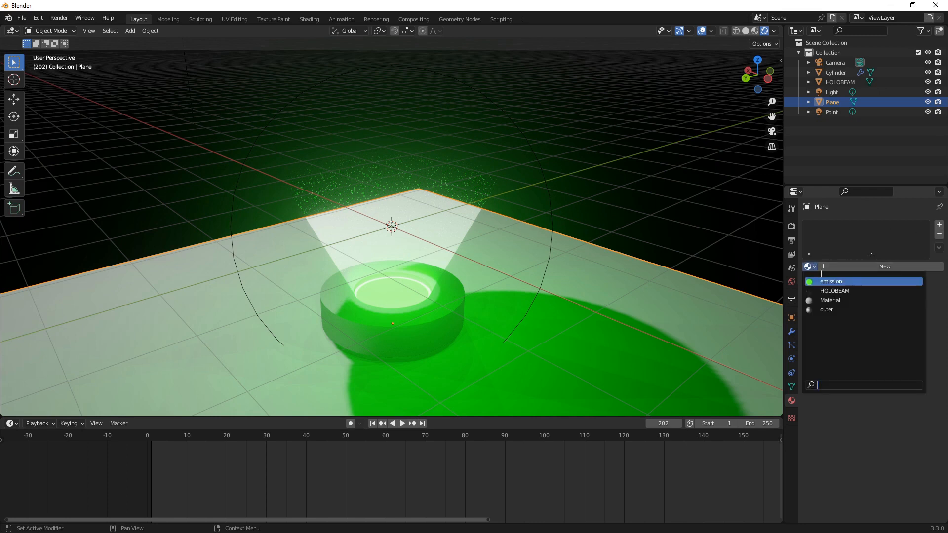
{"action": "left_click", "coordinate": [827, 309]}
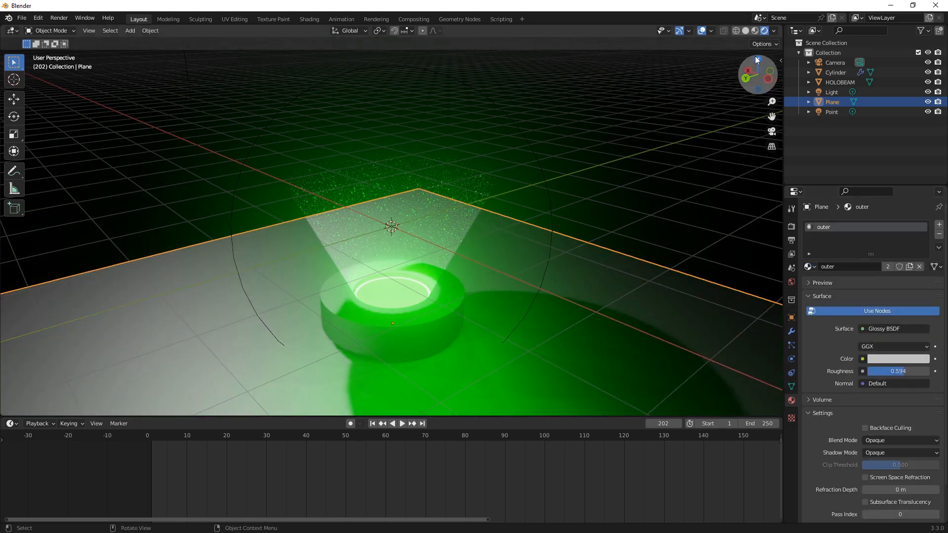
Switch to the camera view, render the scene with the floor plane as a still image and close the render window
{"action": "left_click", "coordinate": [771, 132]}
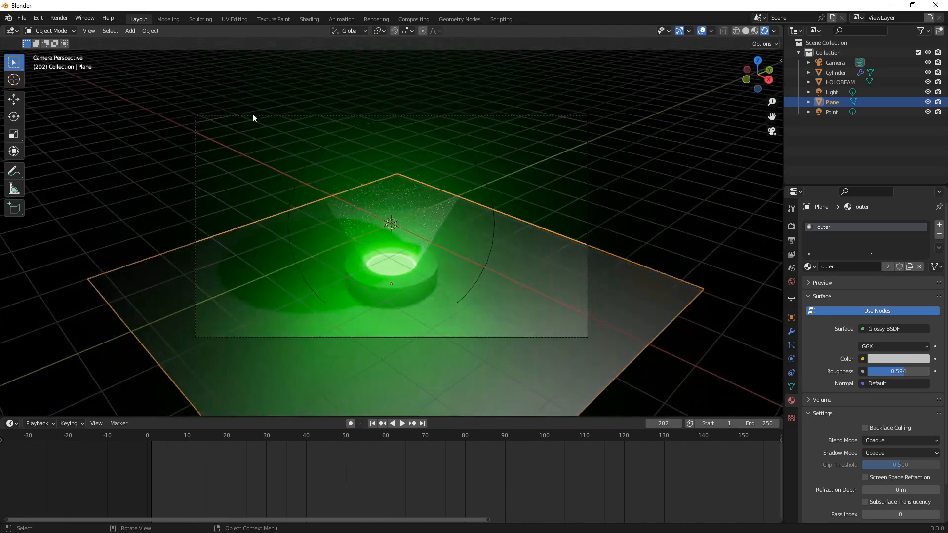
{"action": "left_click", "coordinate": [58, 18]}
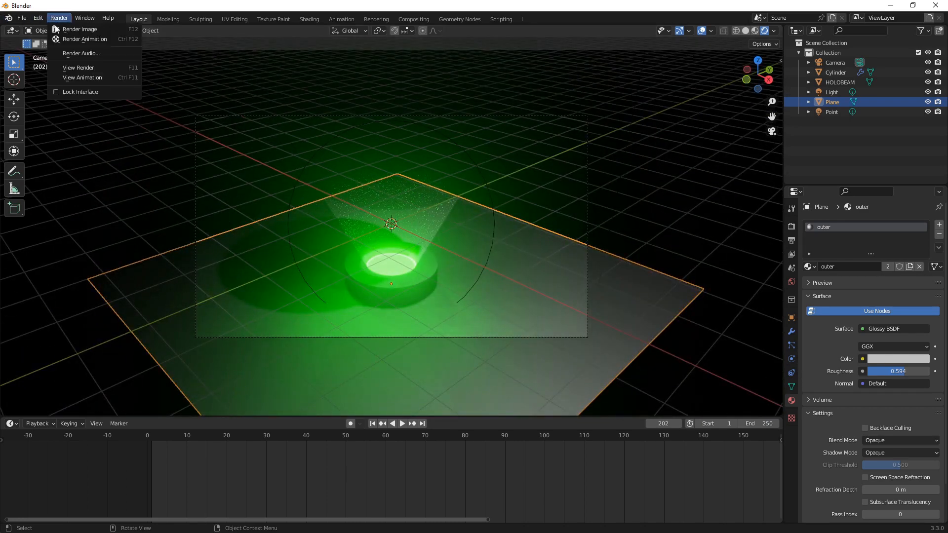
{"action": "left_click", "coordinate": [79, 29]}
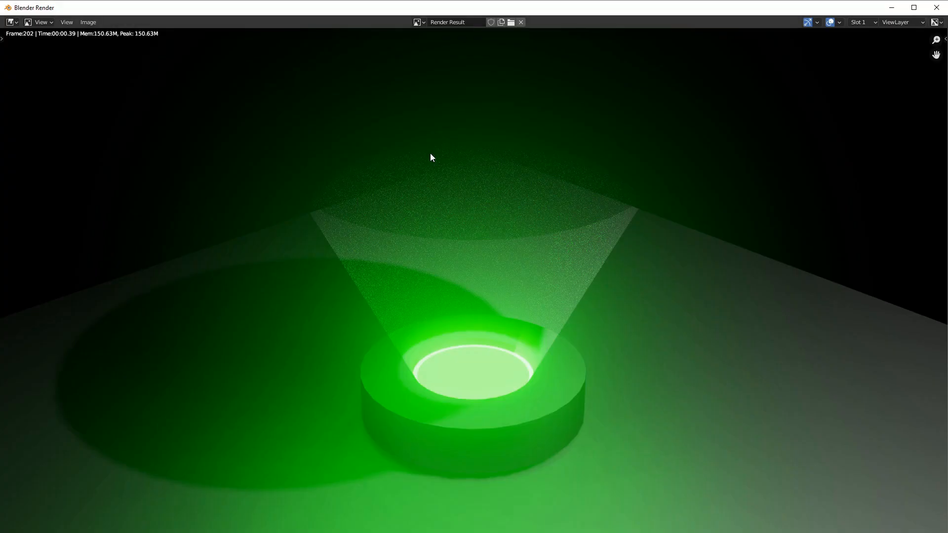
{"action": "left_click", "coordinate": [936, 8]}
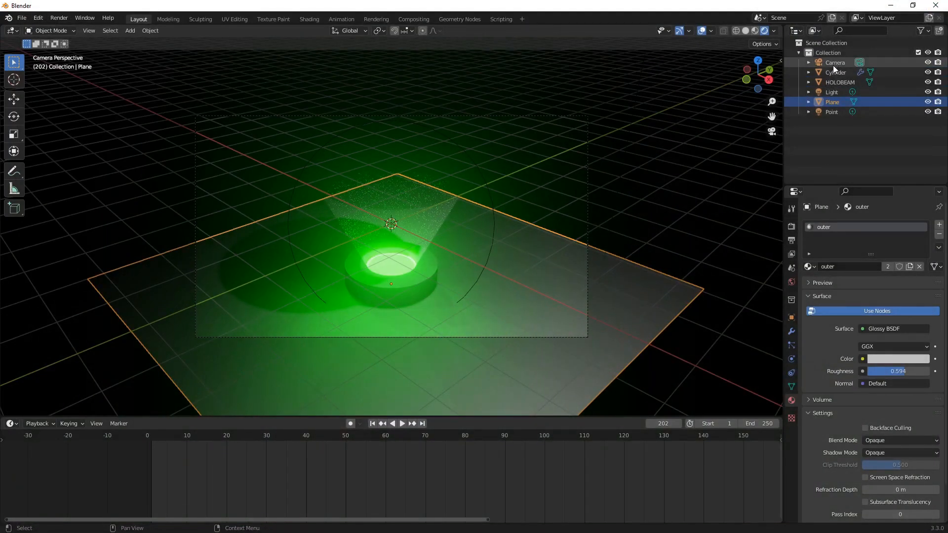
Toggle the visibility of the original white light and delete it from the scene
{"action": "left_click", "coordinate": [834, 93]}
{"action": "key", "text": "h"}
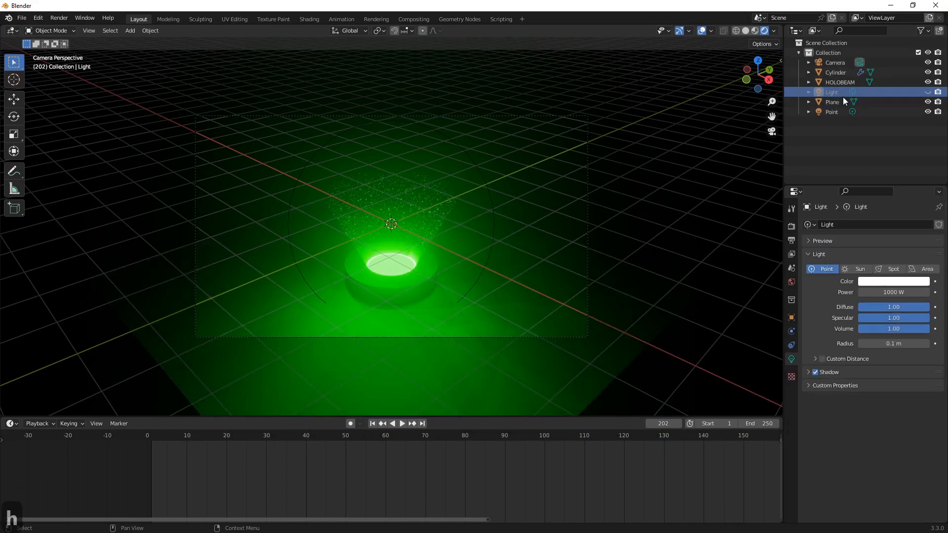
{"action": "key", "text": "alt+h"}
{"action": "key", "text": "h"}
{"action": "key", "text": "Delete"}
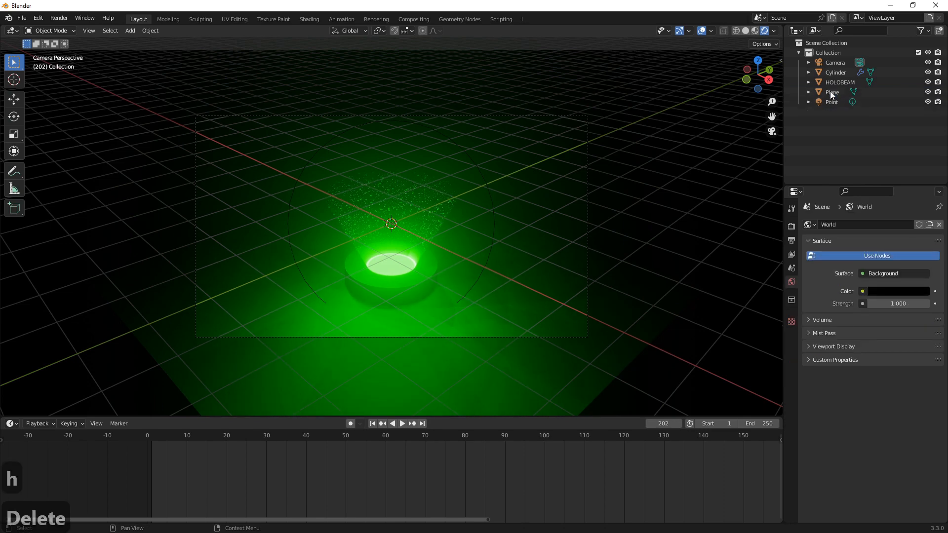
Render the image with only the green point light as lamp and close the render window
{"action": "left_click", "coordinate": [59, 18]}
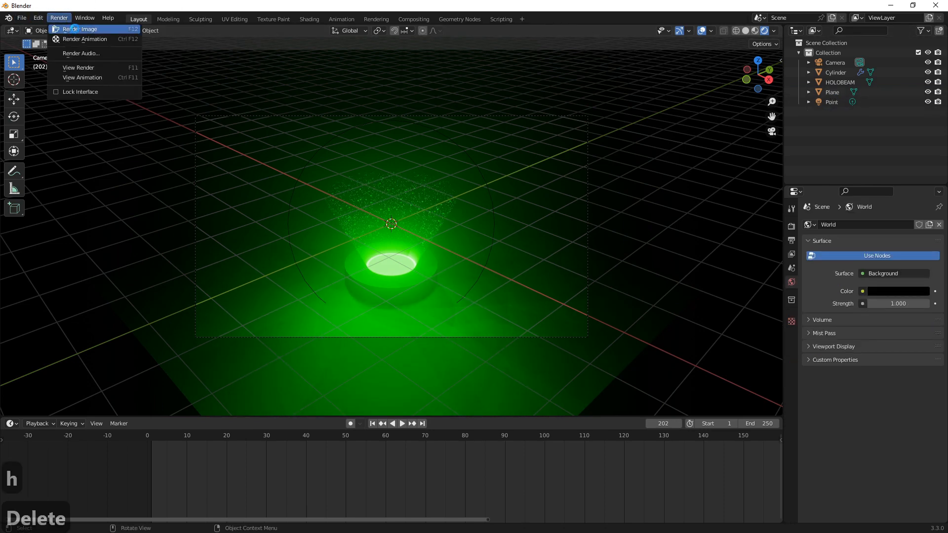
{"action": "left_click", "coordinate": [69, 29]}
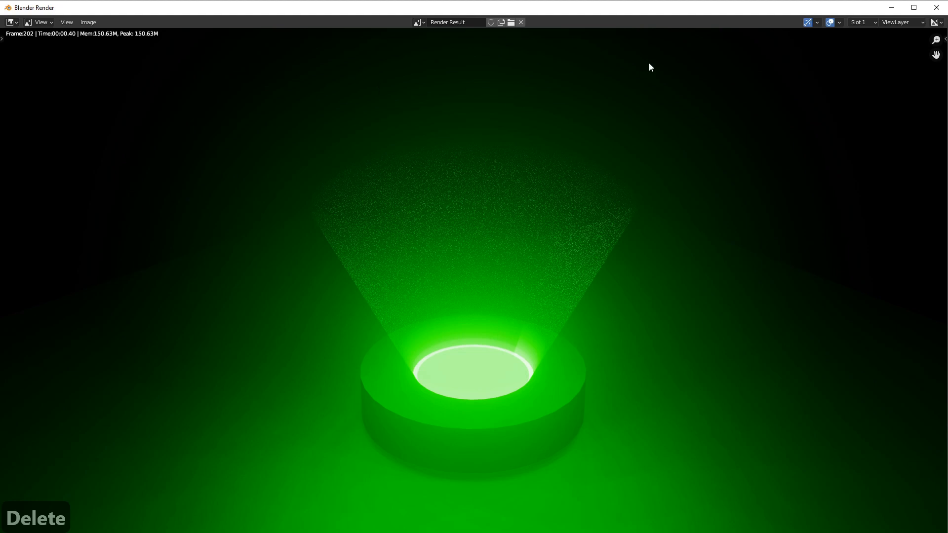
{"action": "left_click", "coordinate": [937, 7]}
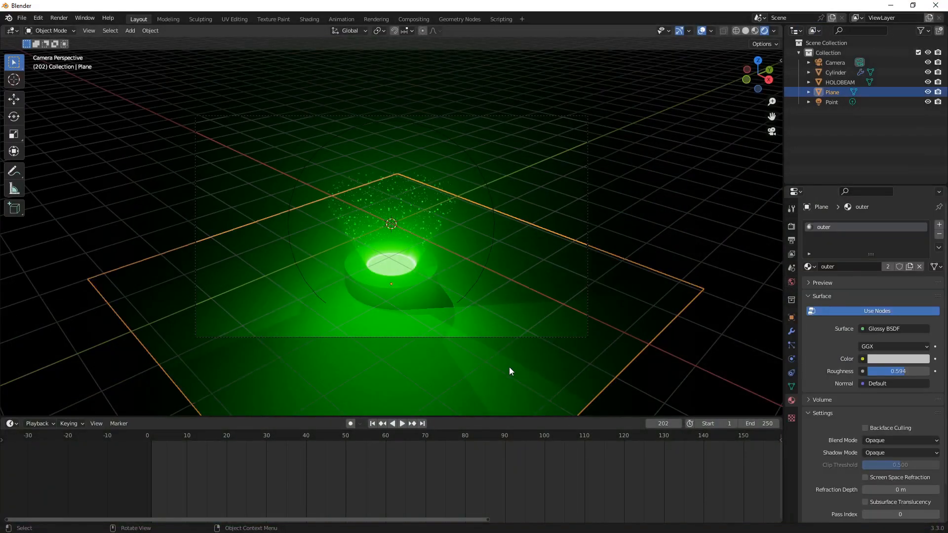
Toggle the floor plane's visibility to compare the scene without it, and delete the plane
{"action": "key", "text": "h"}
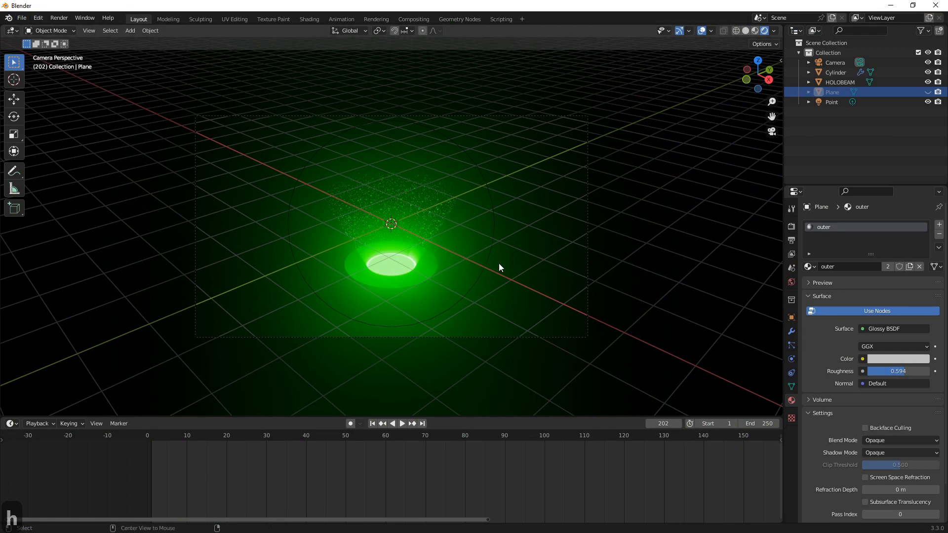
{"action": "key", "text": "alt+h"}
{"action": "key", "text": "Delete"}
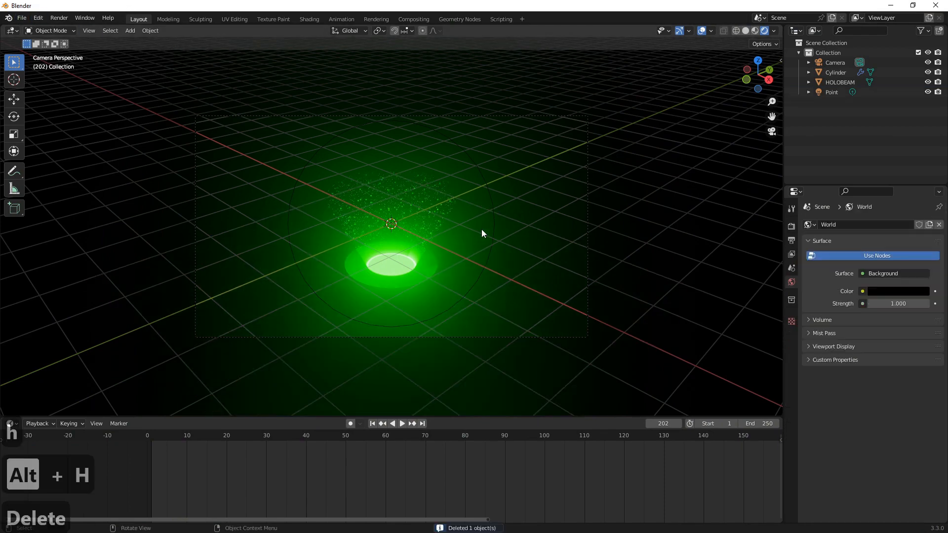
Render a still image of the projector without the floor and close the render window
{"action": "left_click", "coordinate": [59, 18]}
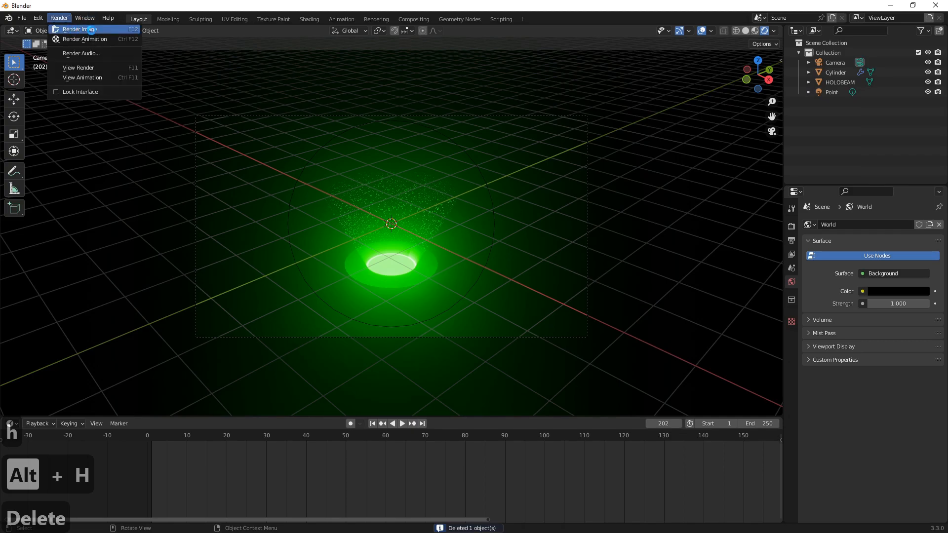
{"action": "left_click", "coordinate": [78, 30]}
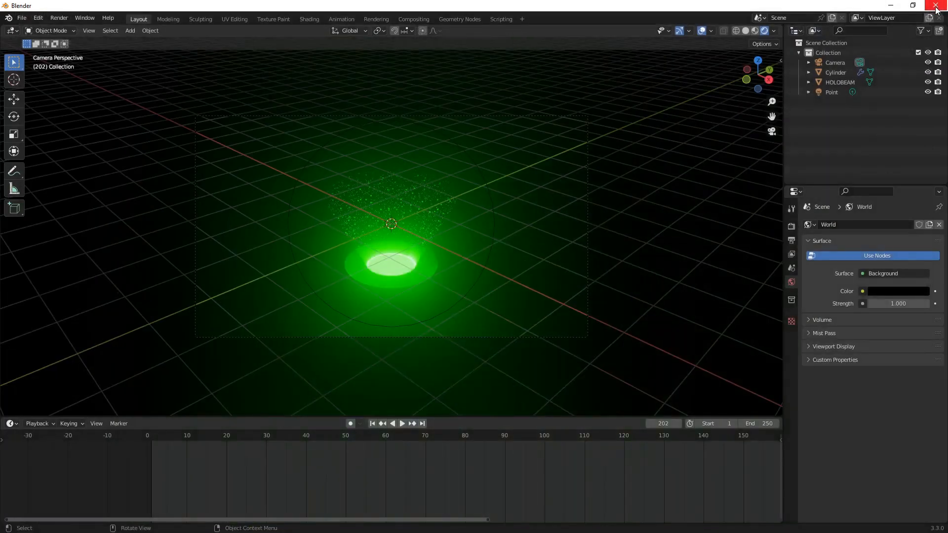
{"action": "left_click", "coordinate": [936, 7]}
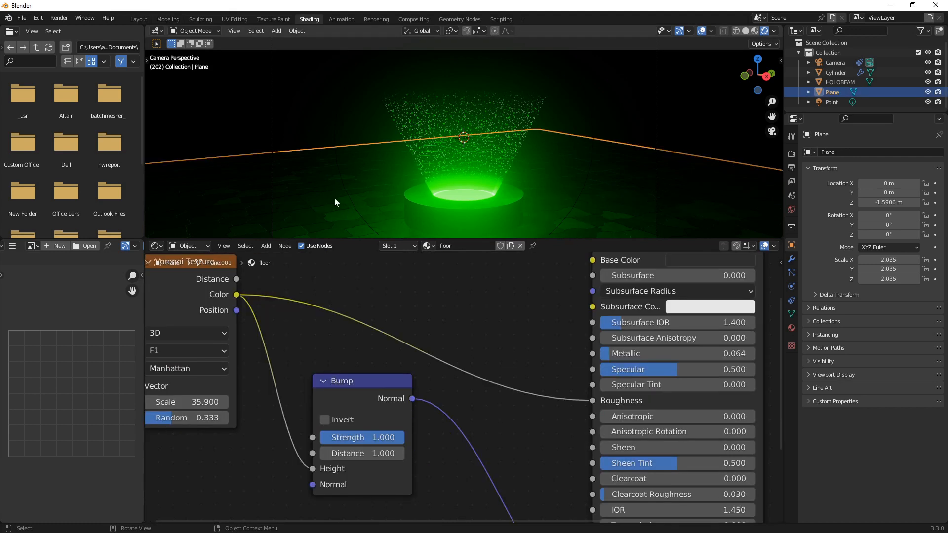
In the plane's "floor" material, set the Voronoi Texture's scale to 29 and its randomness to 0.925
{"action": "mouse_move", "coordinate": [357, 195]}
{"action": "middle_mouse_down"}
{"action": "mouse_move", "coordinate": [368, 183]}
{"action": "mouse_move", "coordinate": [375, 193]}
{"action": "middle_mouse_up"}
{"action": "scroll", "coordinate": [448, 351], "scroll_direction": "down", "scroll_amount": 5}
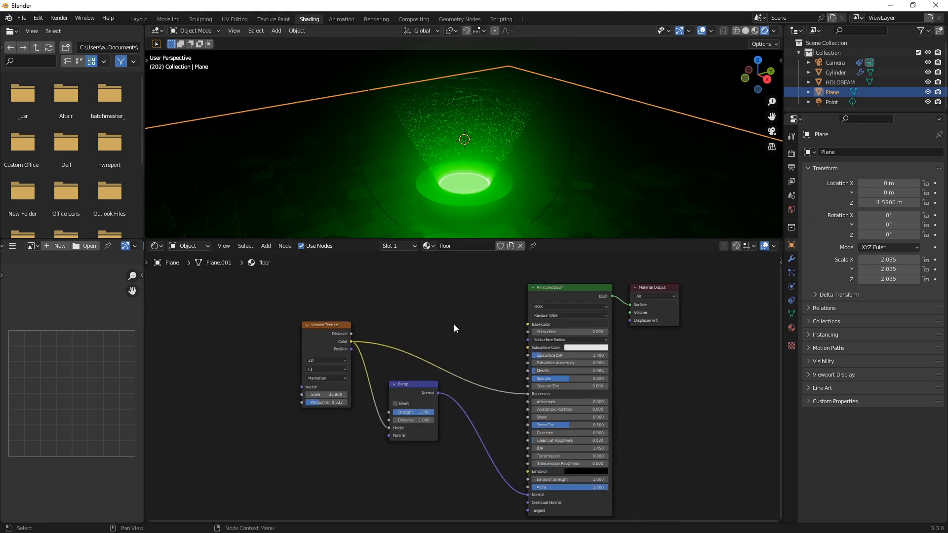
{"action": "middle_click_drag", "start_coordinate": [454, 324], "coordinate": [360, 319]}
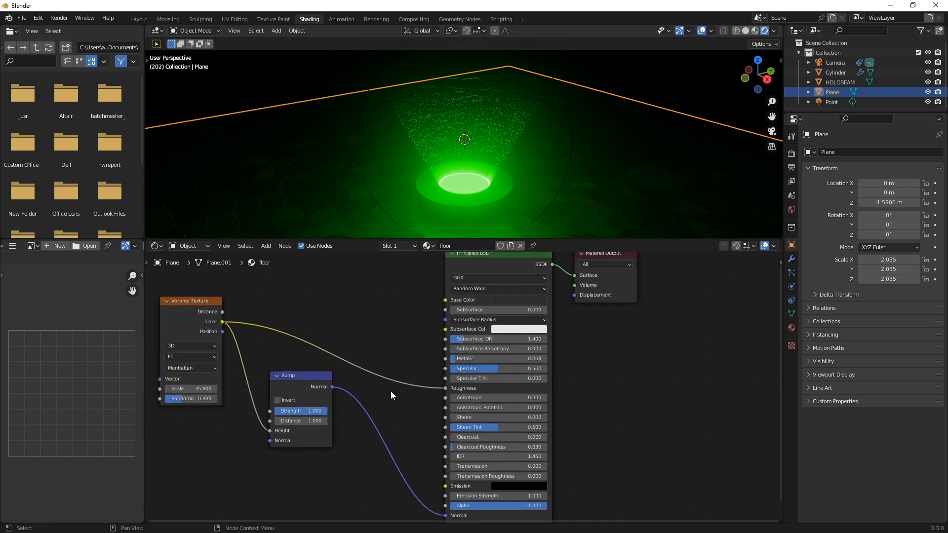
{"action": "scroll", "coordinate": [477, 297], "scroll_direction": "up", "scroll_amount": 3}
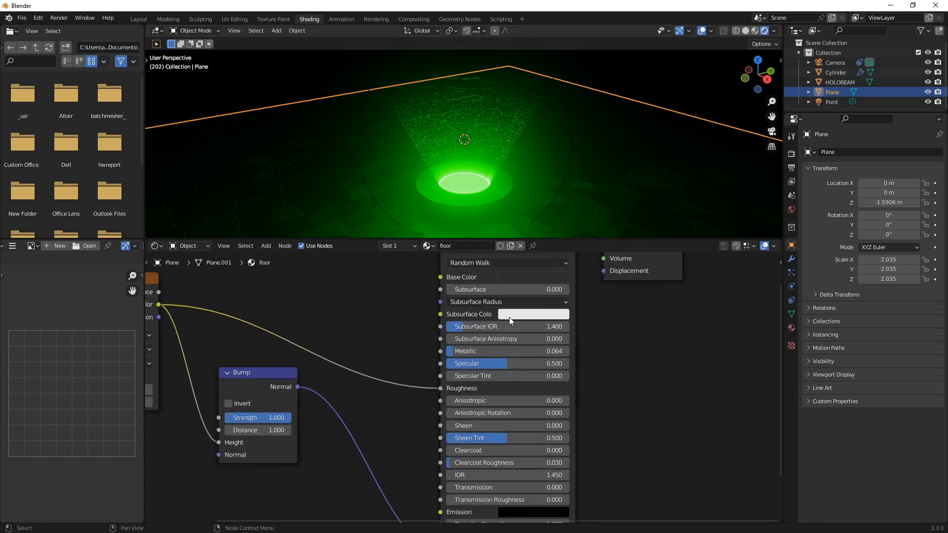
{"action": "middle_click_drag", "start_coordinate": [374, 371], "coordinate": [560, 364]}
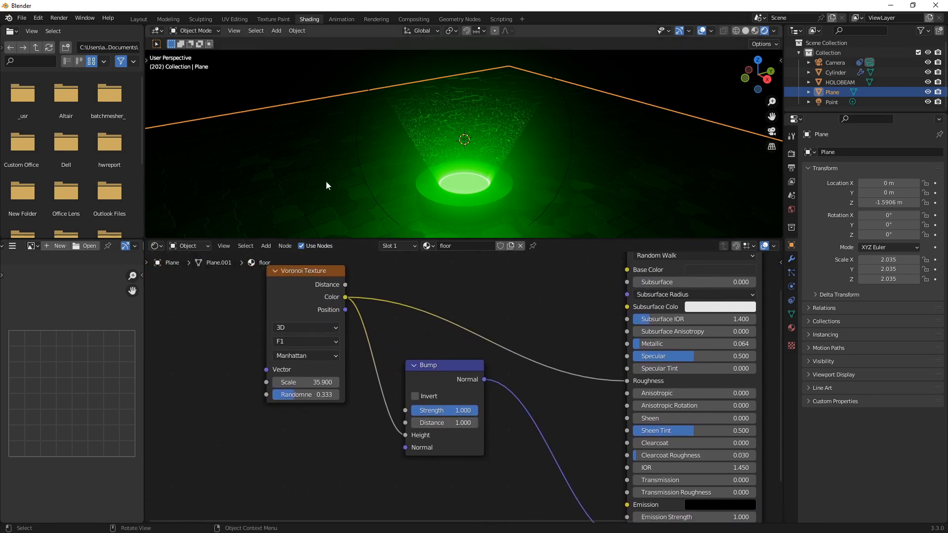
{"action": "left_click_drag", "start_coordinate": [304, 382], "coordinate": [333, 394]}
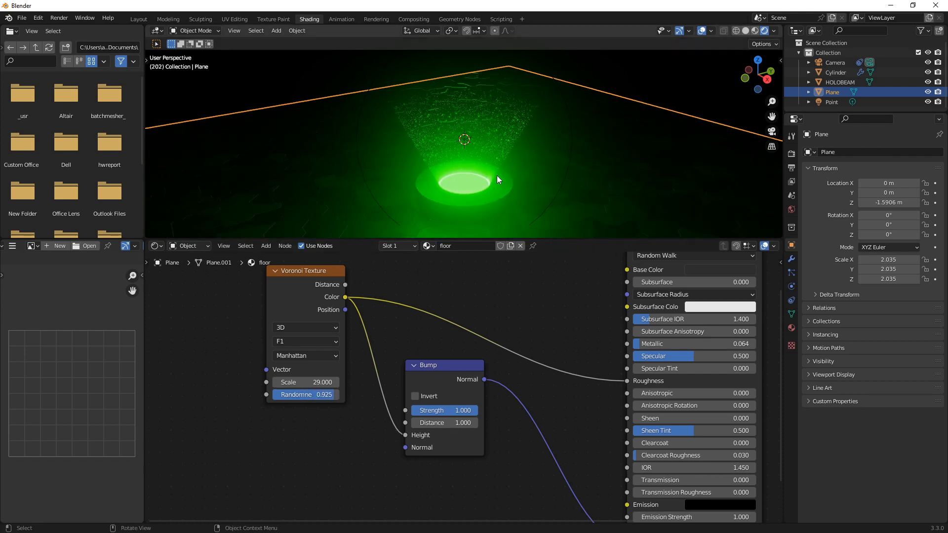
{"action": "scroll", "coordinate": [532, 334], "scroll_direction": "down", "scroll_amount": 2}
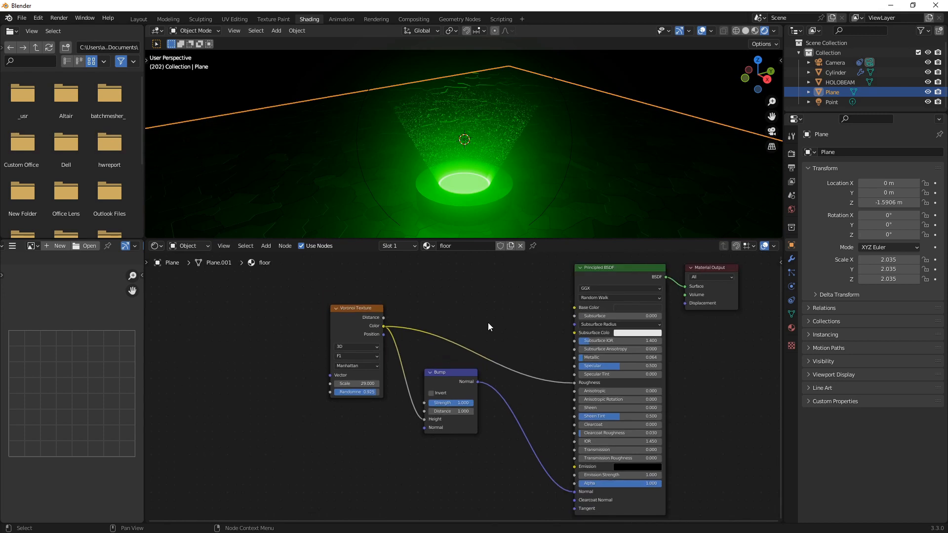
{"action": "middle_click_drag", "start_coordinate": [499, 323], "coordinate": [422, 312]}
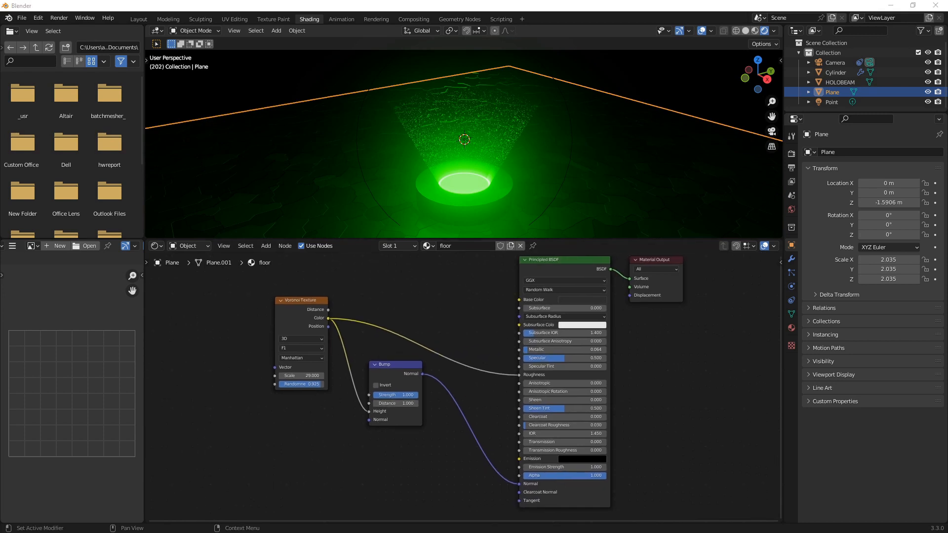
Switch to the Blender window with H2-eevee.blend, maximise it and frame the three coloured monkey holograms in the viewport
{"action": "left_click_drag", "start_coordinate": [947, 44], "coordinate": [400, 43]}
{"action": "double_click", "coordinate": [399, 40]}
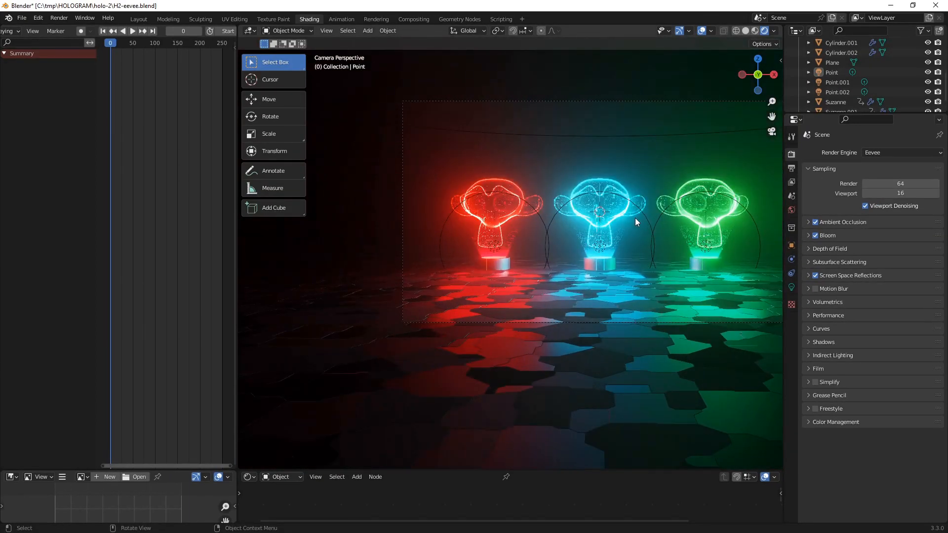
{"action": "middle_click_drag", "start_coordinate": [613, 236], "coordinate": [553, 237], "text": "shift"}
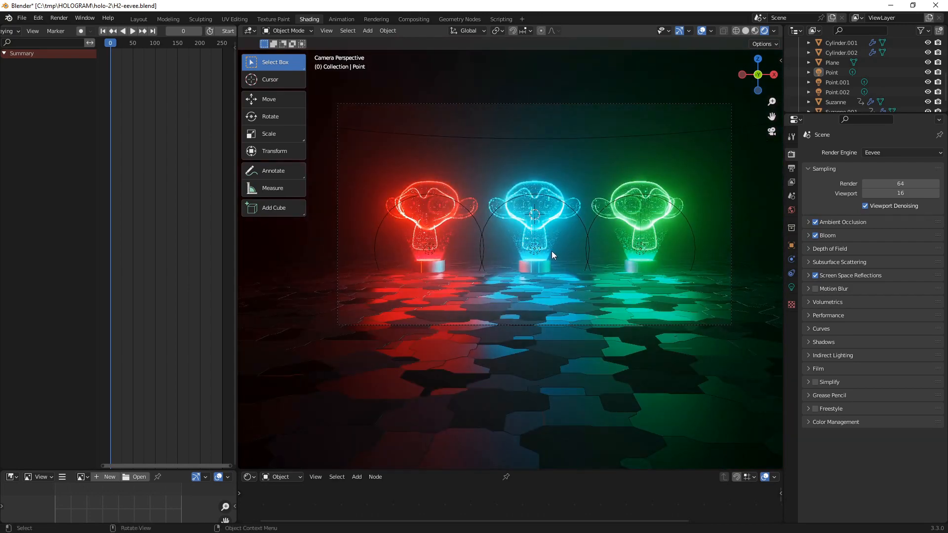
{"action": "scroll", "coordinate": [445, 255], "scroll_direction": "up", "scroll_amount": 1}
{"action": "scroll", "coordinate": [442, 254], "scroll_direction": "up", "scroll_amount": 1}
Select the red hologram's cone and enlarge the Shader Editor to examine the EMITTER.RED node tree
{"action": "left_click", "coordinate": [414, 249]}
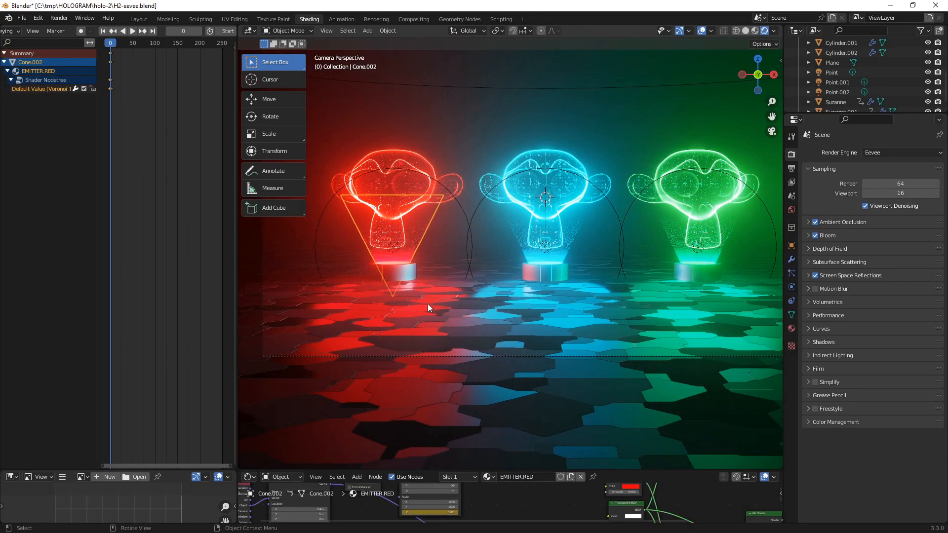
{"action": "left_click_drag", "start_coordinate": [560, 467], "coordinate": [556, 111]}
{"action": "scroll", "coordinate": [511, 271], "scroll_direction": "up", "scroll_amount": 2}
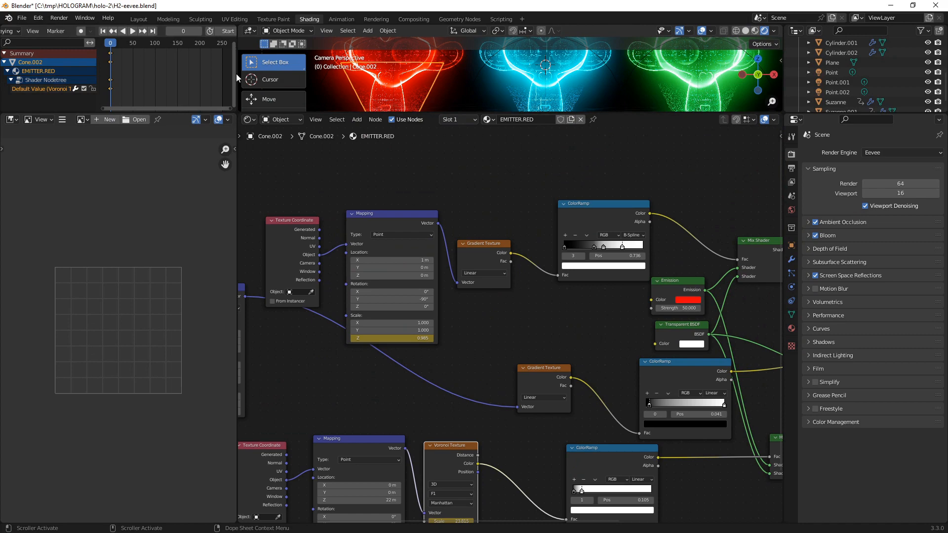
{"action": "left_click_drag", "start_coordinate": [236, 73], "coordinate": [87, 74]}
{"action": "scroll", "coordinate": [431, 331], "scroll_direction": "down", "scroll_amount": 2}
{"action": "middle_click_drag", "start_coordinate": [338, 323], "coordinate": [479, 291]}
{"action": "scroll", "coordinate": [479, 291], "scroll_direction": "up", "scroll_amount": 1}
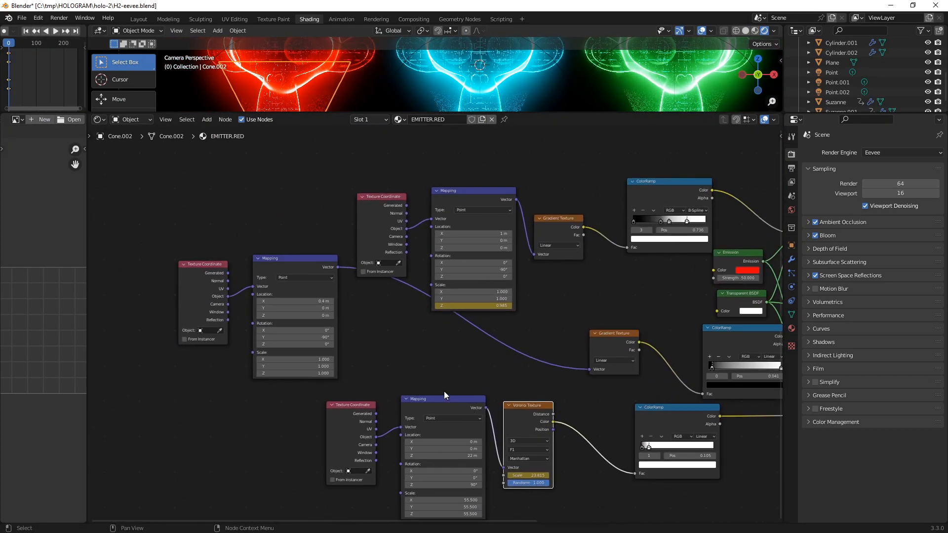
Follow the EMITTER.RED nodes from the mappings through the gradient and Voronoi textures and colour ramps to the mix shaders
{"action": "scroll", "coordinate": [439, 385], "scroll_direction": "up", "scroll_amount": 1}
{"action": "middle_click_drag", "start_coordinate": [475, 393], "coordinate": [453, 371]}
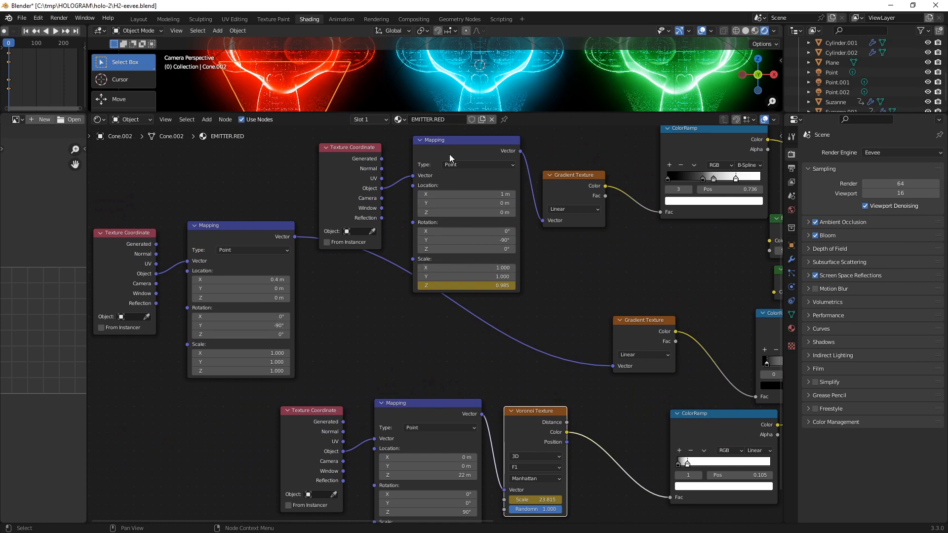
{"action": "middle_click_drag", "start_coordinate": [671, 275], "coordinate": [644, 288]}
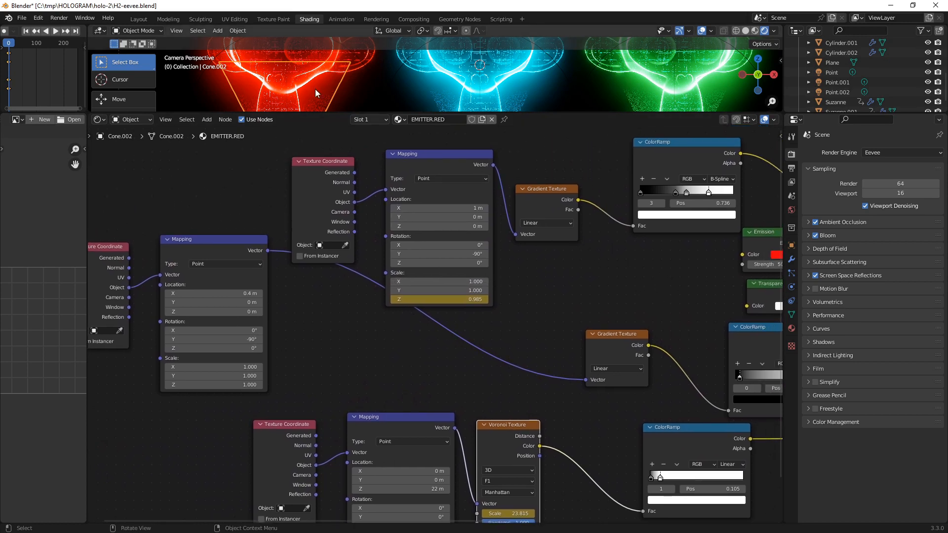
{"action": "middle_click_drag", "start_coordinate": [715, 275], "coordinate": [568, 280]}
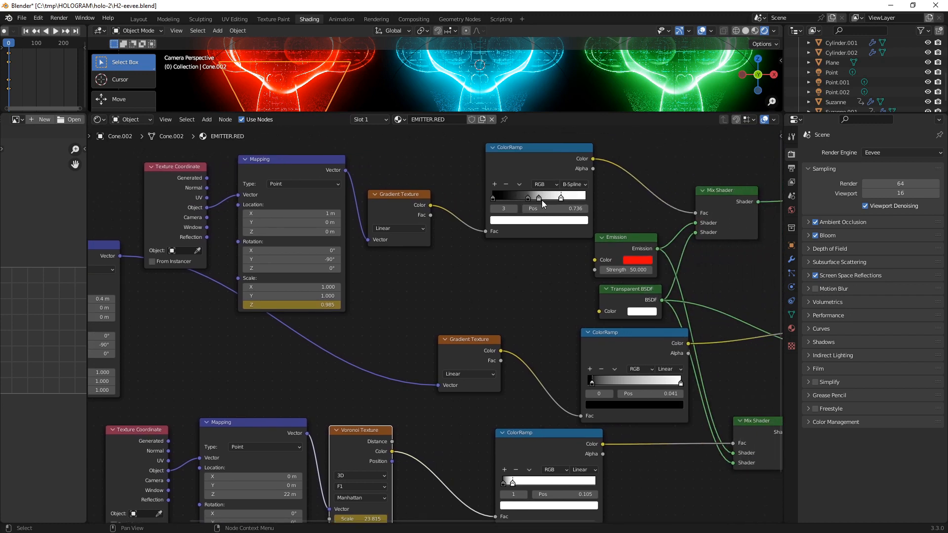
{"action": "middle_click_drag", "start_coordinate": [479, 412], "coordinate": [561, 339]}
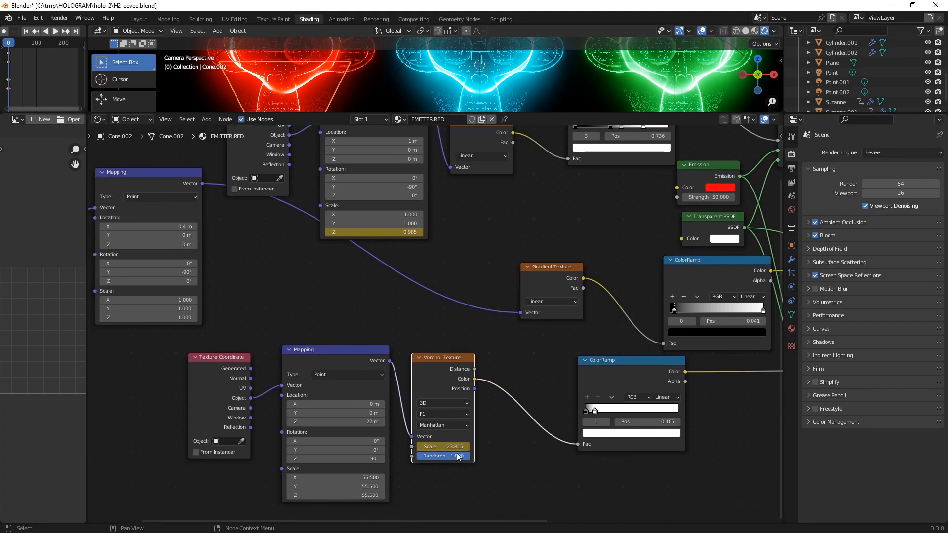
{"action": "middle_click_drag", "start_coordinate": [613, 414], "coordinate": [359, 407]}
{"action": "middle_click_drag", "start_coordinate": [358, 267], "coordinate": [359, 273]}
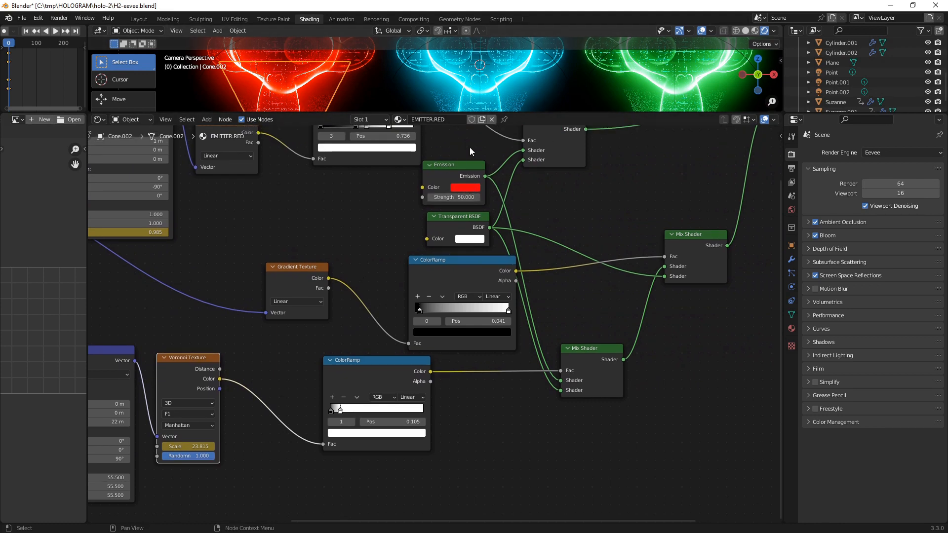
Select the red hologram's point light Point.002, enlarge the 3D viewport and show the light's colour and power settings
{"action": "left_click", "coordinate": [836, 80]}
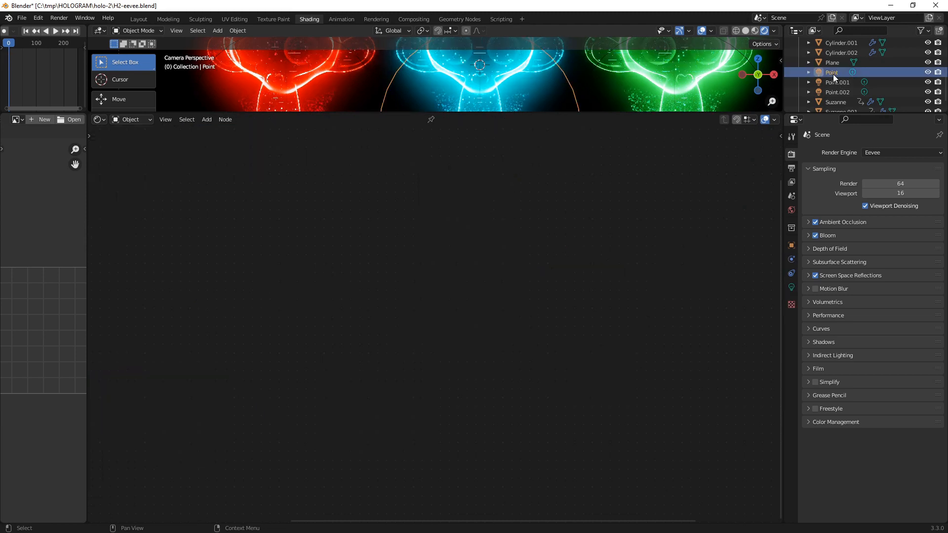
{"action": "left_click", "coordinate": [837, 93]}
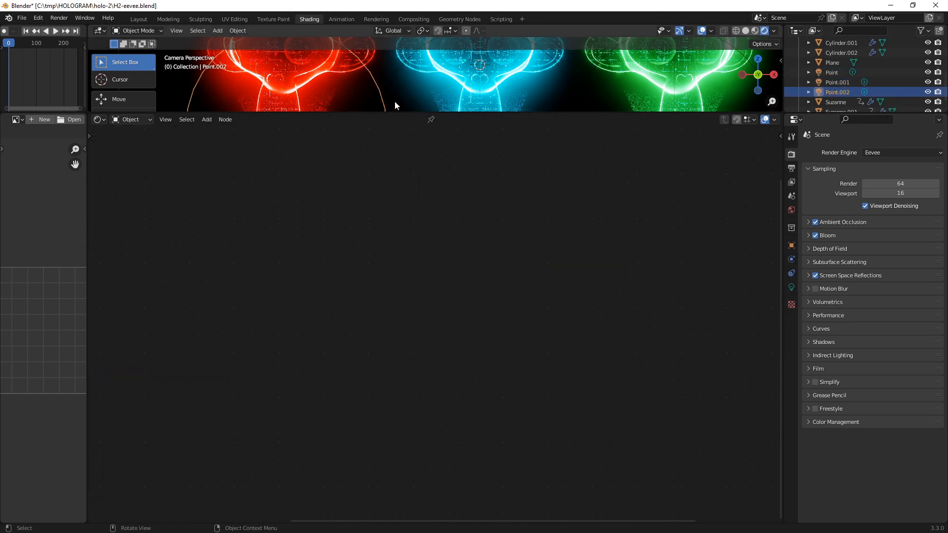
{"action": "left_click_drag", "start_coordinate": [395, 112], "coordinate": [395, 291]}
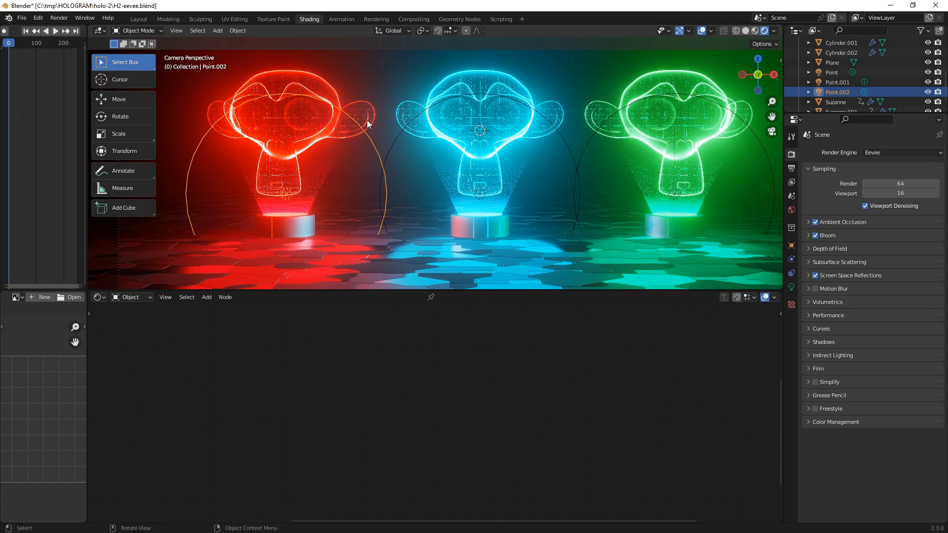
{"action": "left_click", "coordinate": [791, 287]}
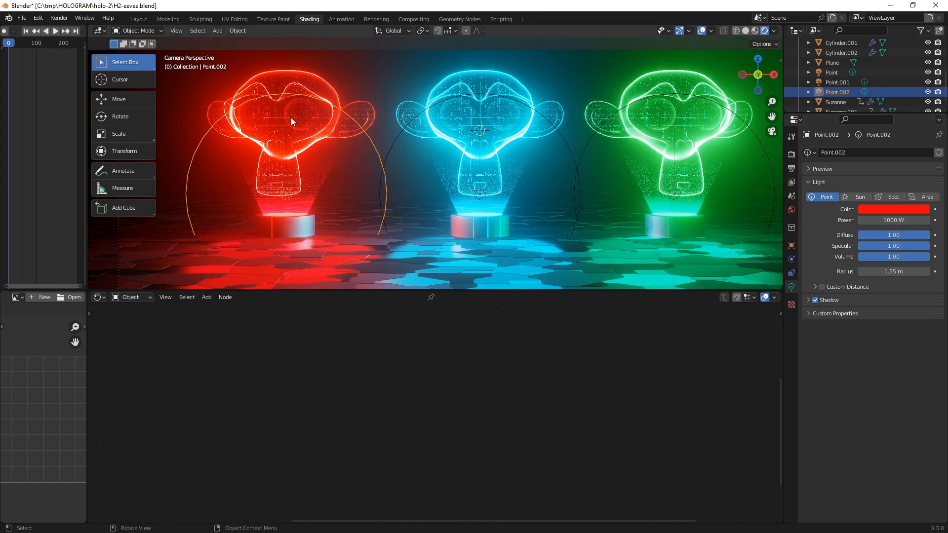
Select the red projector's base cylinder and examine the nodes of its SIDESRED material
{"action": "left_click", "coordinate": [305, 224]}
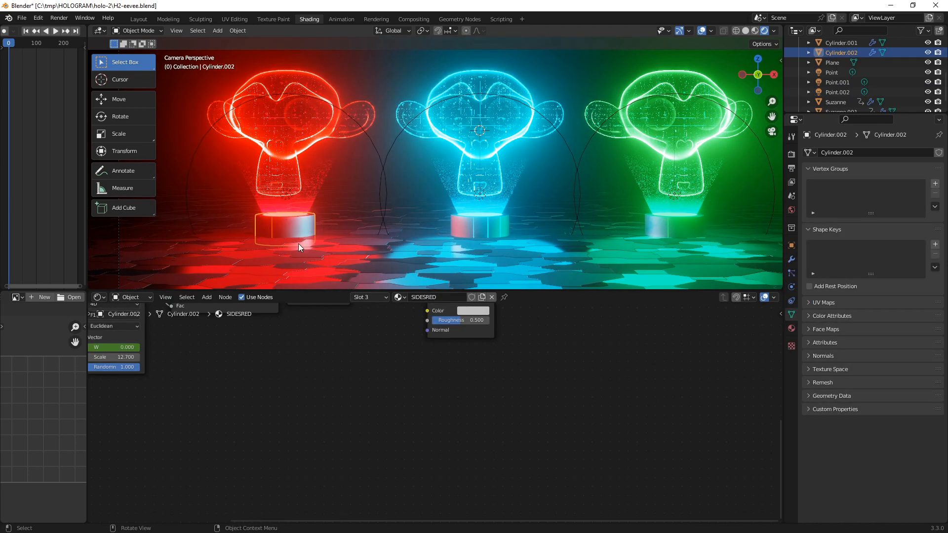
{"action": "middle_click_drag", "start_coordinate": [310, 359], "coordinate": [445, 437]}
{"action": "scroll", "coordinate": [443, 438], "scroll_direction": "up", "scroll_amount": 1}
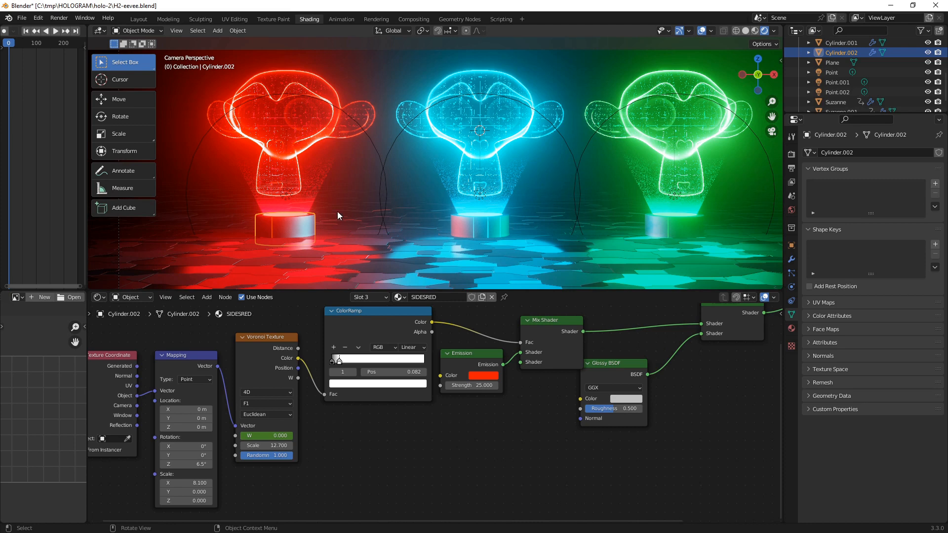
Select the floor plane and examine how its Voronoi Texture and Bump nodes feed the Principled BSDF in Material.001
{"action": "left_click", "coordinate": [524, 248]}
{"action": "middle_click_drag", "start_coordinate": [635, 417], "coordinate": [506, 454]}
{"action": "scroll", "coordinate": [422, 365], "scroll_direction": "up", "scroll_amount": 2}
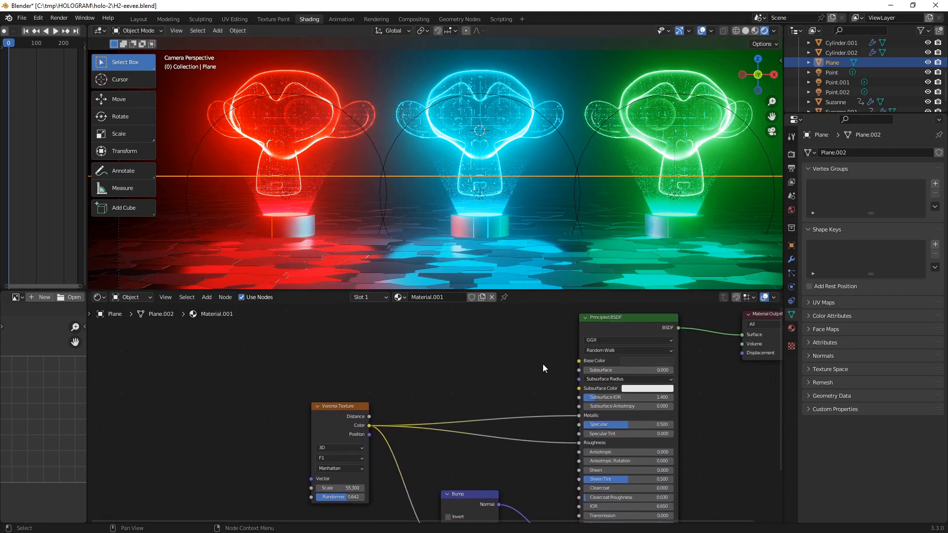
{"action": "scroll", "coordinate": [494, 376], "scroll_direction": "down", "scroll_amount": 1}
{"action": "middle_click_drag", "start_coordinate": [494, 376], "coordinate": [408, 355]}
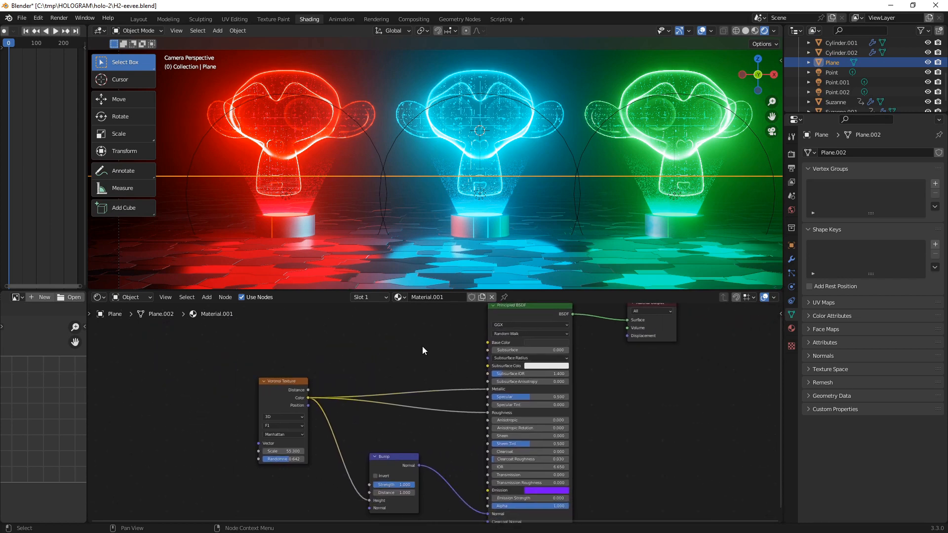